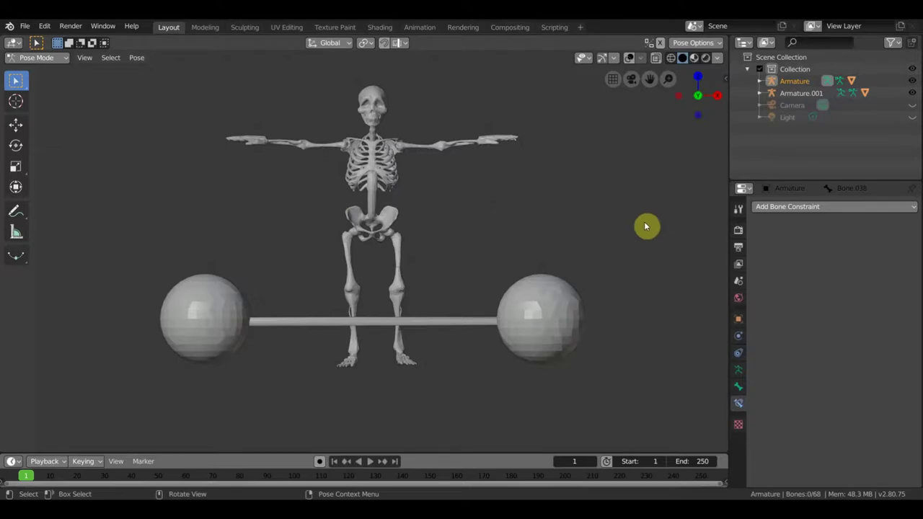
Show viewport overlays, then put Armature and Armature.001 together into Pose Mode
left_click(629, 57)
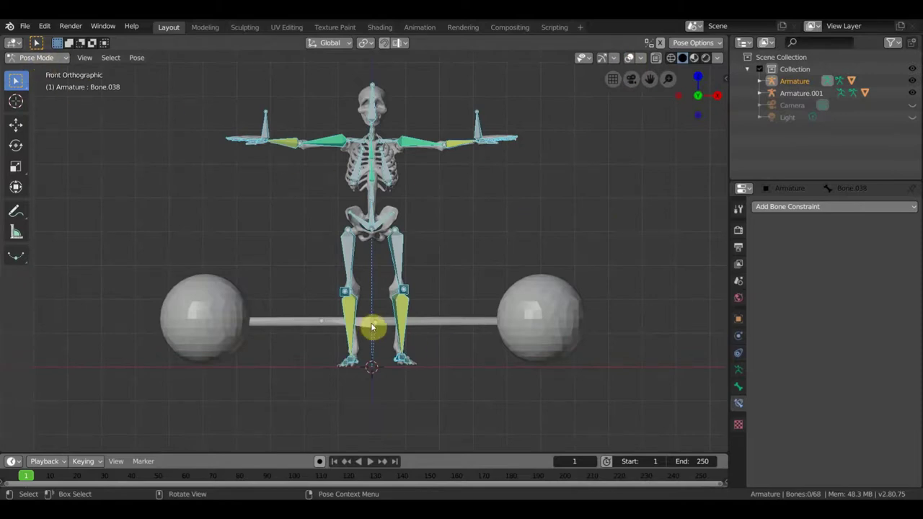
left_click(41, 58)
left_click(45, 69)
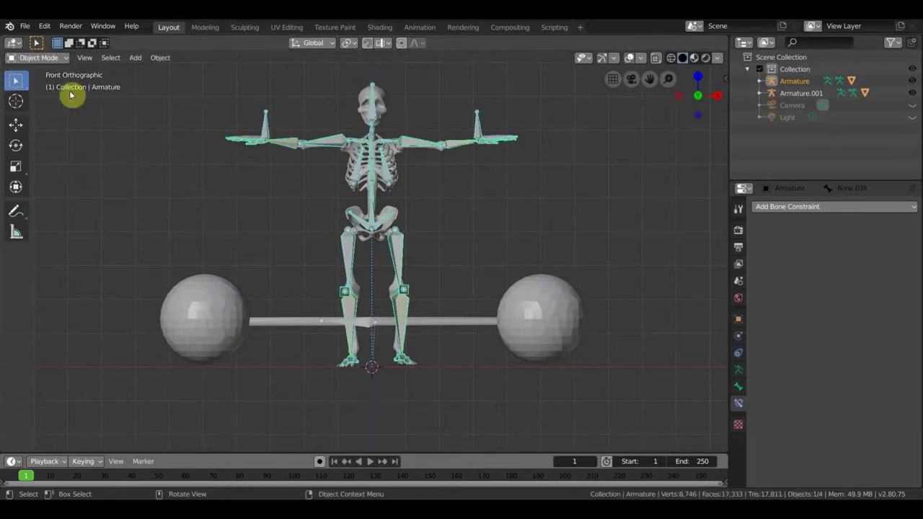
left_click(363, 322, "shift")
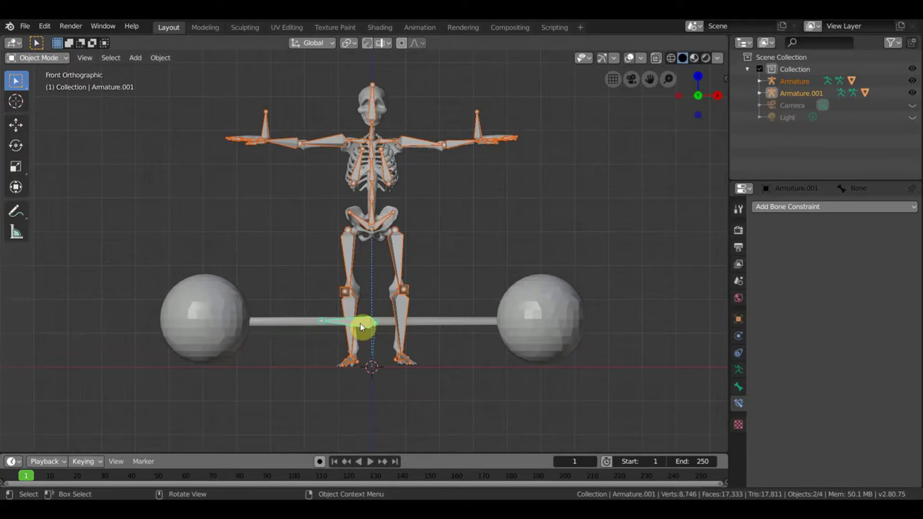
left_click(44, 57)
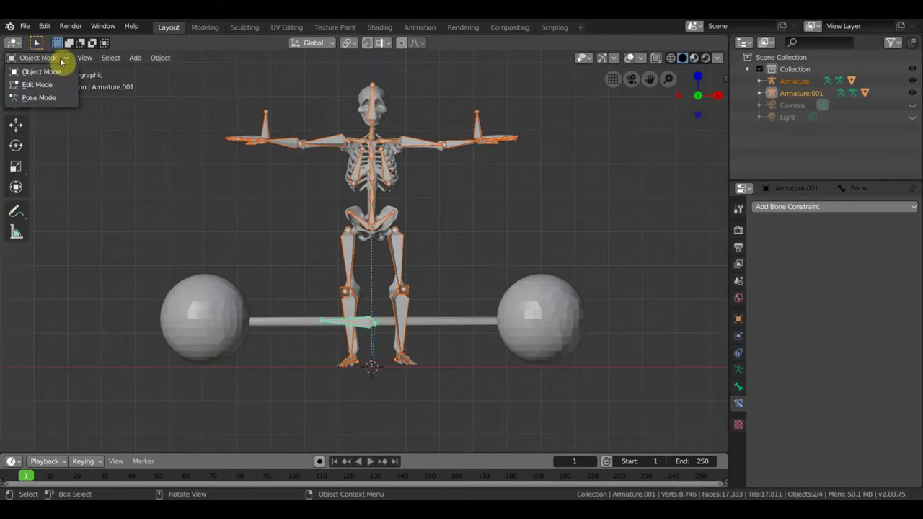
left_click(44, 98)
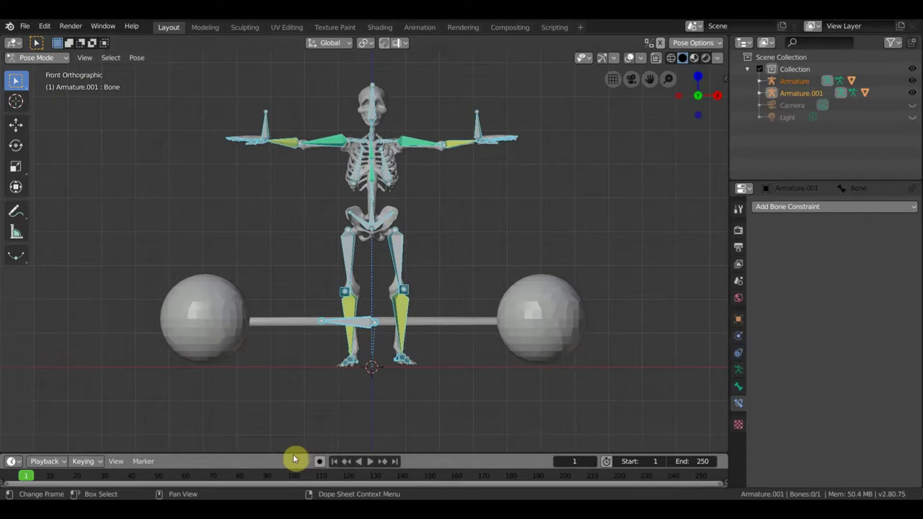
Make the timeline taller and zoom it in so frame 1 sits near the left edge
left_click_drag(292, 454, 296, 399)
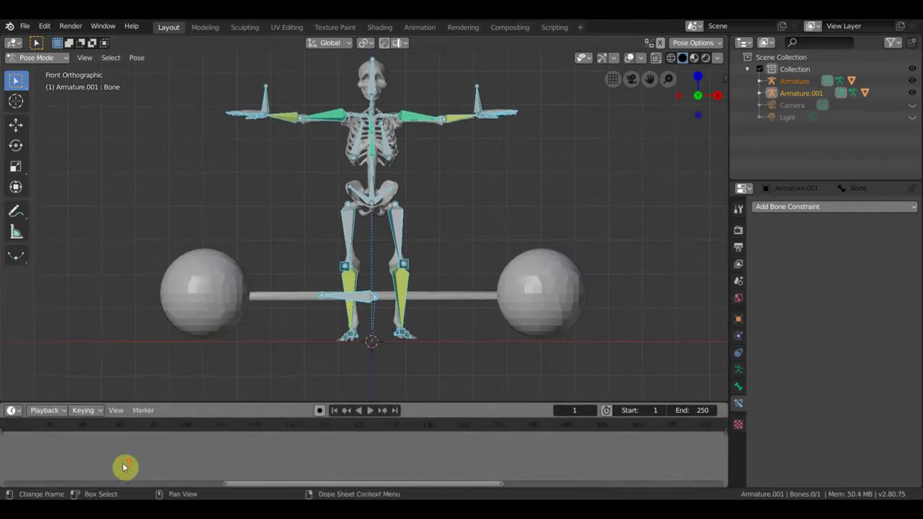
scroll(124, 467, "up", 2)
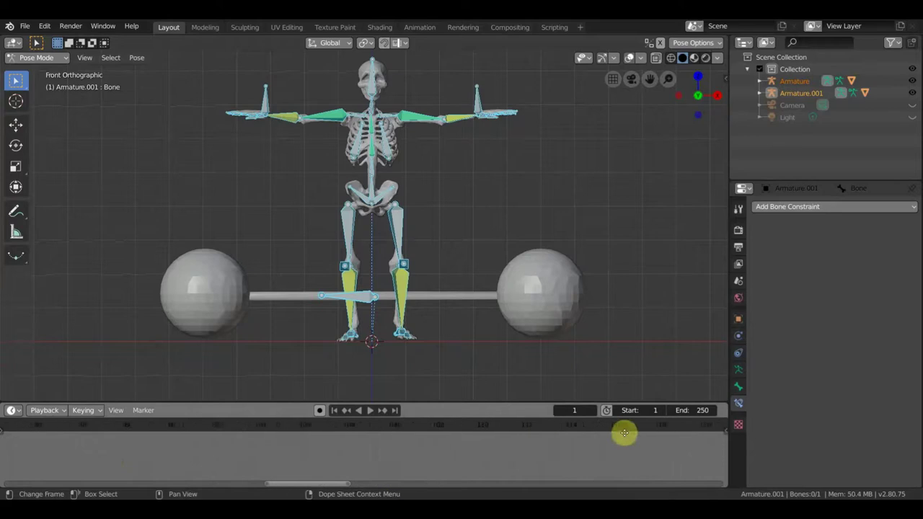
scroll(224, 456, "up", 2)
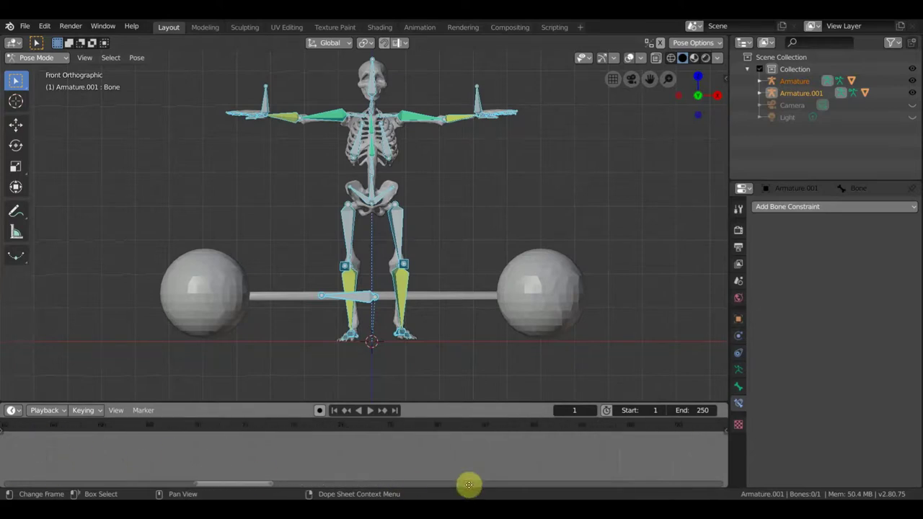
scroll(108, 461, "up", 2)
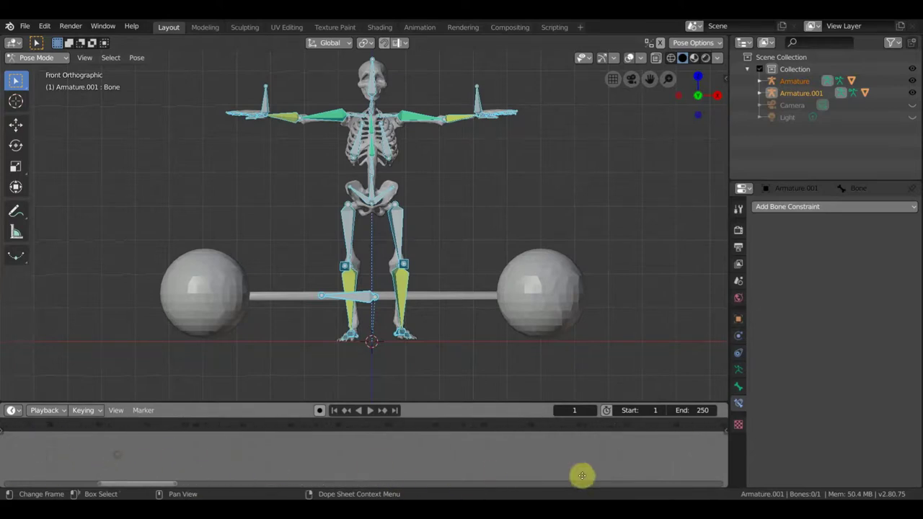
scroll(92, 465, "up", 3, "ctrl")
scroll(14, 478, "up", 3, "ctrl")
scroll(108, 478, "up", 4, "ctrl")
scroll(426, 465, "up", 1)
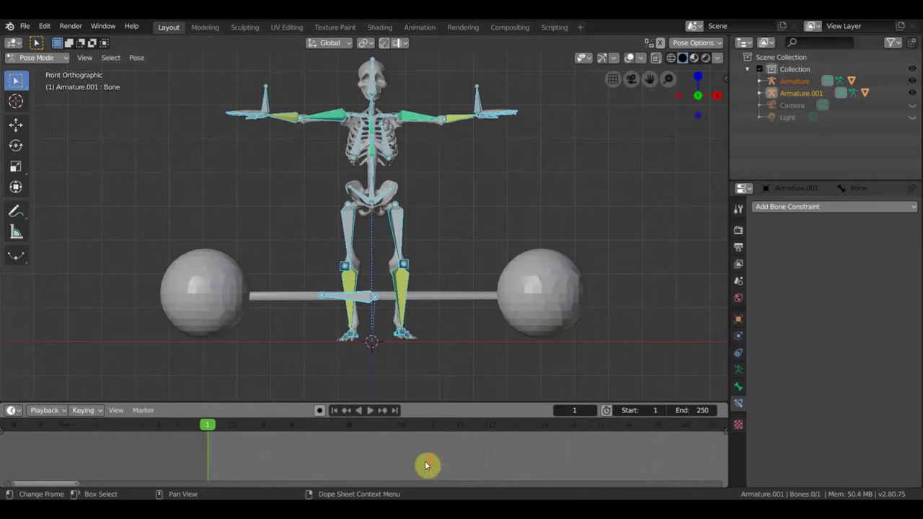
scroll(426, 465, "up", 3)
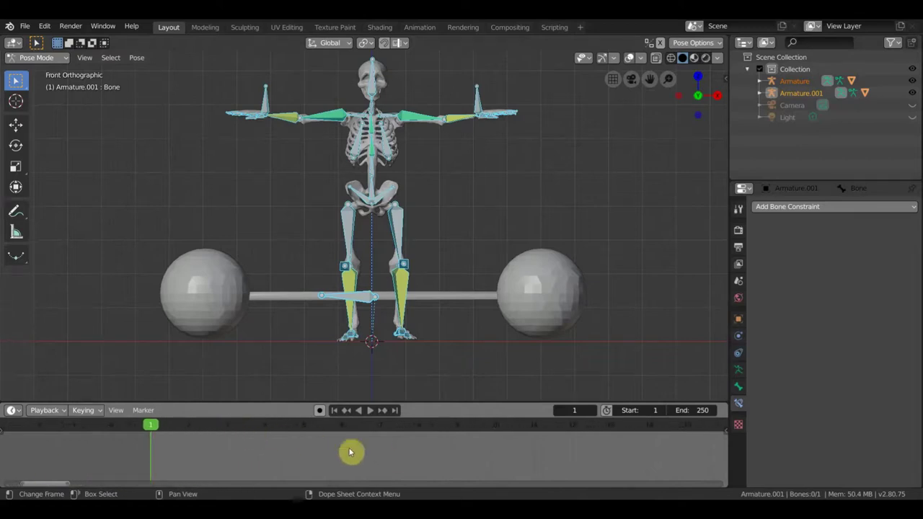
middle_click_drag(397, 467, 356, 461)
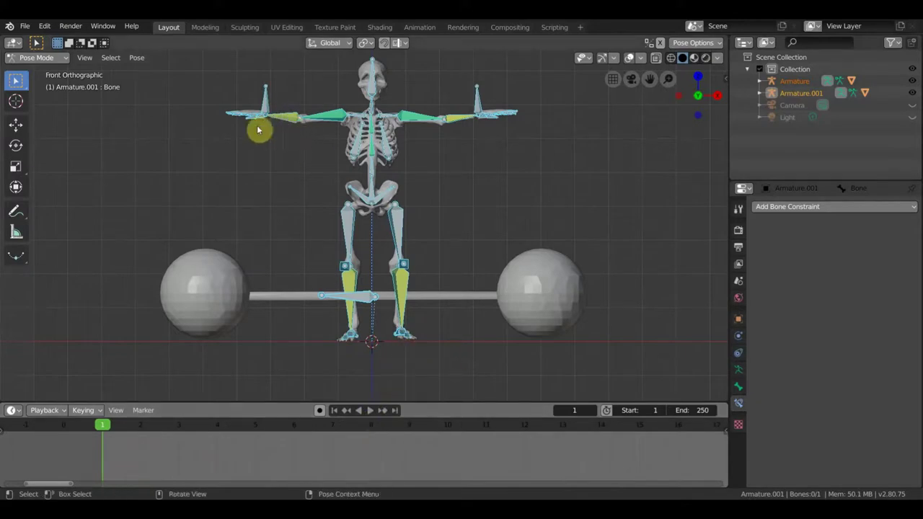
Move the skeleton's upper body forward and shift its arm bones at frame 1
left_click(266, 103)
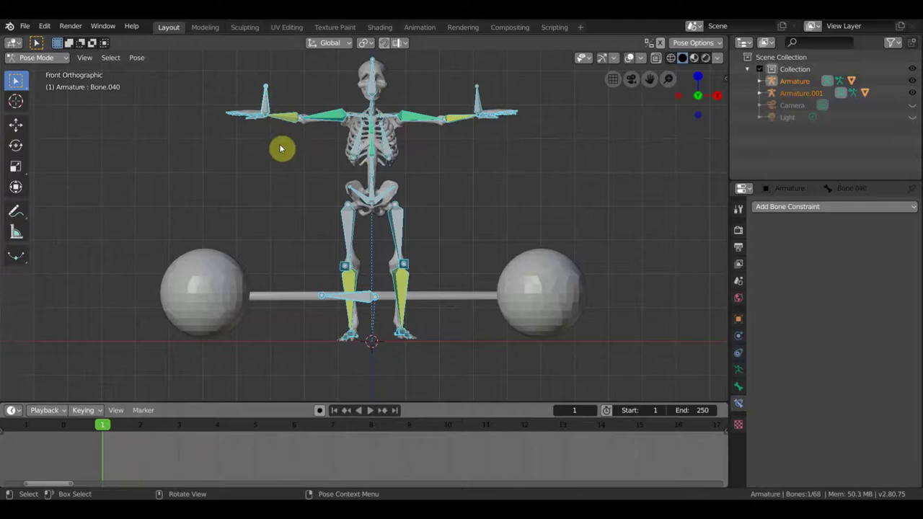
middle_click_drag(315, 215, 418, 226)
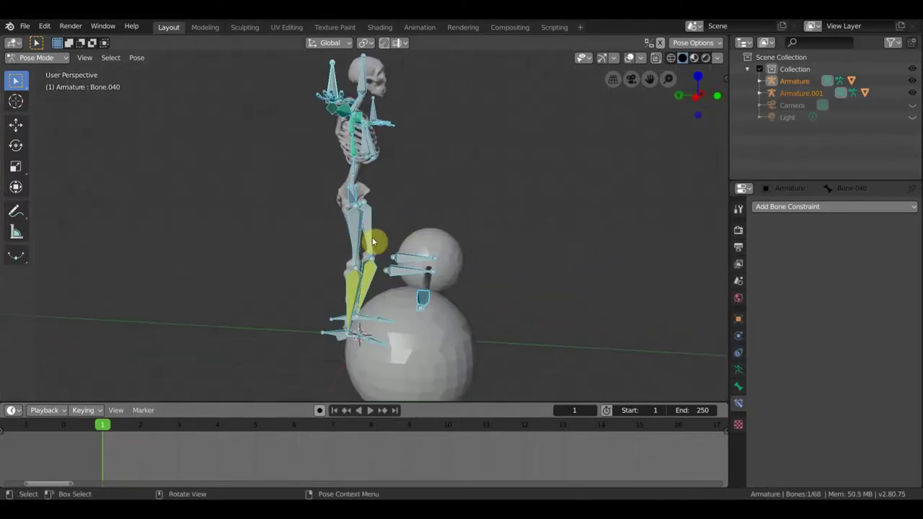
key("g")
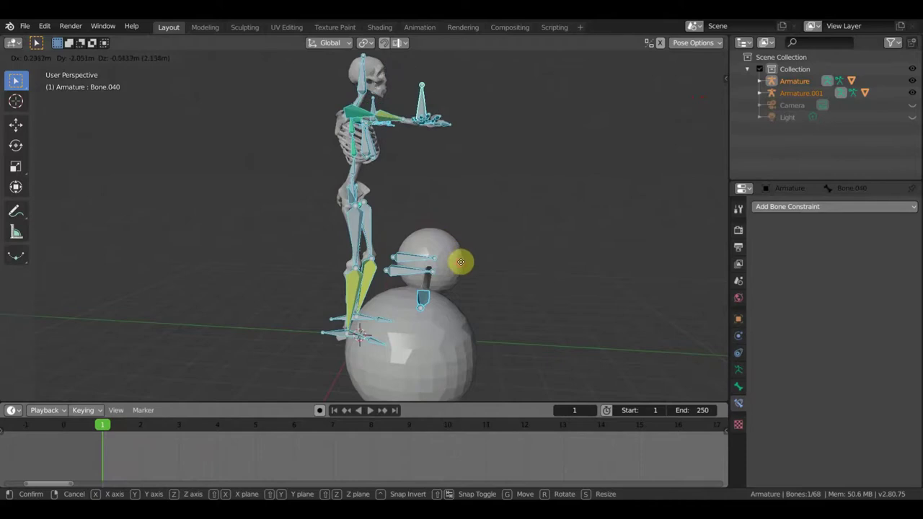
left_click(471, 247)
middle_click_drag(471, 247, 366, 238)
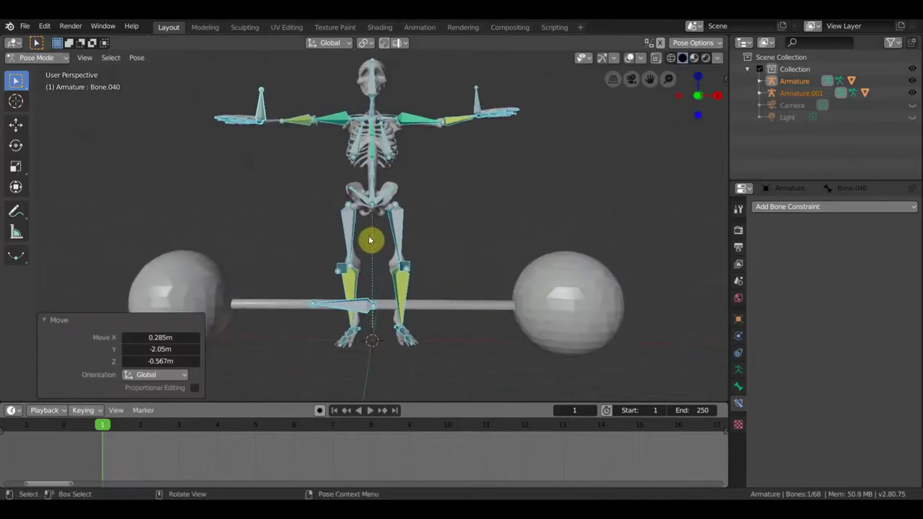
key("g")
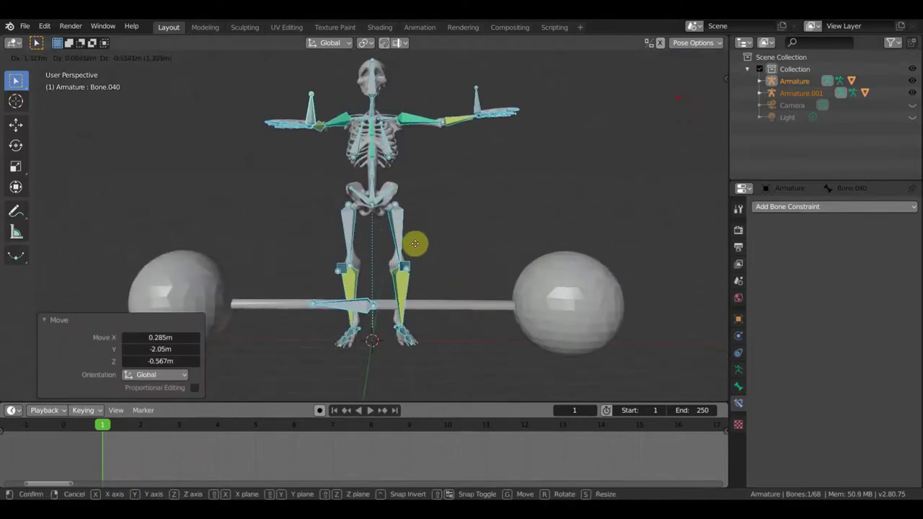
left_click(414, 243)
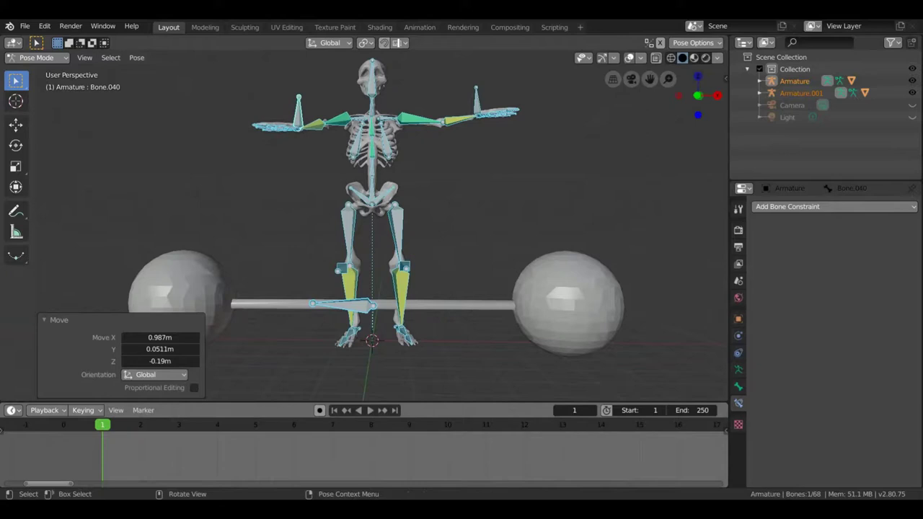
Rotate the arm and hand bones downward and bring the hand to the barbell bar
key("r")
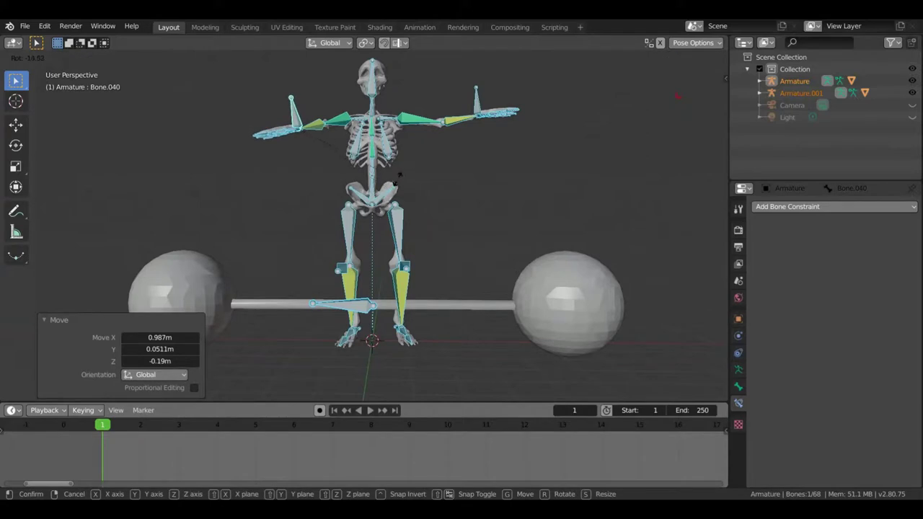
left_click(330, 107)
mouse_move(330, 108)
middle_mouse_down()
mouse_move(367, 189)
mouse_move(440, 201)
middle_mouse_up()
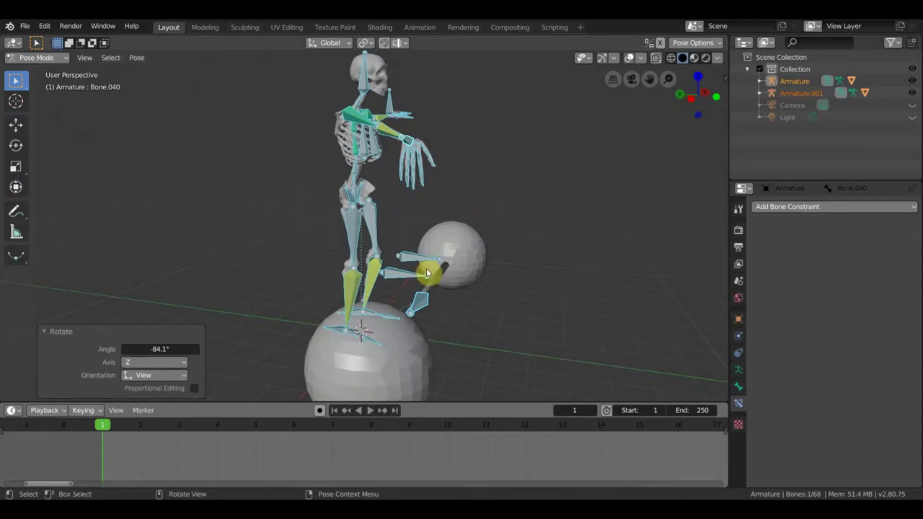
key("r")
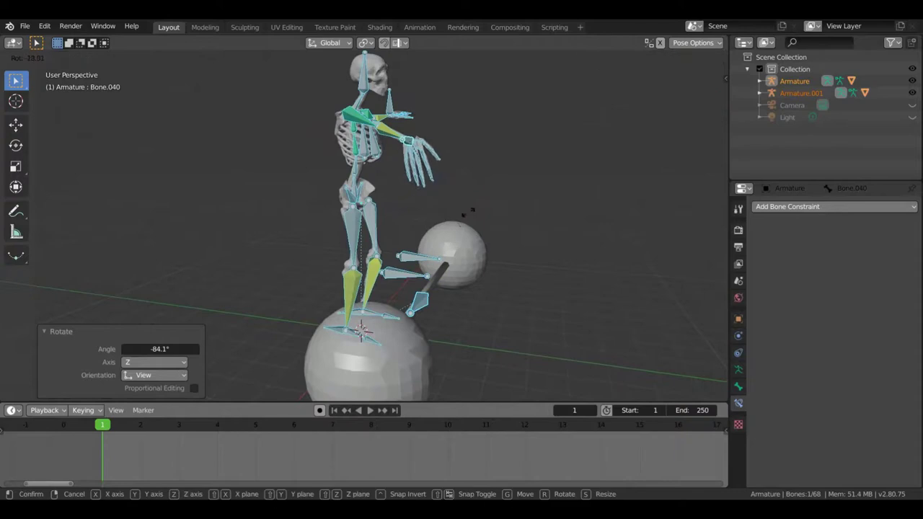
left_click(477, 199)
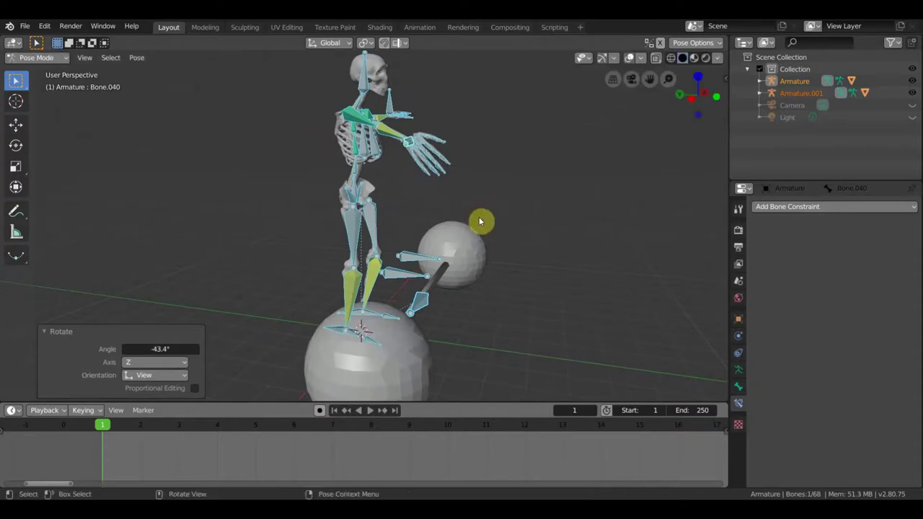
key("g")
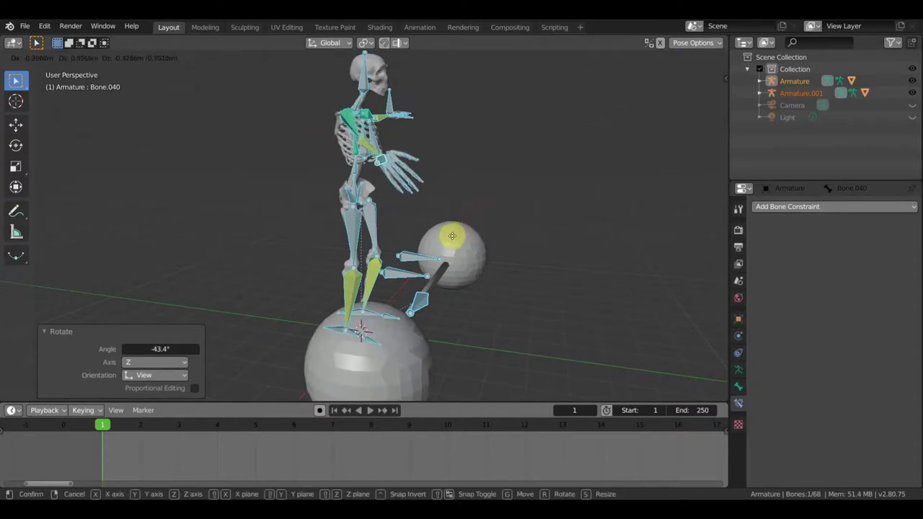
left_click(453, 240)
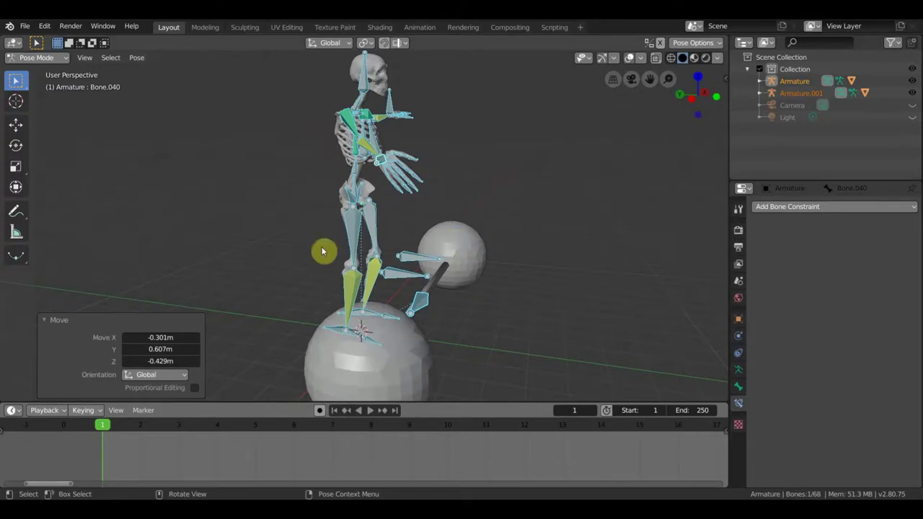
middle_click_drag(426, 194, 333, 206)
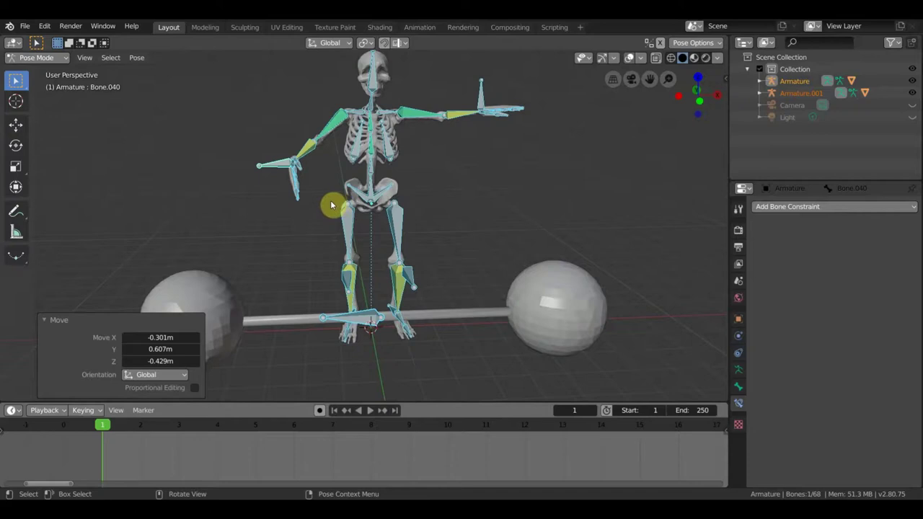
Reposition the skeleton's arm bones for the starting pose
key("g")
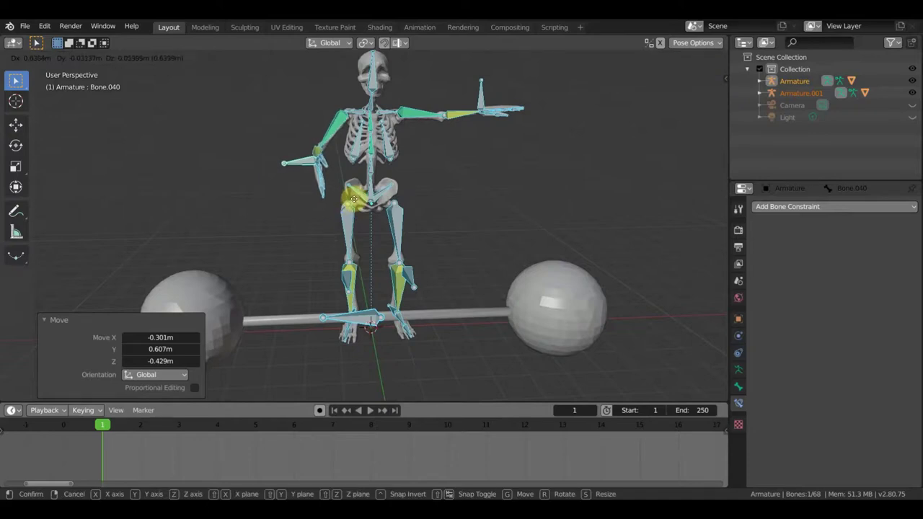
left_click(353, 198)
left_click(482, 96)
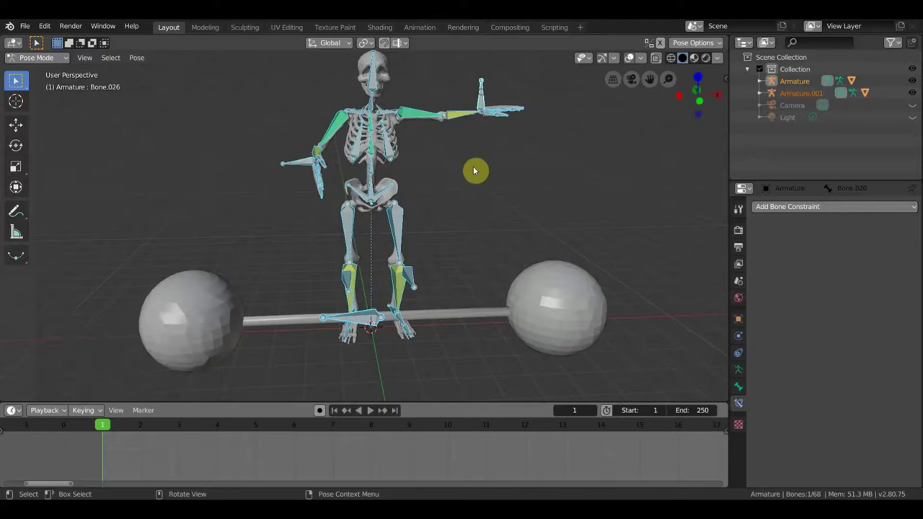
middle_click_drag(475, 171, 366, 186)
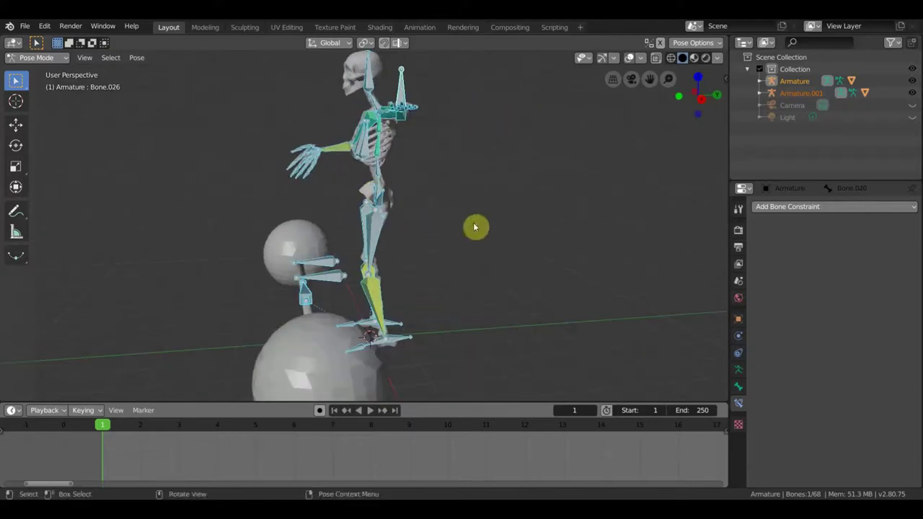
key("g")
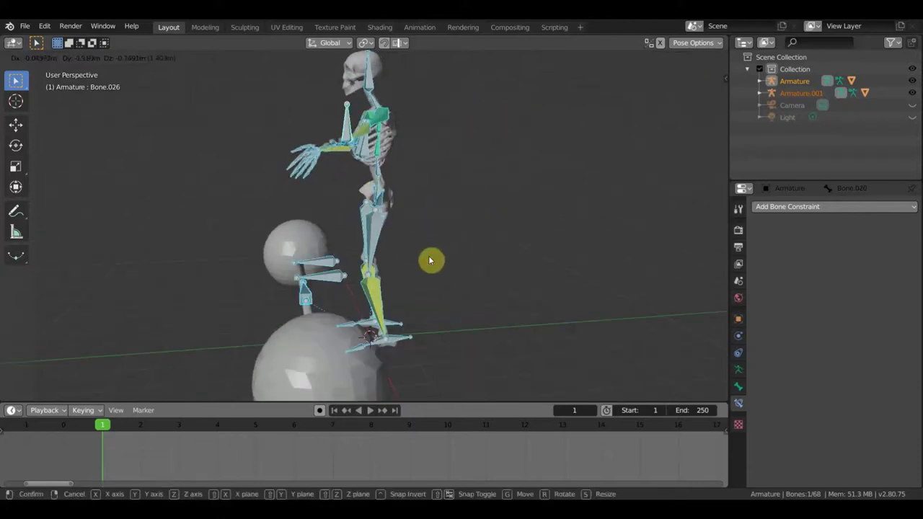
left_click(428, 256)
middle_click_drag(429, 255, 536, 241)
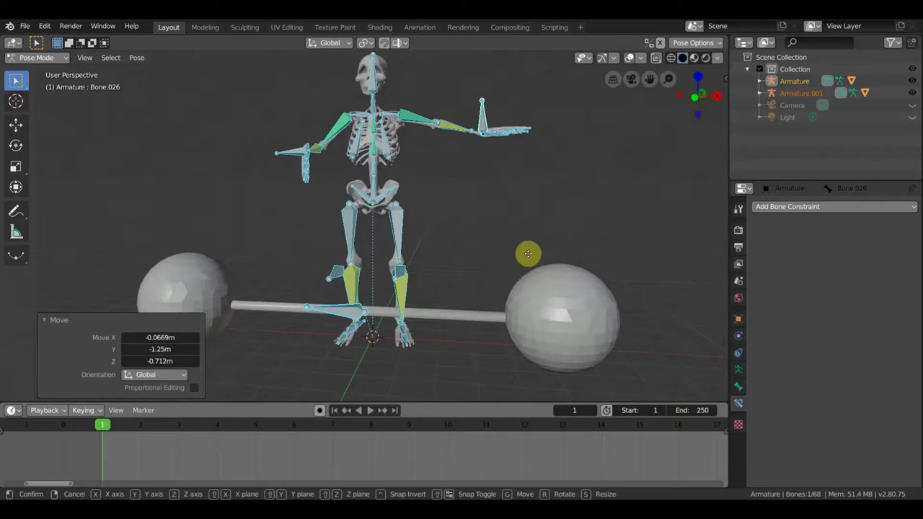
Move the raised arm's hand bone and rotate it to 39.6°
key("g")
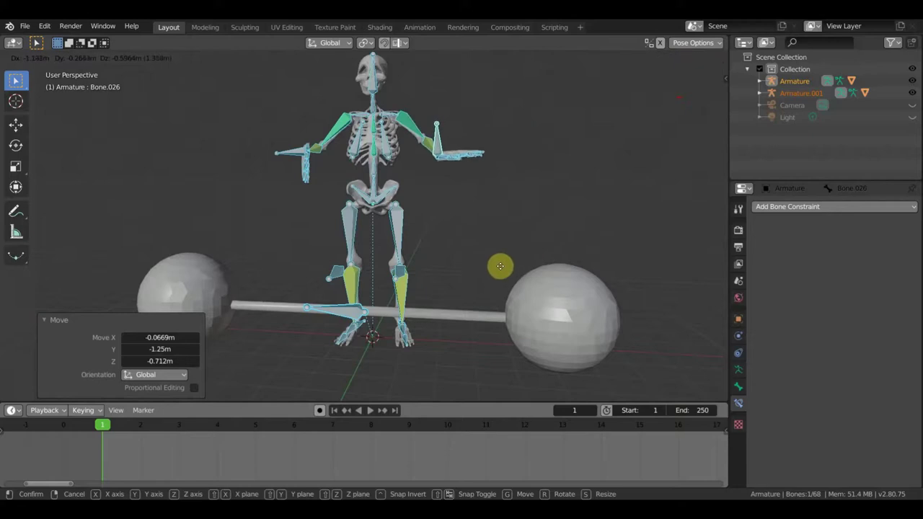
left_click(515, 262)
key("r")
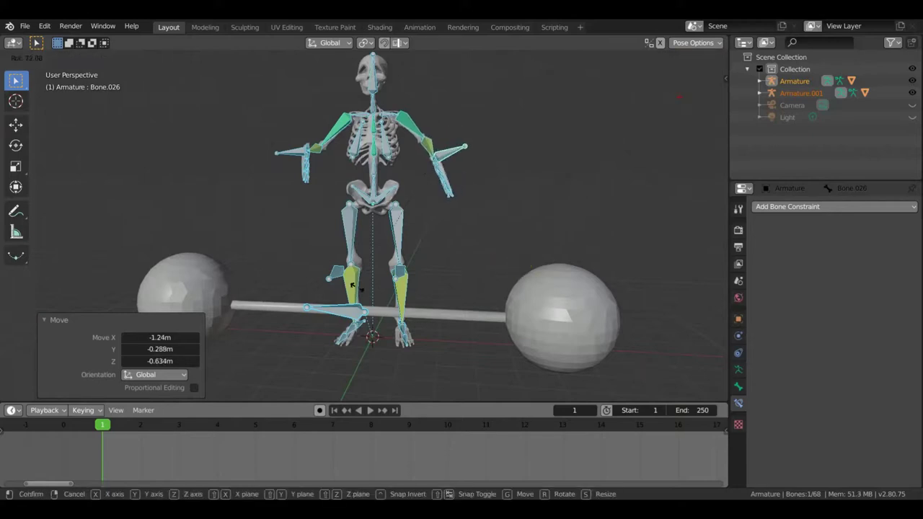
left_click(310, 271)
middle_click_drag(496, 247, 425, 248)
key("r")
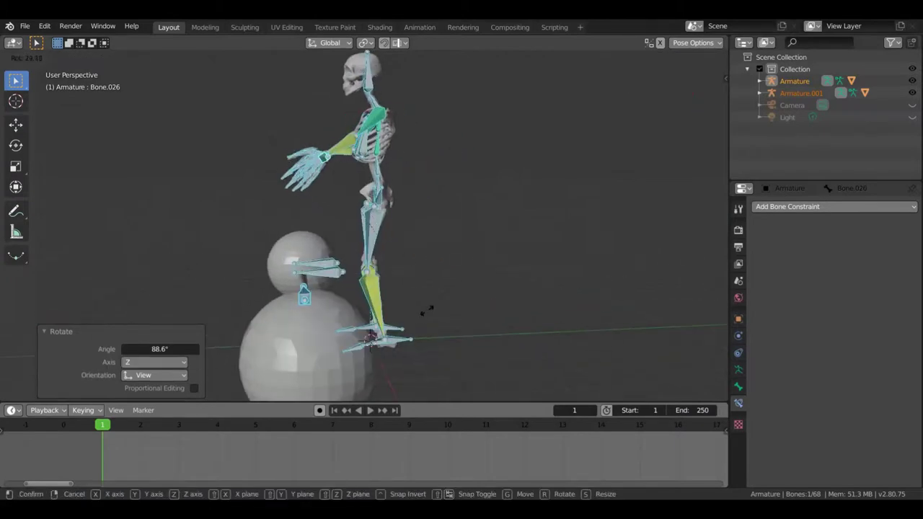
left_click(426, 287)
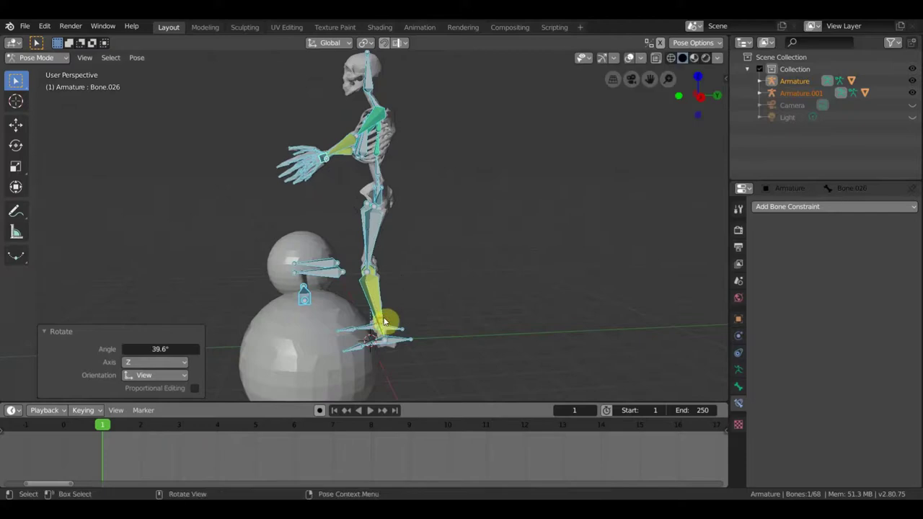
mouse_move(432, 276)
middle_mouse_down()
mouse_move(497, 281)
mouse_move(402, 258)
mouse_move(479, 266)
middle_mouse_up()
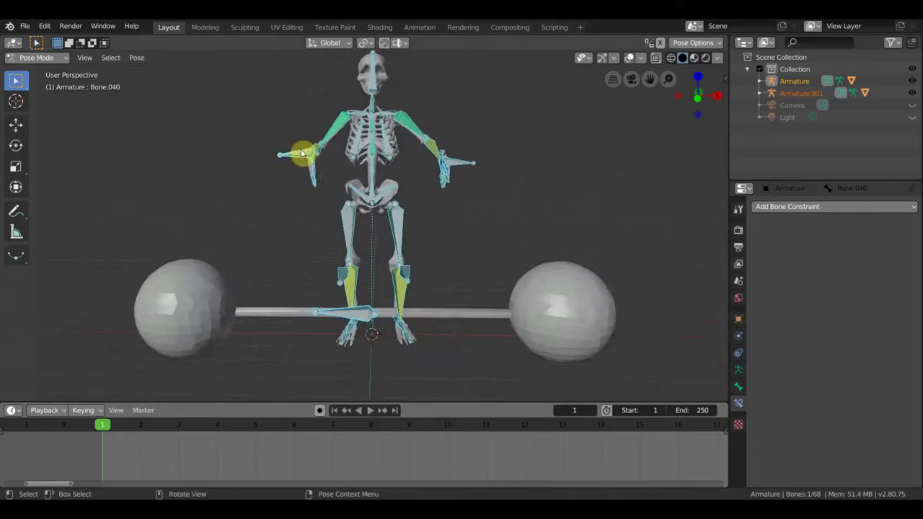
Raise hand bones Bone.040 and Bone.026 into their starting positions
left_click(304, 158)
key("g")
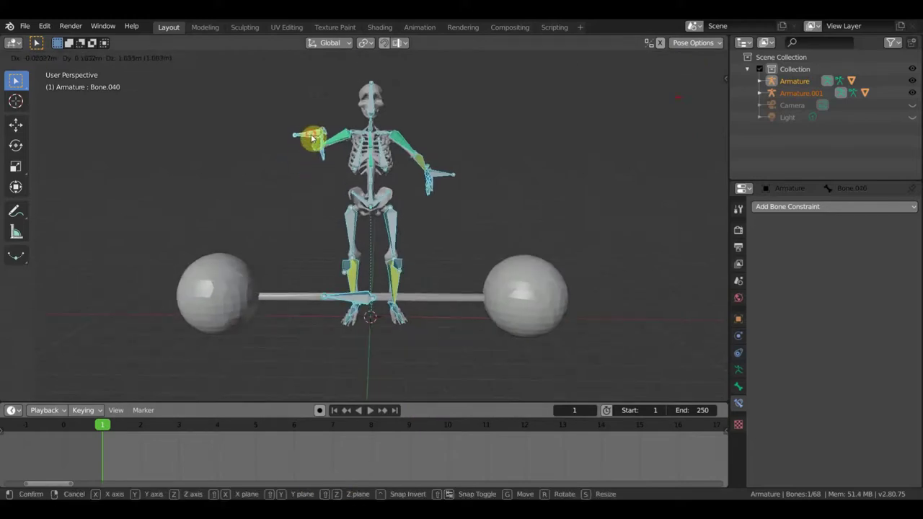
left_click(313, 138)
middle_click_drag(319, 139, 424, 150)
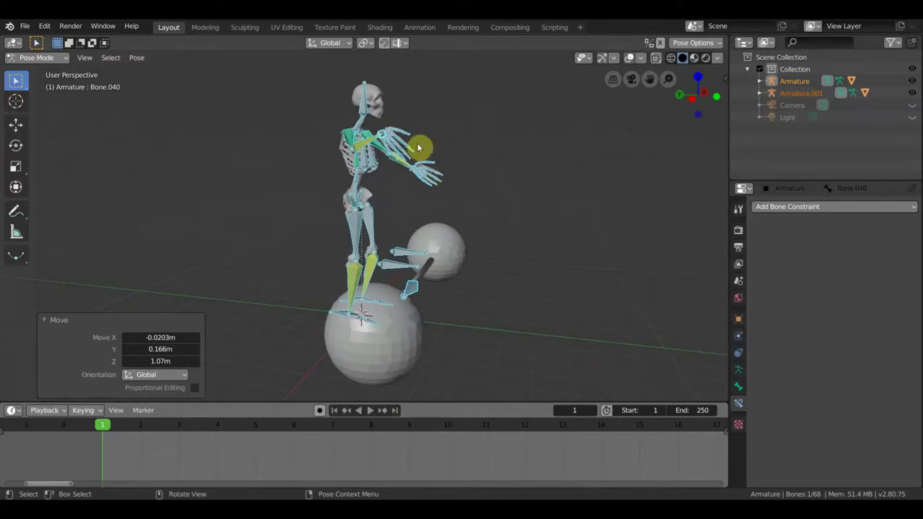
middle_click_drag(416, 142, 414, 165)
left_click(449, 180)
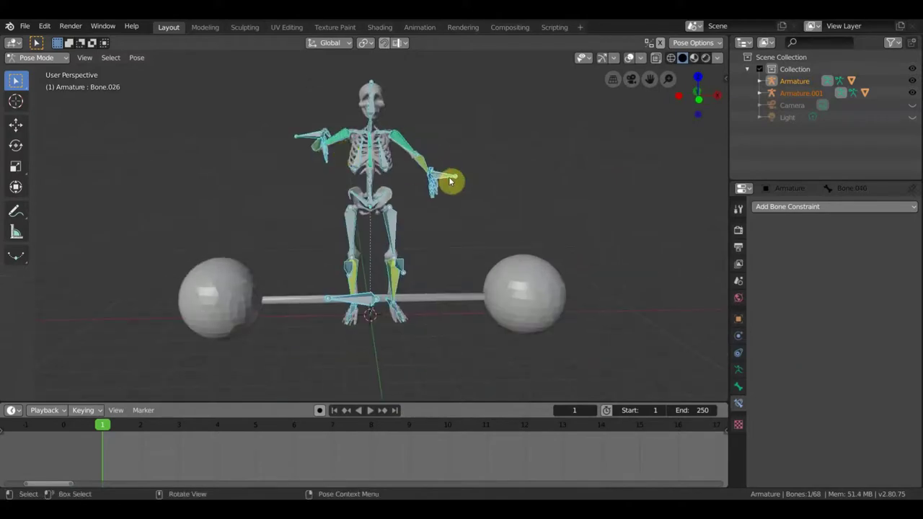
key("g")
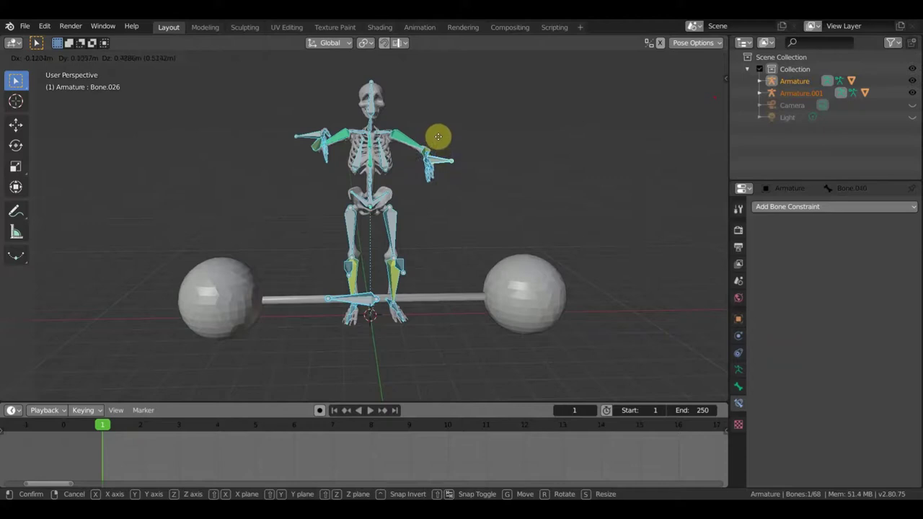
left_click(451, 159)
mouse_move(450, 158)
middle_mouse_down()
mouse_move(428, 124)
mouse_move(467, 138)
middle_mouse_up()
left_click(441, 124)
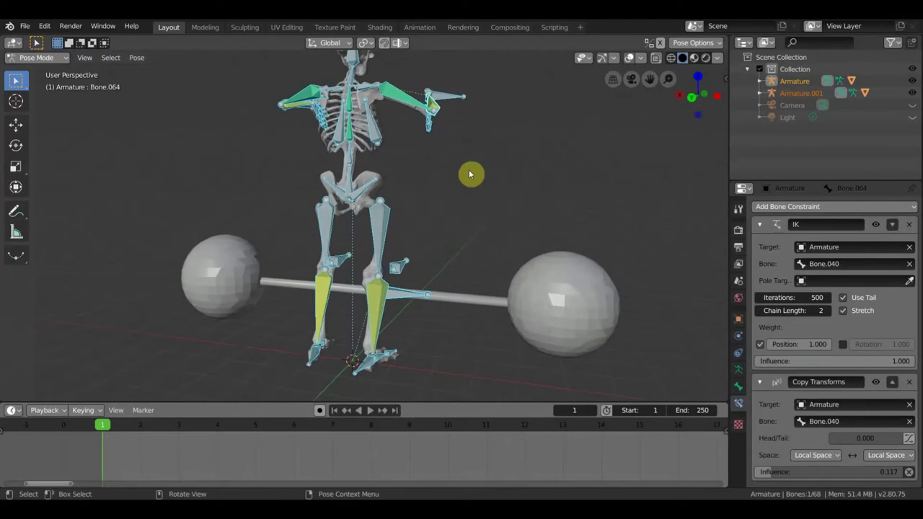
Rotate arm bone Bone.064 by 42° and rotate the other arm bone Bone.006
key("r")
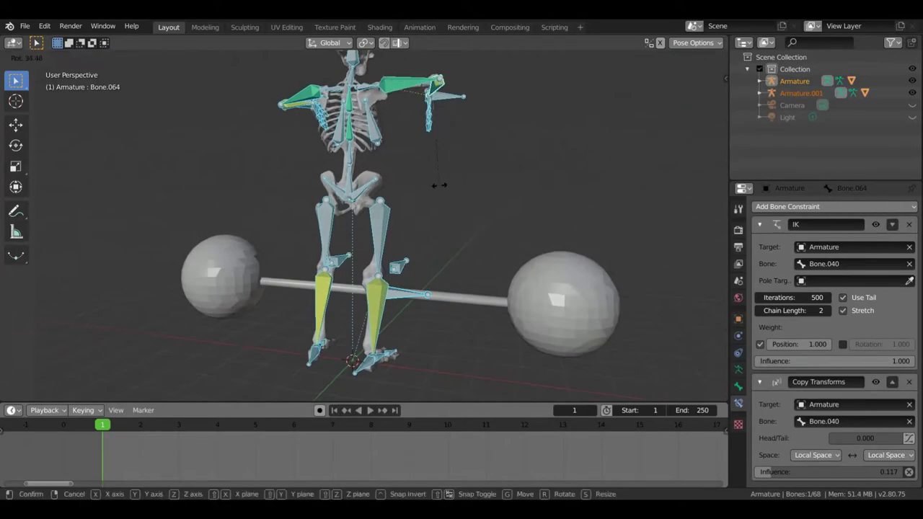
left_click(430, 190)
middle_click_drag(377, 165, 381, 165)
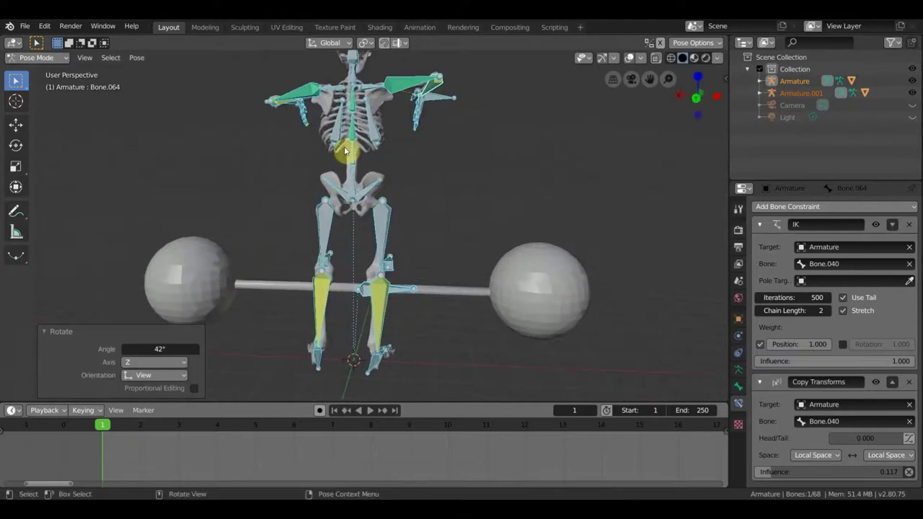
middle_click_drag(294, 123, 330, 123)
middle_click_drag(274, 107, 284, 104)
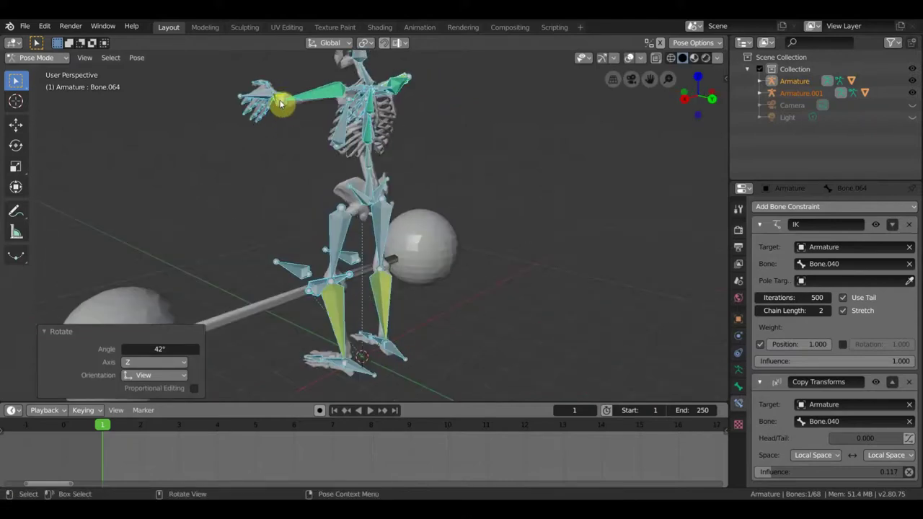
left_click(375, 142)
mouse_move(377, 140)
middle_mouse_down()
mouse_move(411, 138)
mouse_move(390, 138)
middle_mouse_up()
middle_click_drag(469, 191, 352, 173, "shift")
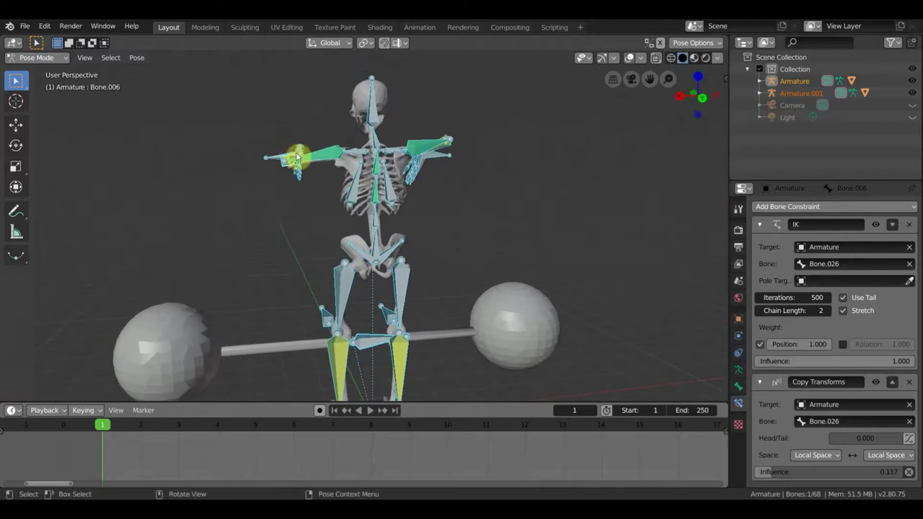
middle_click_drag(456, 215, 475, 214)
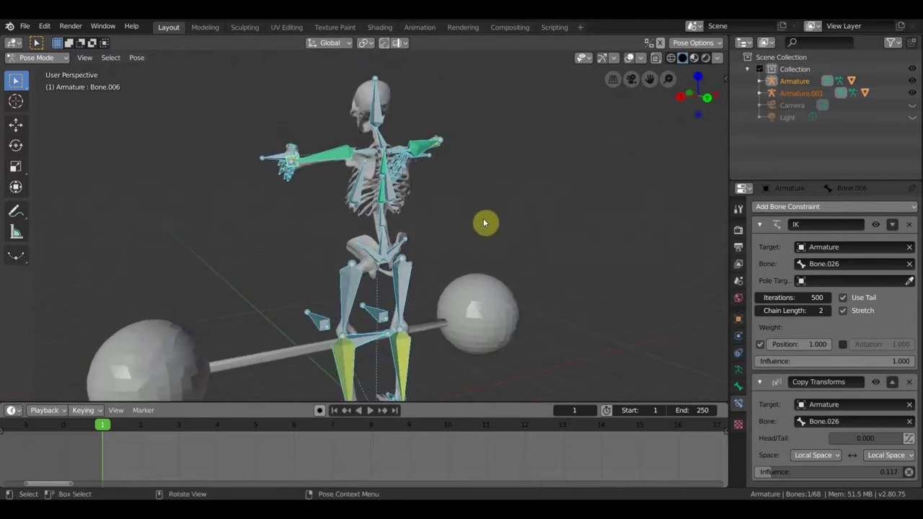
key("r")
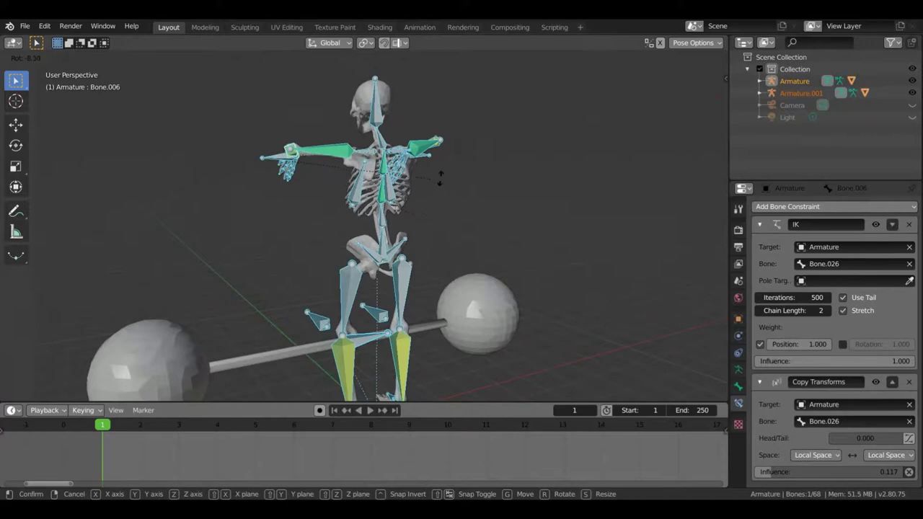
mouse_move(457, 195)
middle_mouse_down()
mouse_move(634, 197)
mouse_move(598, 198)
middle_mouse_up()
middle_click_drag(510, 208, 610, 204)
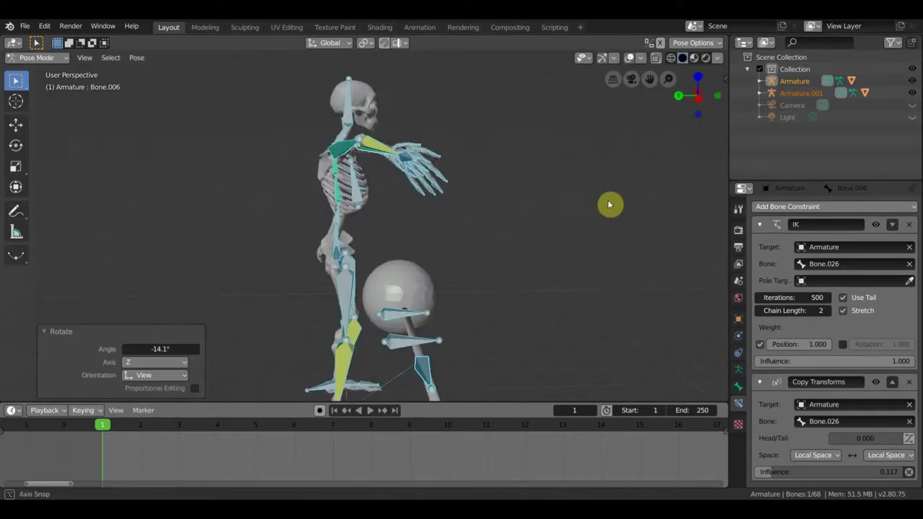
Shift lower spine bone Bone.029 and tilt torso bone Bone.030 by 5.96°
left_click(335, 239)
key("g")
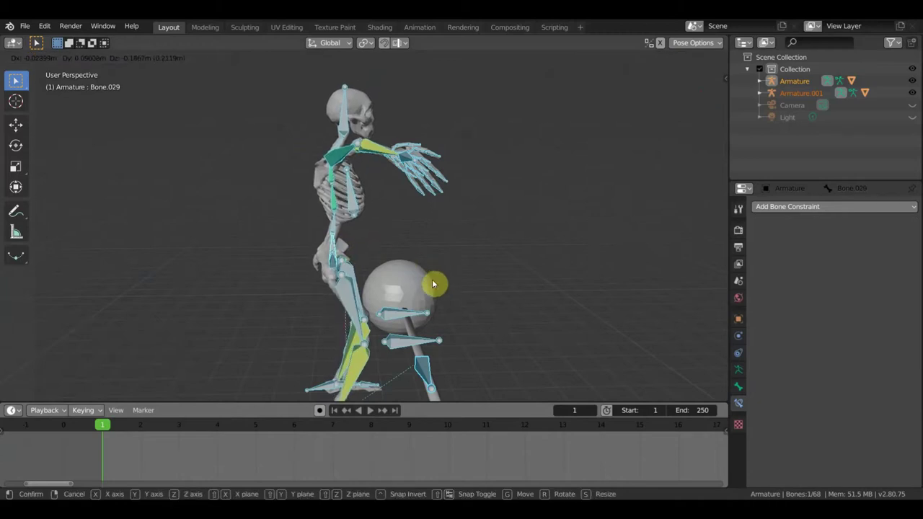
left_click(432, 284)
left_click(344, 229)
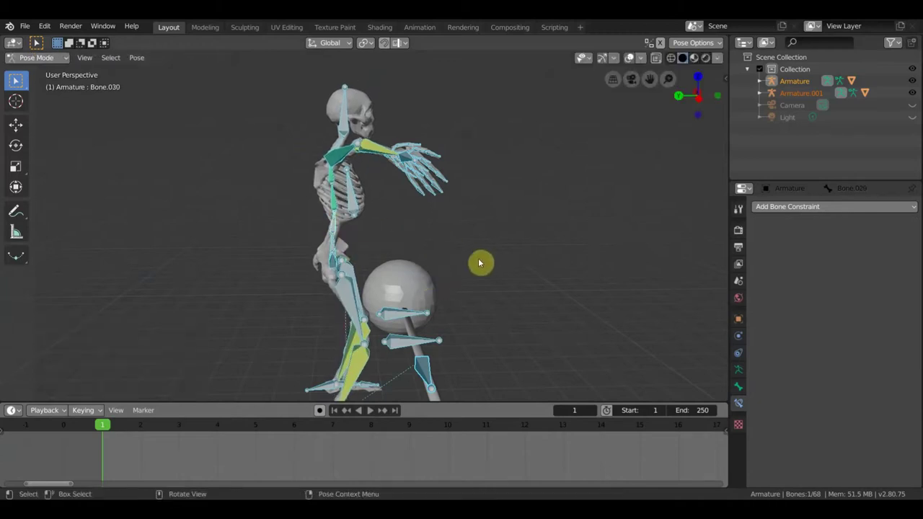
key("r")
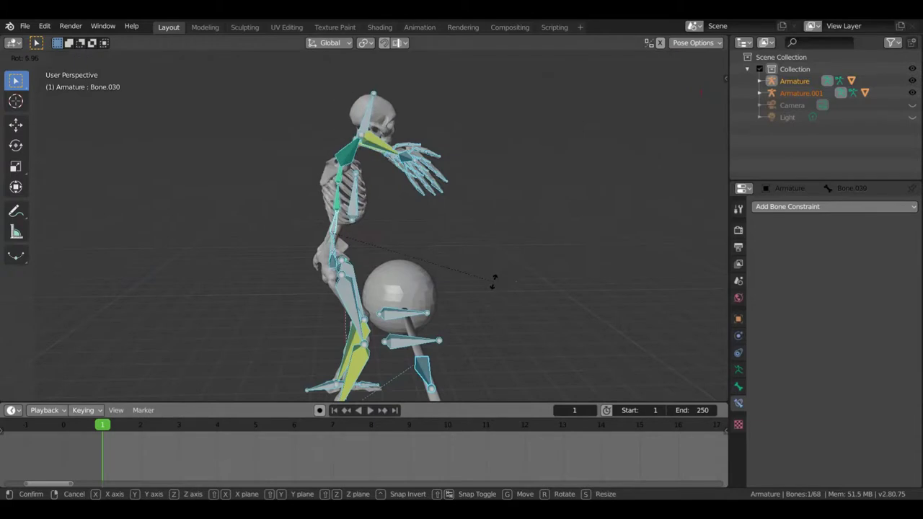
left_click(487, 268)
Rotate Bone.035 by -16.3°, then 23.3°, and view the skeleton from the front
left_click(373, 117)
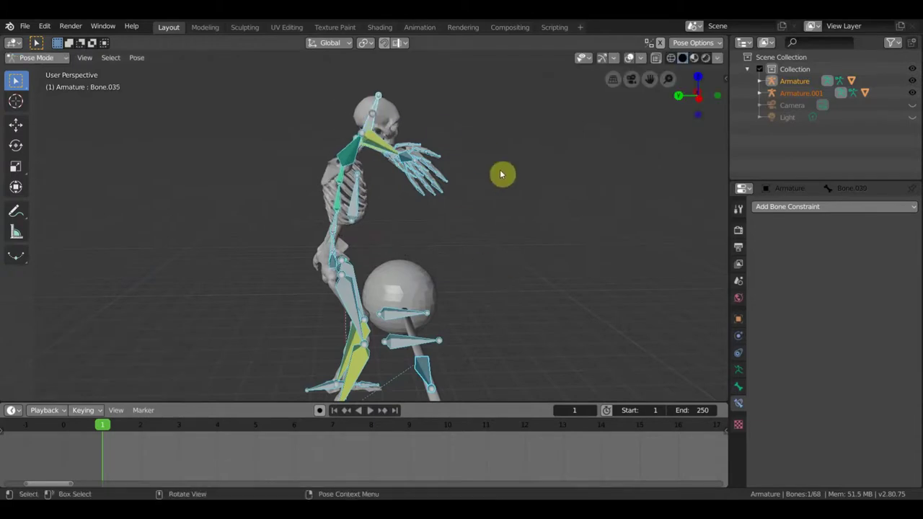
key("r")
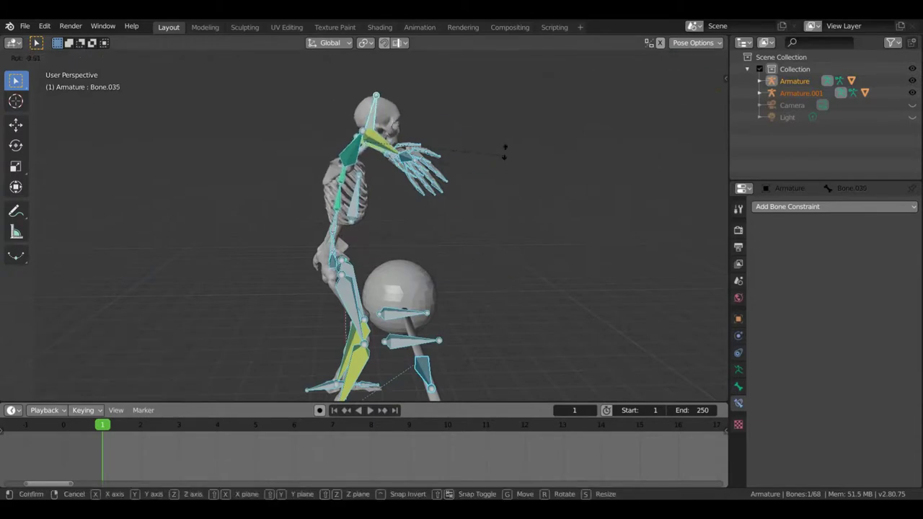
left_click(503, 143)
mouse_move(506, 157)
middle_mouse_down()
mouse_move(397, 168)
mouse_move(499, 165)
middle_mouse_up()
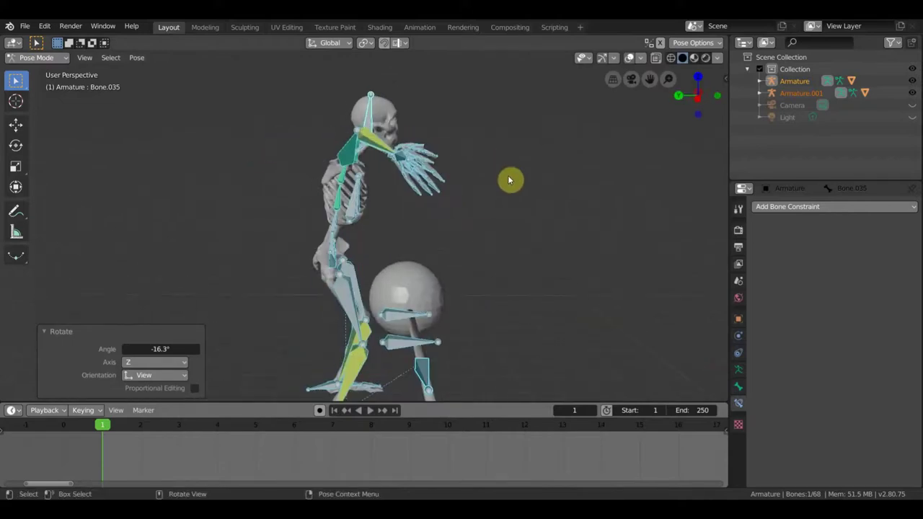
key("r")
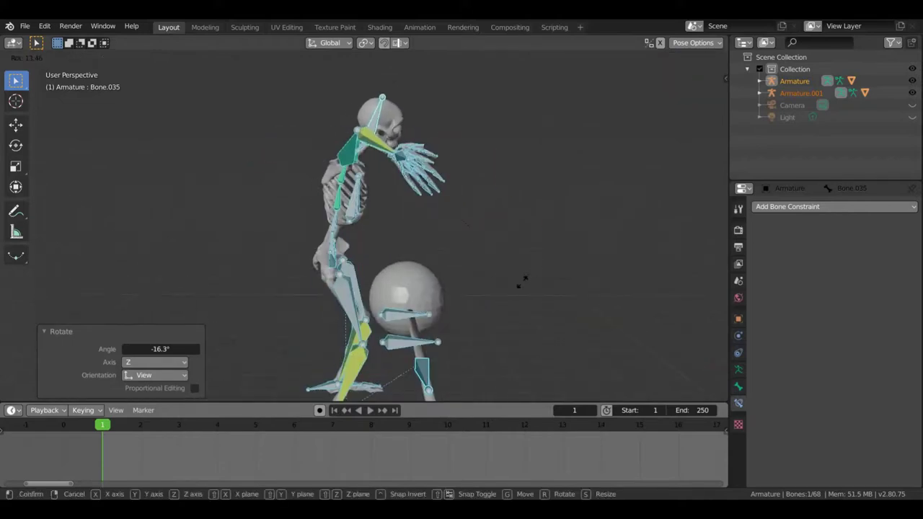
left_click(507, 301)
mouse_move(507, 301)
middle_mouse_down()
mouse_move(416, 287)
mouse_move(455, 267)
middle_mouse_up()
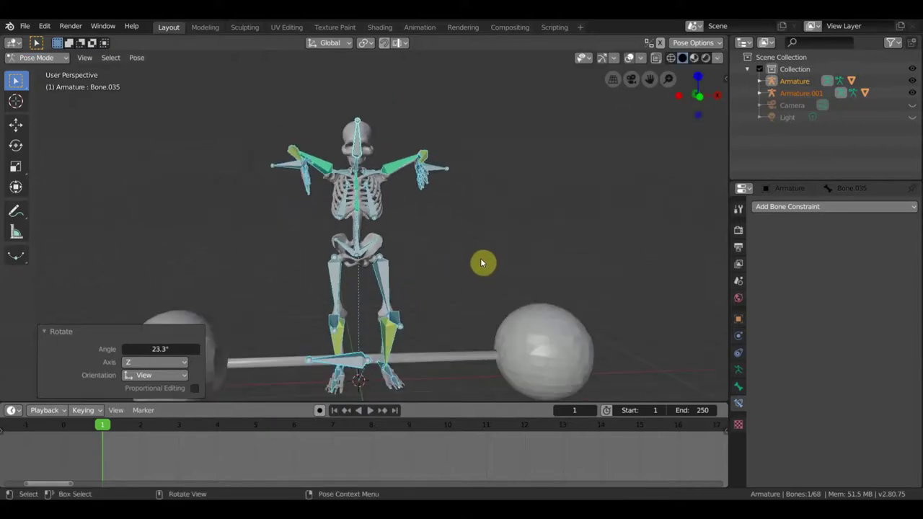
key("KP_1")
Key LocRot for all skeleton bones at frame 1 and play the animation
middle_click_drag(495, 264, 507, 212, "shift")
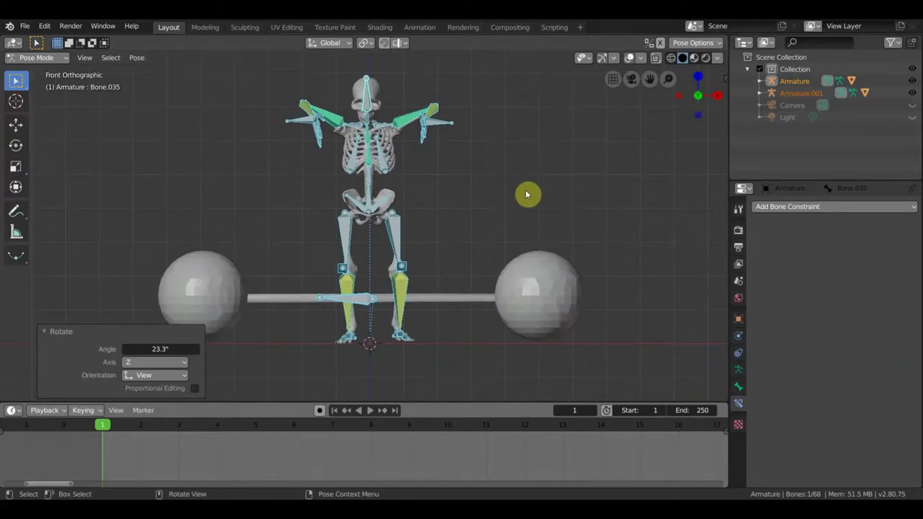
key("a")
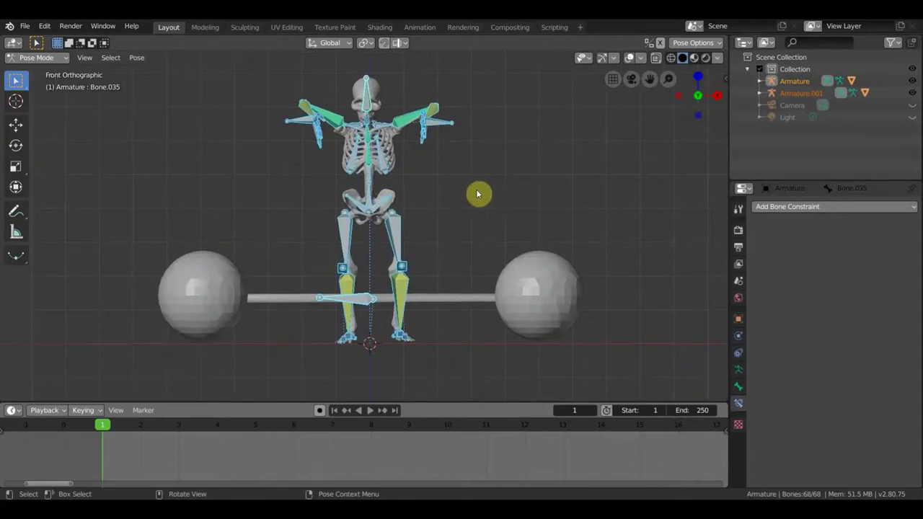
key("i")
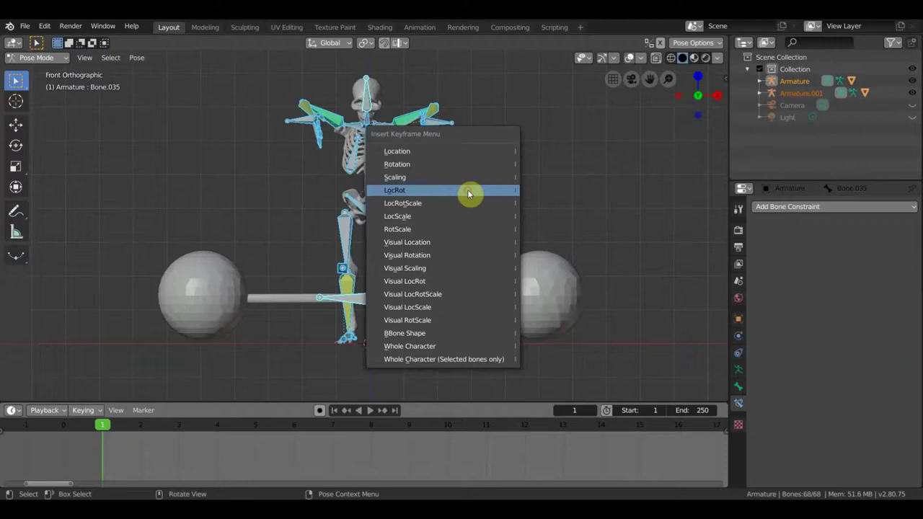
left_click(467, 191)
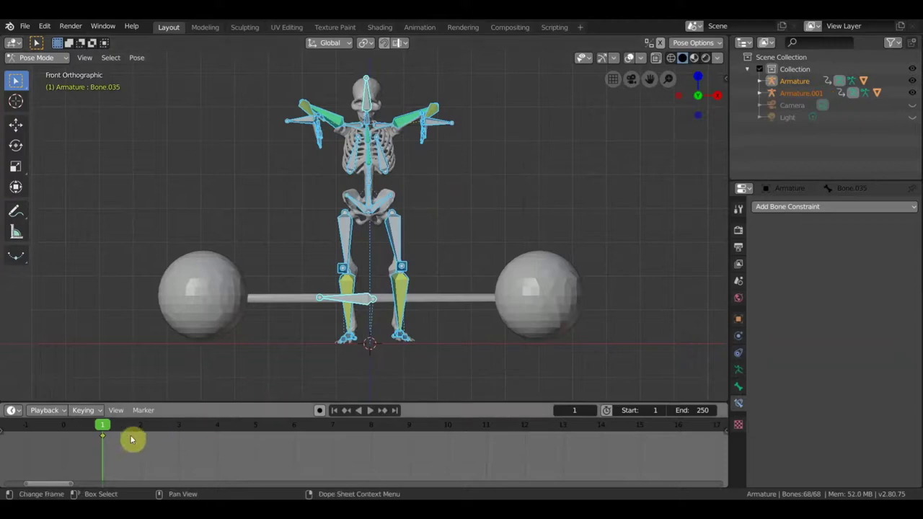
key("space")
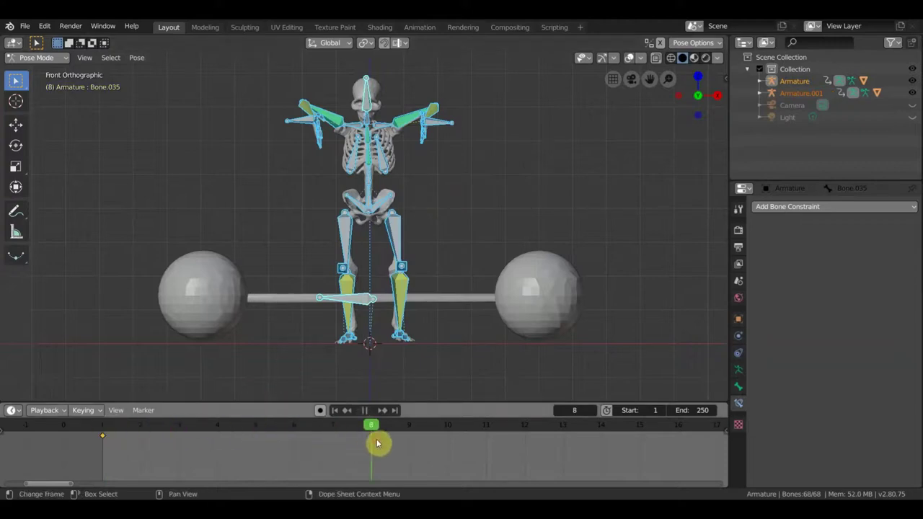
Stop at frame 8, then lower the figure's left arm beside the body and rotate it
key("space")
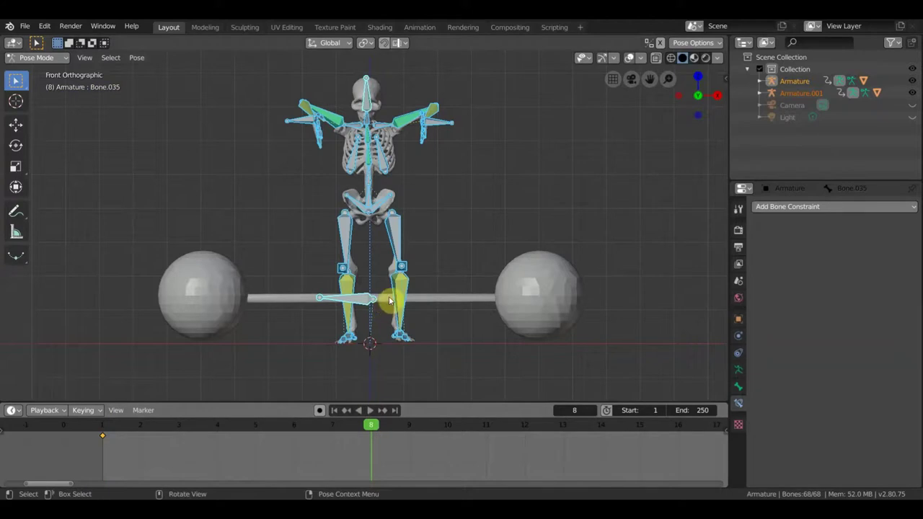
left_click(306, 121)
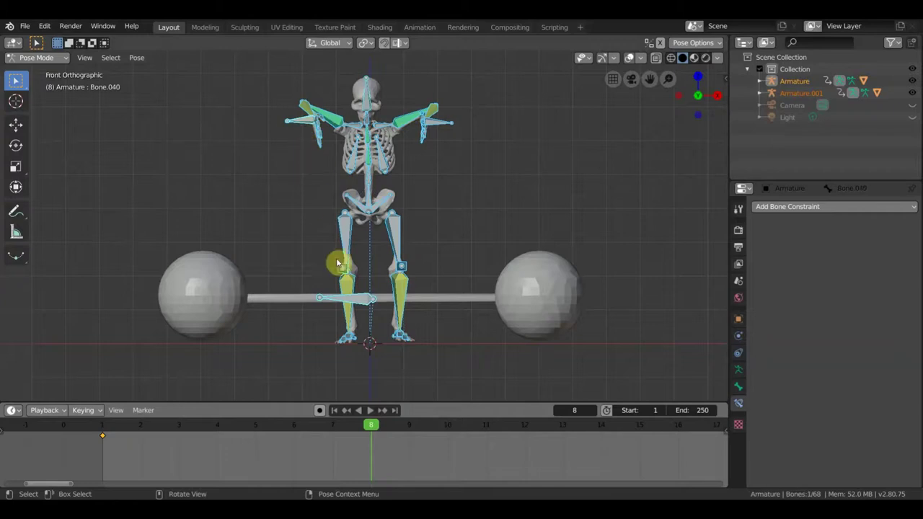
key("g")
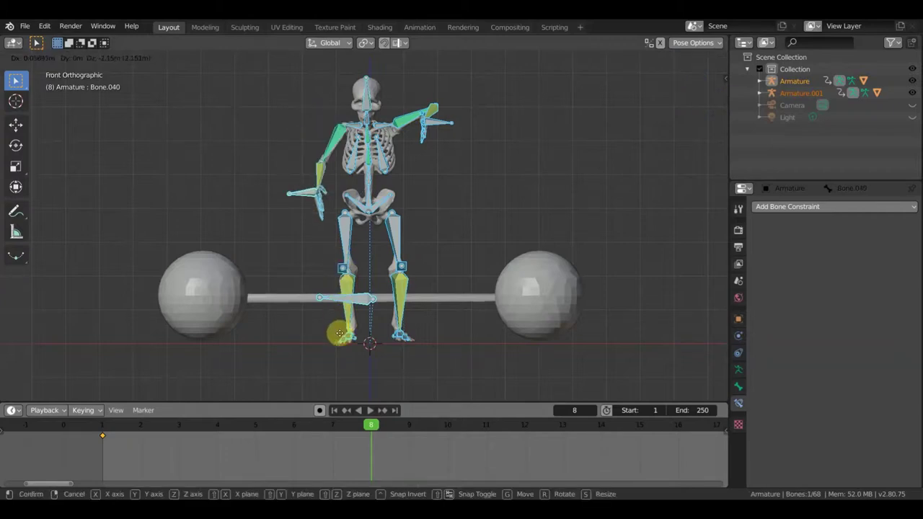
left_click(340, 337)
mouse_move(344, 319)
middle_mouse_down()
mouse_move(333, 243)
mouse_move(369, 261)
middle_mouse_up()
key("r")
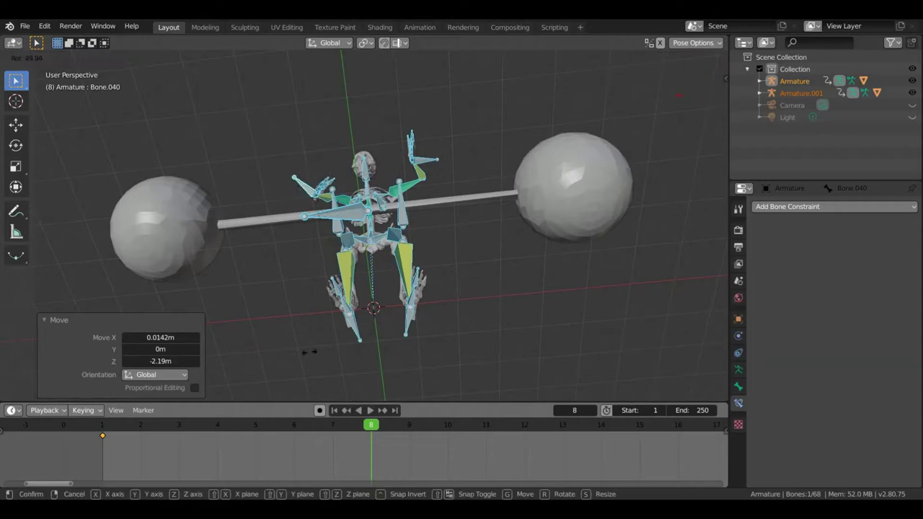
left_click(414, 170)
Rotate the other raised hand bone twice to angle it down
left_click(445, 167)
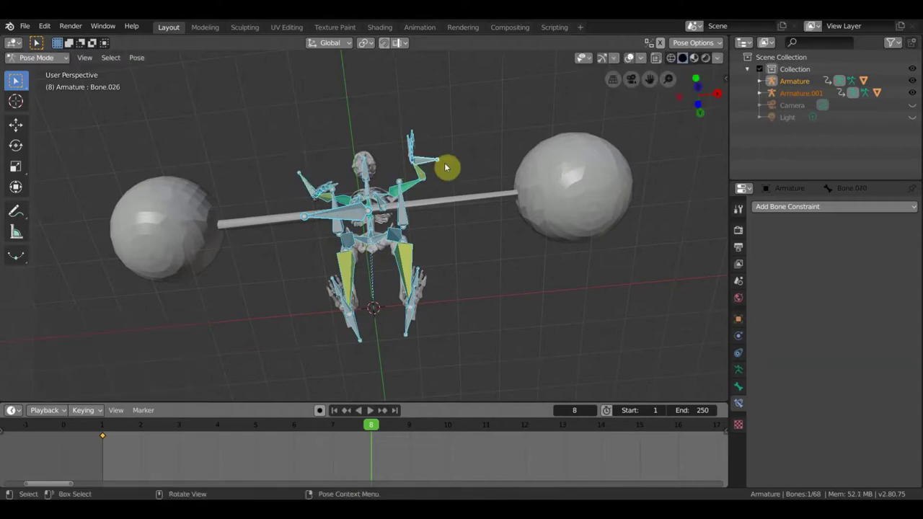
key("r")
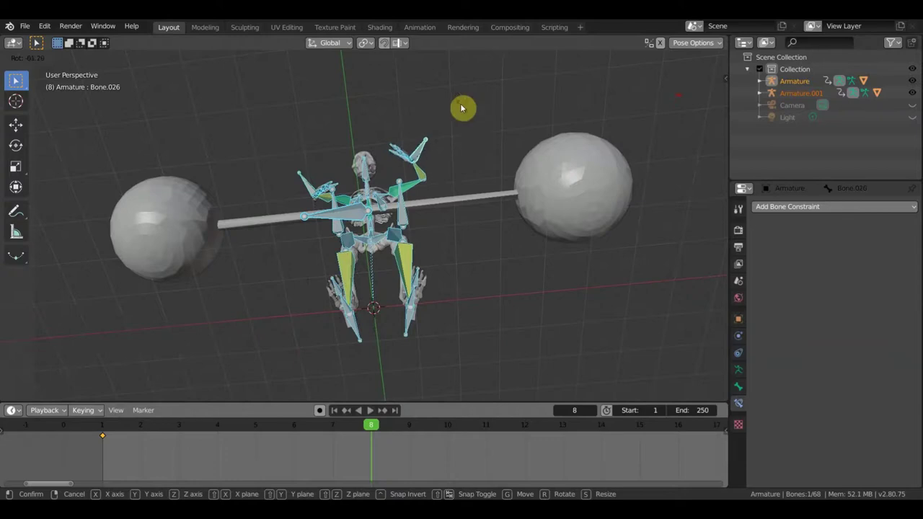
left_click(469, 180)
middle_click_drag(469, 180, 474, 267)
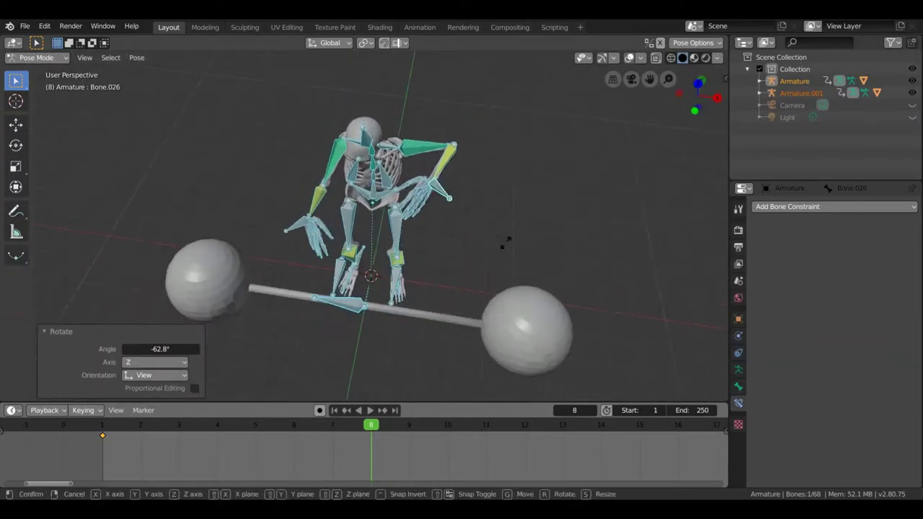
key("r")
left_click(515, 216)
mouse_move(515, 217)
middle_mouse_down()
mouse_move(527, 171)
mouse_move(488, 214)
middle_mouse_up()
Lower the second arm beside the body and adjust its rotation
key("g")
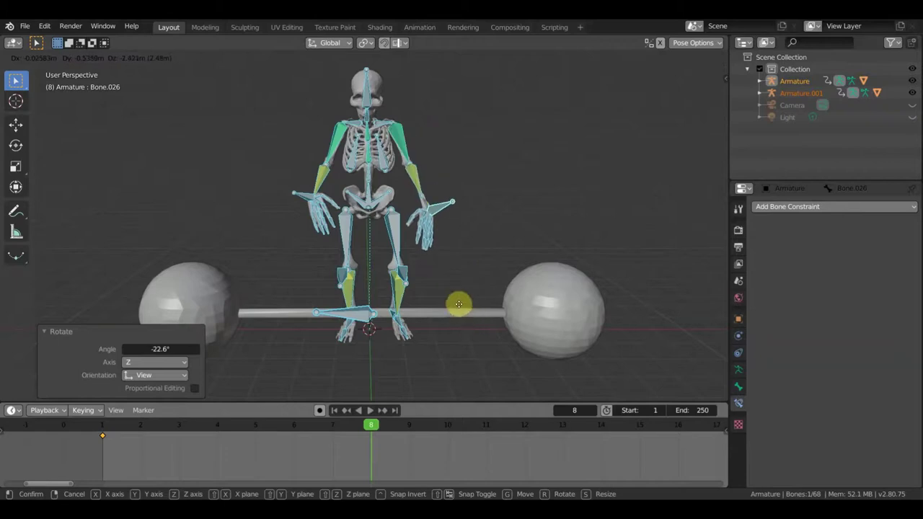
left_click(465, 289)
middle_click_drag(464, 289, 439, 245)
key("r")
left_click(479, 189)
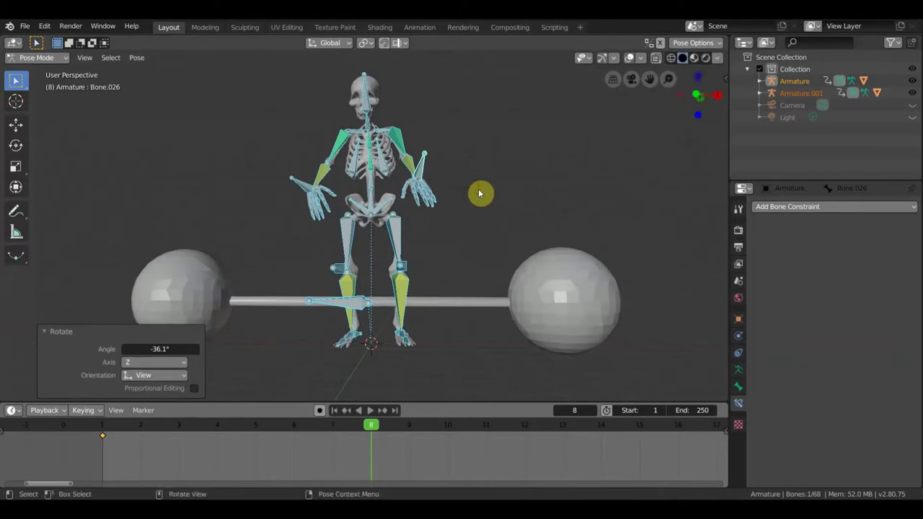
middle_click_drag(476, 222, 473, 250)
key("r")
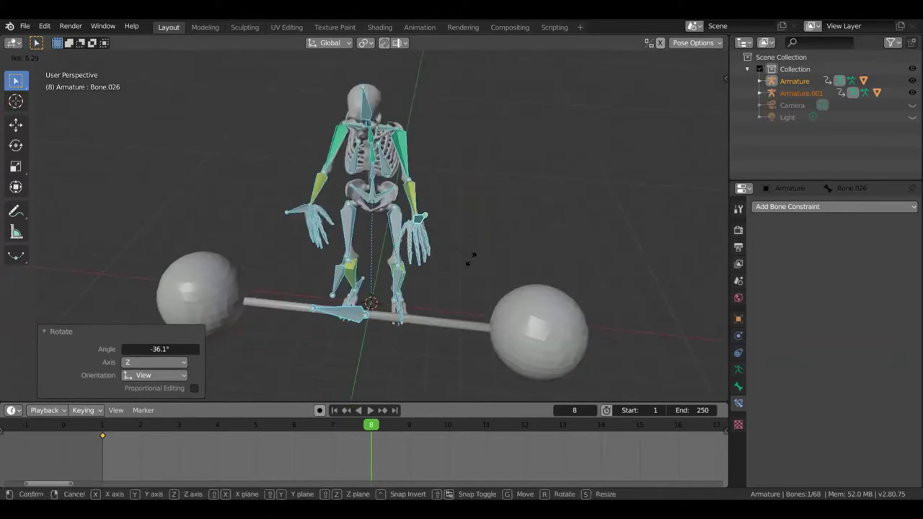
left_click(472, 263)
Rotate the left hand bone Bone.040 to 25.3° toward the barbell
middle_click_drag(329, 243, 350, 230)
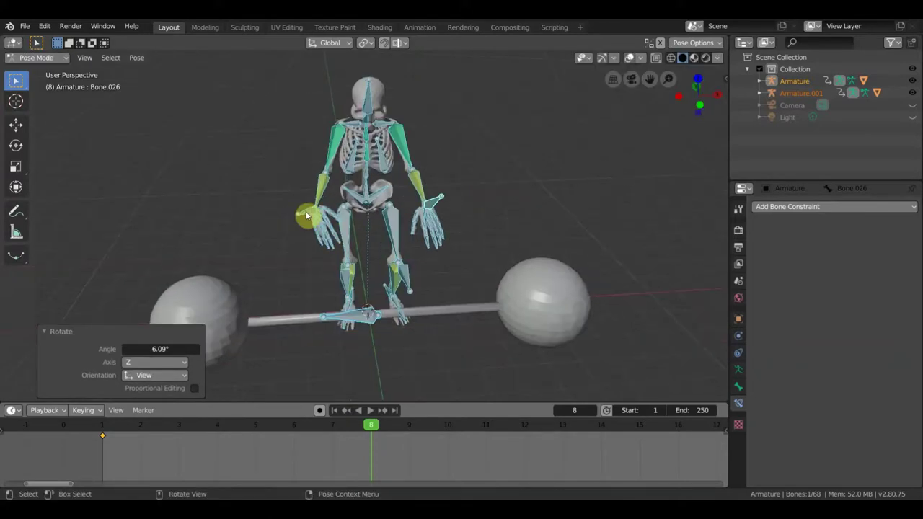
left_click(355, 227)
key("r")
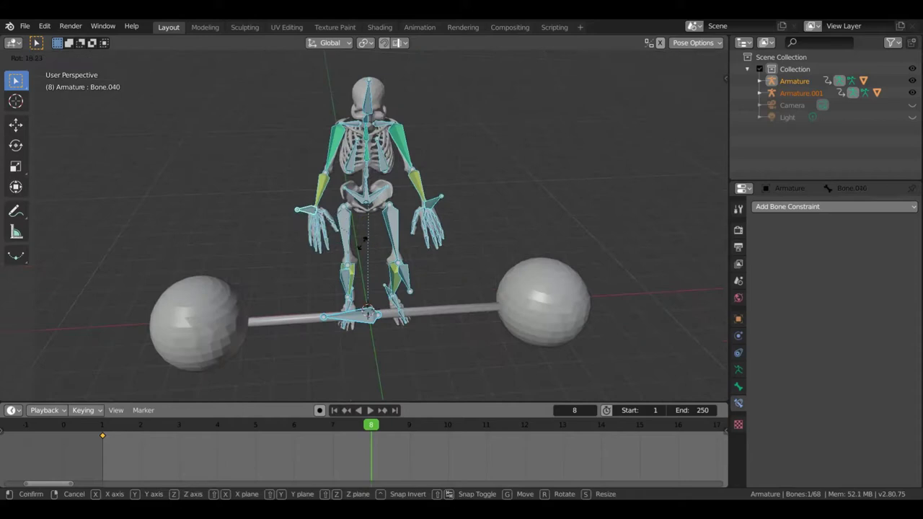
left_click(362, 247)
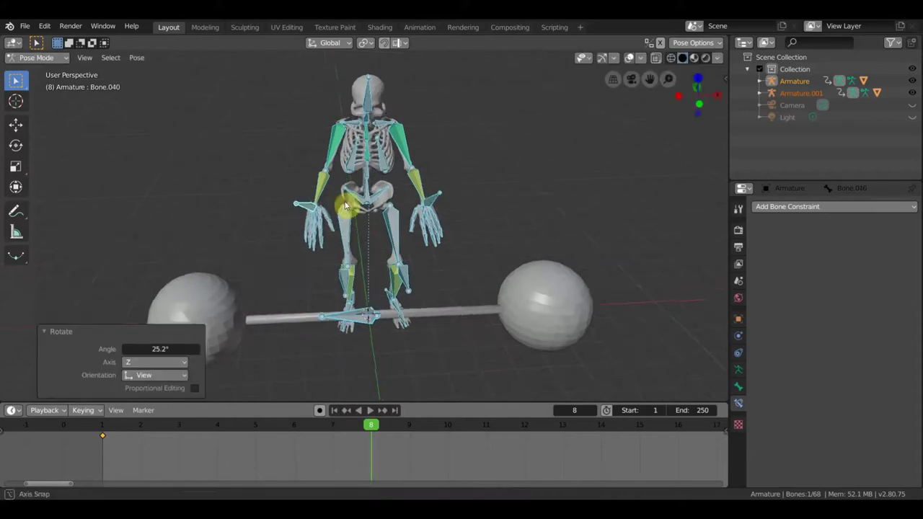
middle_click_drag(363, 247, 370, 209)
key("r")
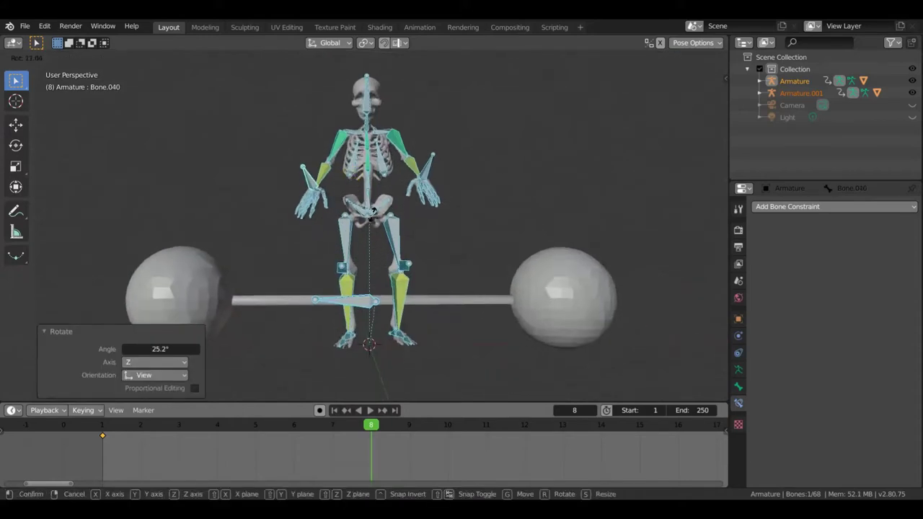
left_click(375, 212)
mouse_move(380, 216)
middle_mouse_down()
mouse_move(380, 272)
mouse_move(343, 200)
middle_mouse_up()
In Right Orthographic view, bend the lower spine bone forward at frame 8
scroll(368, 213, "up", 1)
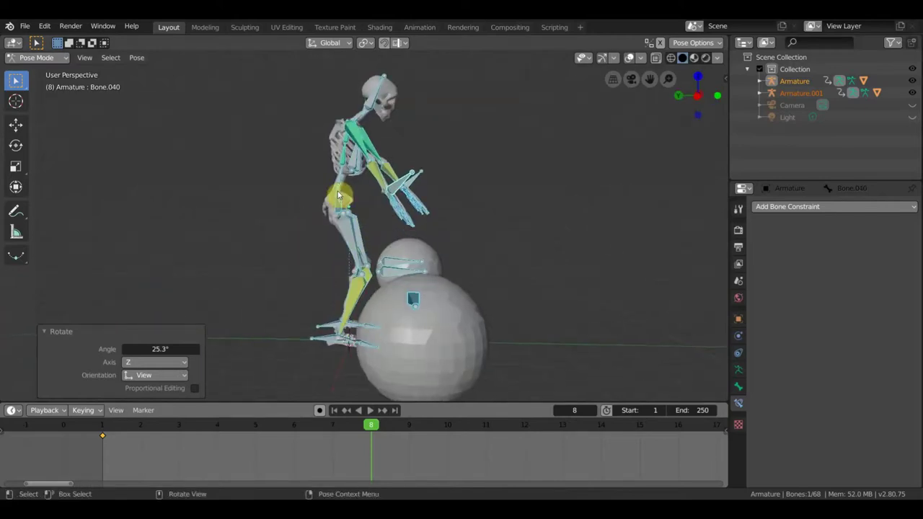
left_click(364, 193)
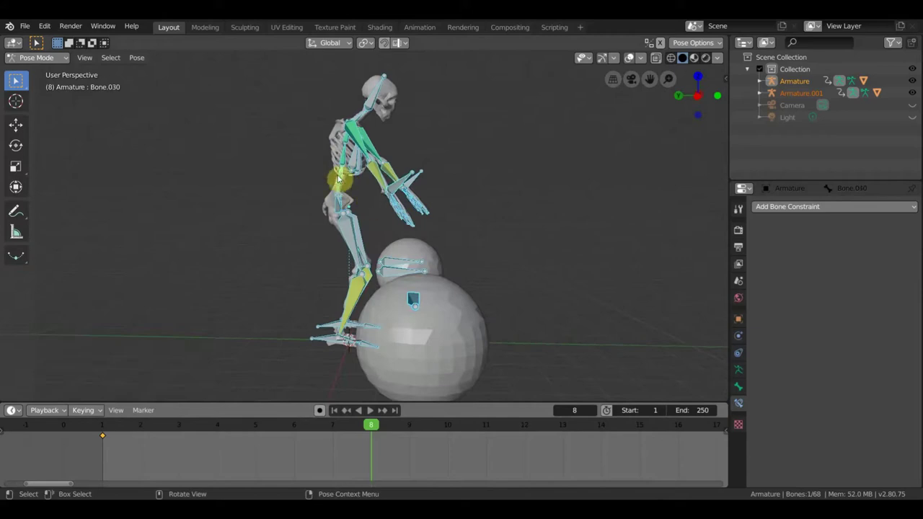
mouse_move(344, 154)
middle_mouse_down()
mouse_move(405, 162)
mouse_move(329, 86)
middle_mouse_up()
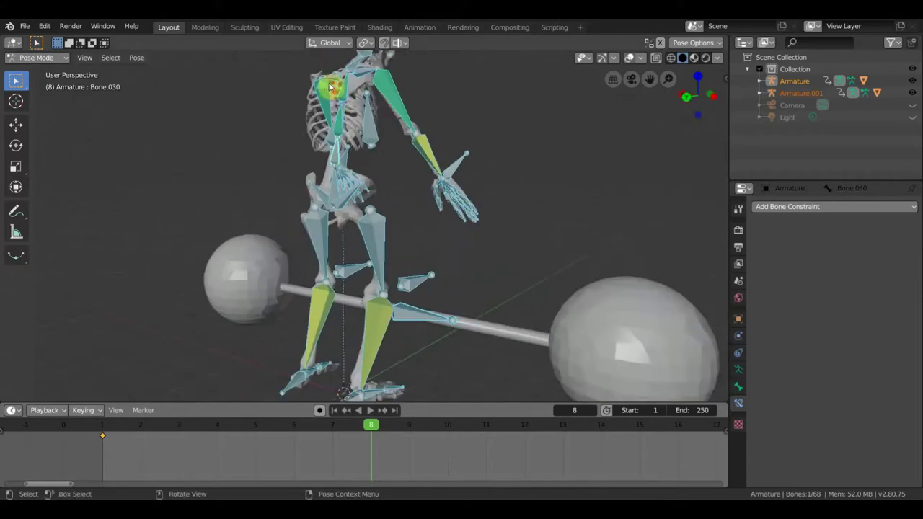
middle_click_drag(526, 185, 461, 189)
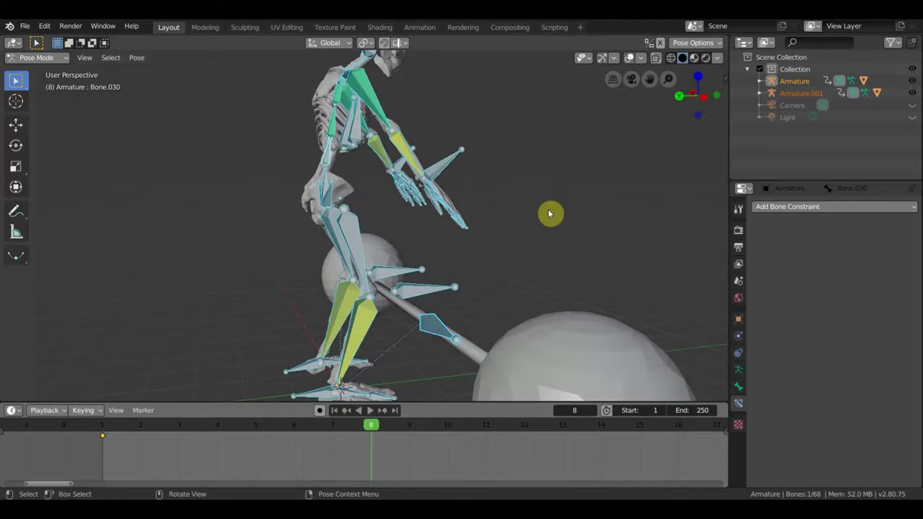
key("KP_1")
key("KP_3")
key("KP_5")
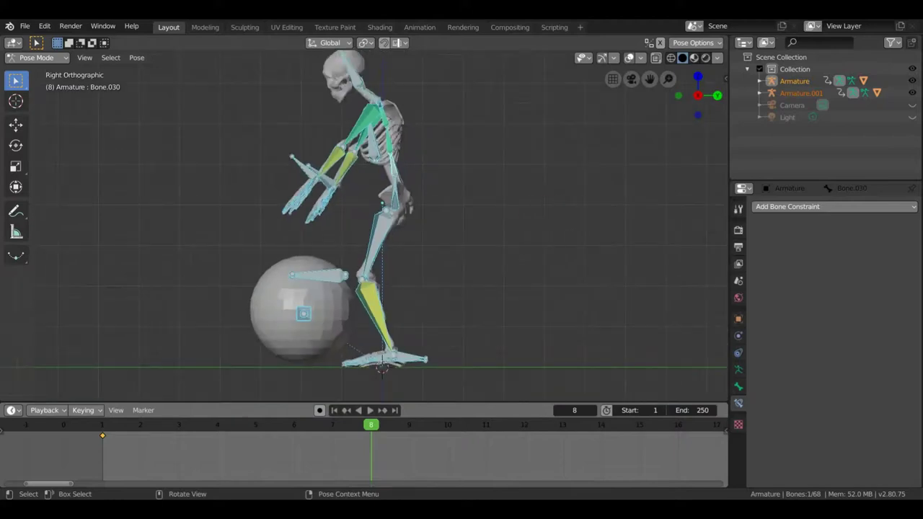
key("r")
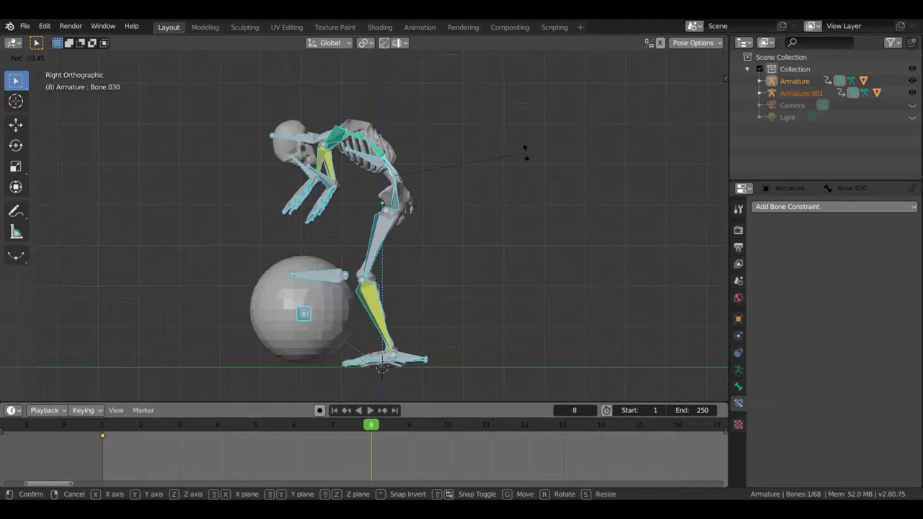
left_click_drag(521, 151, 423, 186)
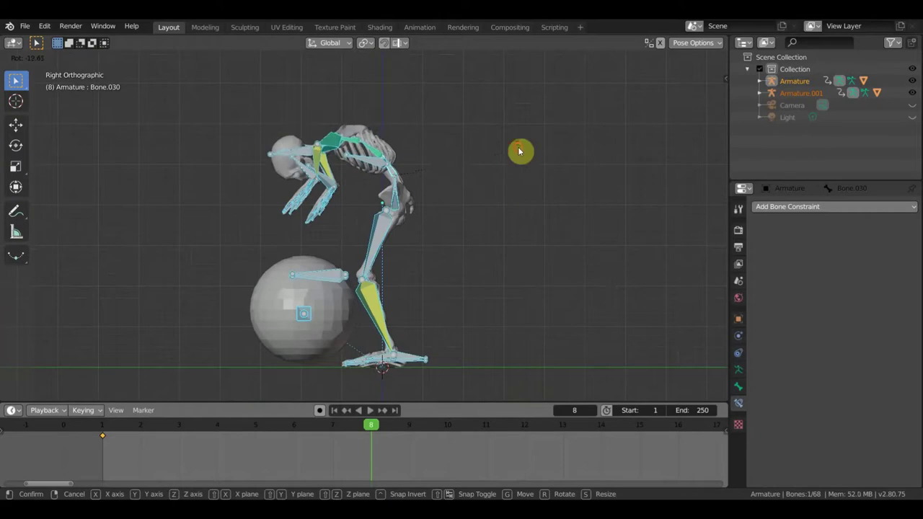
Rotate the thigh bone and curl the upper spine bone further forward
left_click(397, 196)
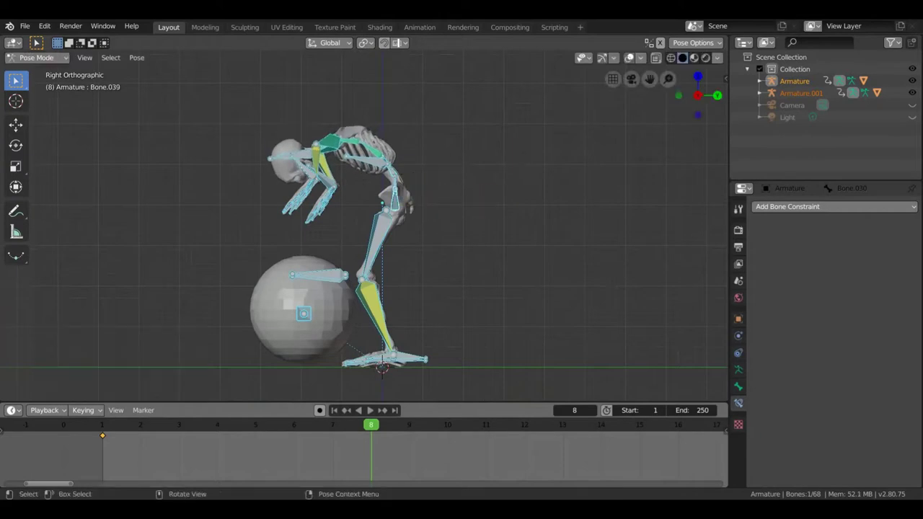
key("r")
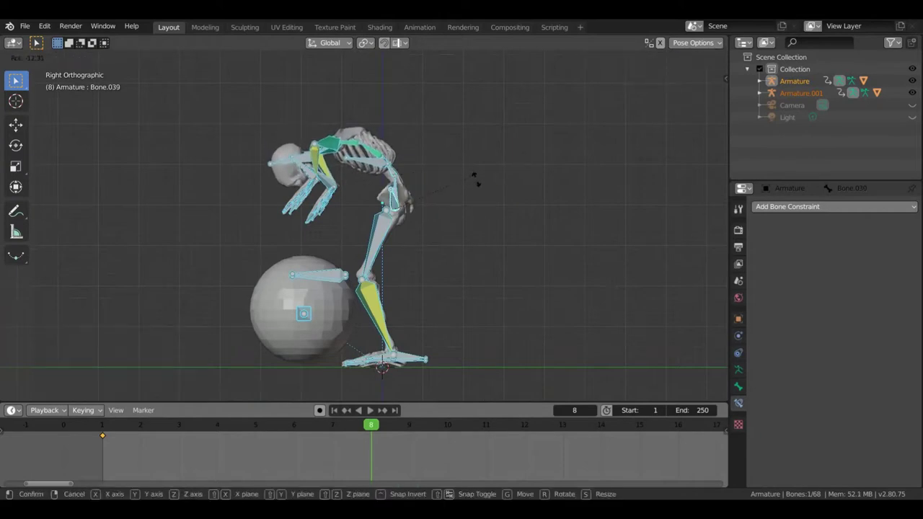
left_click(460, 186)
left_click(398, 186)
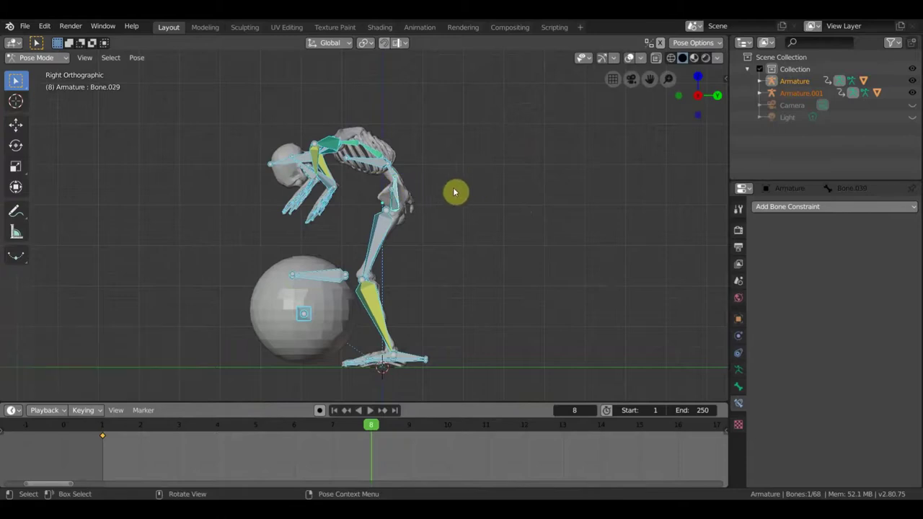
key("r")
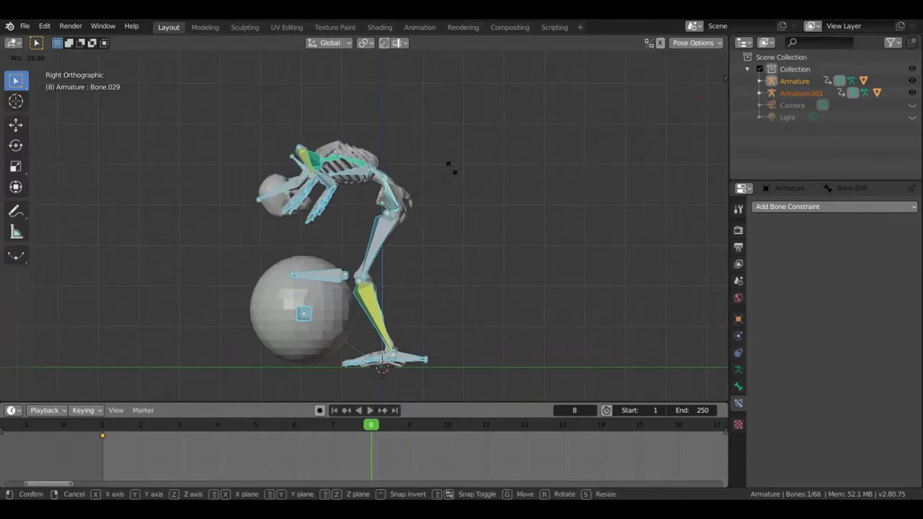
left_click(443, 179)
Move the arm down toward the bar (0.0686, 0.05, −1.86 m) and rotate the hand
middle_click_drag(443, 180, 451, 214)
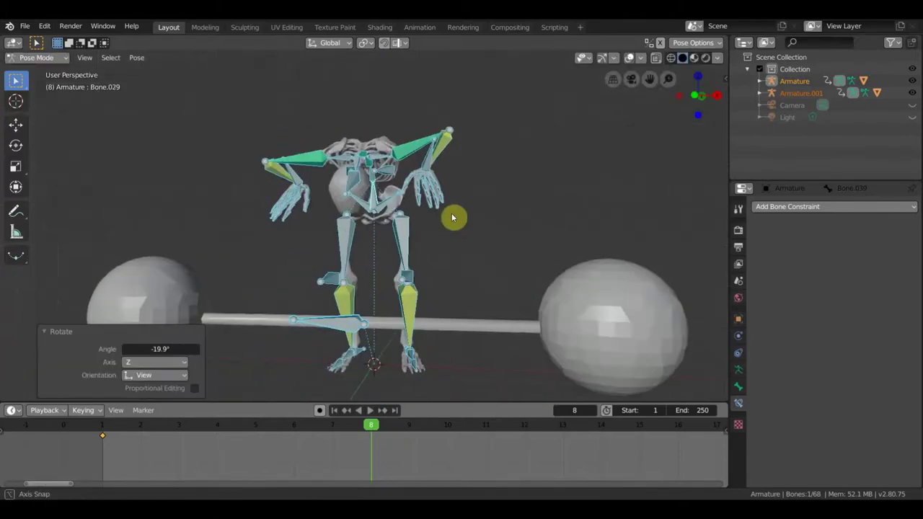
middle_click_drag(461, 210, 379, 224)
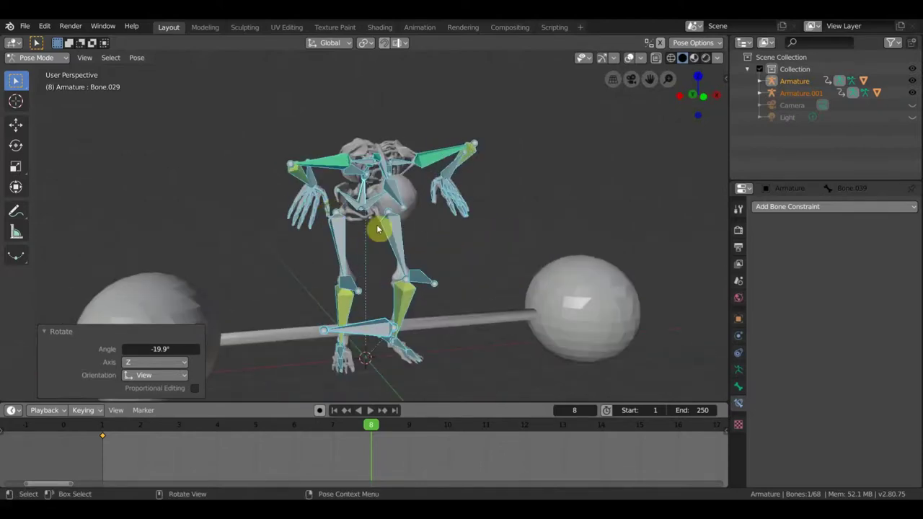
left_click(379, 284)
mouse_move(379, 284)
middle_mouse_down()
mouse_move(366, 278)
mouse_move(358, 291)
middle_mouse_up()
key("g")
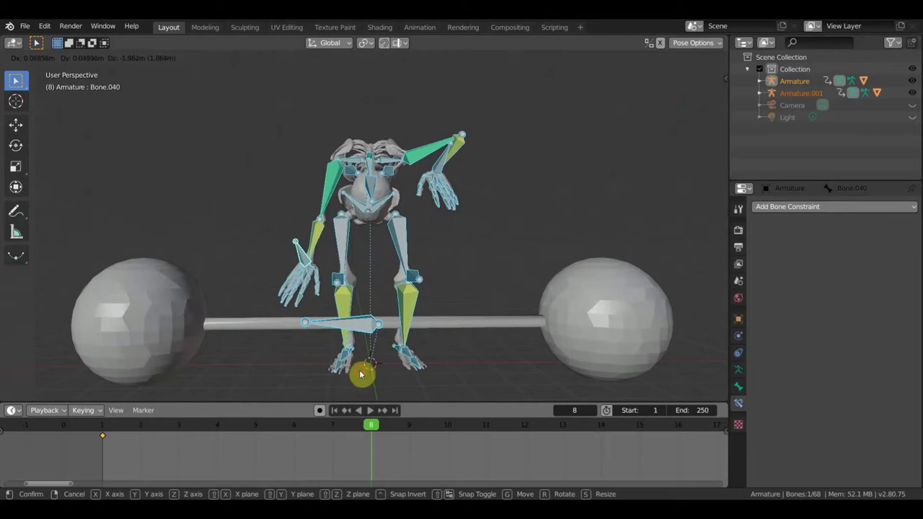
left_click(365, 369)
key("r")
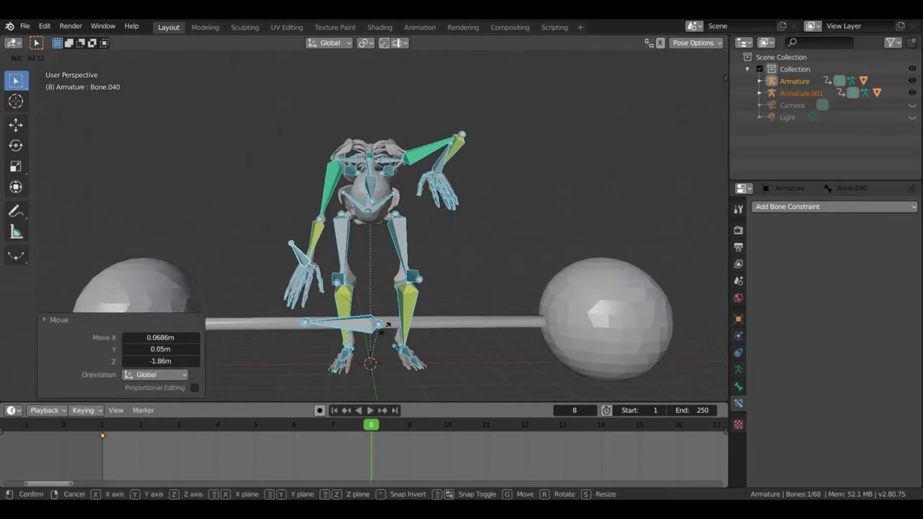
left_click(382, 323)
middle_click_drag(382, 323, 399, 253)
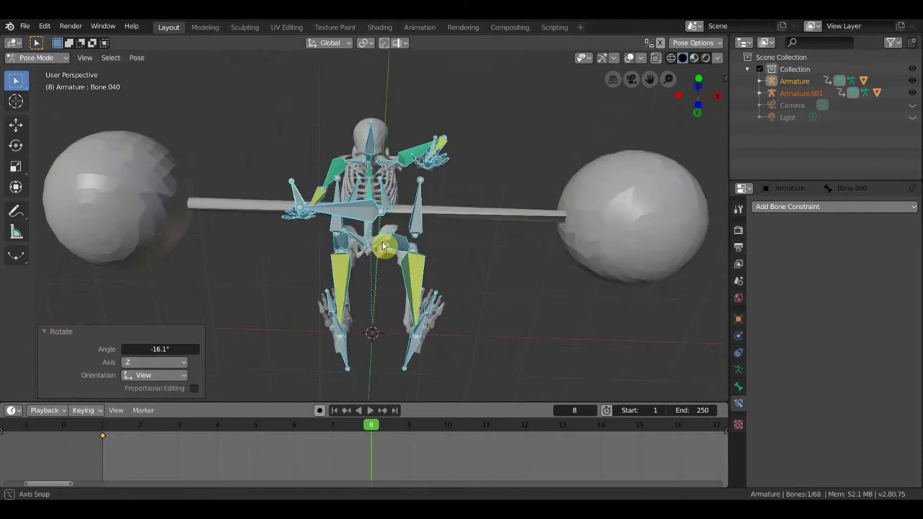
Finish the first arm's rotation, then rotate and lower the skeleton's other arm bone
left_click(392, 292)
middle_click_drag(410, 230, 430, 206)
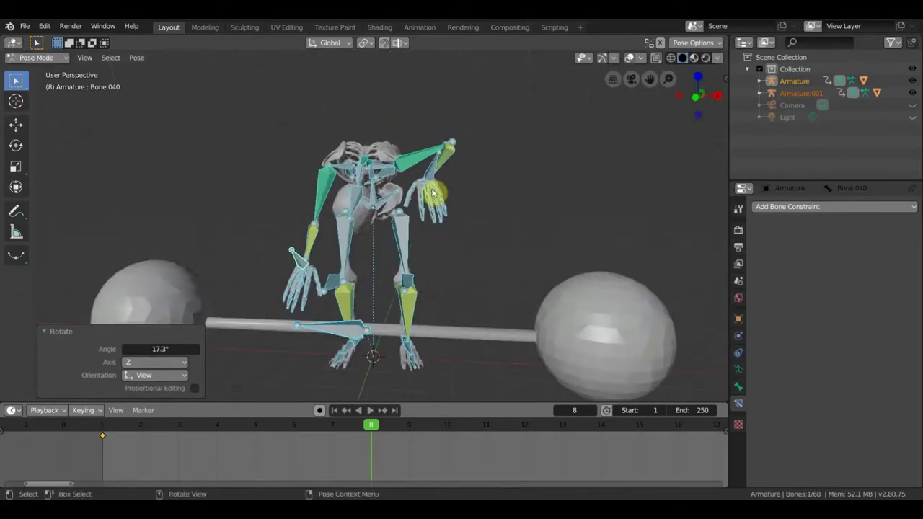
left_click(431, 191)
key("r")
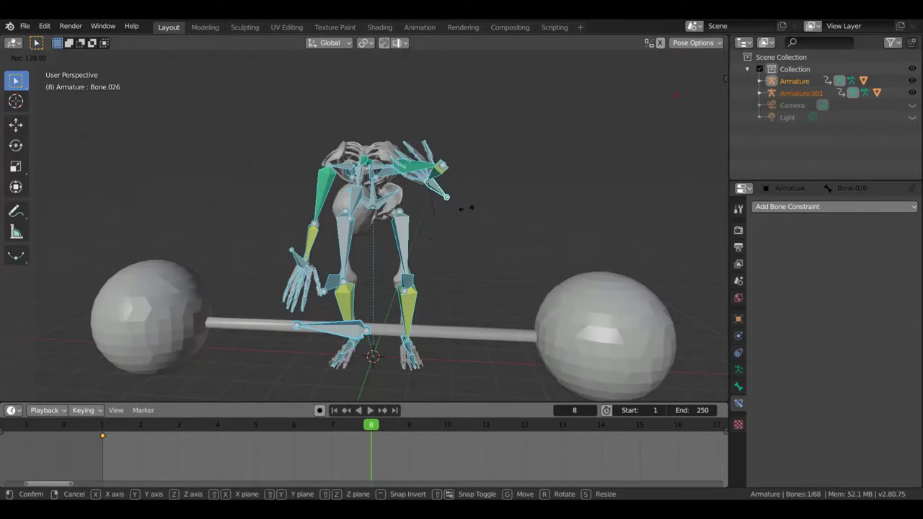
left_click(473, 162)
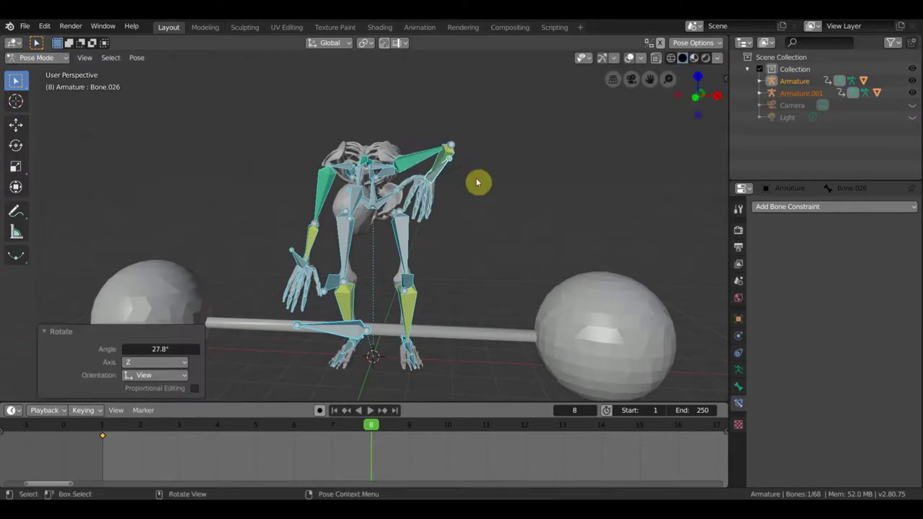
key("g")
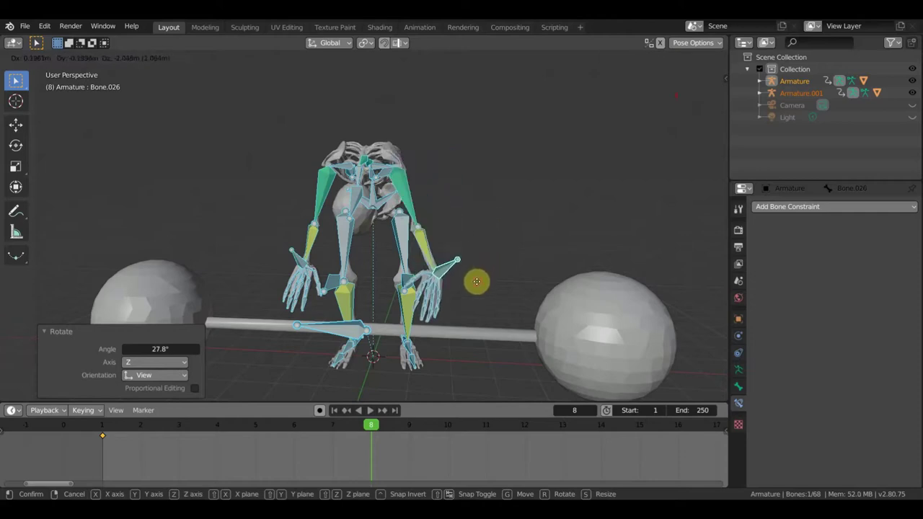
left_click(480, 269)
Refine the other arm's angle with two further rotations
middle_click_drag(480, 270, 483, 199)
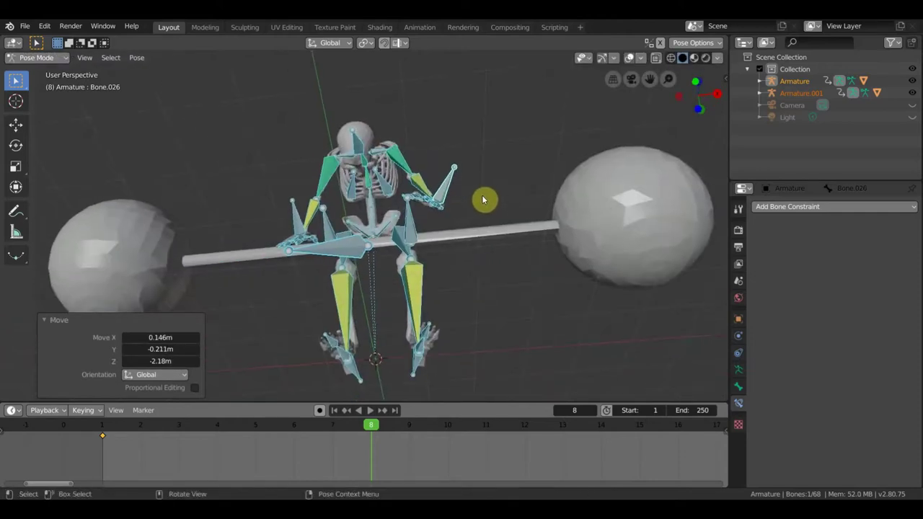
key("r")
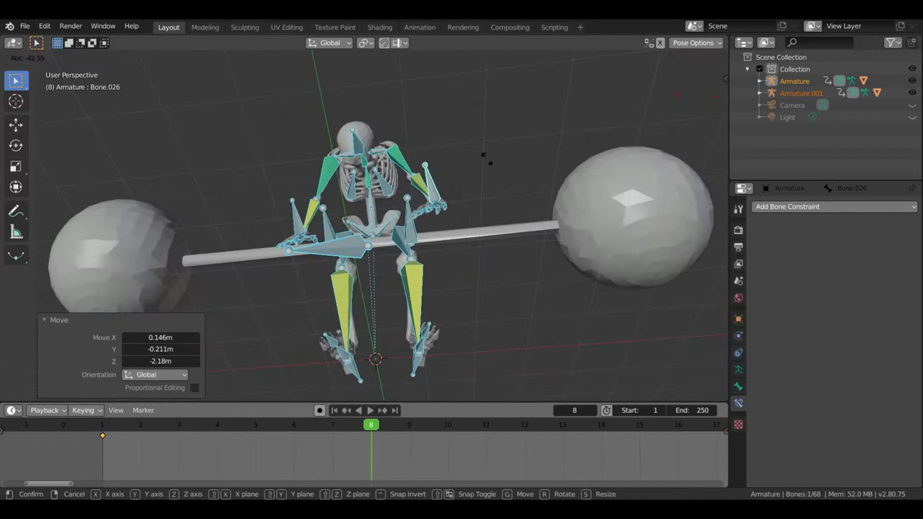
left_click(479, 232)
middle_click_drag(480, 232, 480, 282)
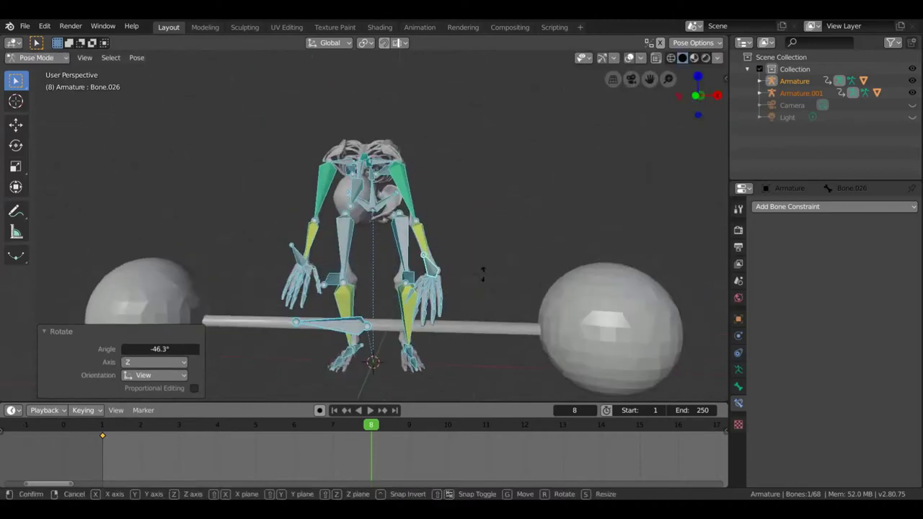
key("r")
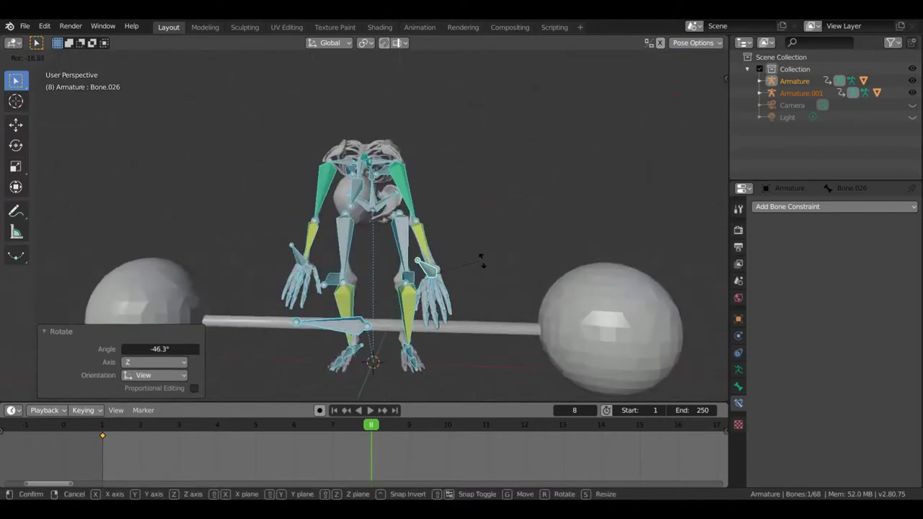
left_click(482, 271)
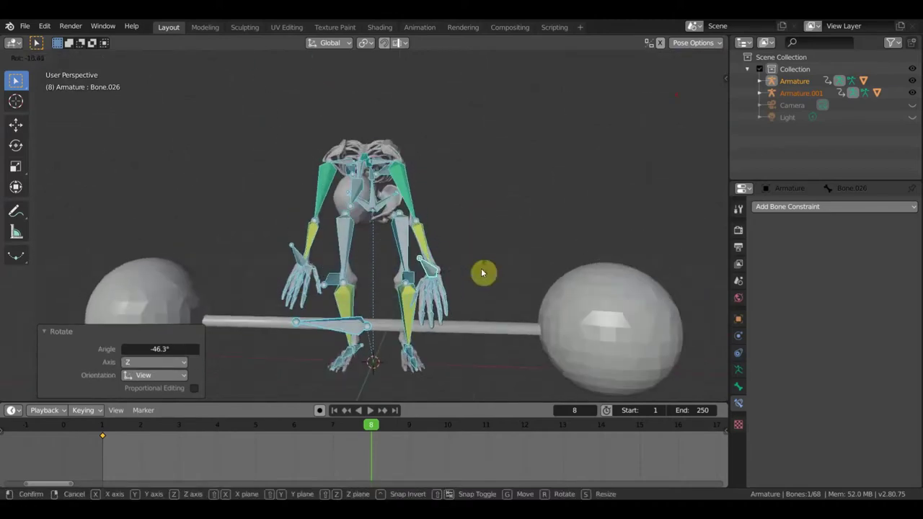
Rotate and place the left hand near the bar, then move the right hand beside it
left_click(300, 263)
mouse_move(330, 268)
middle_mouse_down()
mouse_move(344, 273)
mouse_move(322, 269)
middle_mouse_up()
key("r")
left_click(350, 262)
key("g")
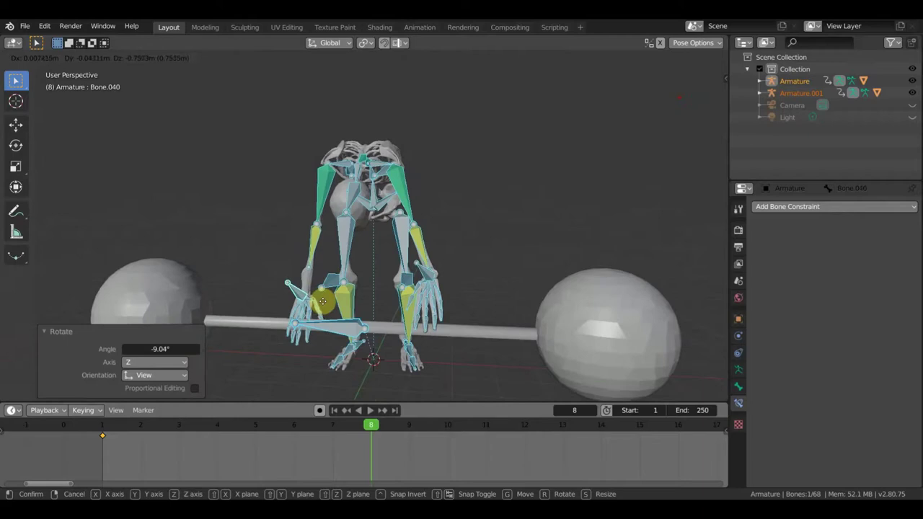
left_click(324, 301)
left_click(426, 277)
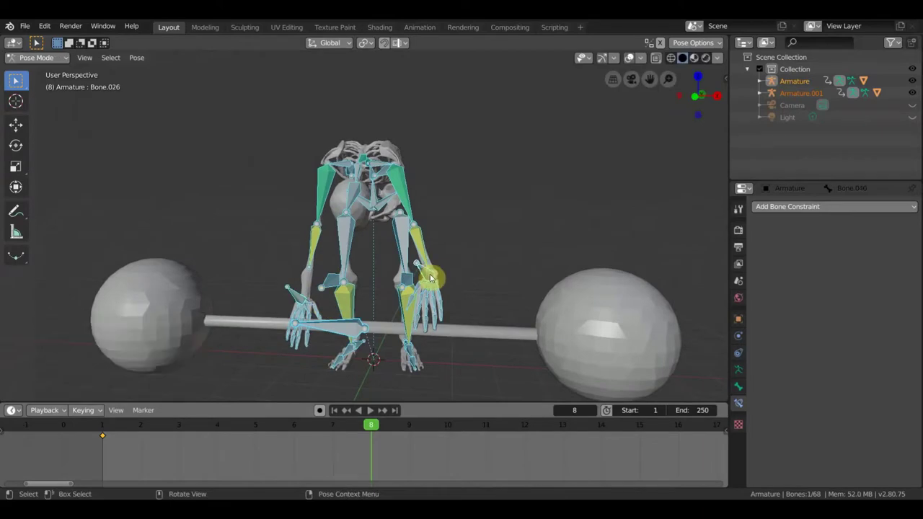
key("g")
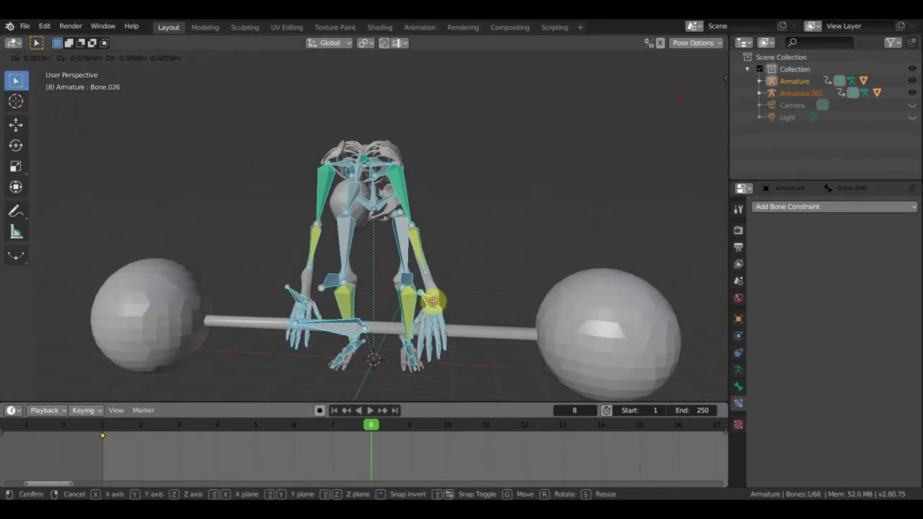
left_click(432, 302)
mouse_move(439, 308)
middle_mouse_down()
mouse_move(541, 312)
mouse_move(542, 350)
mouse_move(542, 341)
mouse_move(469, 331)
middle_mouse_up()
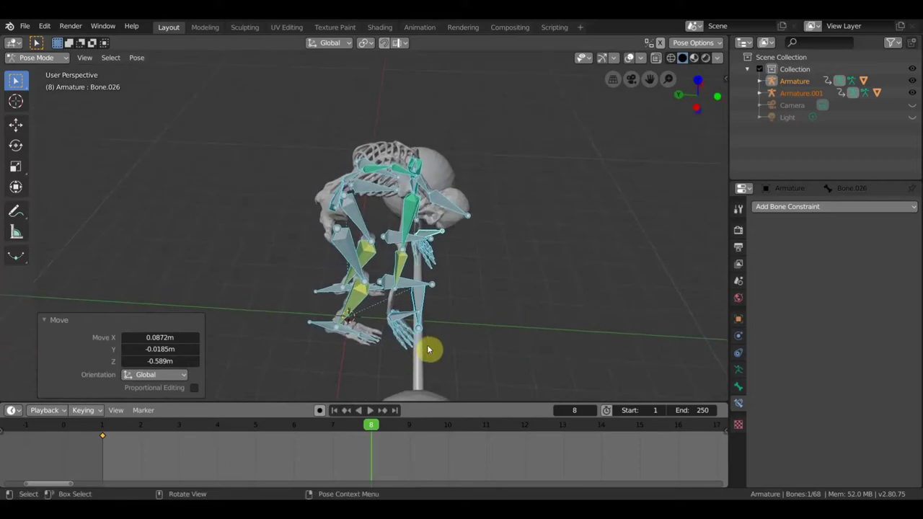
Nudge the hand bone into position next to the bar
left_click(402, 319)
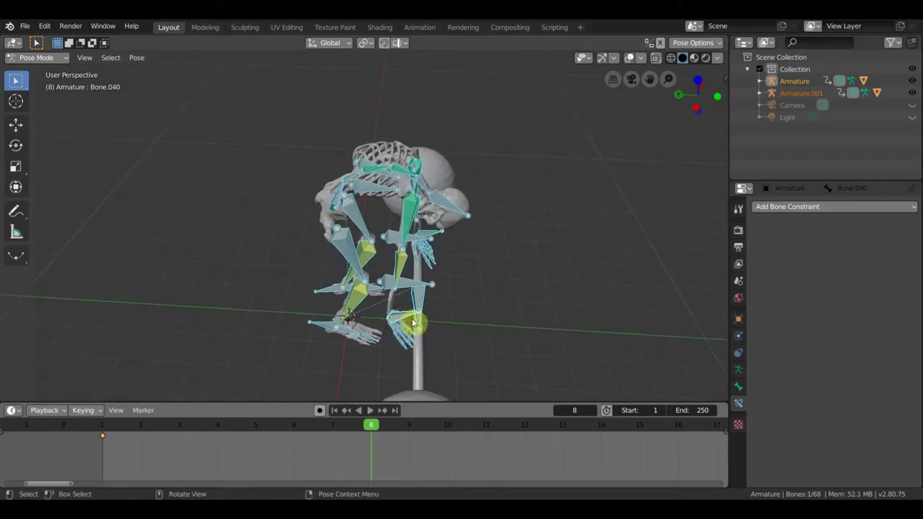
key("g")
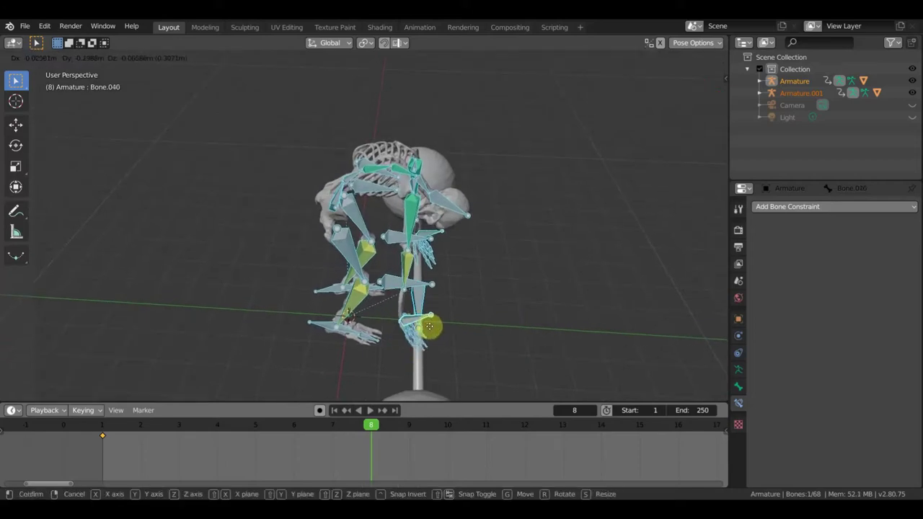
left_click(429, 327)
middle_click_drag(441, 329, 350, 302)
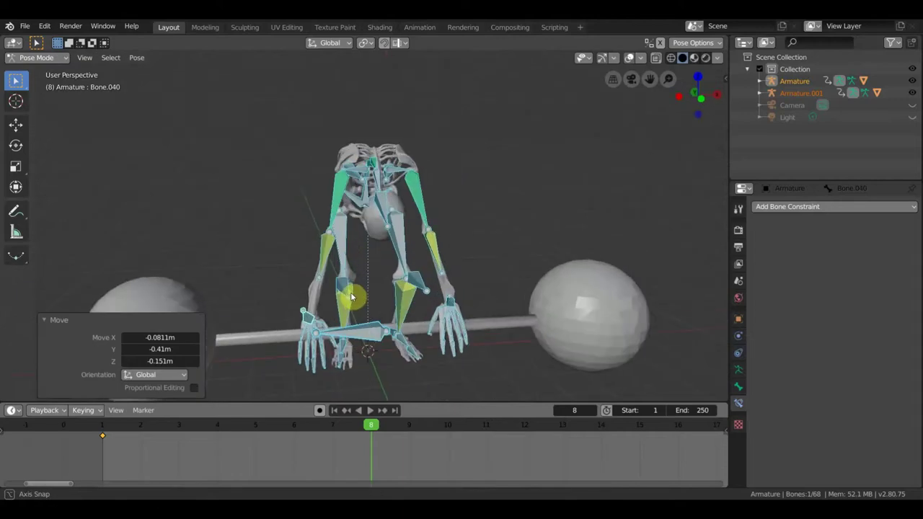
mouse_move(459, 328)
middle_mouse_down()
mouse_move(449, 319)
mouse_move(531, 319)
middle_mouse_up()
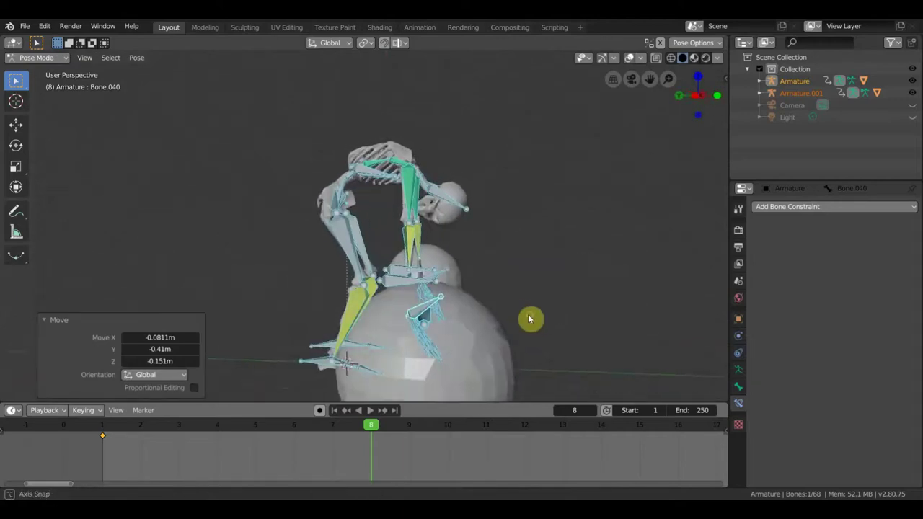
middle_click_drag(439, 262, 451, 264)
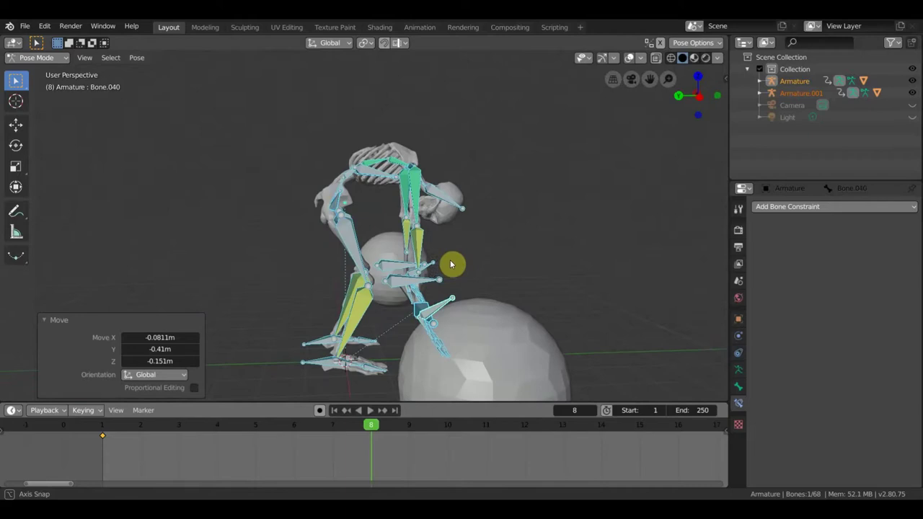
Move and rotate upper-body Bone.029 to hunch the skeleton over the bar
left_click(342, 186)
mouse_move(343, 187)
middle_mouse_down()
mouse_move(366, 200)
mouse_move(325, 199)
mouse_move(390, 221)
middle_mouse_up()
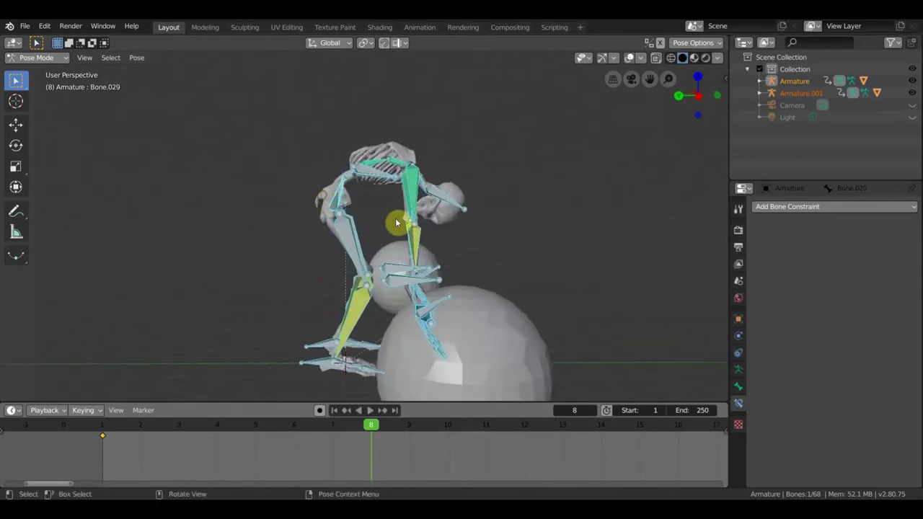
key("g")
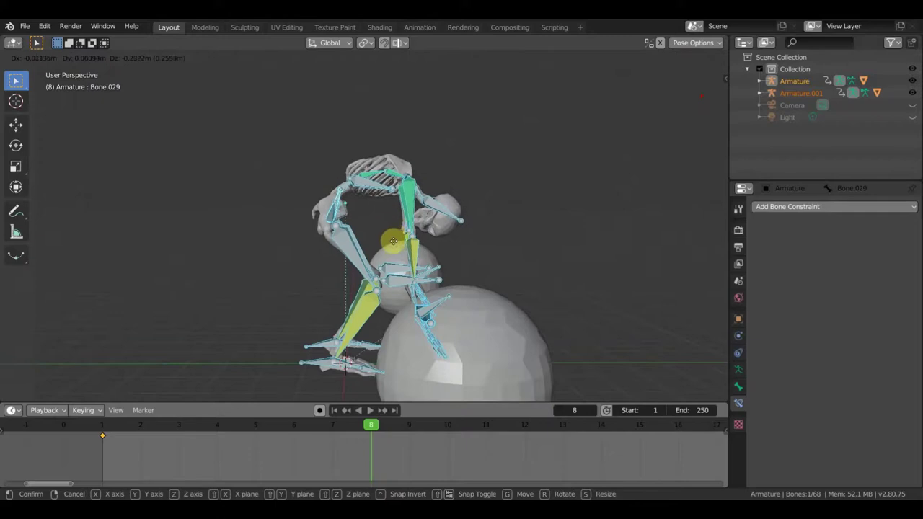
left_click(394, 246)
key("r")
left_click(490, 317)
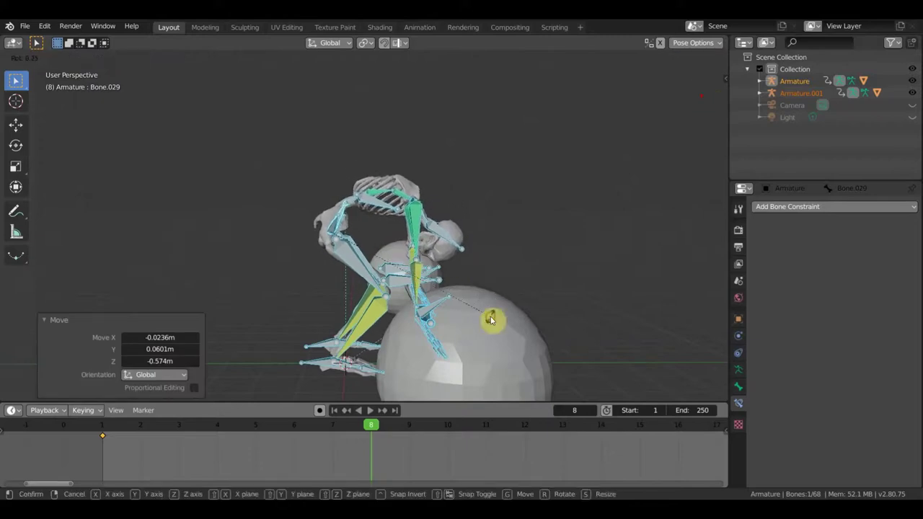
Tilt the head down toward the bar and rotate Bone.030 to 1.44° about Z
left_click(461, 240)
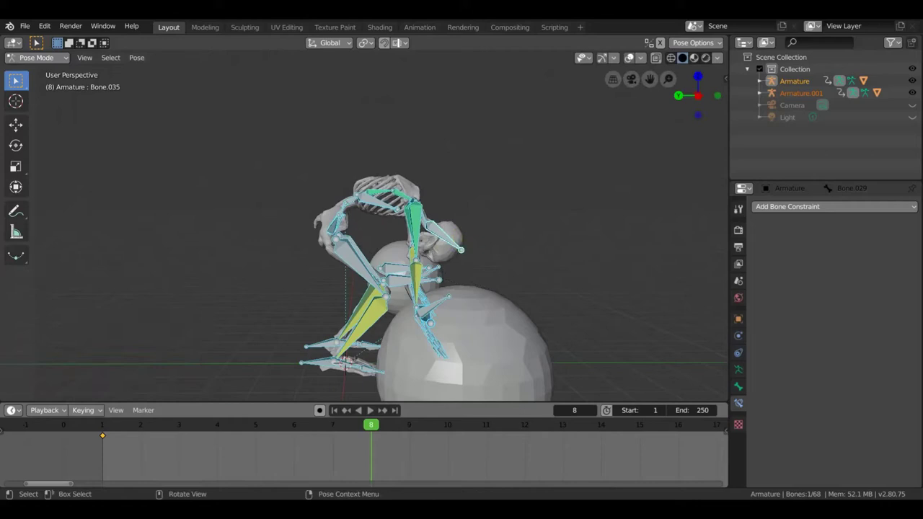
key("r")
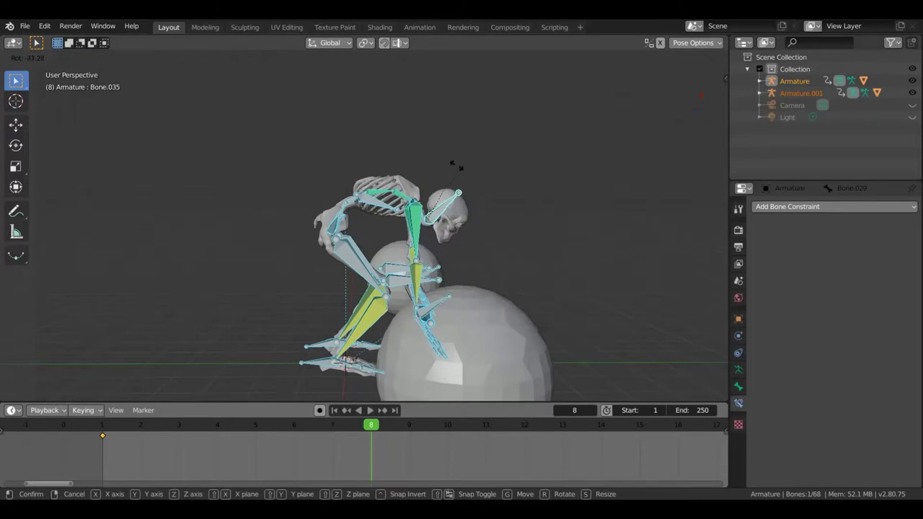
left_click(462, 178)
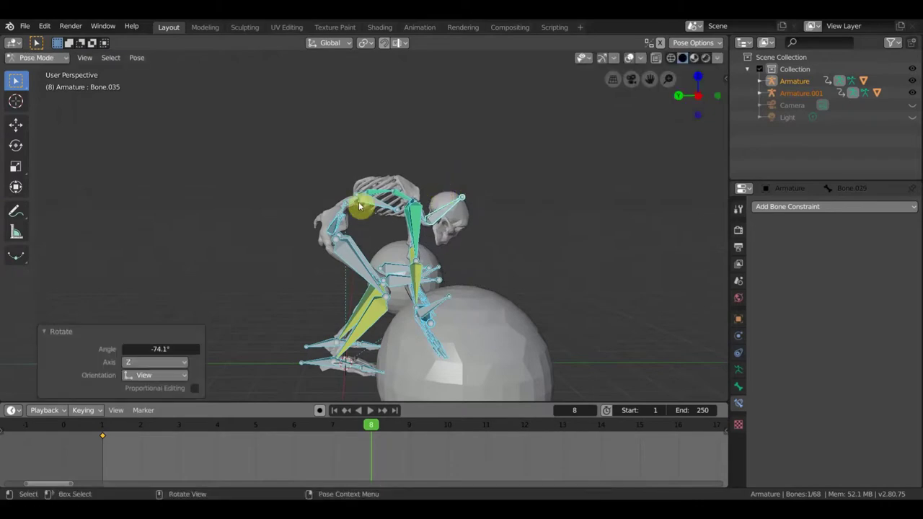
left_click(351, 203)
key("r")
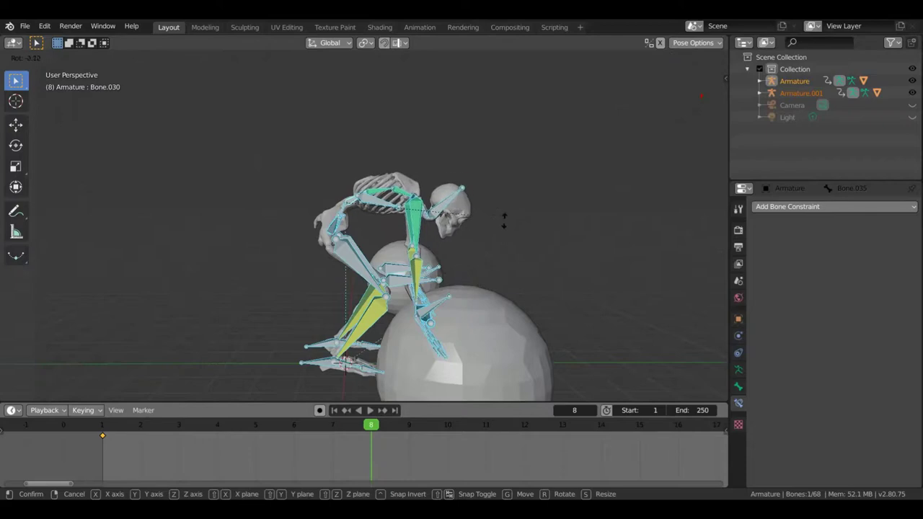
left_click(503, 221)
mouse_move(500, 226)
middle_mouse_down()
mouse_move(396, 236)
mouse_move(390, 159)
mouse_move(441, 279)
middle_mouse_up()
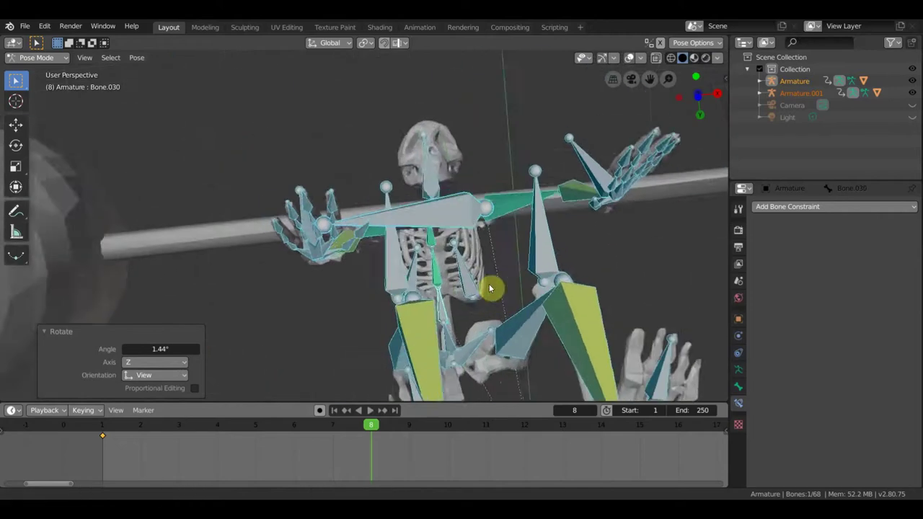
Zoom in on the hand at the bar and select four finger bones, including Bone.055, for rotation
middle_click_drag(441, 280, 512, 359)
scroll(519, 302, "up", 5)
scroll(535, 256, "down", 2)
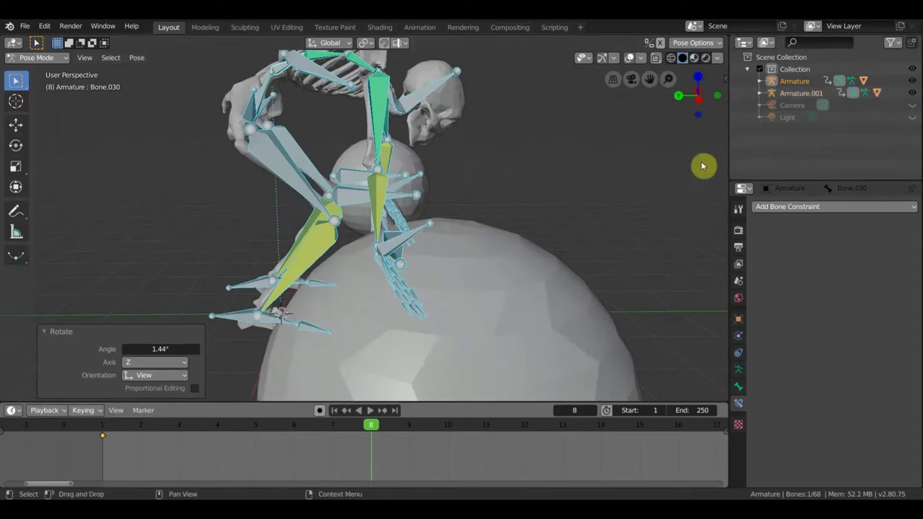
mouse_move(566, 201)
middle_mouse_down()
mouse_move(634, 147)
mouse_move(566, 148)
mouse_move(538, 122)
mouse_move(492, 209)
mouse_move(371, 310)
middle_mouse_up()
scroll(370, 309, "up", 2)
scroll(406, 295, "up", 2)
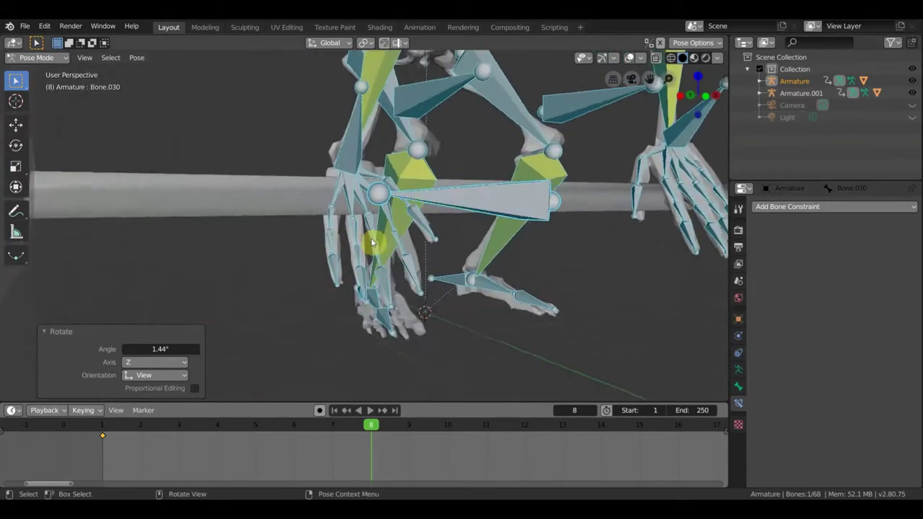
middle_click_drag(416, 225, 373, 249)
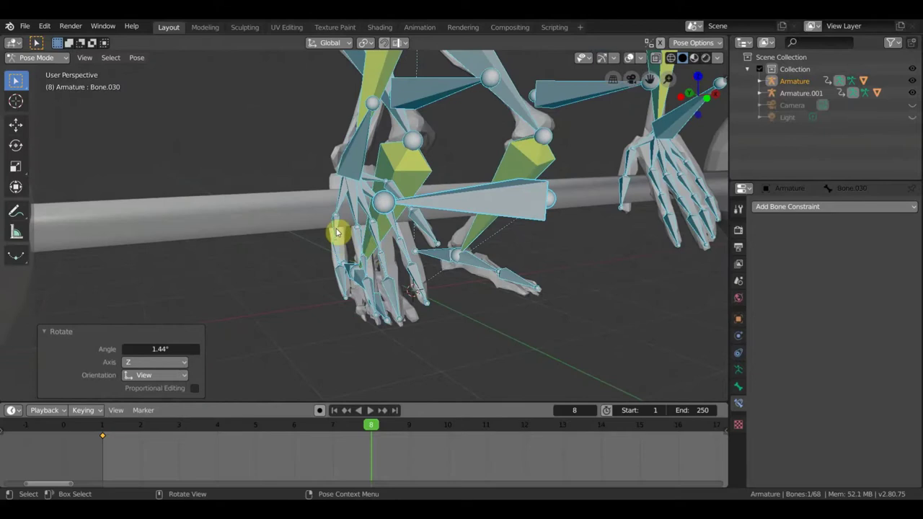
left_click(361, 252)
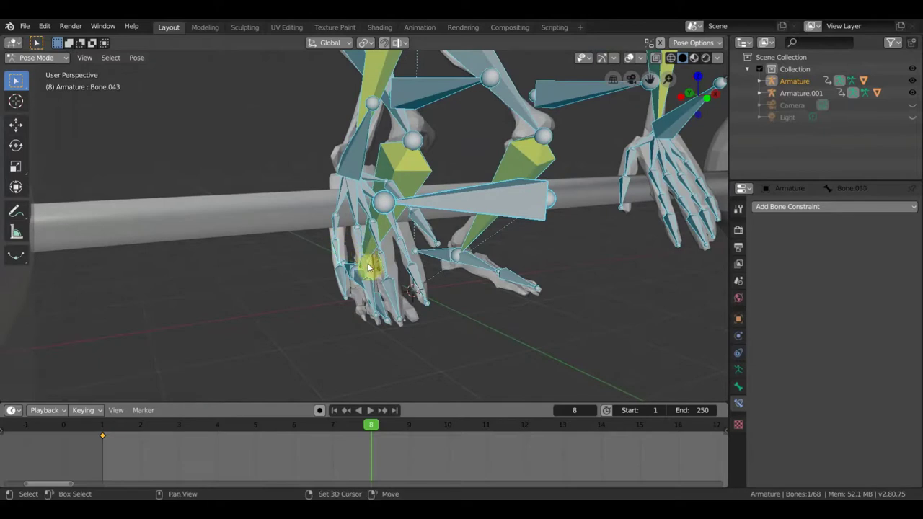
left_click(413, 251, "shift")
mouse_move(413, 251)
middle_mouse_down()
mouse_move(540, 247)
mouse_move(527, 247)
mouse_move(512, 218)
mouse_move(505, 237)
mouse_move(519, 245)
middle_mouse_up()
scroll(457, 252, "up", 5)
key("r")
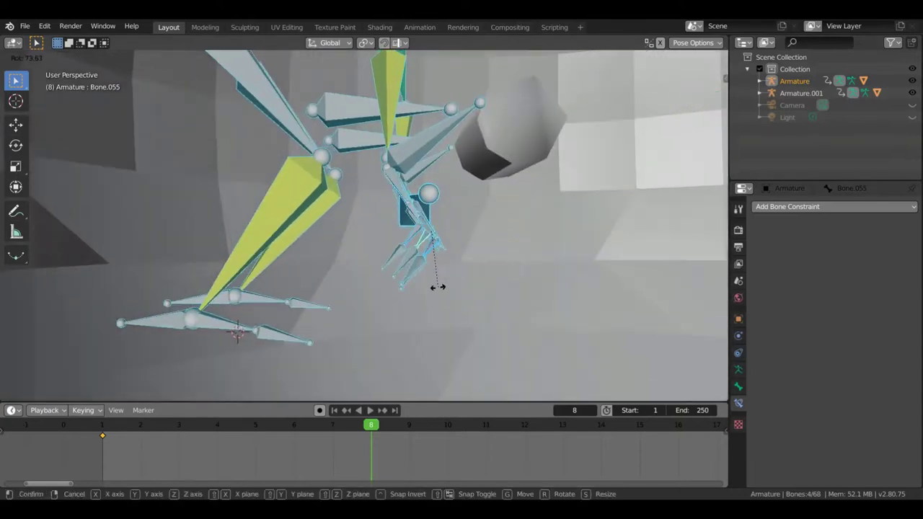
Set the first finger curl, then curl two more finger bones around the bar
left_click(427, 281)
left_click(408, 262)
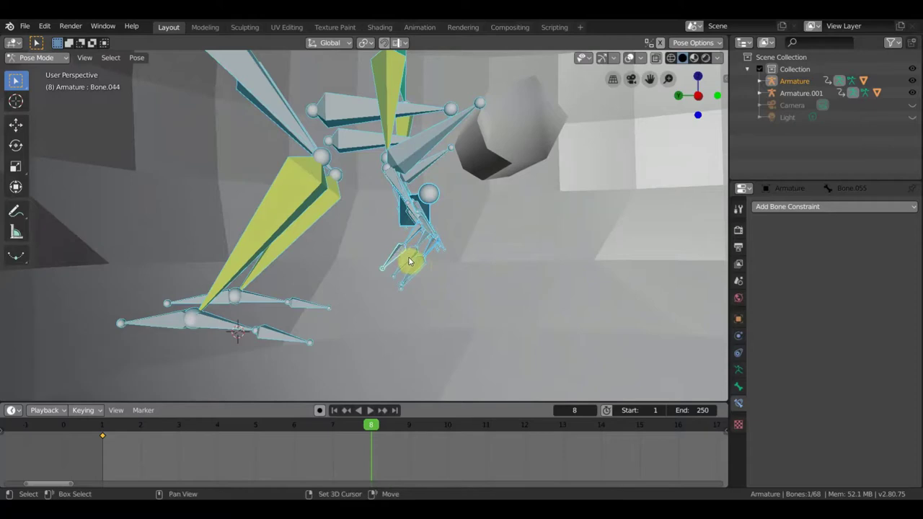
scroll(418, 266, "down", 3)
scroll(404, 263, "down", 3)
left_click(398, 252, "shift")
middle_click_drag(408, 265, 475, 270)
key("r")
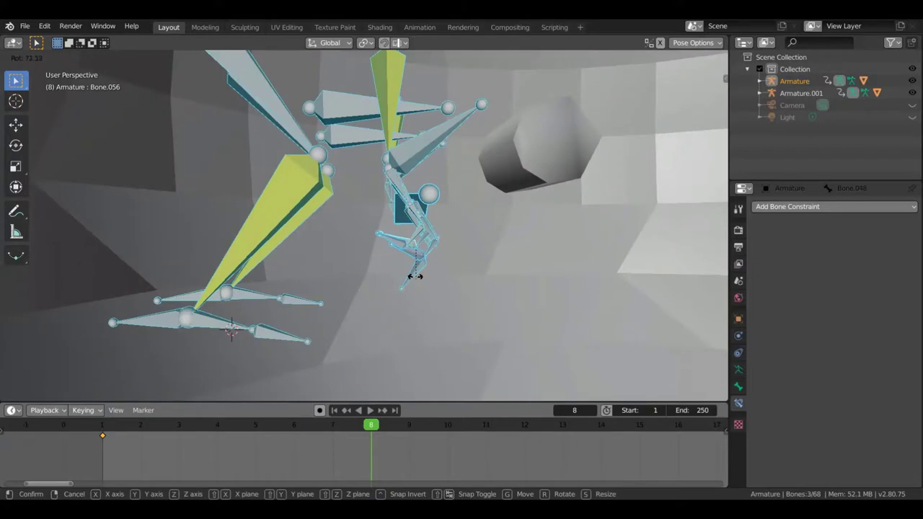
left_click(431, 262)
Curl the next finger bone about 70° around the bar
mouse_move(431, 261)
middle_mouse_down()
mouse_move(335, 258)
mouse_move(396, 261)
mouse_move(401, 270)
middle_mouse_up()
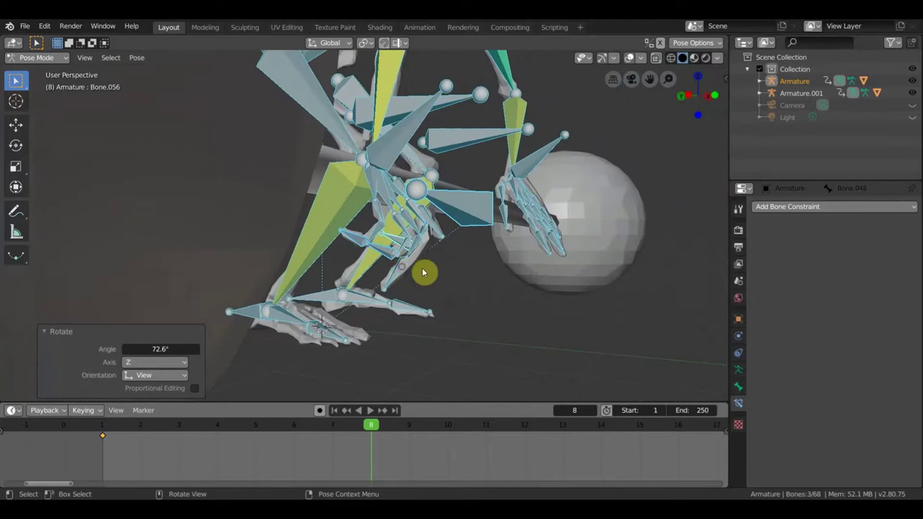
left_click(412, 271)
scroll(453, 274, "up", 3)
scroll(454, 274, "up", 2)
key("r")
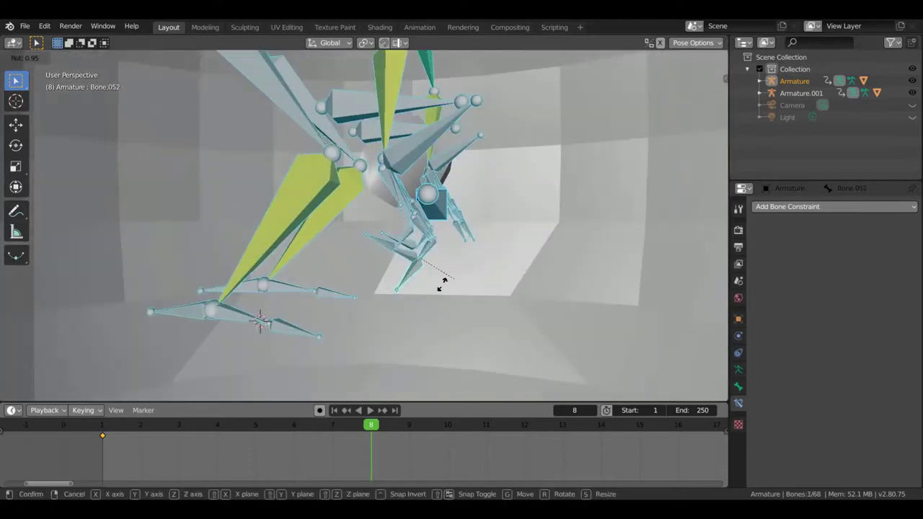
left_click(401, 277)
middle_click_drag(401, 276, 325, 269)
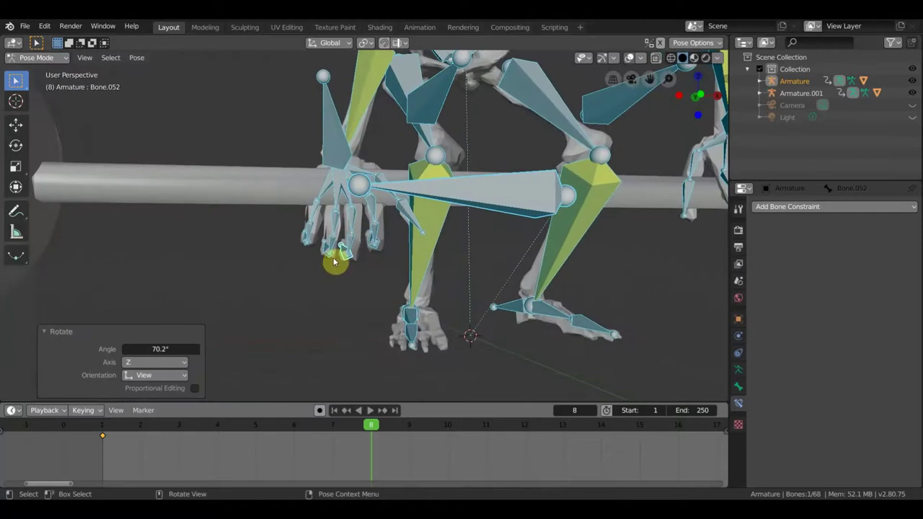
mouse_move(362, 221)
middle_mouse_down()
mouse_move(377, 223)
mouse_move(377, 233)
mouse_move(305, 264)
mouse_move(349, 219)
middle_mouse_up()
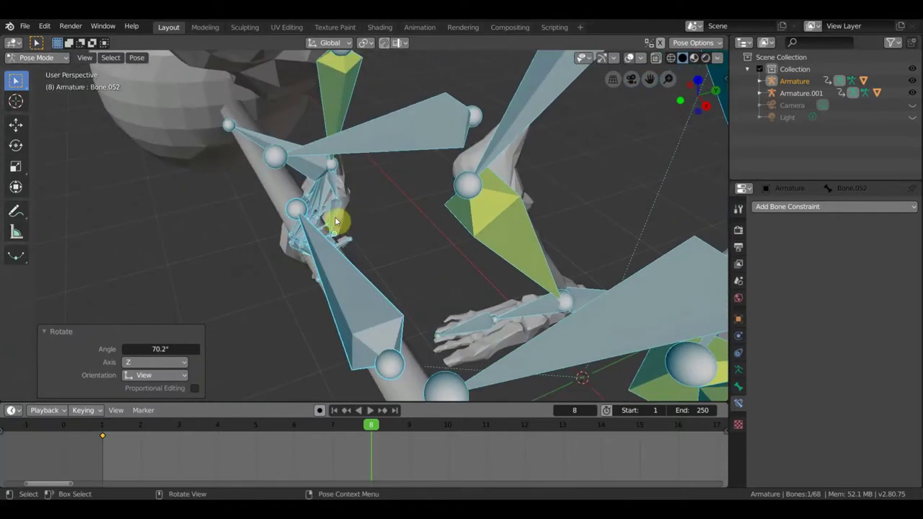
Curl two more finger bones on the first hand around the bar
left_click(333, 223)
middle_click_drag(336, 220, 320, 217)
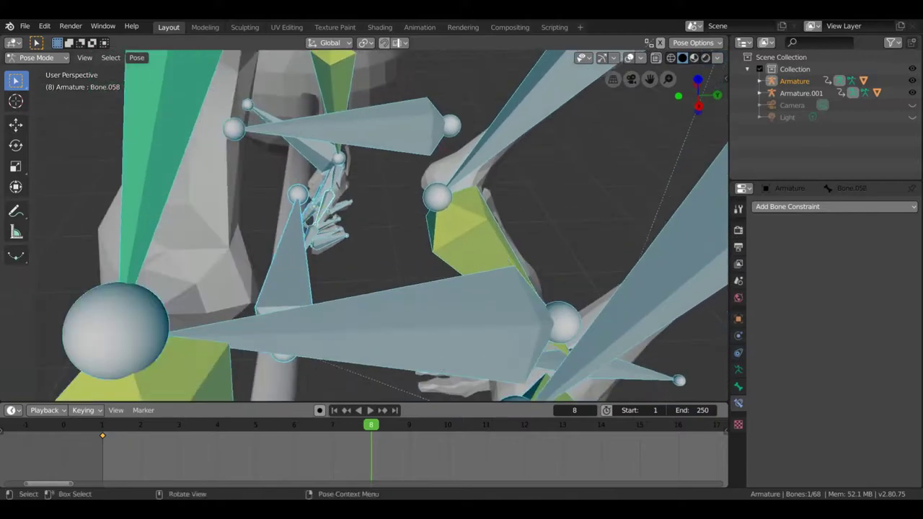
key("r")
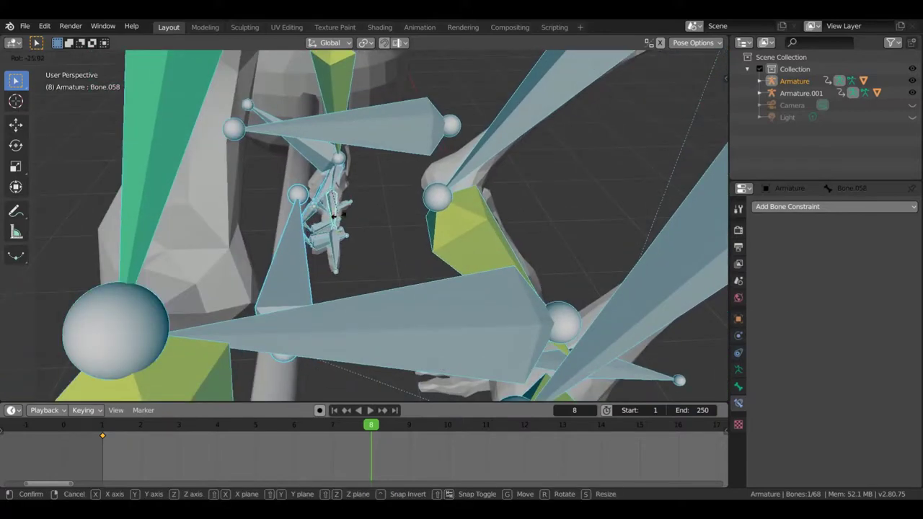
left_click(344, 232)
left_click(333, 245)
key("r")
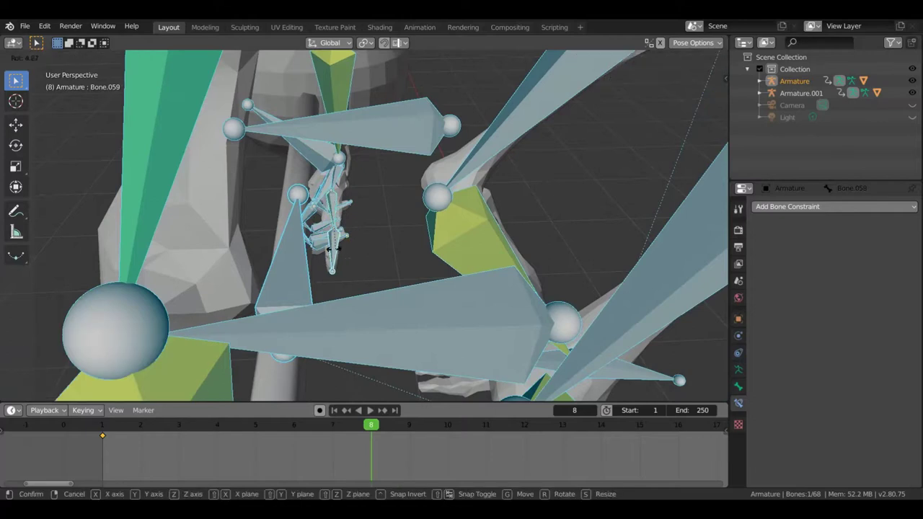
left_click(323, 248)
middle_click_drag(363, 248, 442, 237)
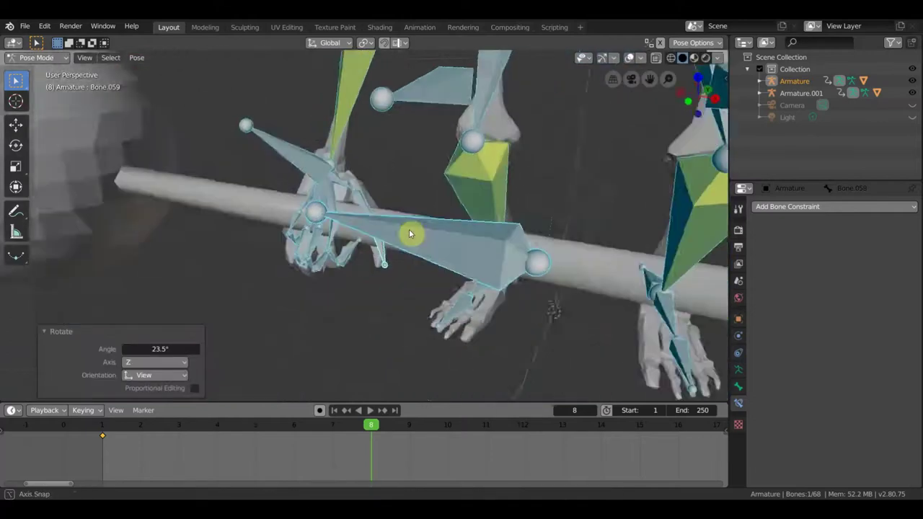
Reposition the other hand's bones onto the bar over three moves
left_click(334, 178)
middle_click_drag(377, 185, 449, 193)
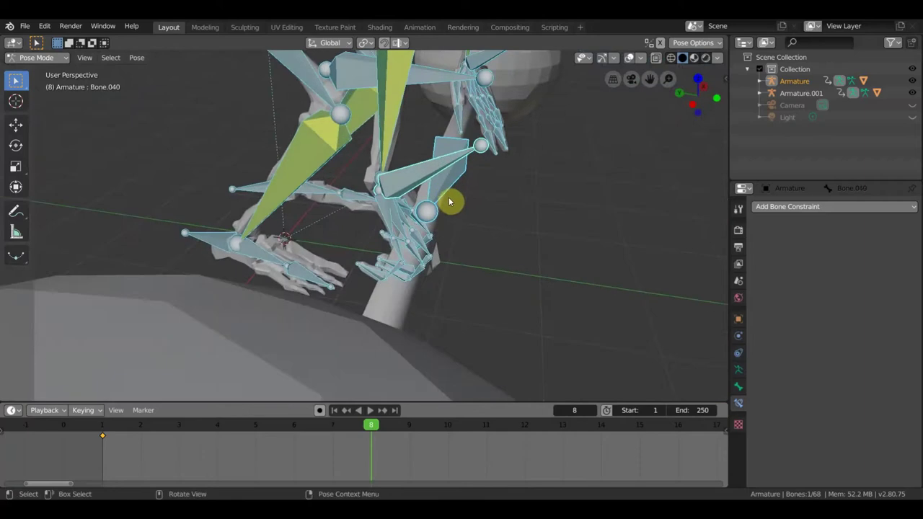
key("g")
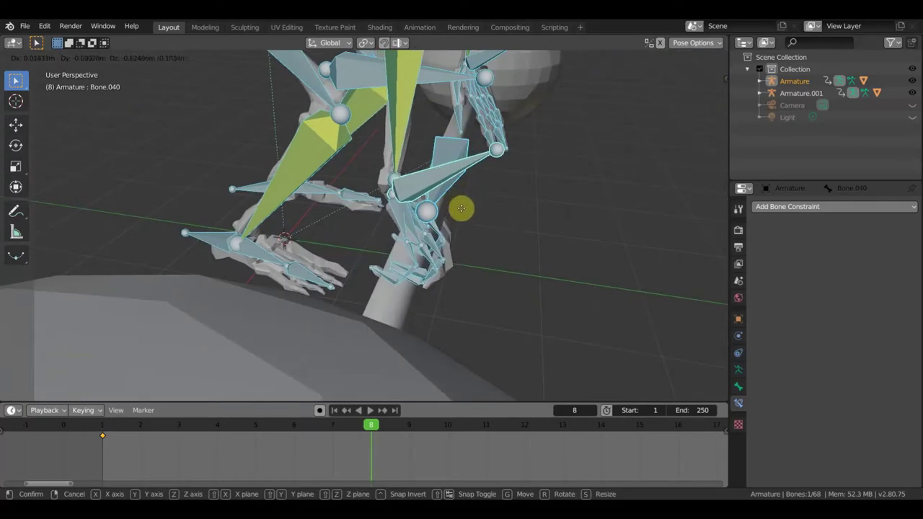
left_click(465, 214)
mouse_move(465, 213)
middle_mouse_down()
mouse_move(391, 199)
mouse_move(370, 174)
mouse_move(426, 189)
mouse_move(489, 187)
mouse_move(437, 199)
mouse_move(691, 74)
middle_mouse_up()
key("g")
left_click(369, 175)
key("g")
left_click(492, 187)
Briefly hide the bones to check the pose, then curl two finger bones together
left_click(629, 58)
mouse_move(527, 158)
middle_mouse_down()
mouse_move(476, 171)
mouse_move(505, 142)
mouse_move(535, 151)
mouse_move(577, 108)
middle_mouse_up()
left_click(629, 58)
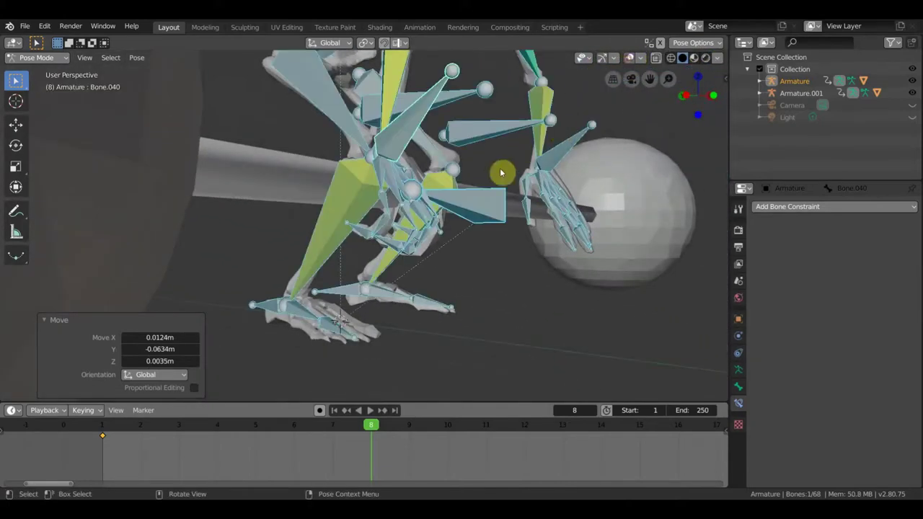
left_click(398, 192)
middle_click_drag(398, 191, 424, 190)
left_click(404, 184, "shift")
key("r")
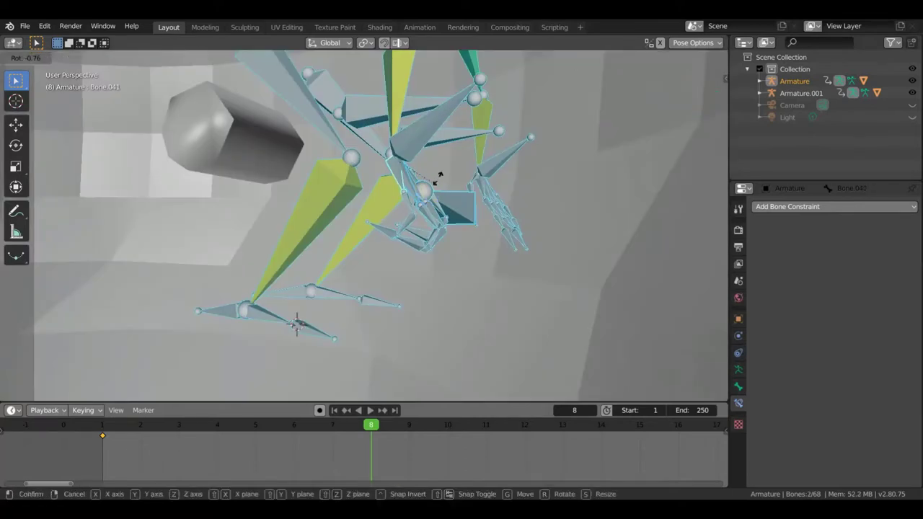
left_click(437, 178)
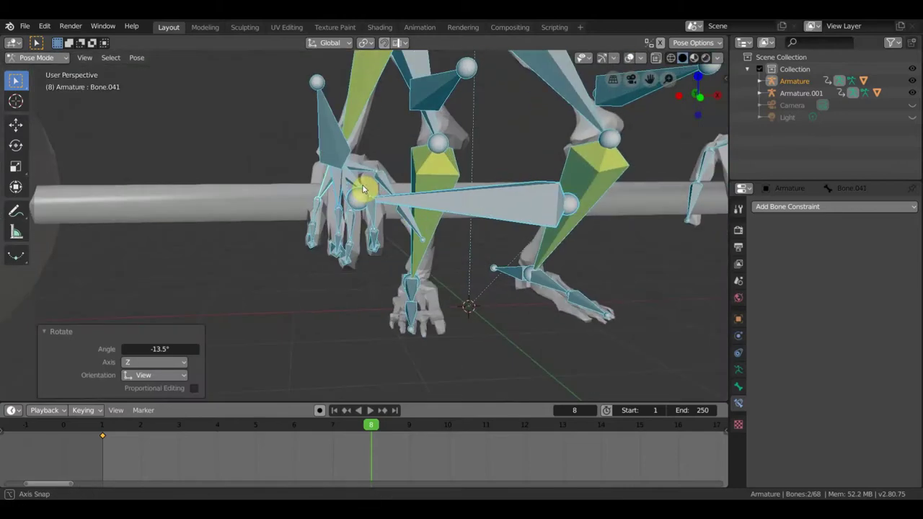
Rotate one more finger bone, giving Bone.041 a 9.8° Z rotation
mouse_move(361, 185)
middle_mouse_down()
mouse_move(340, 202)
mouse_move(274, 202)
mouse_move(303, 204)
middle_mouse_up()
left_click(313, 203)
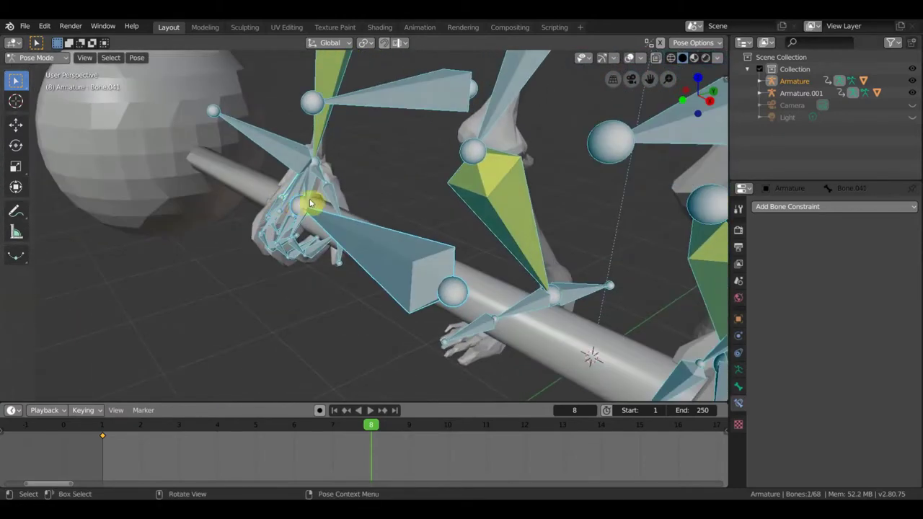
key("r")
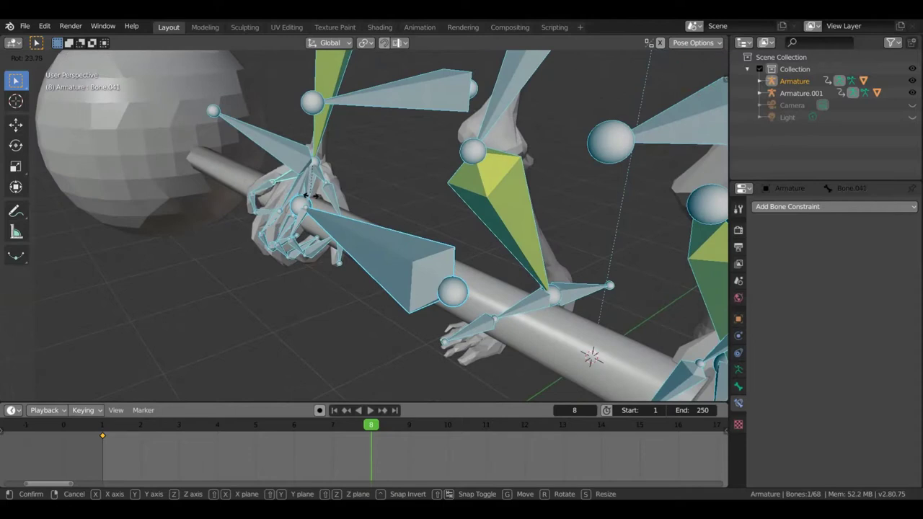
left_click(318, 201)
middle_click_drag(319, 200, 365, 196)
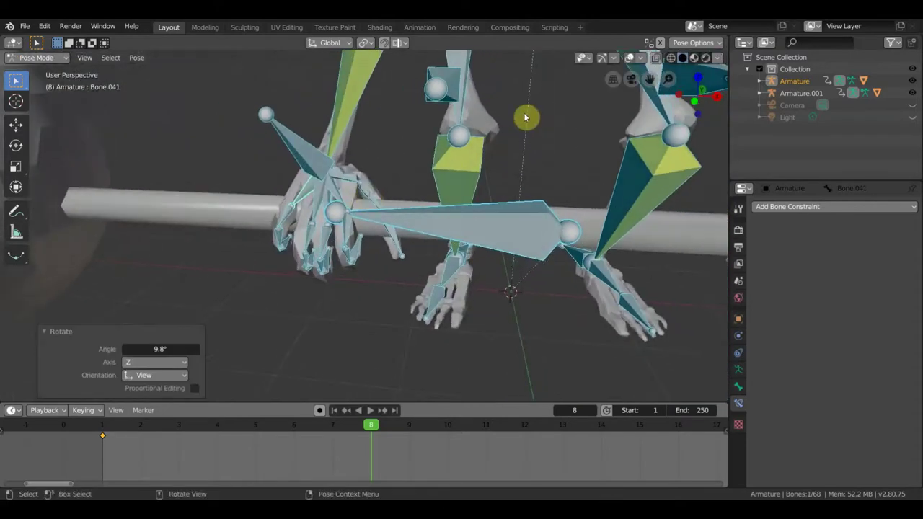
Hide the bone overlays and orbit around the hands to inspect the grip on the bar
left_click(629, 57)
mouse_move(422, 186)
middle_mouse_down()
mouse_move(428, 132)
mouse_move(480, 103)
mouse_move(593, 163)
mouse_move(577, 184)
mouse_move(476, 181)
mouse_move(465, 210)
mouse_move(388, 224)
middle_mouse_up()
mouse_move(443, 231)
middle_mouse_down()
mouse_move(480, 247)
mouse_move(241, 261)
middle_mouse_up()
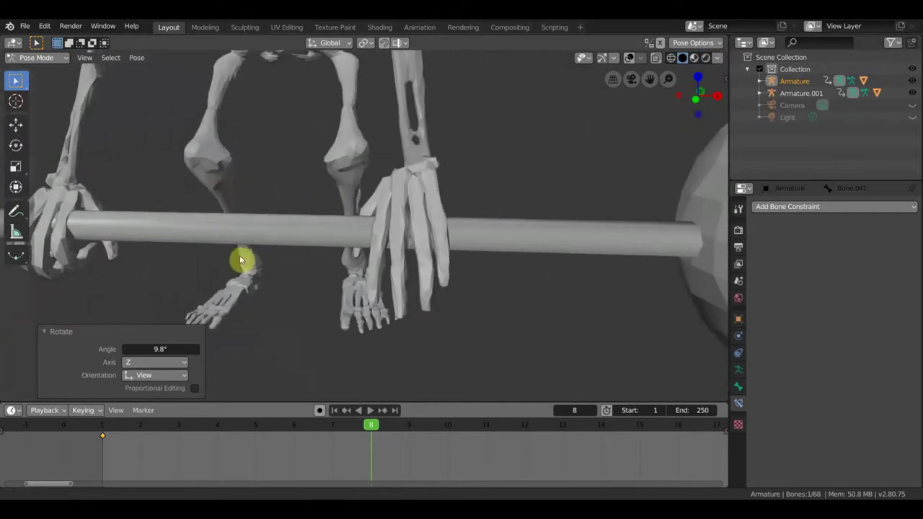
mouse_move(420, 243)
middle_mouse_down()
mouse_move(358, 245)
mouse_move(412, 195)
middle_mouse_up()
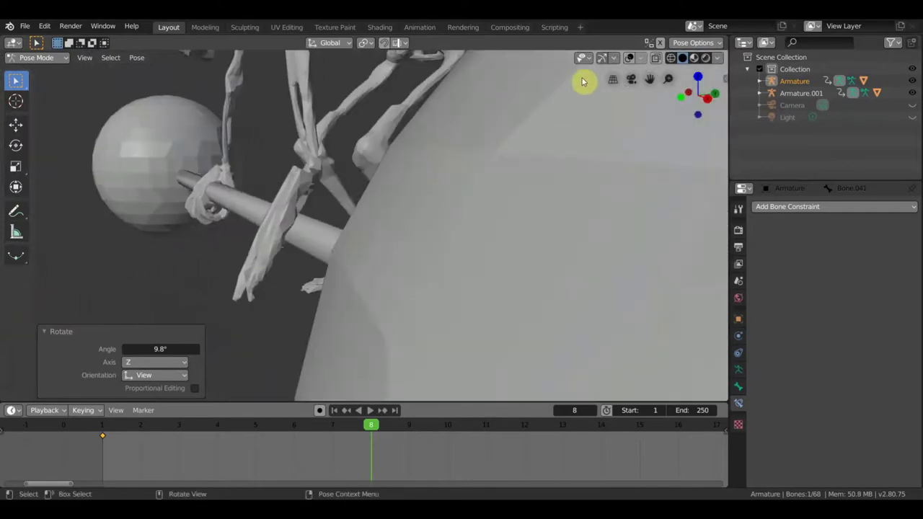
Show the bones again and curl two selected finger bones further around the bar
left_click(627, 58)
mouse_move(480, 151)
middle_mouse_down()
mouse_move(263, 241)
mouse_move(311, 243)
middle_mouse_up()
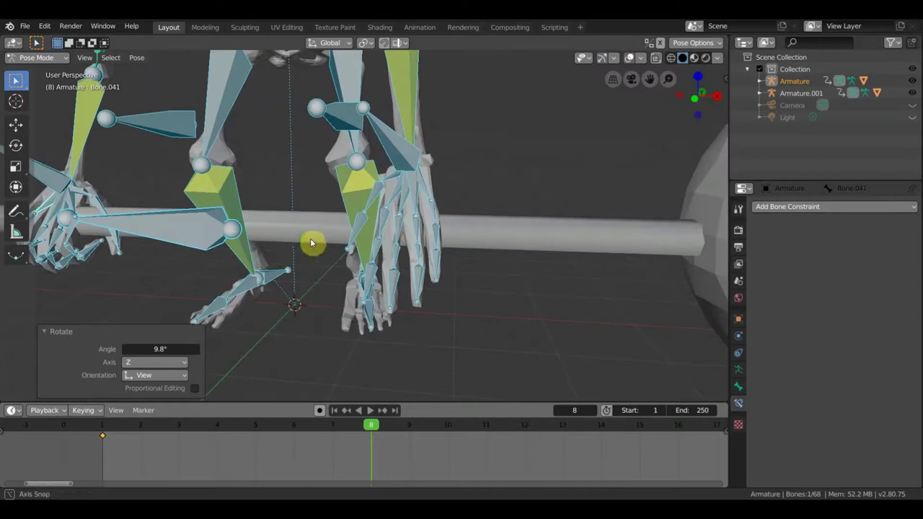
left_click(394, 253, "shift")
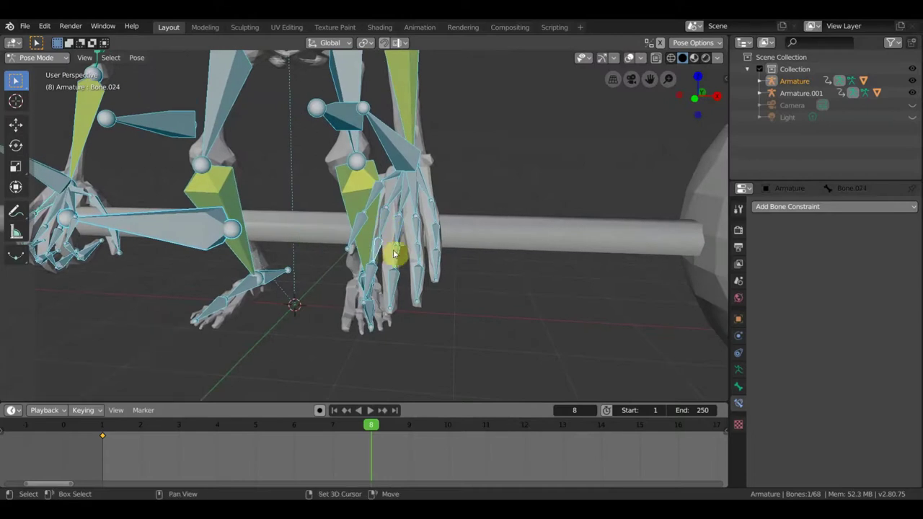
left_click(439, 255, "shift")
middle_click_drag(439, 255, 362, 253)
key("r")
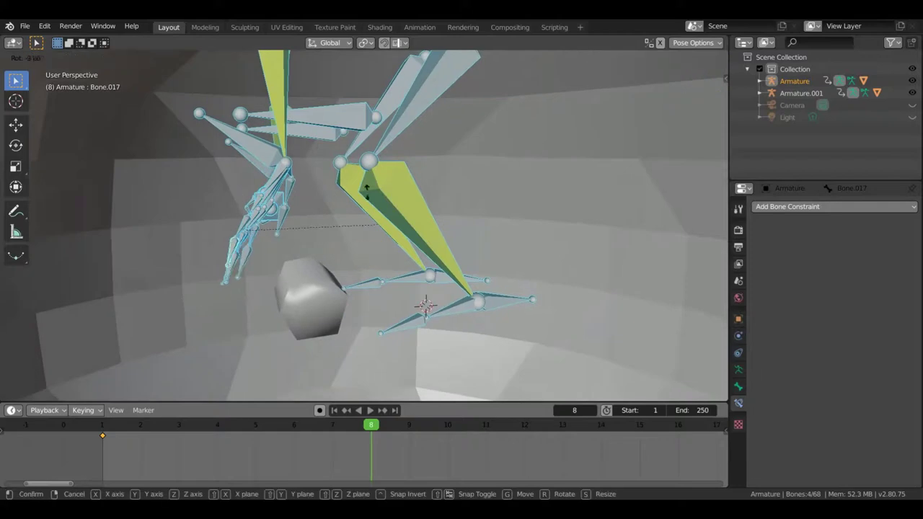
left_click(272, 207)
Rotate a single finger bone of the second hand over the bar
mouse_move(271, 256)
middle_mouse_down()
mouse_move(396, 253)
mouse_move(415, 214)
middle_mouse_up()
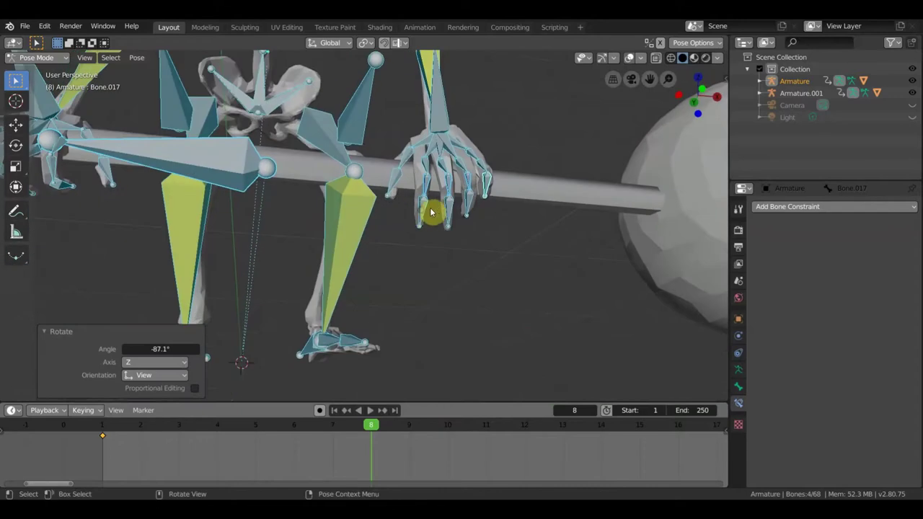
left_click(438, 211)
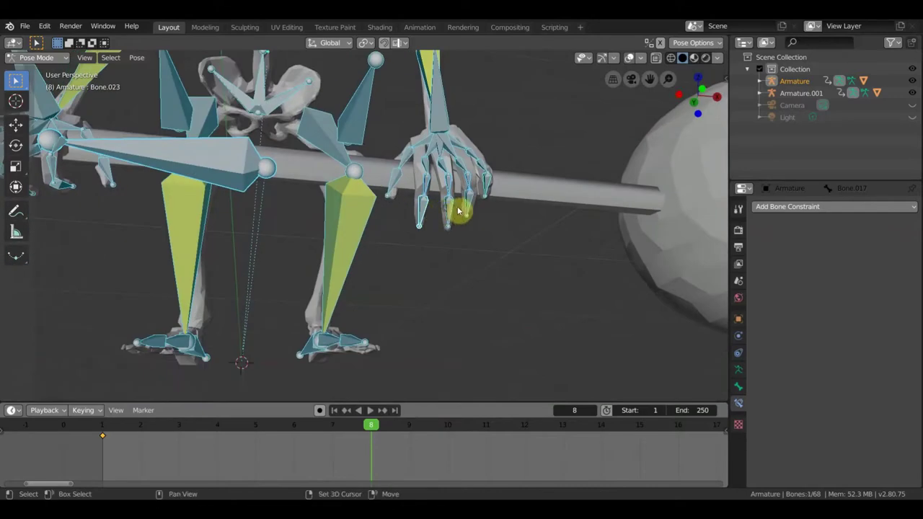
mouse_move(469, 214)
middle_mouse_down()
mouse_move(363, 242)
mouse_move(393, 246)
middle_mouse_up()
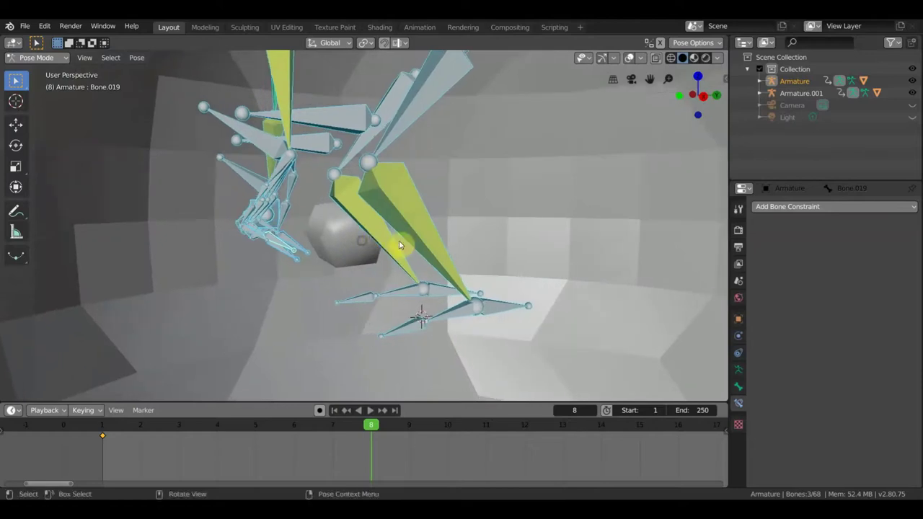
key("r")
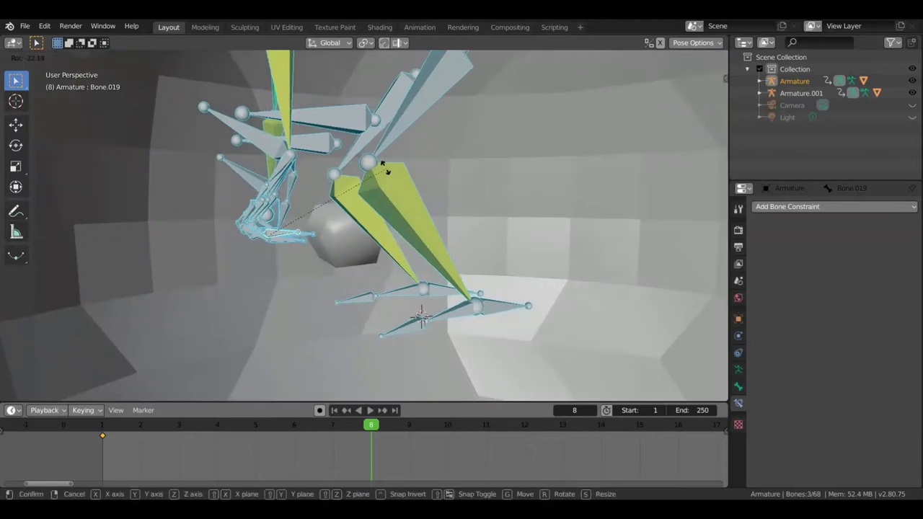
left_click(301, 185)
Curl two more finger bones, one at a time, around the bar
mouse_move(301, 184)
middle_mouse_down()
mouse_move(438, 237)
mouse_move(483, 238)
mouse_move(496, 220)
middle_mouse_up()
left_click(395, 220)
key("r")
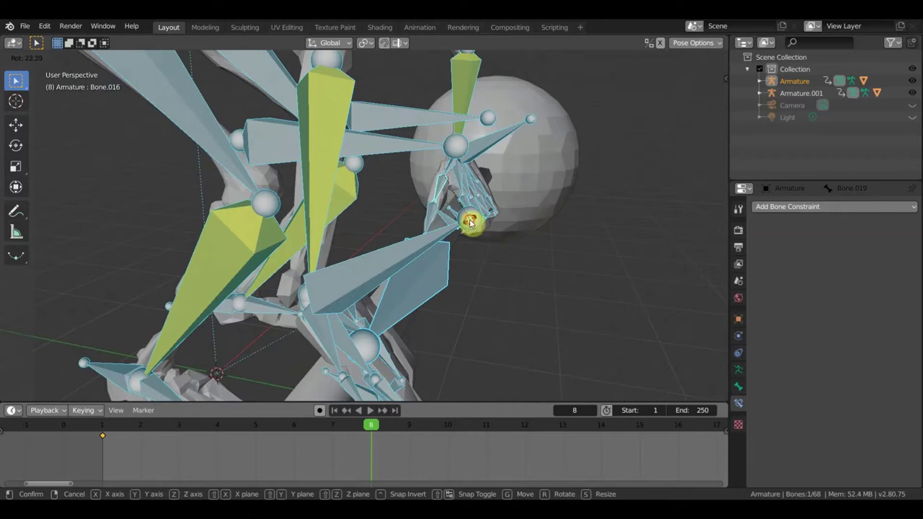
left_click(469, 221)
left_click(434, 215)
key("r")
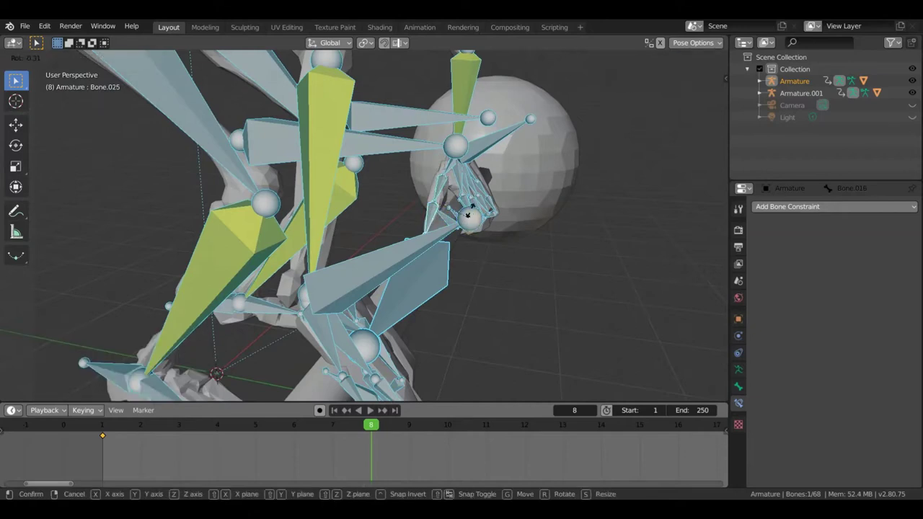
left_click(470, 211)
Cancel a bad finger rotation, then curl Bone.016 to −14.5° on Z
mouse_move(470, 211)
middle_mouse_down()
mouse_move(391, 208)
mouse_move(409, 209)
middle_mouse_up()
key("r")
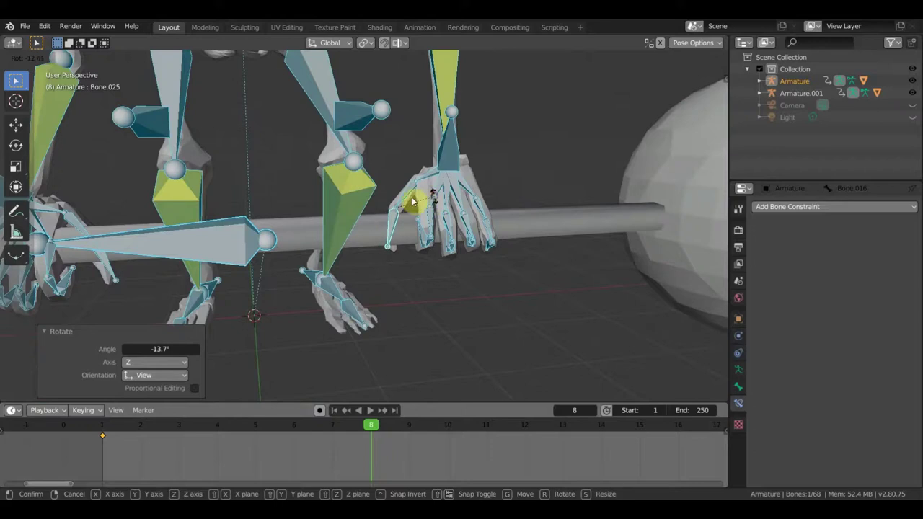
right_click(432, 195)
left_click(422, 190)
key("r")
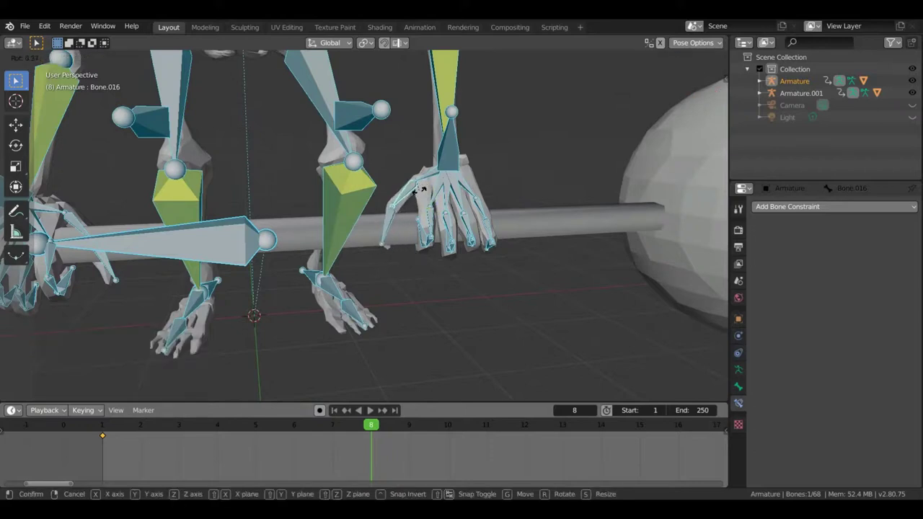
left_click(425, 195)
Select the next hand bone and begin rotating it
middle_click_drag(426, 200, 406, 212)
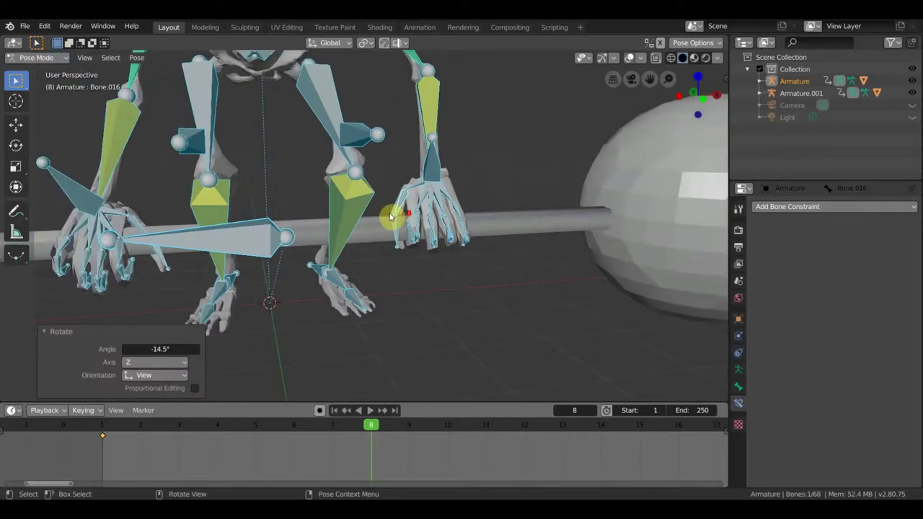
middle_click_drag(242, 237, 251, 226)
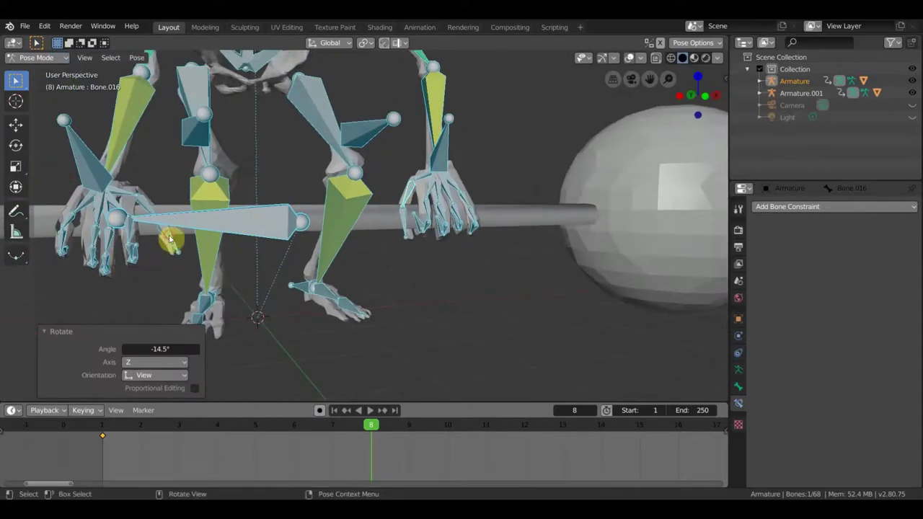
left_click(195, 245)
key("r")
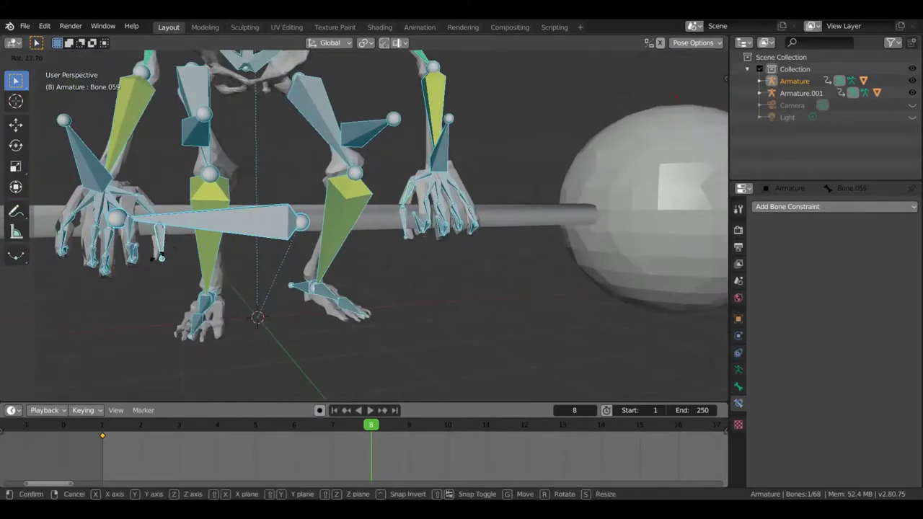
Bend hand bone Bone.059 to −4.42° on Z so the fingers grip the bar
left_click(163, 260)
mouse_move(163, 261)
middle_mouse_down()
mouse_move(140, 303)
mouse_move(113, 323)
mouse_move(51, 293)
mouse_move(17, 261)
middle_mouse_up()
key("r")
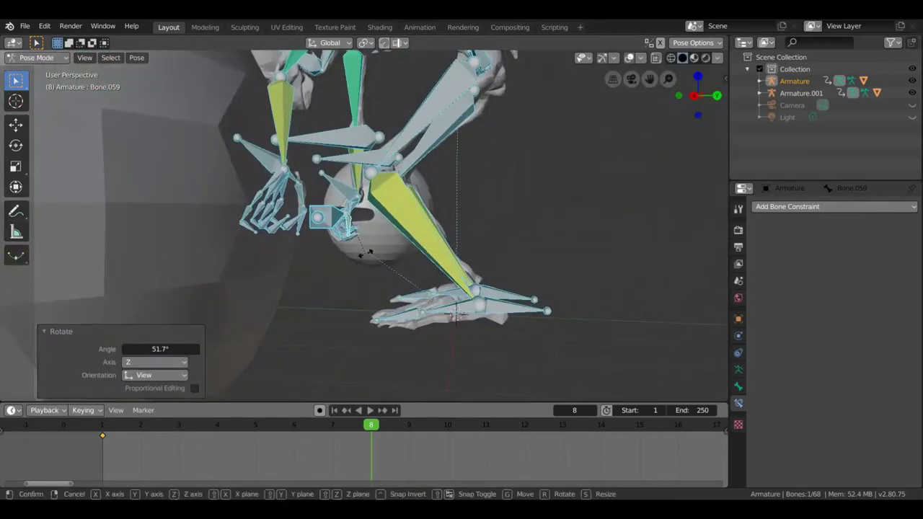
left_click(369, 256)
mouse_move(369, 256)
middle_mouse_down()
mouse_move(397, 274)
mouse_move(482, 263)
middle_mouse_up()
Hide the bones to inspect the mesh grip, then show them again
left_click(628, 57)
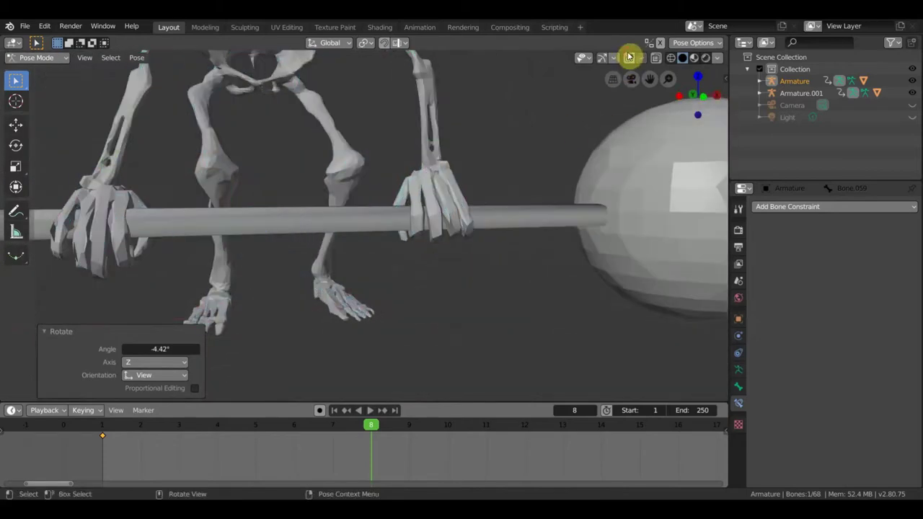
mouse_move(490, 194)
middle_mouse_down()
mouse_move(477, 123)
mouse_move(447, 117)
middle_mouse_up()
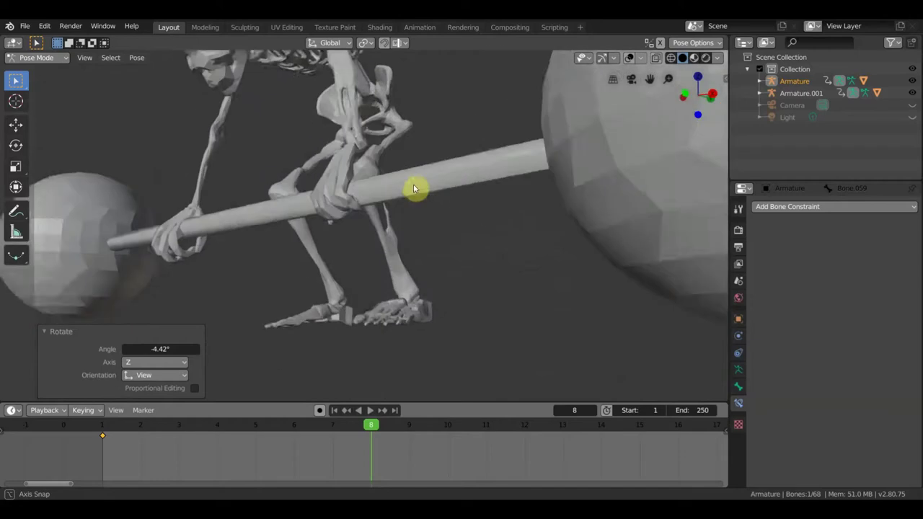
middle_click_drag(400, 153, 339, 208)
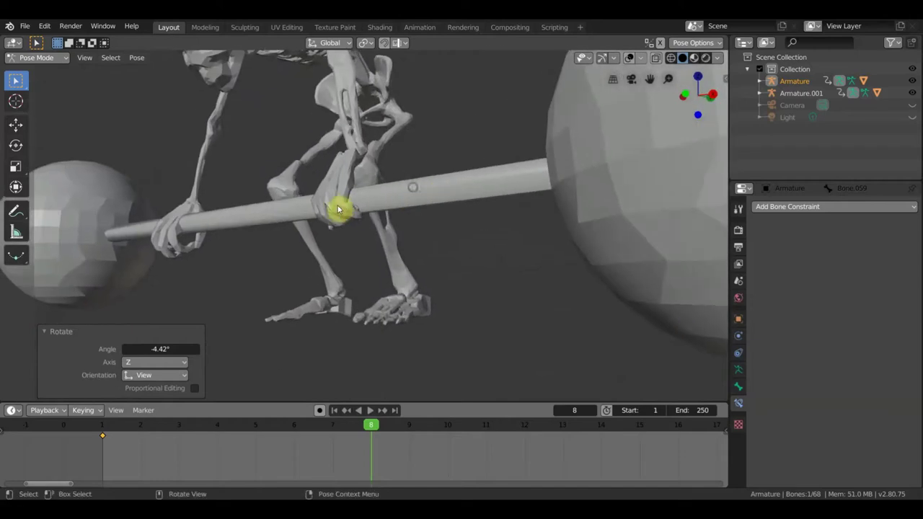
left_click(629, 60)
scroll(353, 231, "up", 2)
middle_click_drag(328, 210, 452, 165)
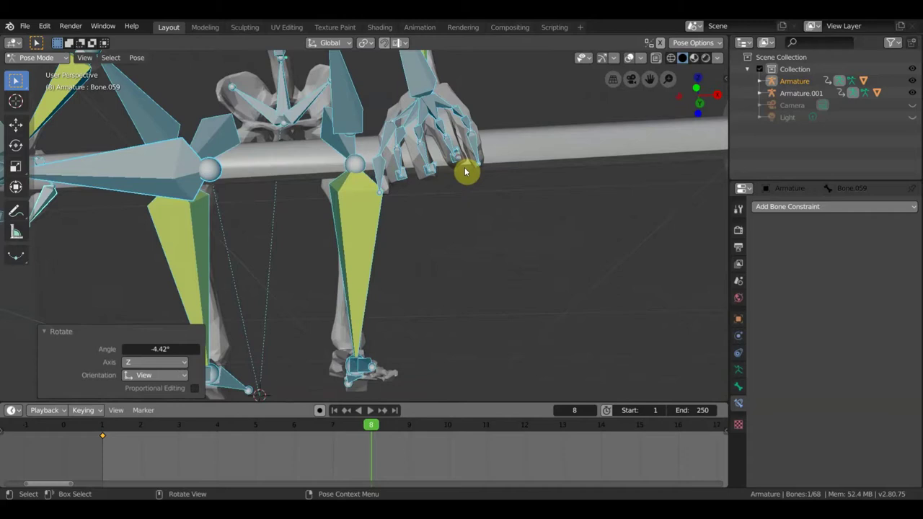
Rotate a shin bone to deepen the crouched stance
left_click(465, 171)
middle_click_drag(444, 175, 405, 193)
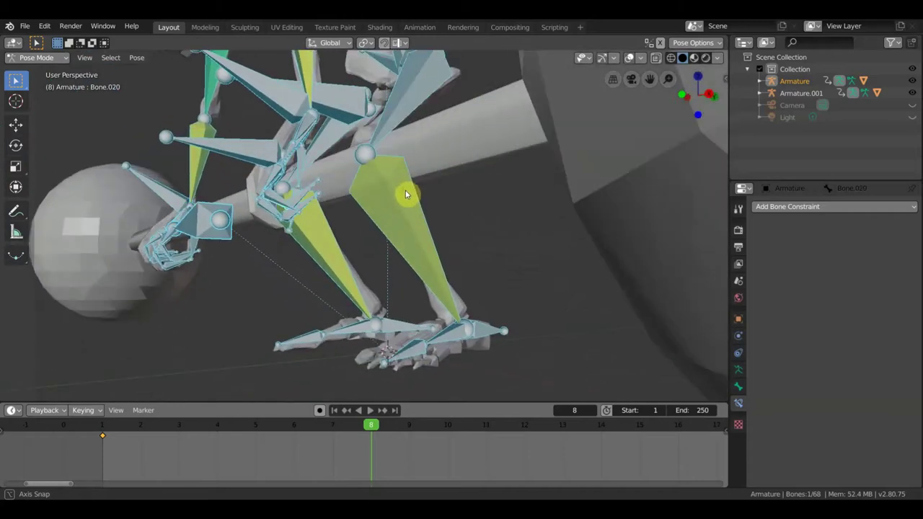
mouse_move(301, 202)
middle_mouse_down()
mouse_move(350, 194)
mouse_move(352, 216)
middle_mouse_up()
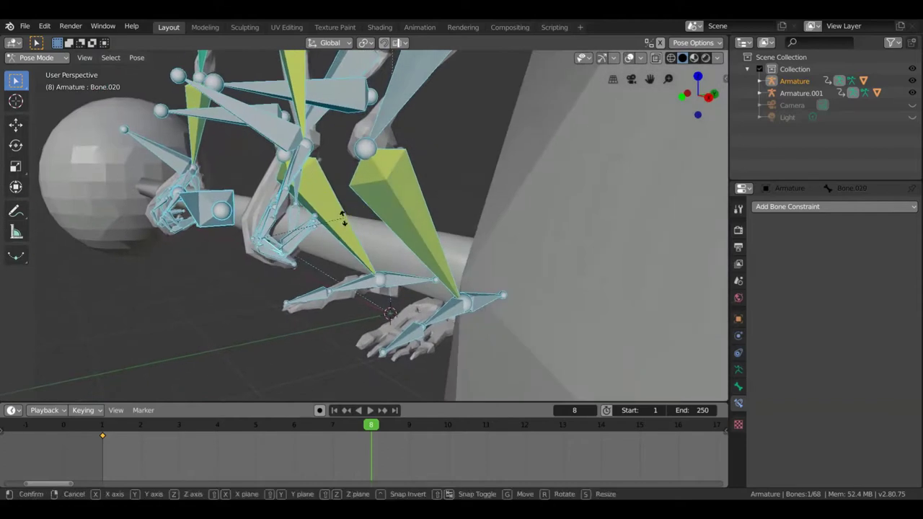
key("r")
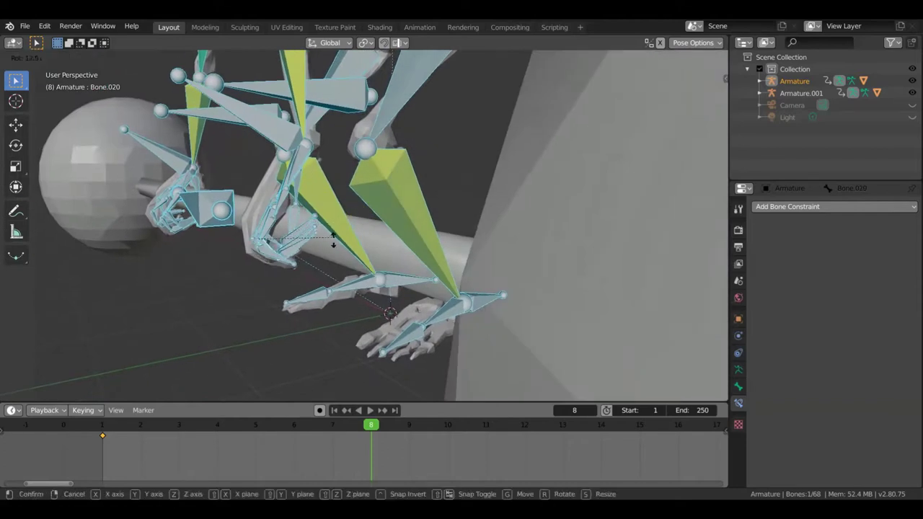
left_click(333, 244)
mouse_move(333, 243)
middle_mouse_down()
mouse_move(320, 288)
mouse_move(275, 265)
mouse_move(258, 267)
mouse_move(257, 284)
middle_mouse_up()
Rotate a foot bone, then select a finger bone on the other hand
left_click(242, 248)
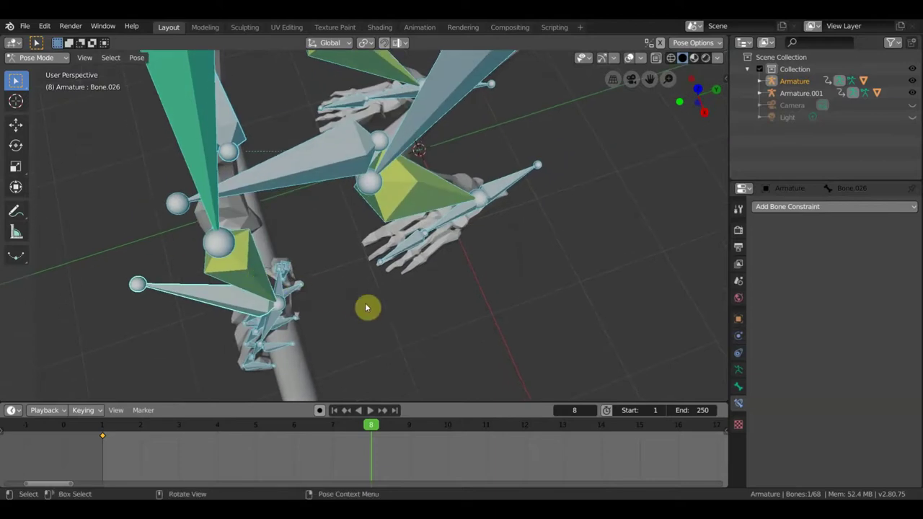
key("r")
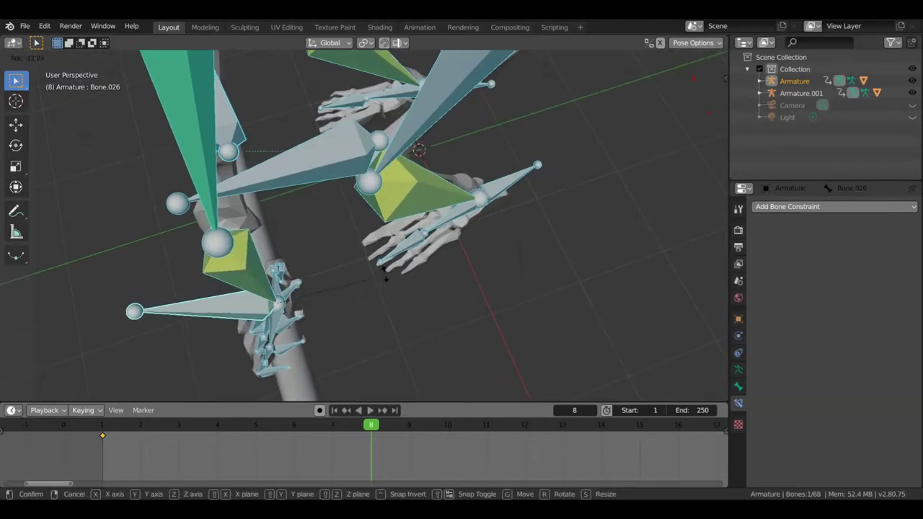
left_click(380, 264)
mouse_move(367, 296)
middle_mouse_down()
mouse_move(438, 233)
mouse_move(486, 221)
mouse_move(401, 222)
mouse_move(267, 247)
mouse_move(329, 243)
mouse_move(330, 228)
mouse_move(350, 282)
mouse_move(367, 209)
mouse_move(346, 199)
mouse_move(271, 223)
mouse_move(286, 214)
middle_mouse_up()
left_click(338, 219)
mouse_move(197, 186)
middle_mouse_down()
mouse_move(129, 183)
mouse_move(100, 193)
middle_mouse_up()
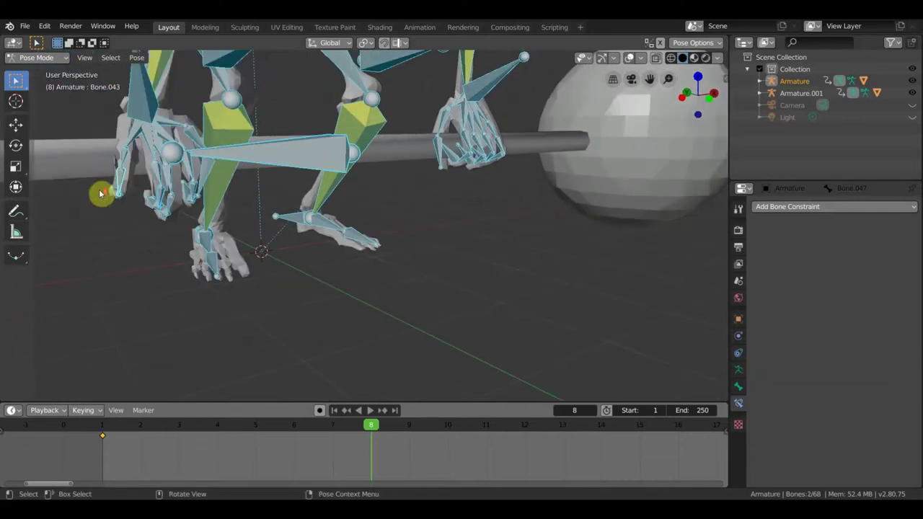
mouse_move(179, 202)
middle_mouse_down()
mouse_move(238, 199)
mouse_move(469, 245)
middle_mouse_up()
Curl the selected finger bones, giving Bone.044 a 32.7° Z rotation
left_click(167, 193, "shift")
key("r")
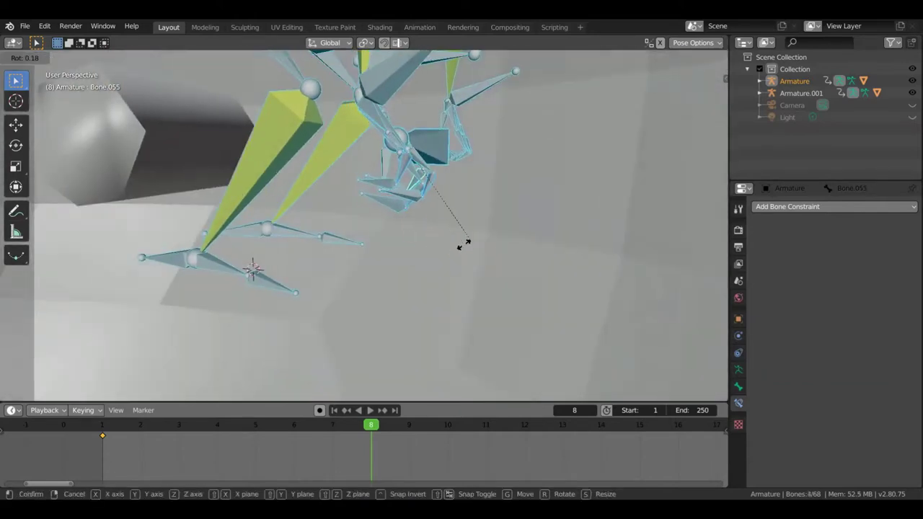
left_click(443, 246)
mouse_move(448, 247)
middle_mouse_down()
mouse_move(438, 247)
mouse_move(452, 255)
middle_mouse_up()
Rotate another finger bone, then trackball-rotate Bone.052 by 5.16°, 3.44°
left_click(426, 209)
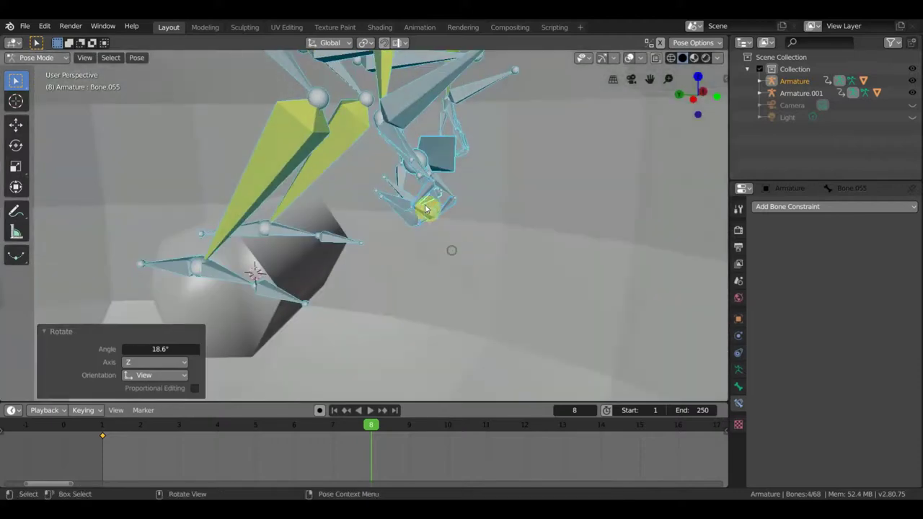
left_click(404, 207)
key("r")
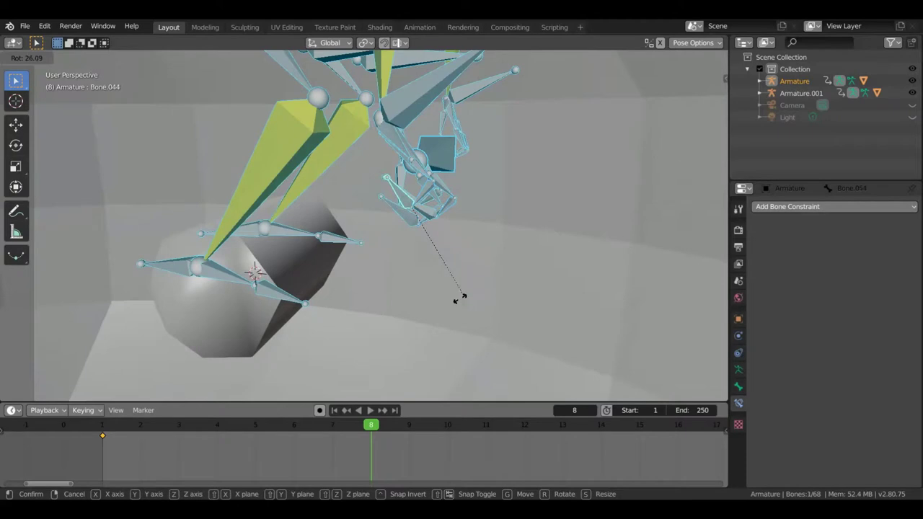
left_click(426, 273)
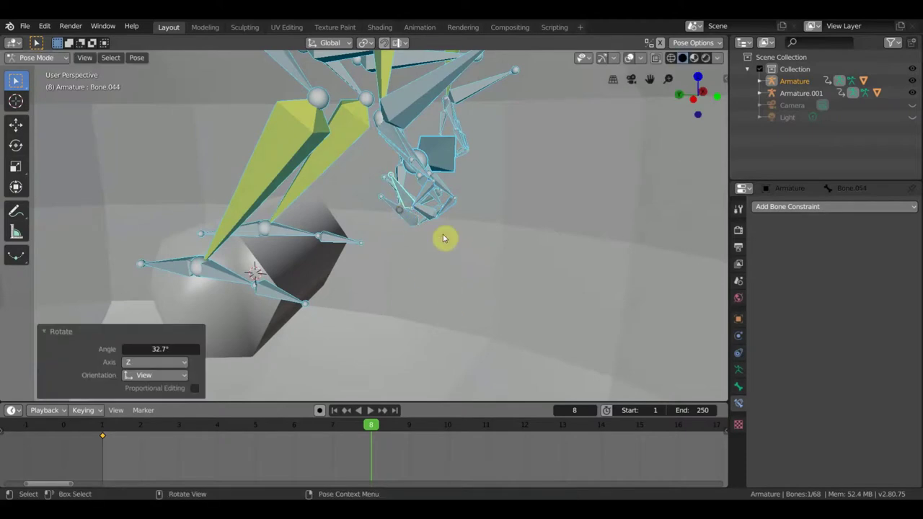
left_click(416, 226)
key("r")
key("r")
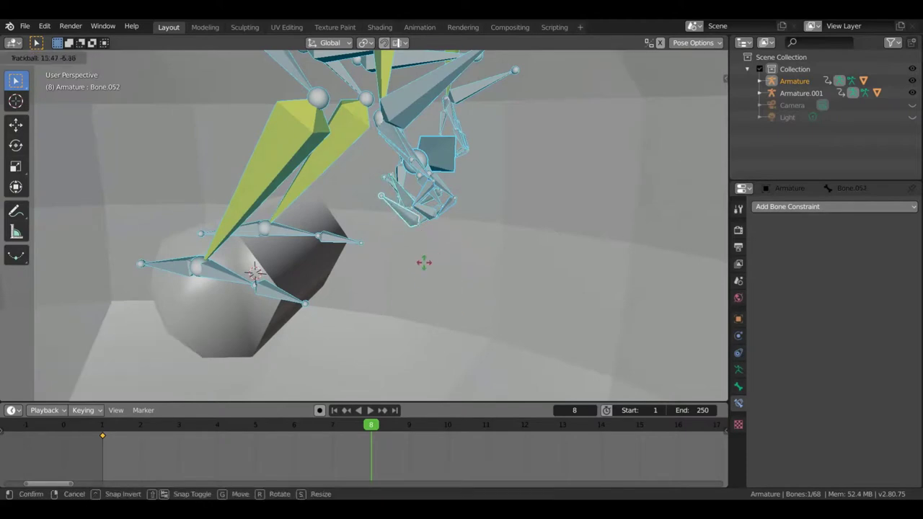
left_click(444, 250)
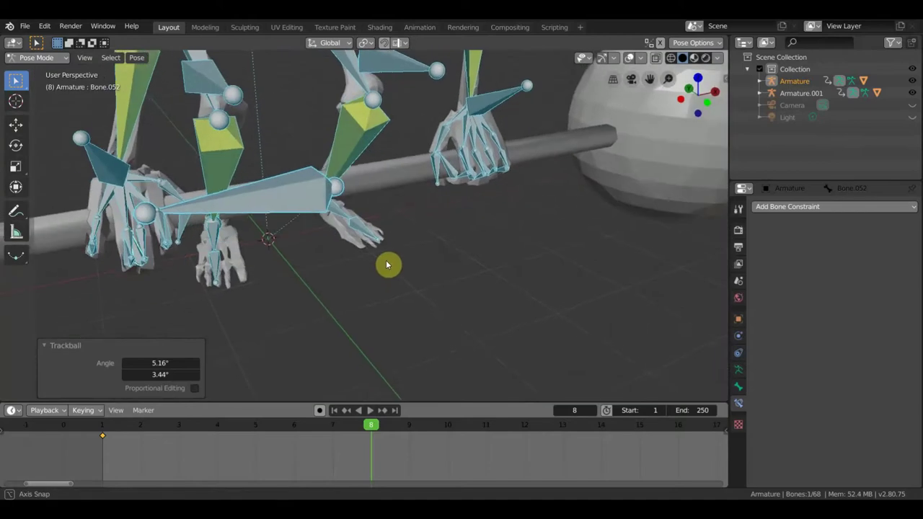
Reposition an arm bone toward the bar
middle_click_drag(249, 254, 293, 247)
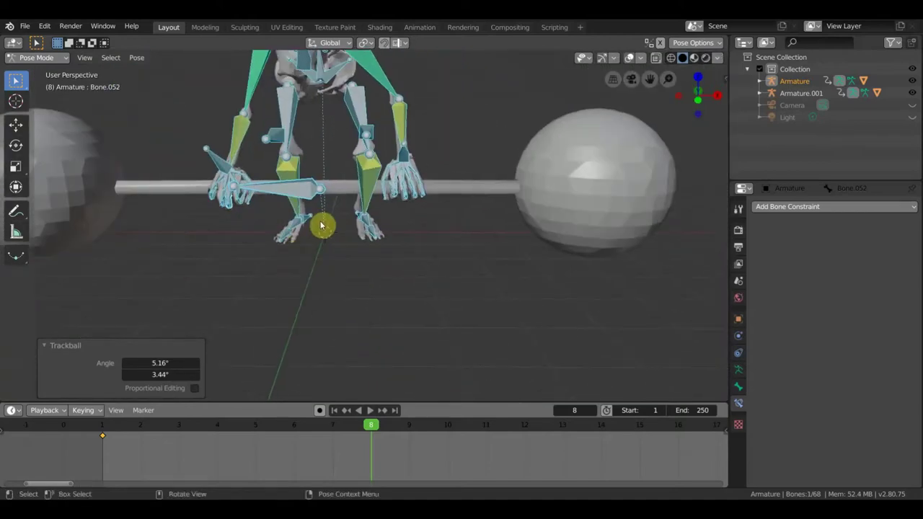
scroll(324, 250, "down", 4)
mouse_move(379, 240)
middle_mouse_down()
mouse_move(572, 247)
mouse_move(525, 235)
mouse_move(535, 239)
middle_mouse_up()
scroll(461, 173, "up", 1)
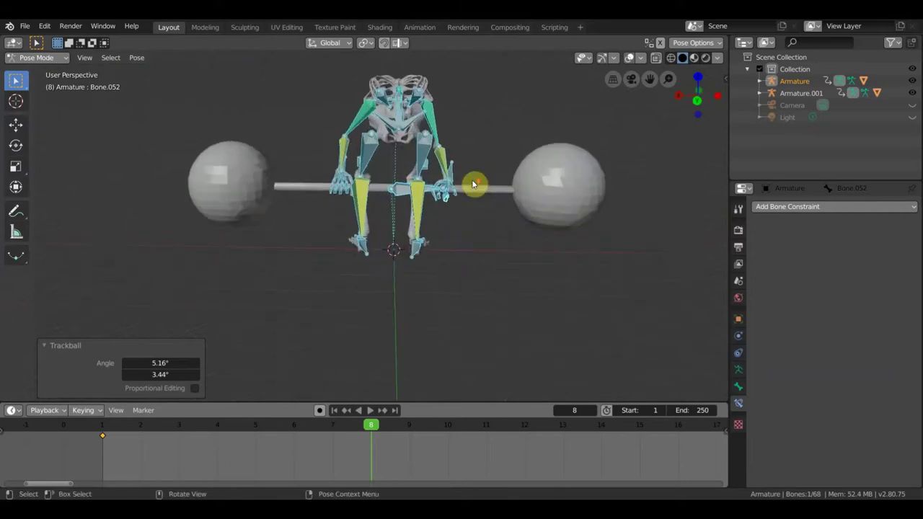
left_click(437, 145)
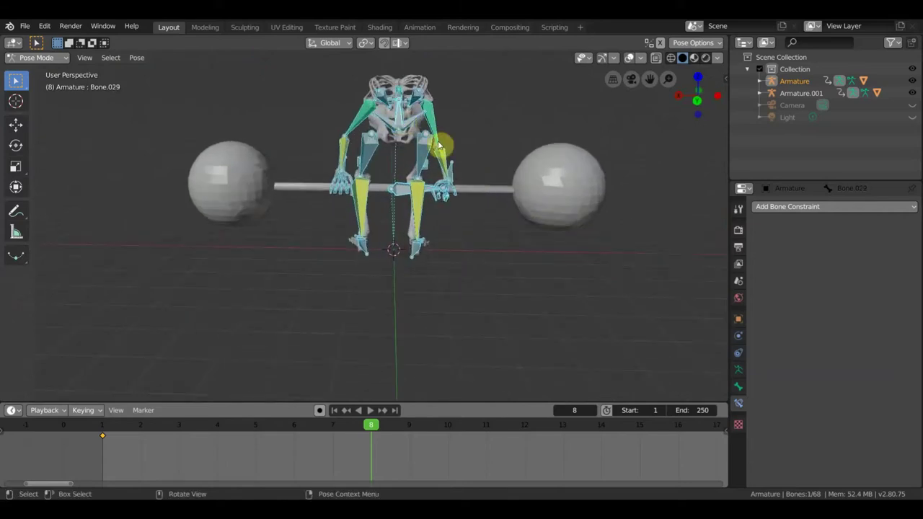
key("g")
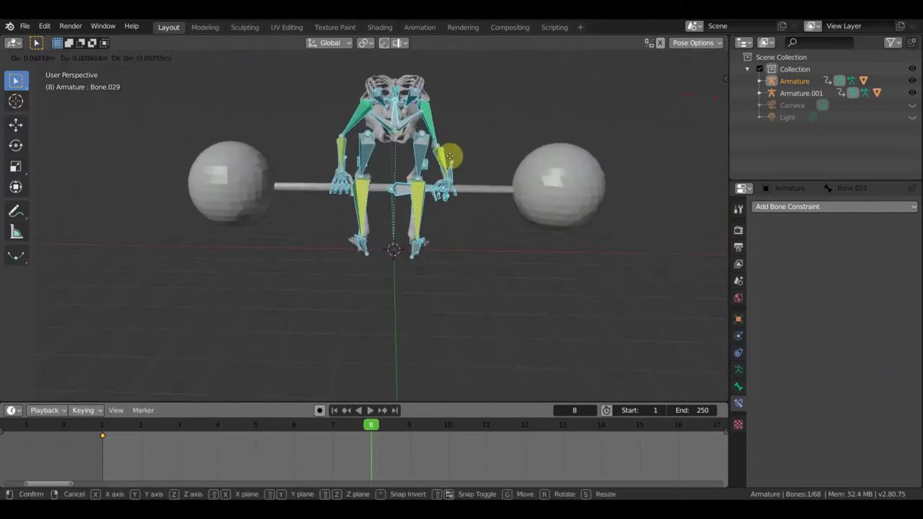
left_click(449, 156)
Move the left and right hand bones into place on the bar
middle_click_drag(408, 132, 197, 126)
scroll(267, 154, "up", 2)
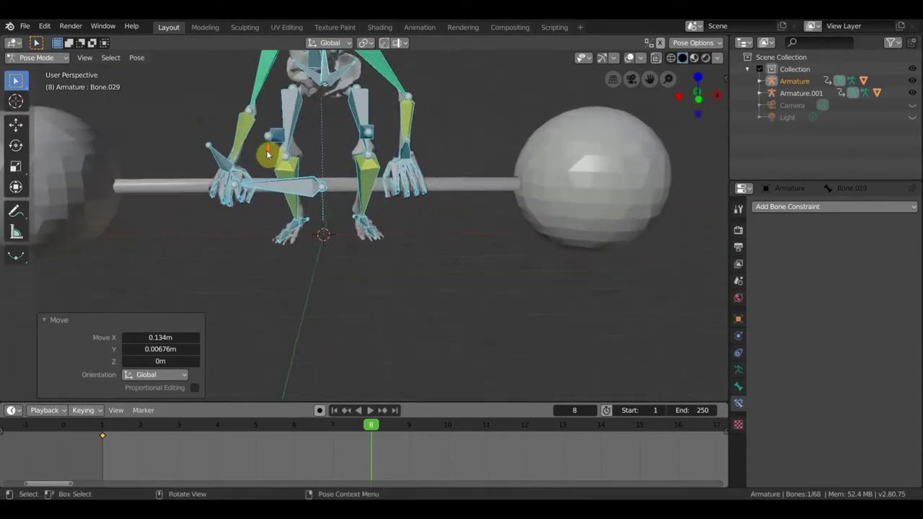
mouse_move(247, 160)
middle_mouse_down()
mouse_move(315, 185)
mouse_move(250, 165)
middle_mouse_up()
left_click(226, 163)
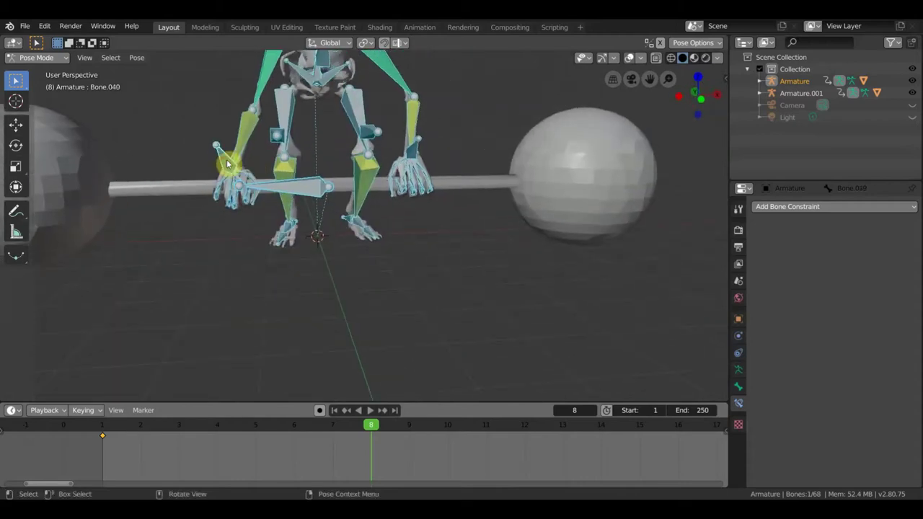
key("g")
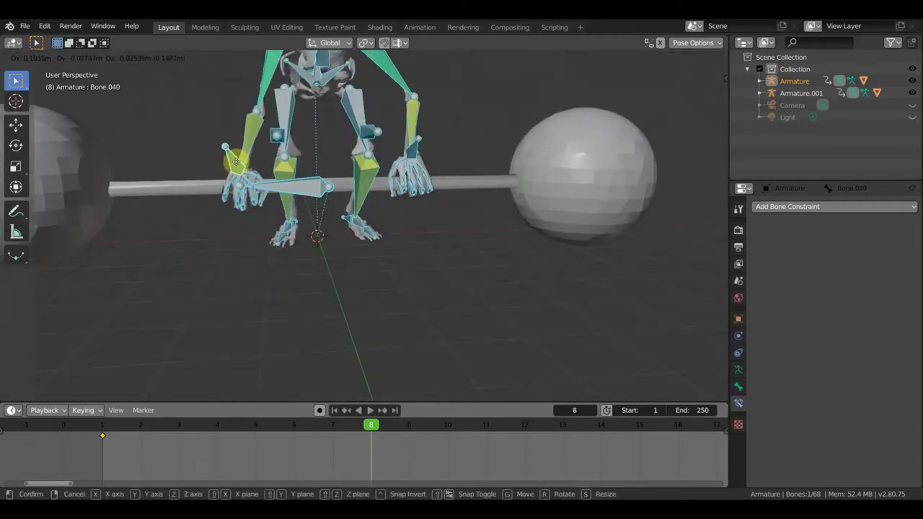
left_click(303, 163)
left_click(413, 155)
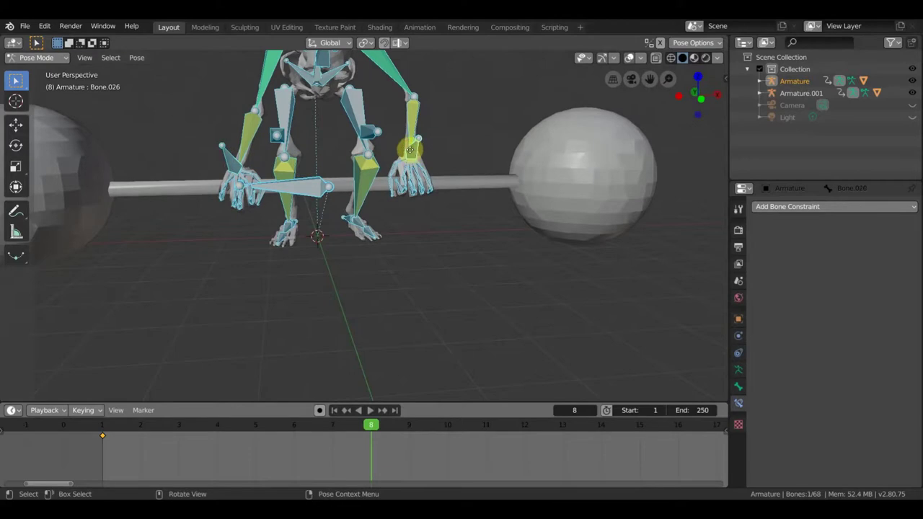
key("g")
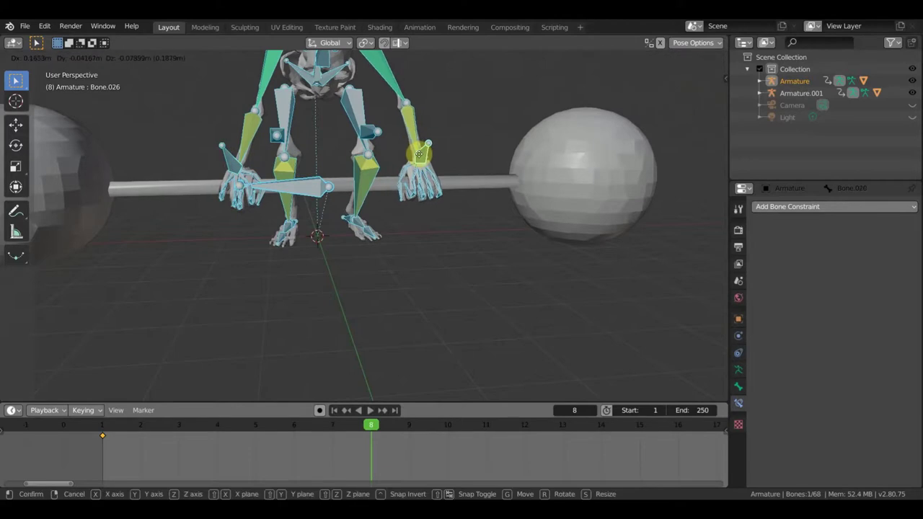
left_click(418, 154)
Key LocRot for all 68 bones at frame 8, then hide the bones
scroll(389, 189, "down", 3)
middle_click_drag(388, 189, 359, 173)
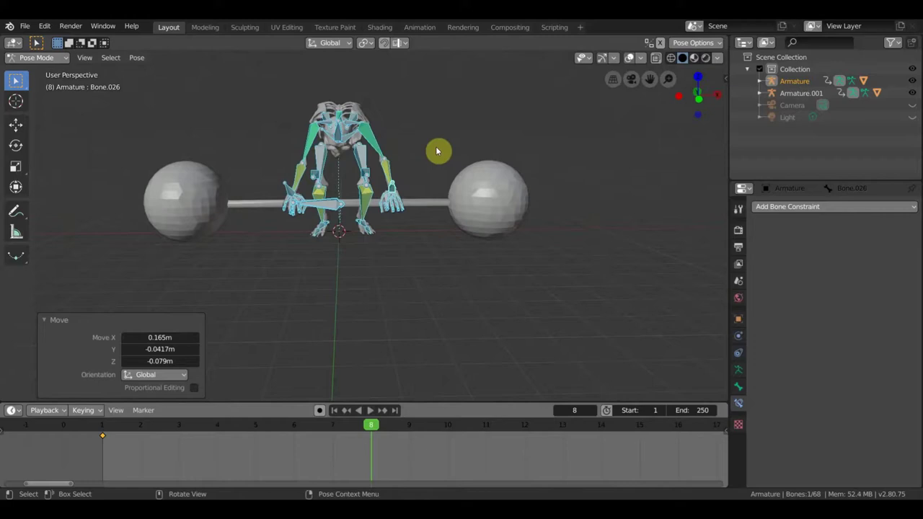
key("a")
key("i")
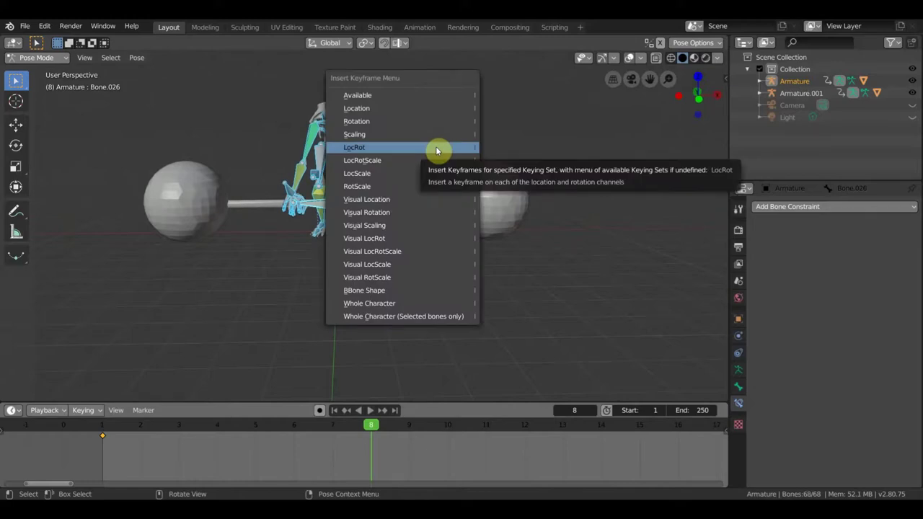
left_click(441, 147)
left_click(628, 58)
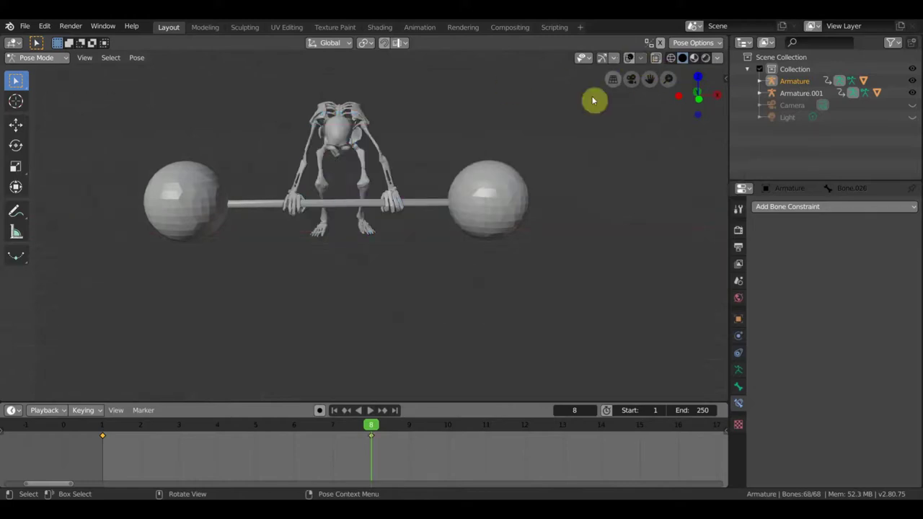
Play back the lift animation, stop at frame 14, and show the bones again
key("ctrl+shift+space")
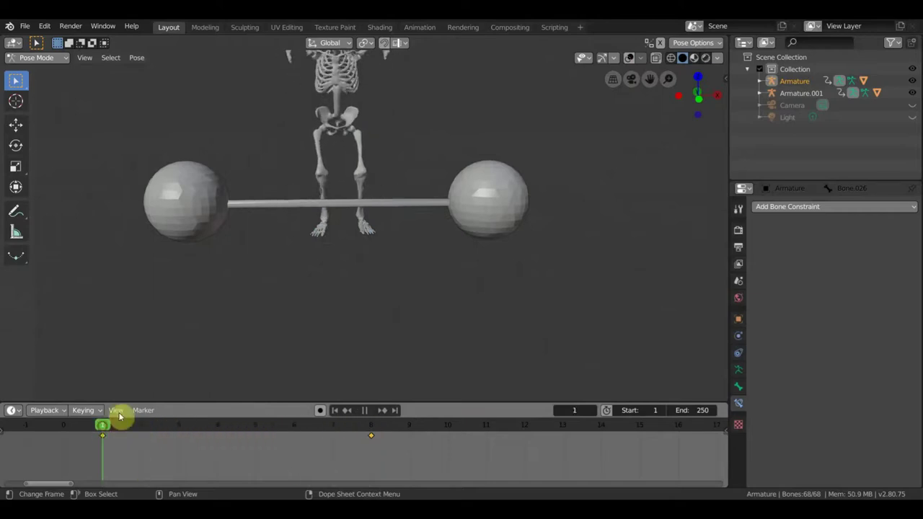
scroll(238, 325, "down", 3)
key("Escape")
key("ctrl+shift+space")
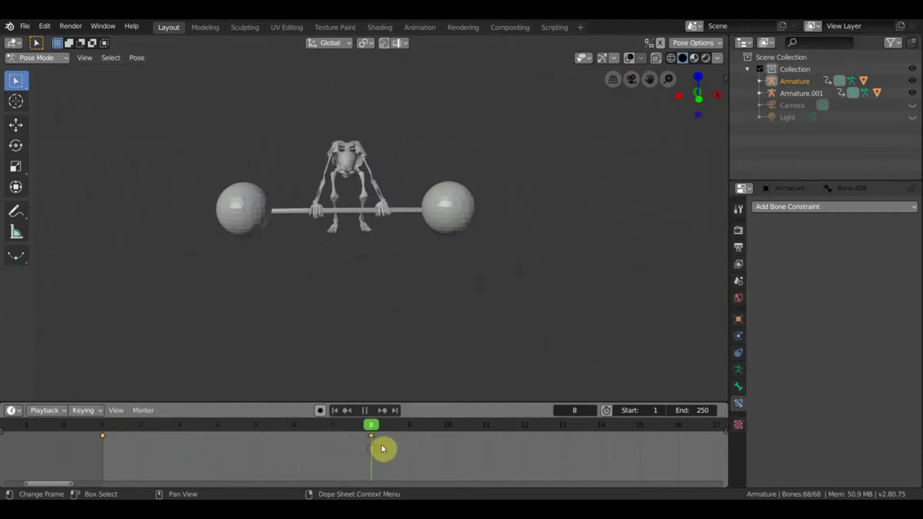
scroll(408, 451, "down", 2)
middle_click_drag(436, 443, 346, 454)
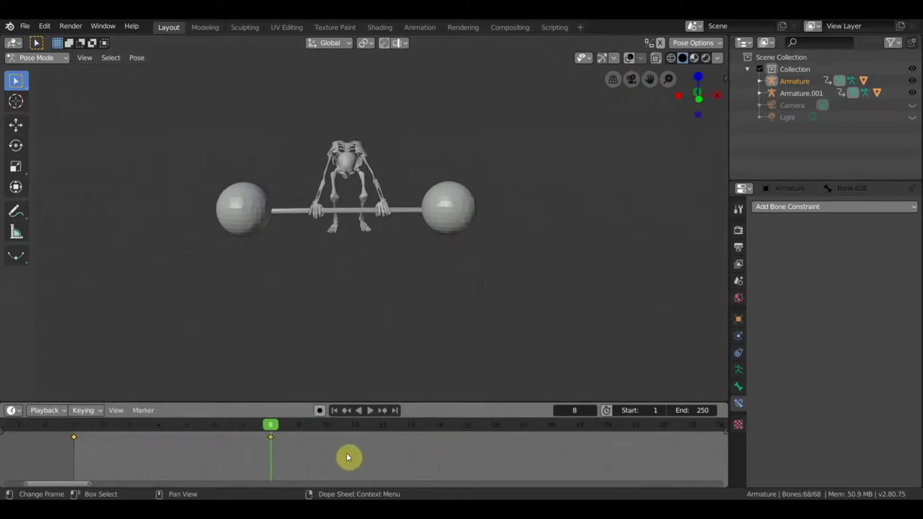
scroll(288, 448, "up", 3)
scroll(289, 448, "up", 2)
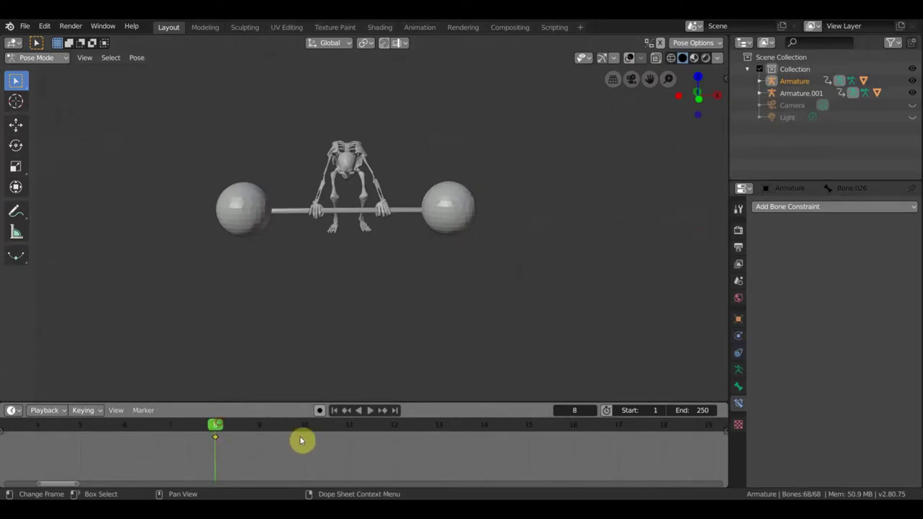
key("space")
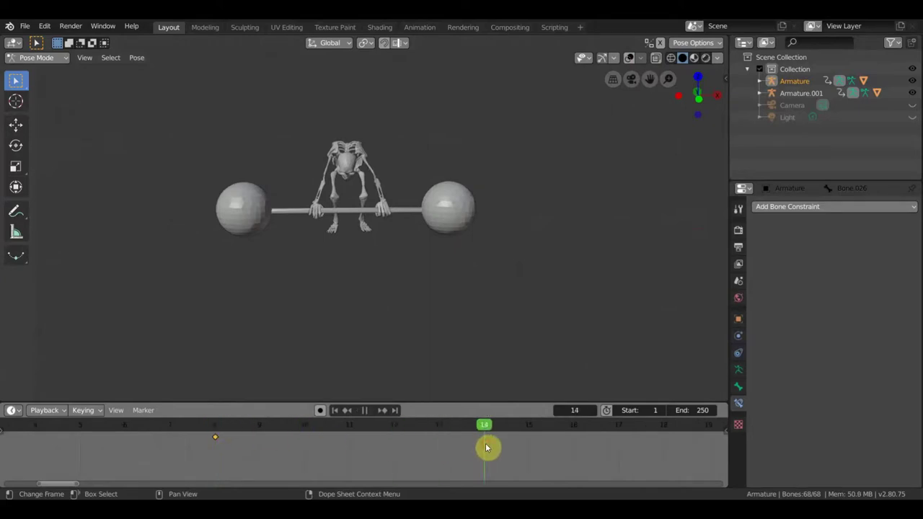
left_click(630, 57)
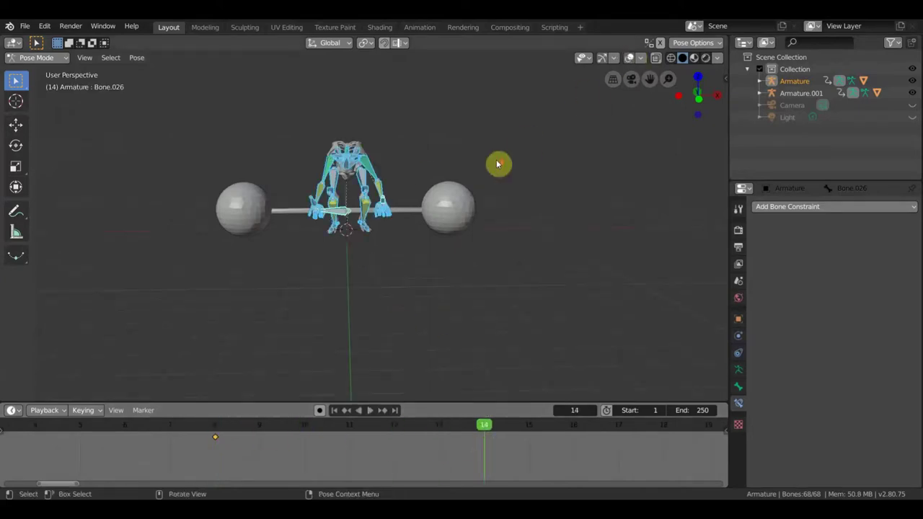
Raise torso bone Bone.029 upward for the frame-14 pose
scroll(494, 160, "up", 5)
mouse_move(488, 168)
middle_mouse_down()
mouse_move(553, 178)
mouse_move(536, 175)
mouse_move(548, 267)
middle_mouse_up()
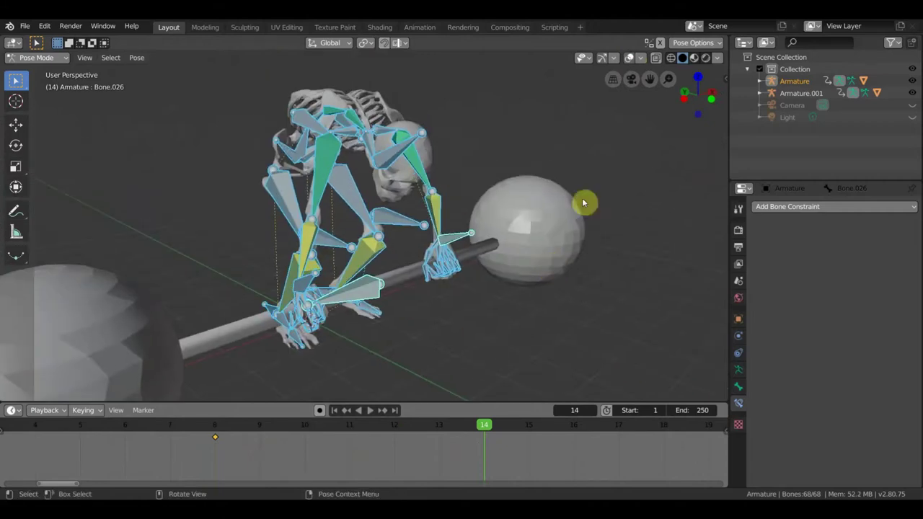
left_click(630, 58)
left_click(629, 58)
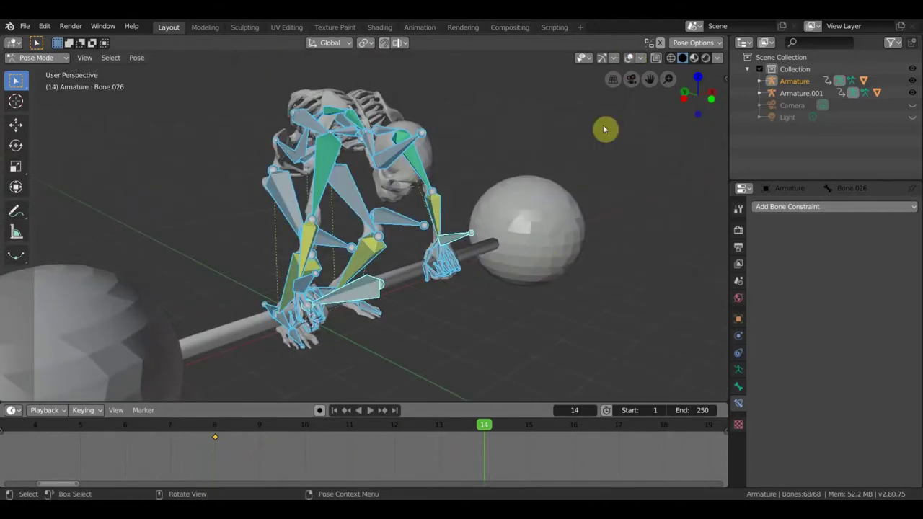
mouse_move(433, 317)
middle_mouse_down()
mouse_move(408, 309)
mouse_move(368, 163)
middle_mouse_up()
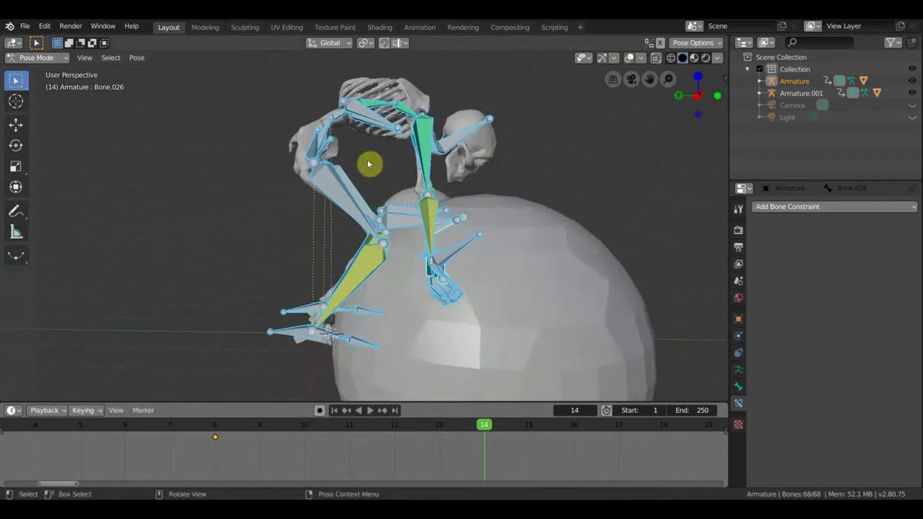
left_click(331, 139)
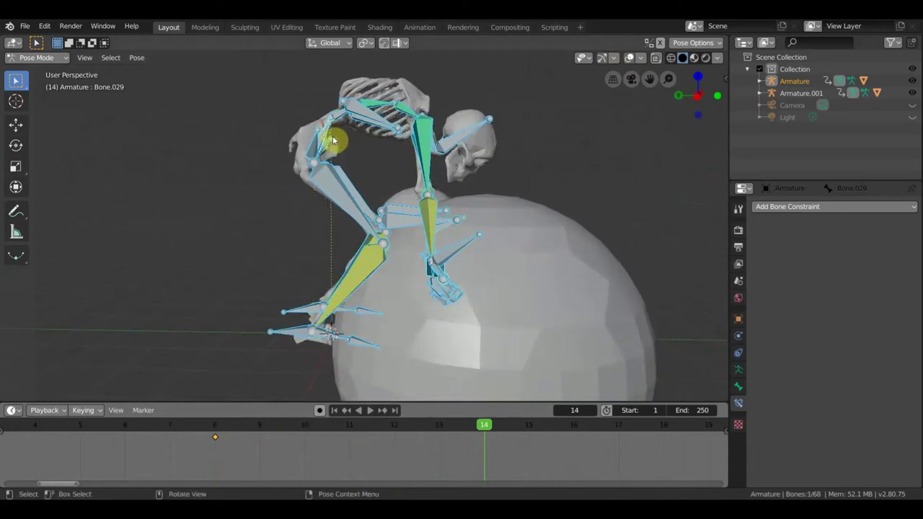
key("g")
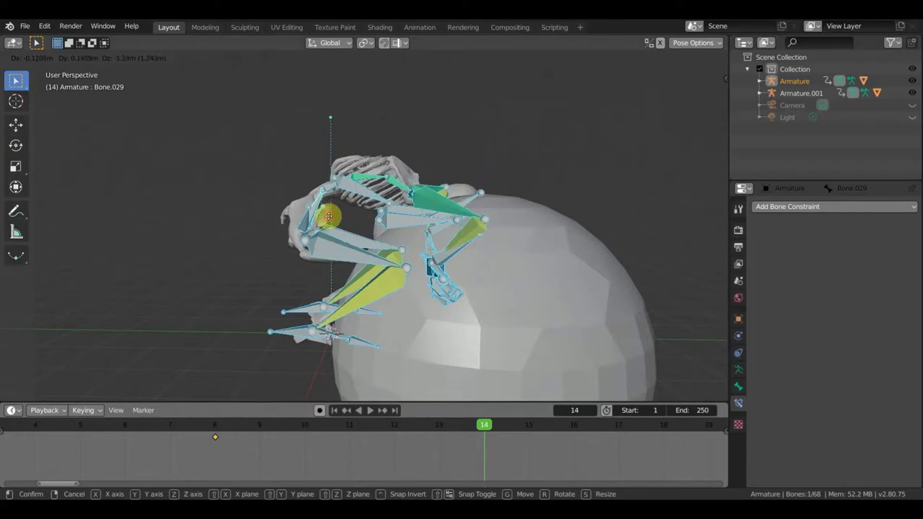
left_click(395, 217)
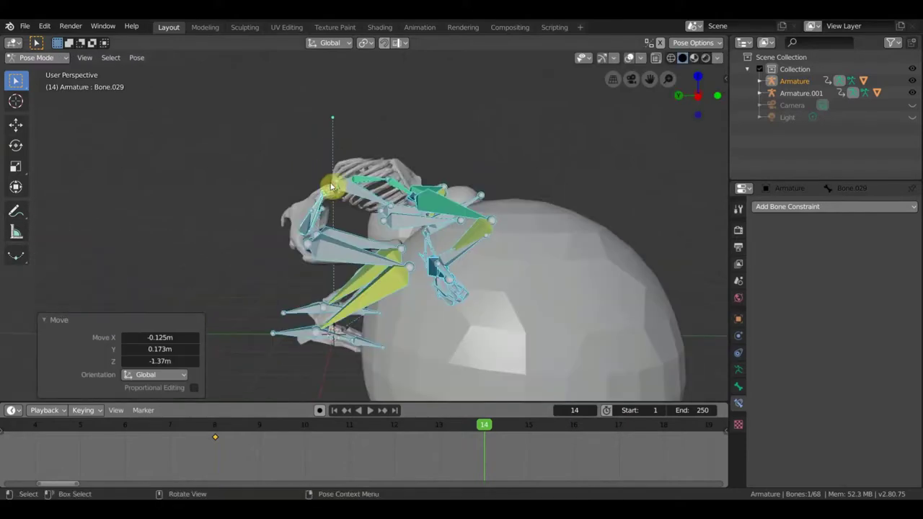
Tilt spine bone Bone.030 upward by −21.3°, then another 12°
left_click(475, 231)
key("r")
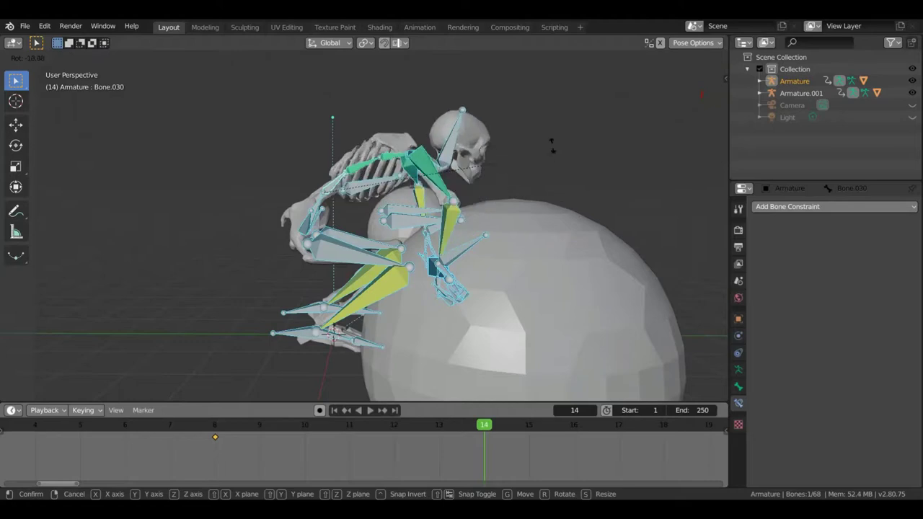
left_click(553, 170)
middle_click_drag(553, 170, 375, 195)
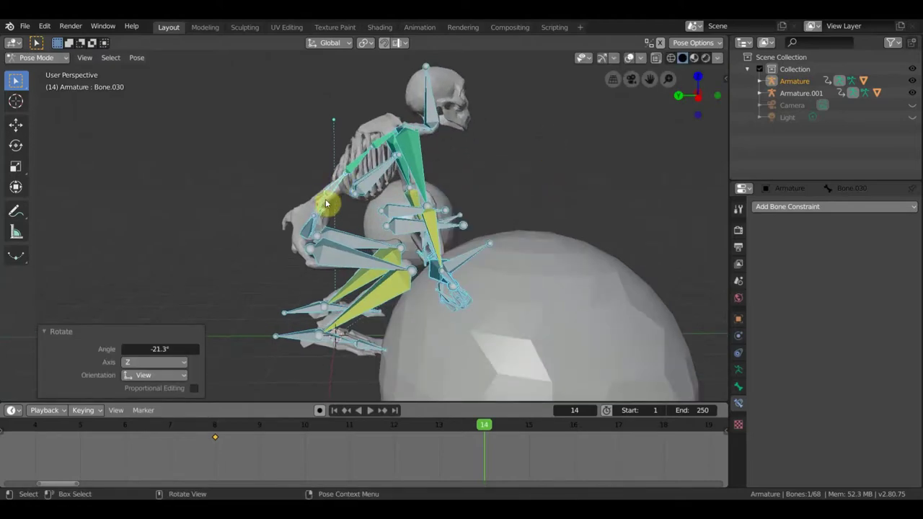
left_click(529, 225)
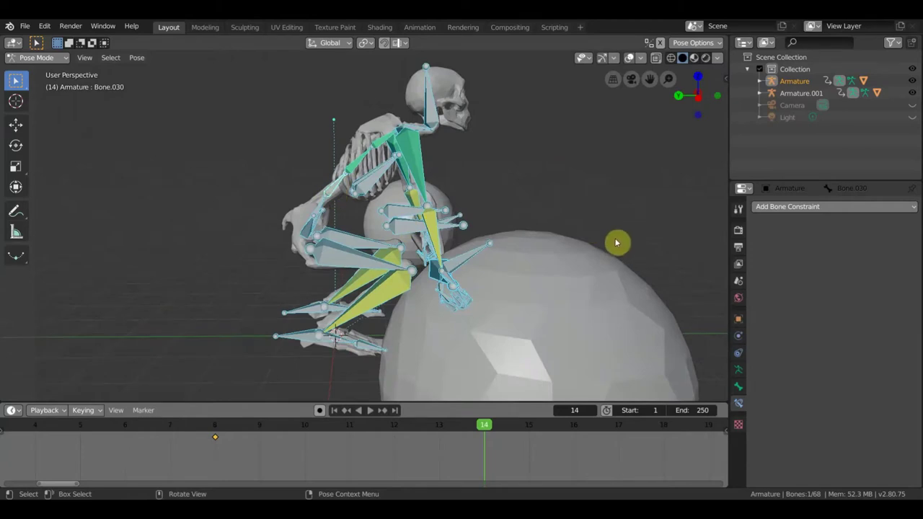
key("r")
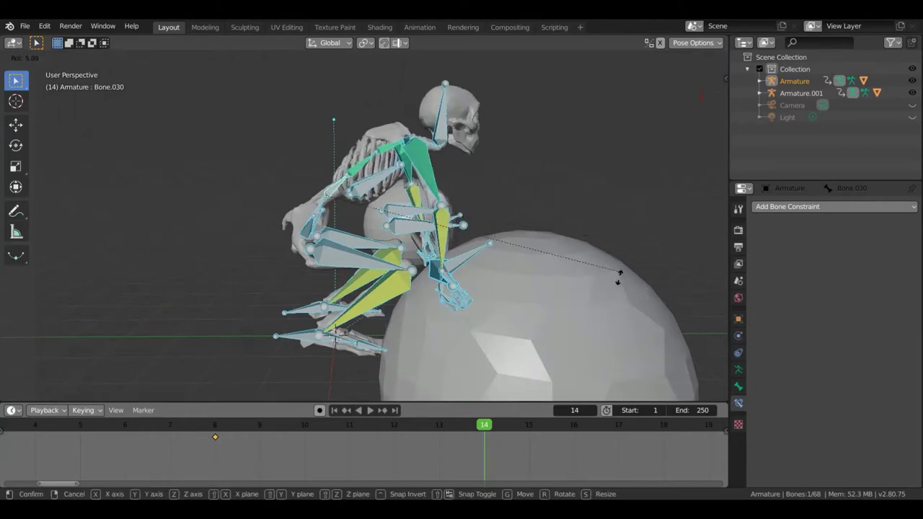
left_click(618, 310)
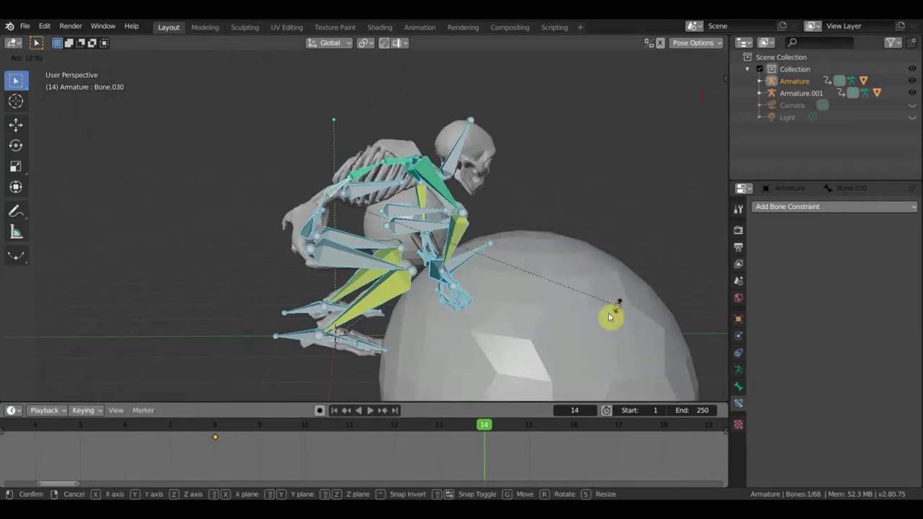
left_click(412, 476)
Reselect Bone.029, then select the IK-controlled bone Bone.061
middle_click_drag(448, 191, 330, 207)
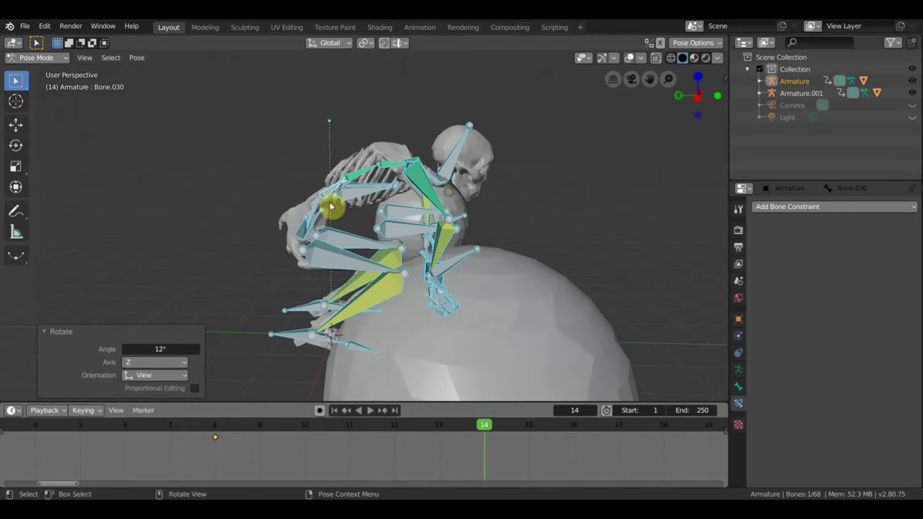
left_click(333, 225)
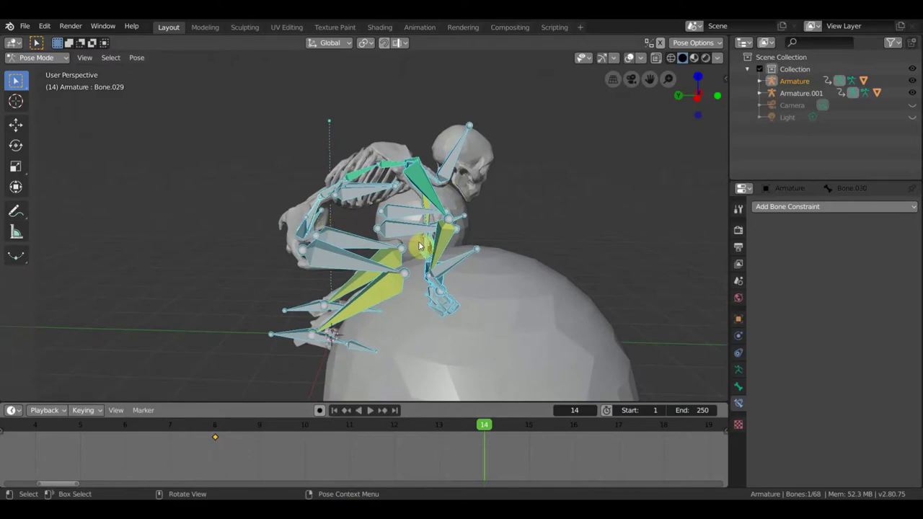
mouse_move(449, 309)
middle_mouse_down()
mouse_move(308, 293)
mouse_move(293, 268)
mouse_move(309, 330)
middle_mouse_up()
left_click(305, 279)
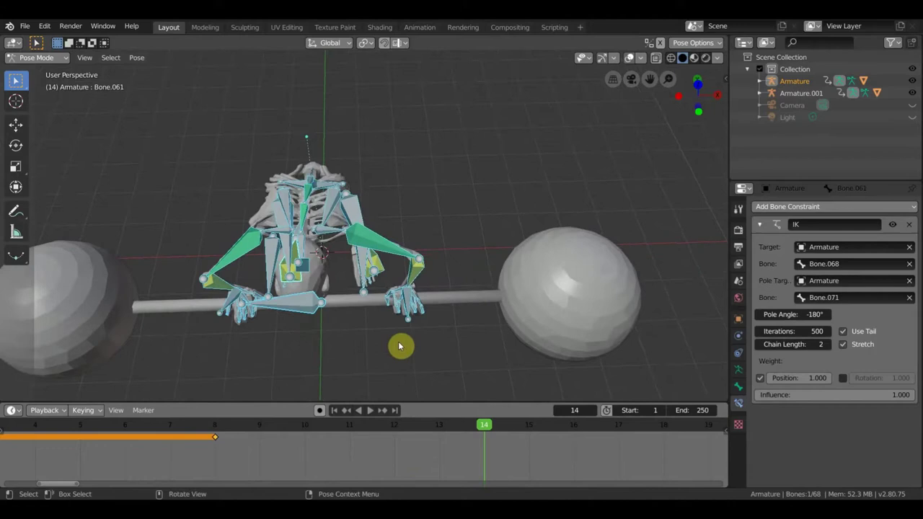
Cancel a stray rotation, key LocRot for all 68 bones at frame 14, and hide the bones
key("r")
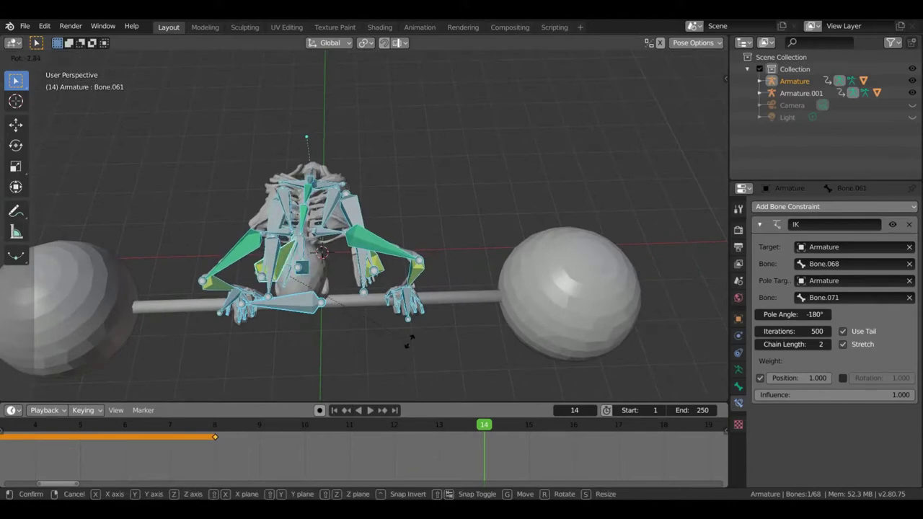
right_click(410, 343)
mouse_move(411, 343)
middle_mouse_down()
mouse_move(406, 255)
mouse_move(482, 190)
middle_mouse_up()
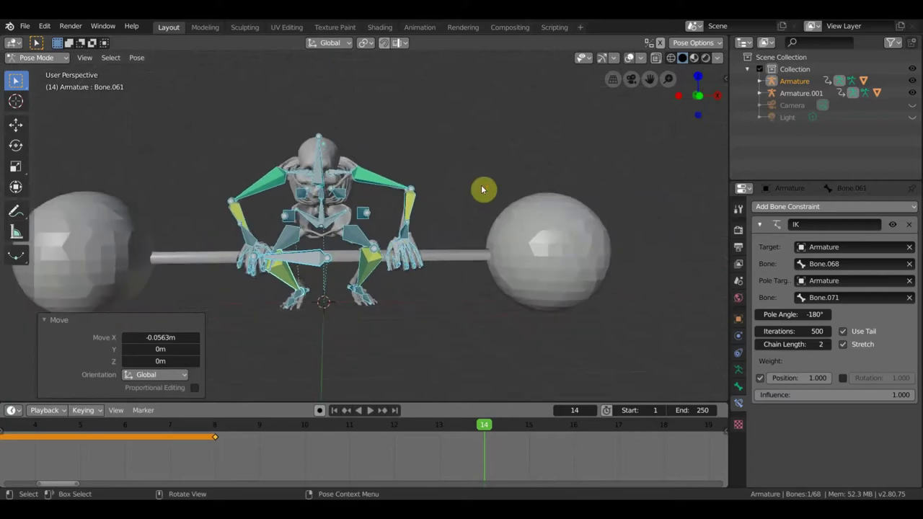
key("a")
key("i")
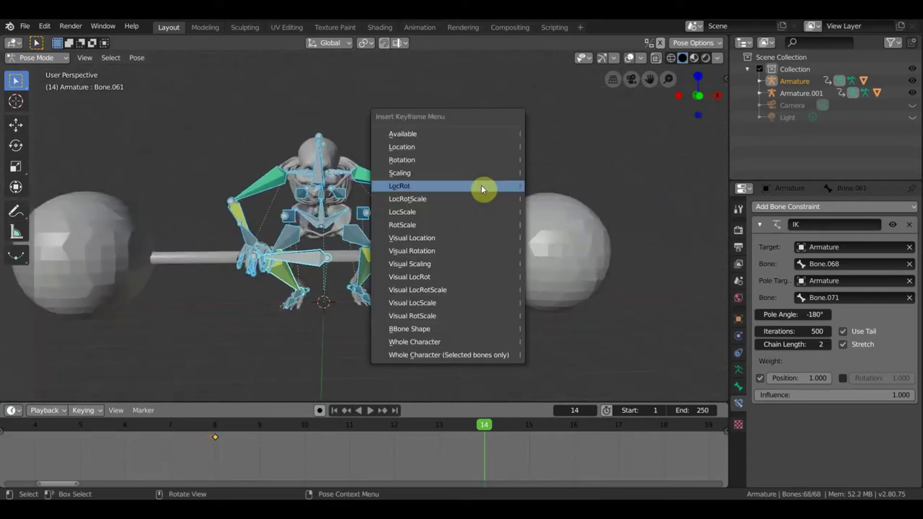
left_click(481, 185)
scroll(478, 261, "down", 4)
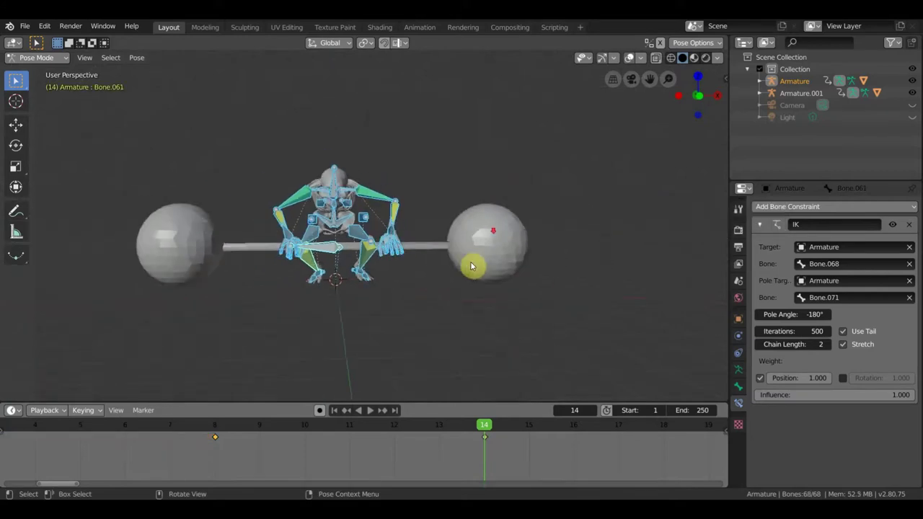
scroll(309, 453, "down", 2)
scroll(308, 453, "down", 1)
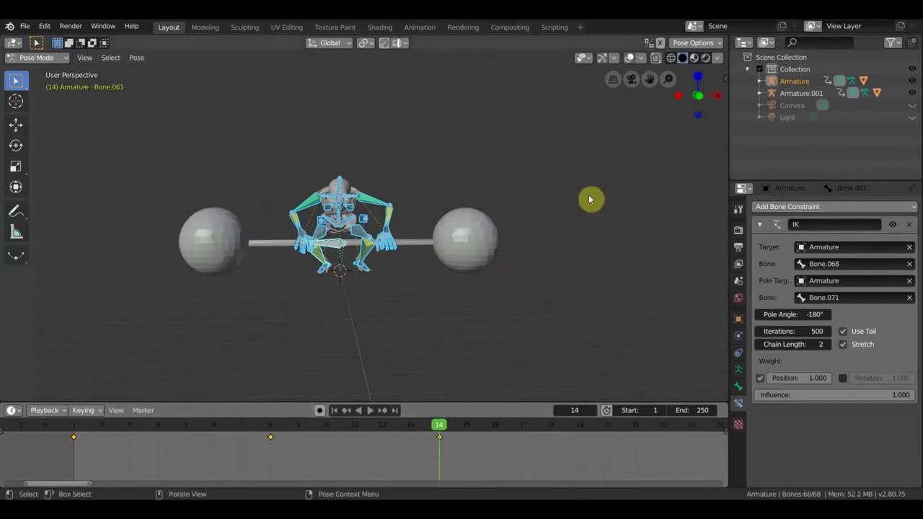
left_click(629, 58)
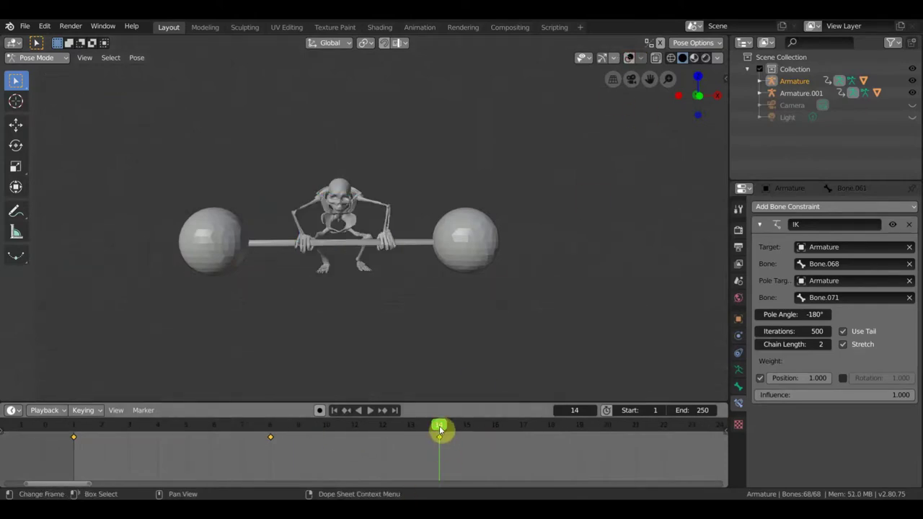
Scrub frames 1–14 to review the keyed poses, then jump to frame 20
mouse_move(420, 432)
left_mouse_down()
mouse_move(159, 447)
mouse_move(82, 440)
left_mouse_up()
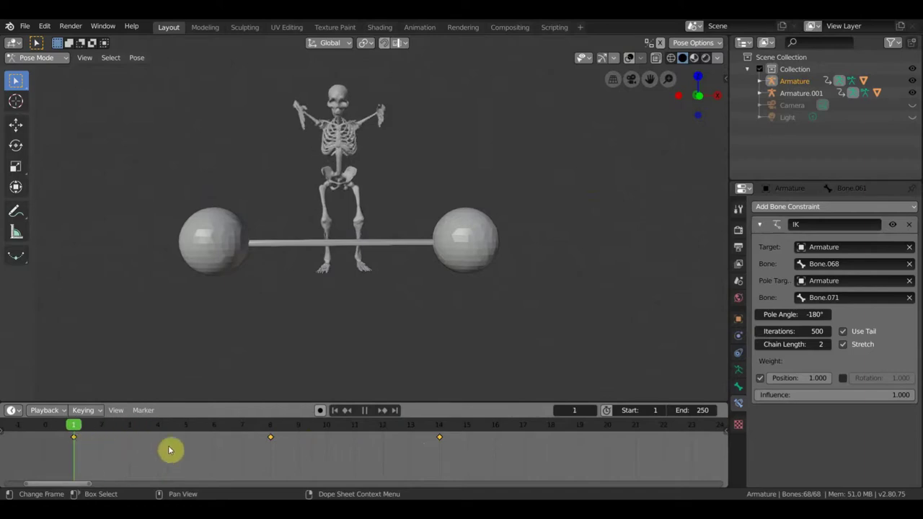
left_click_drag(215, 452, 450, 465)
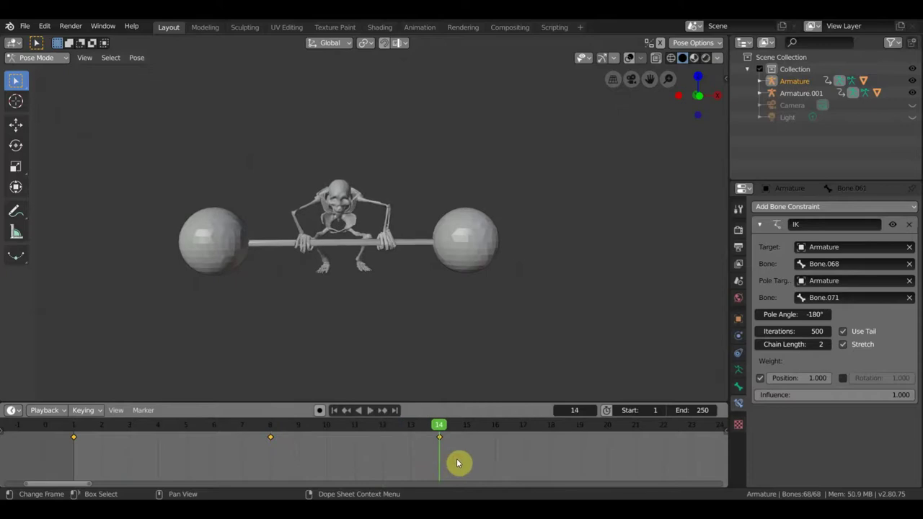
left_click(608, 432)
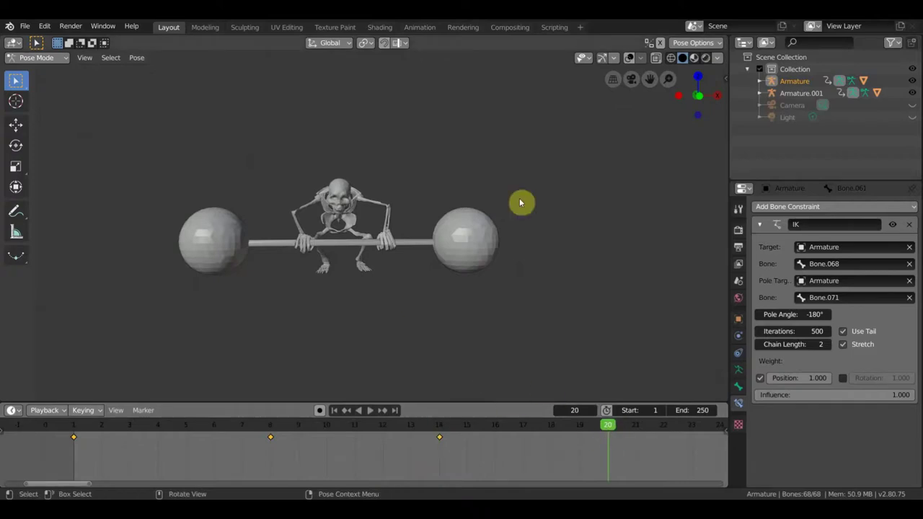
Show the armature bones and reposition the hand's IK control
left_click(629, 58)
mouse_move(496, 194)
middle_mouse_down()
mouse_move(432, 232)
mouse_move(494, 241)
middle_mouse_up()
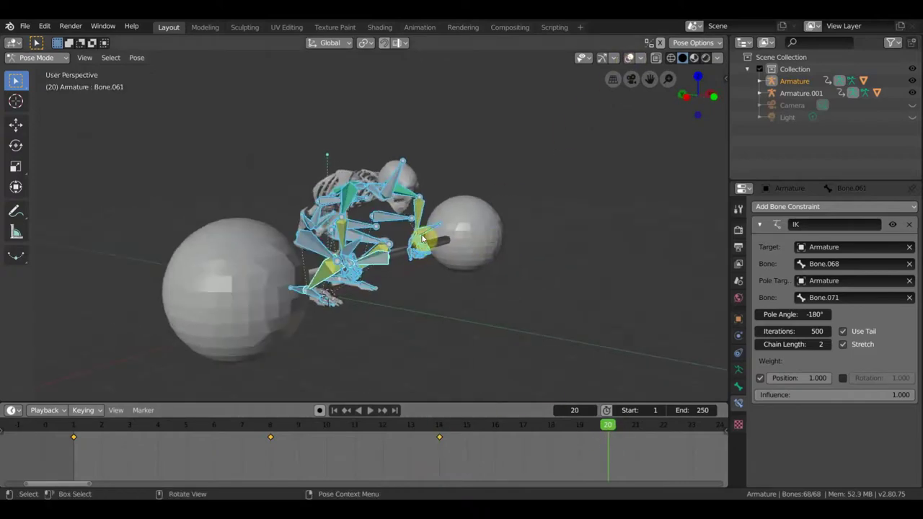
left_click_drag(422, 239, 358, 246)
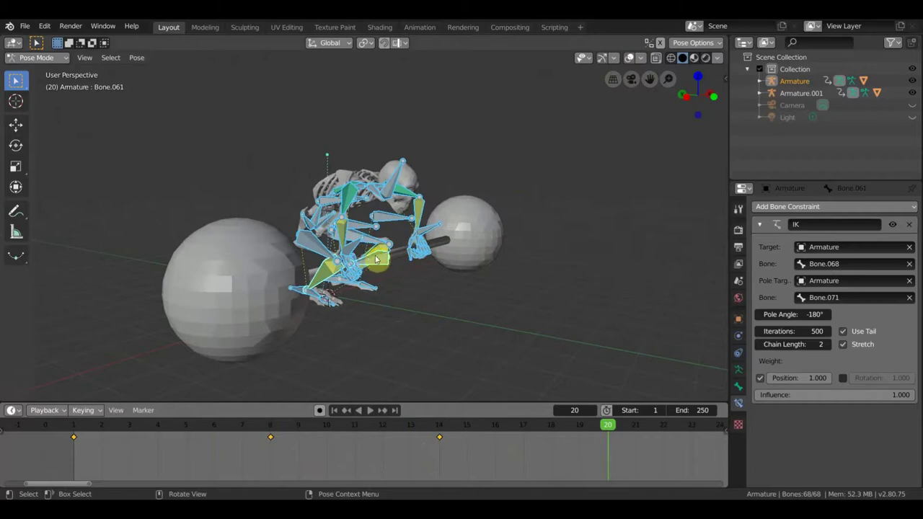
middle_click_drag(346, 231, 384, 239)
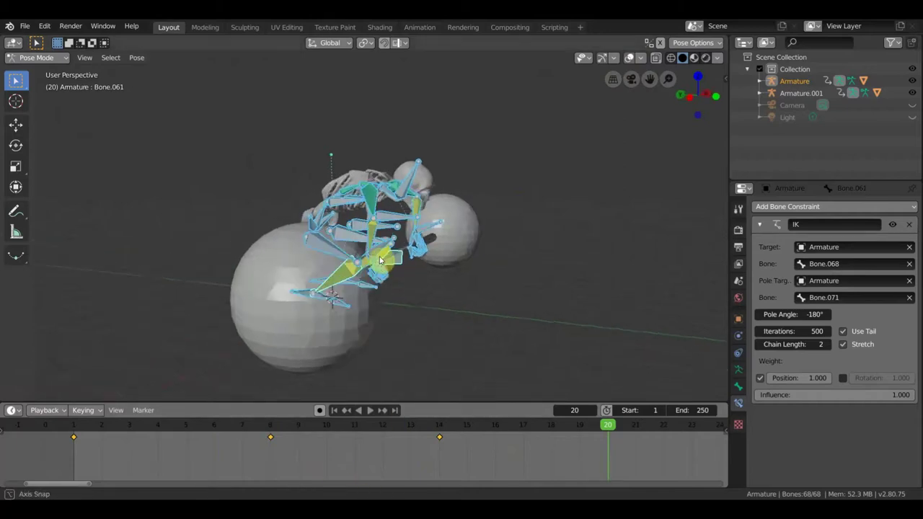
scroll(384, 240, "up", 3)
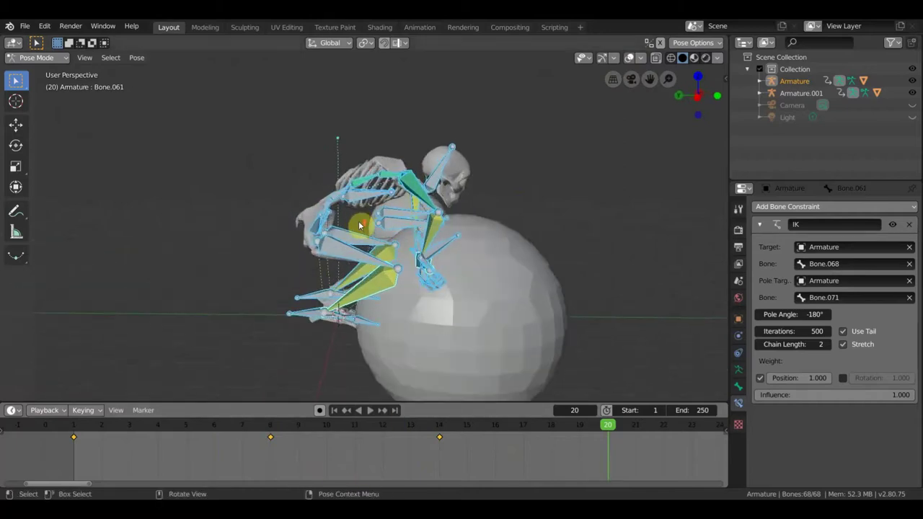
scroll(361, 227, "up", 1)
Move the back bone Bone.029 upward in two passes to raise the torso
left_click(317, 207)
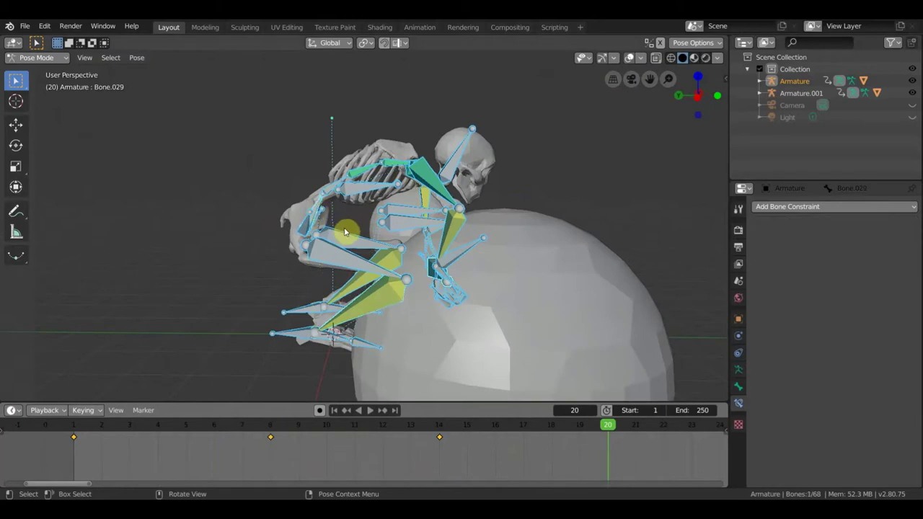
scroll(325, 216, "down", 3)
middle_click_drag(332, 227, 343, 233)
key("g")
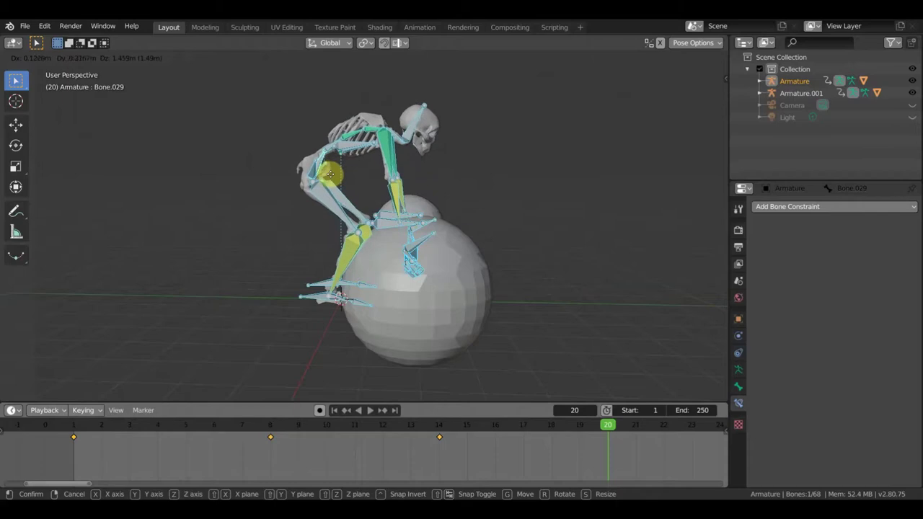
left_click(336, 186)
key("g")
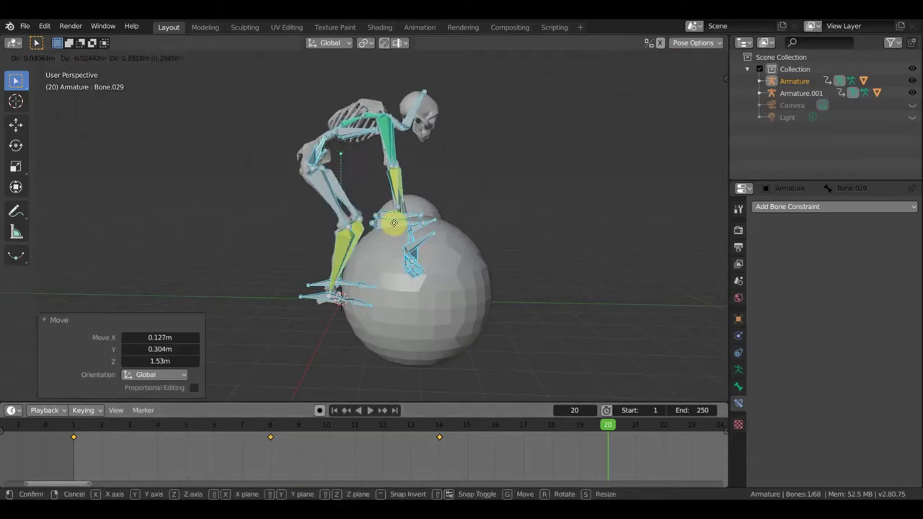
left_click(390, 220)
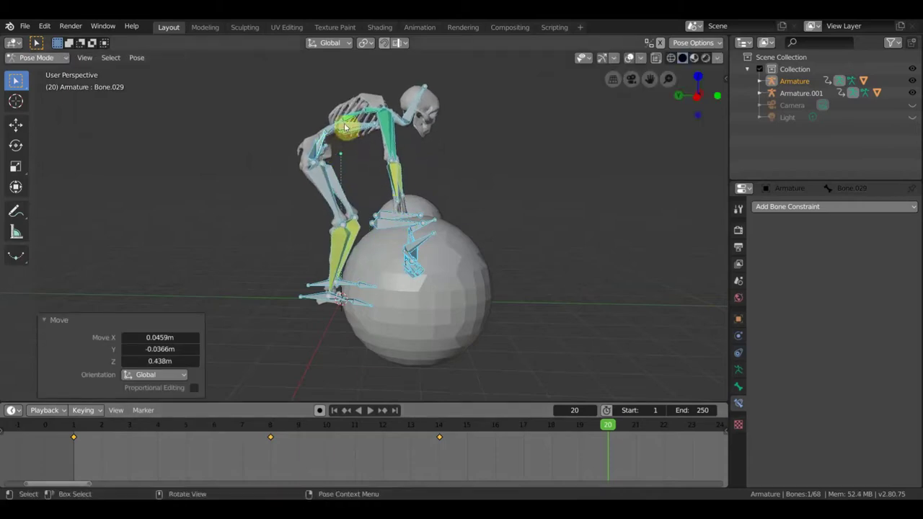
left_click(347, 133)
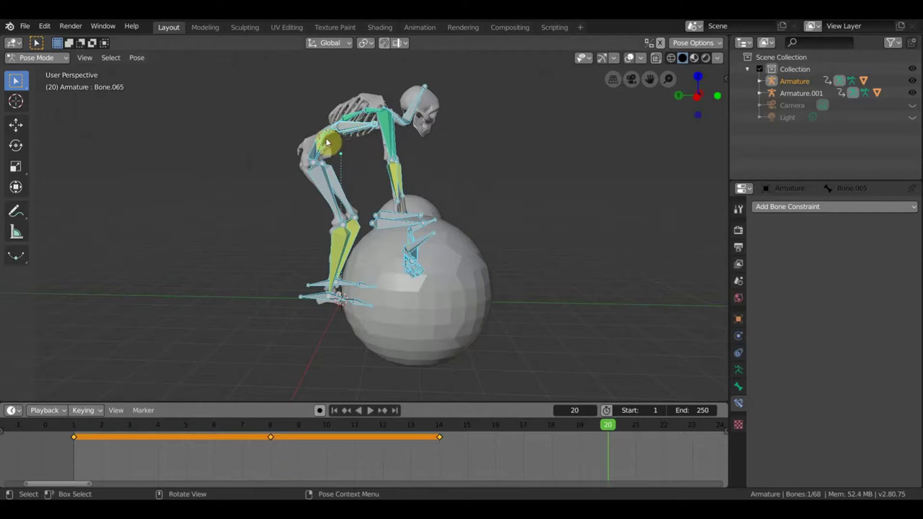
key("ctrl+z")
key("ctrl+z")
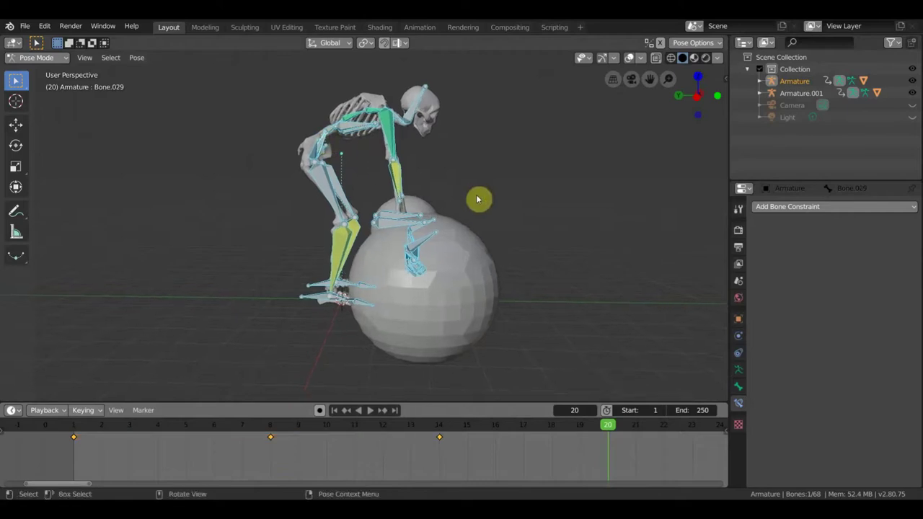
Rotate the upper body and Bone.029 further to straighten the torso
key("r")
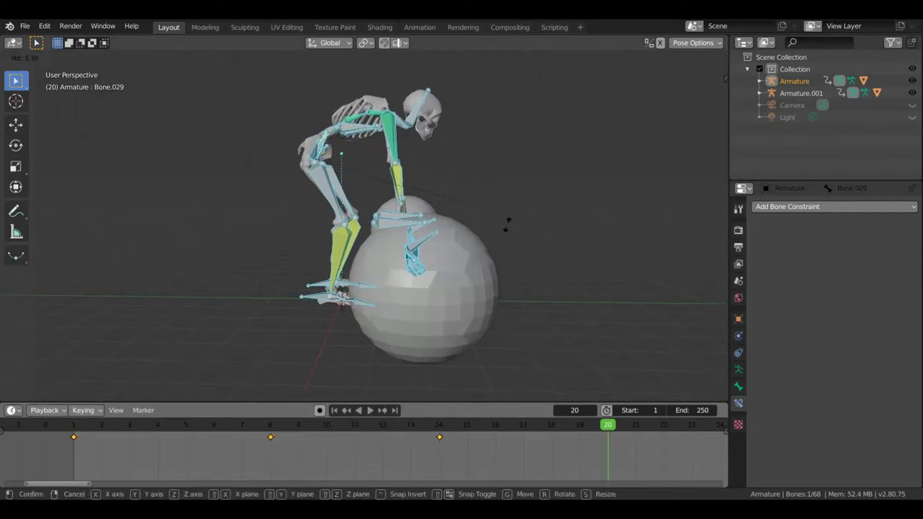
left_click(520, 265)
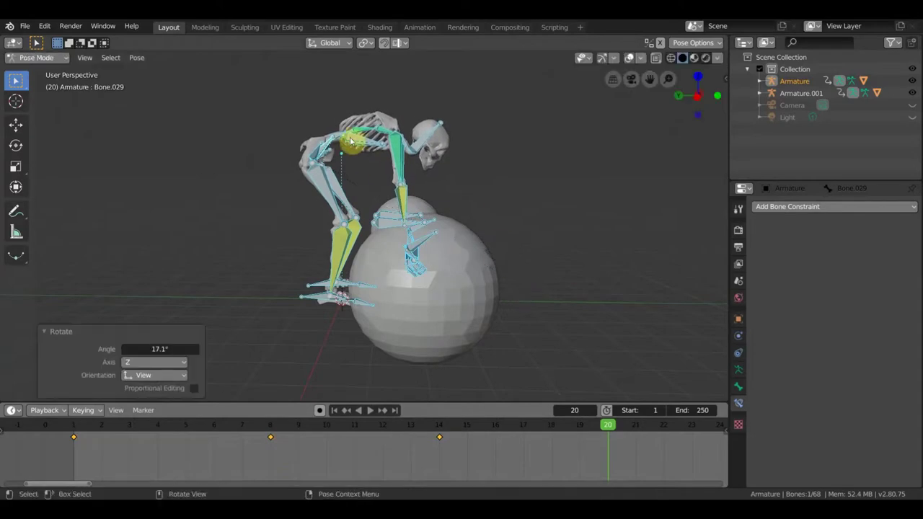
mouse_move(404, 160)
middle_mouse_down()
mouse_move(383, 163)
mouse_move(329, 137)
middle_mouse_up()
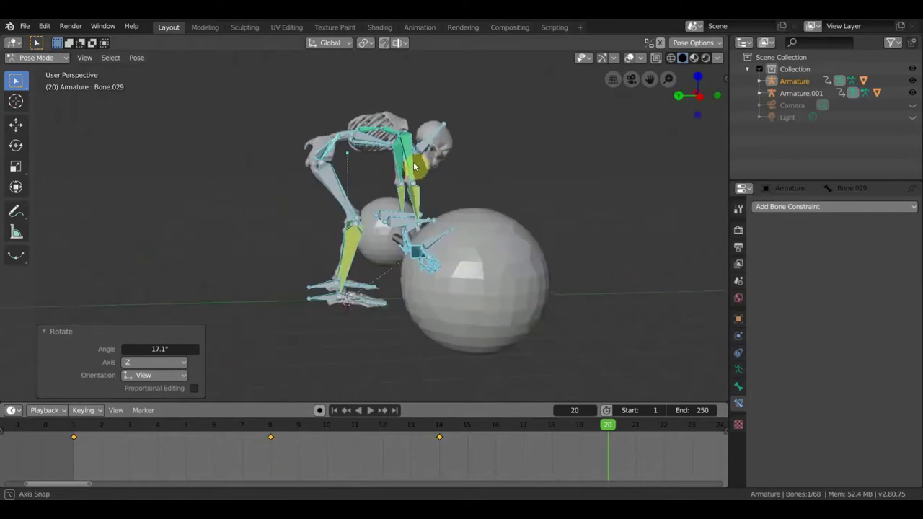
left_click(338, 146)
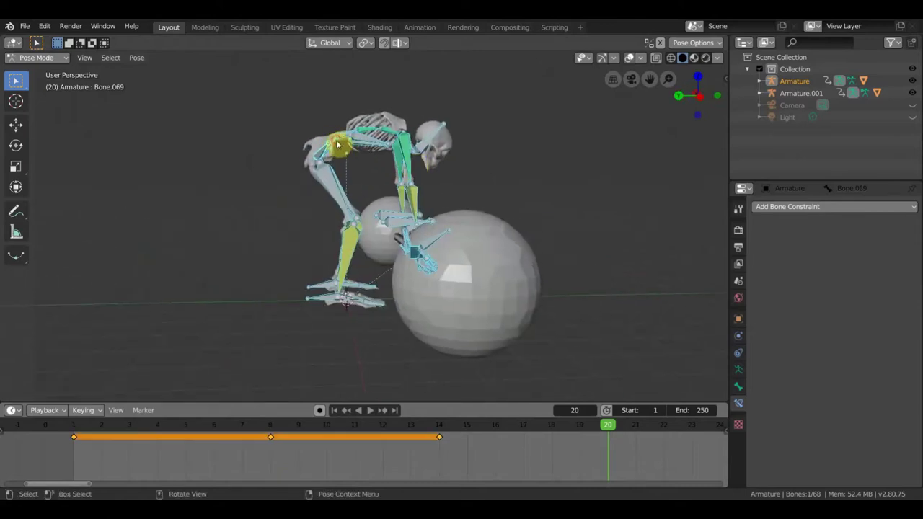
left_click(353, 148)
key("r")
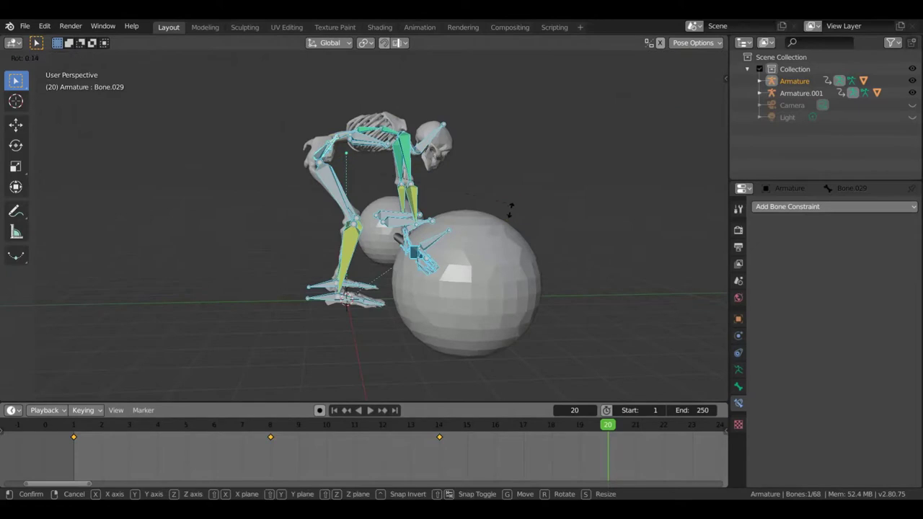
left_click(513, 231)
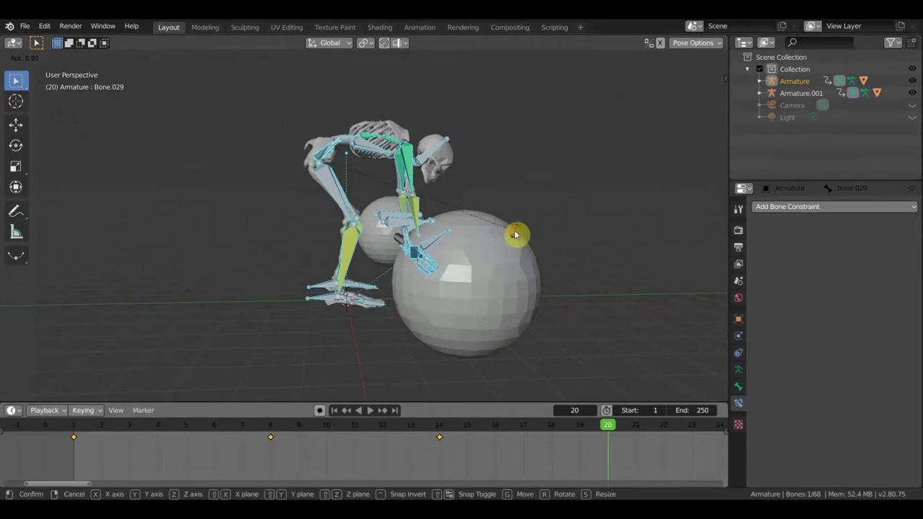
Rotate the neck bone Bone.034 by −50.9° to lift the head
mouse_move(469, 181)
middle_mouse_down()
mouse_move(408, 156)
mouse_move(491, 209)
middle_mouse_up()
left_click(406, 157)
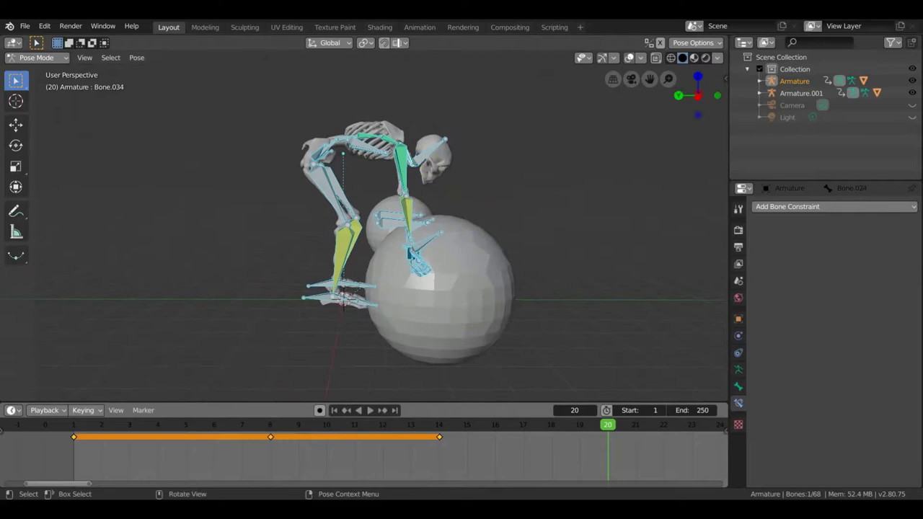
key("r")
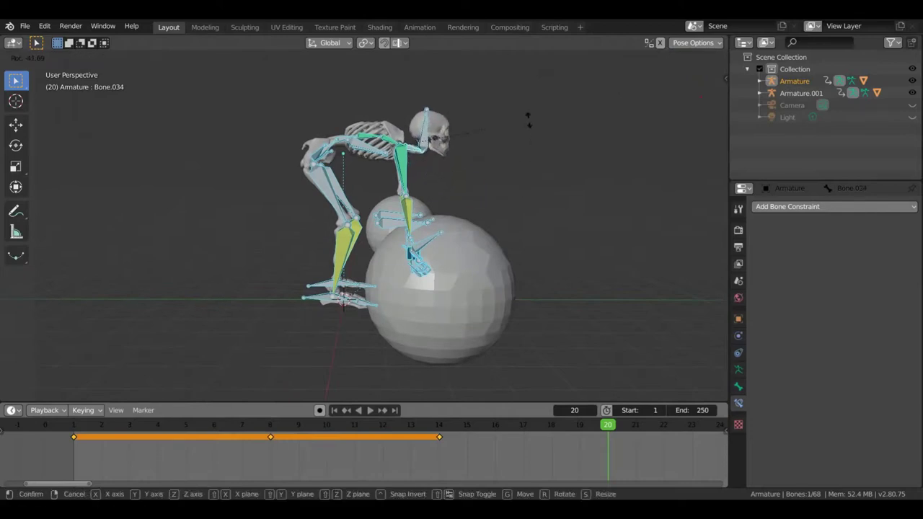
left_click(528, 123)
mouse_move(484, 151)
middle_mouse_down()
mouse_move(425, 144)
mouse_move(572, 142)
mouse_move(418, 148)
middle_mouse_up()
Key location and rotation for all 68 bones at frame 20
key("a")
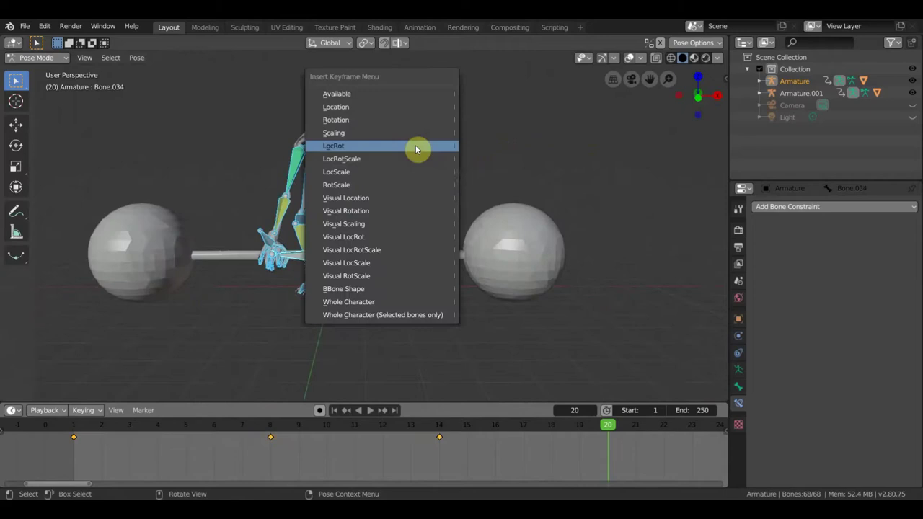
key("i")
left_click(416, 148)
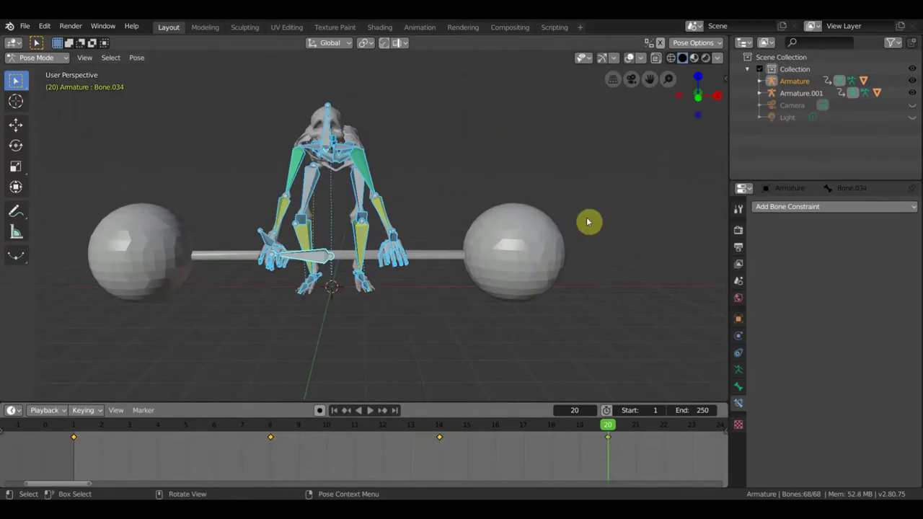
Hide the bone and grid overlays and inspect the lift from side and front
left_click(631, 59)
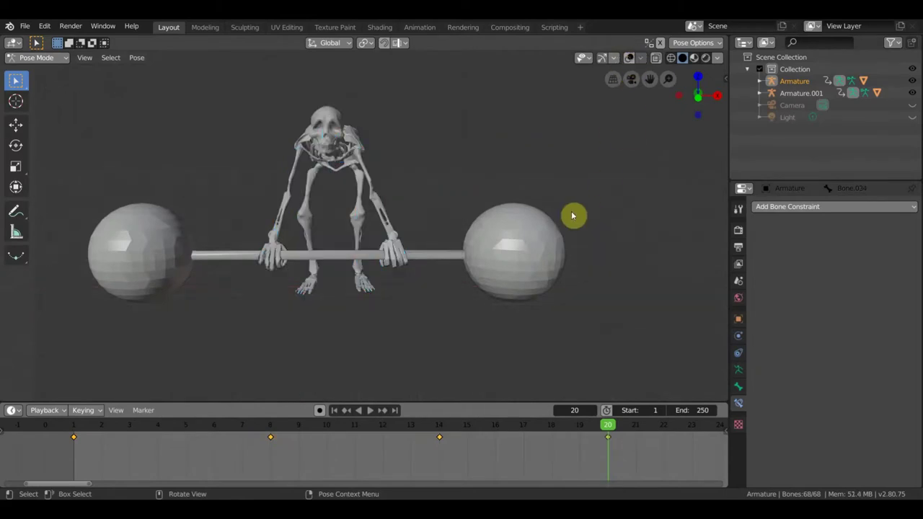
middle_click_drag(572, 216, 581, 214)
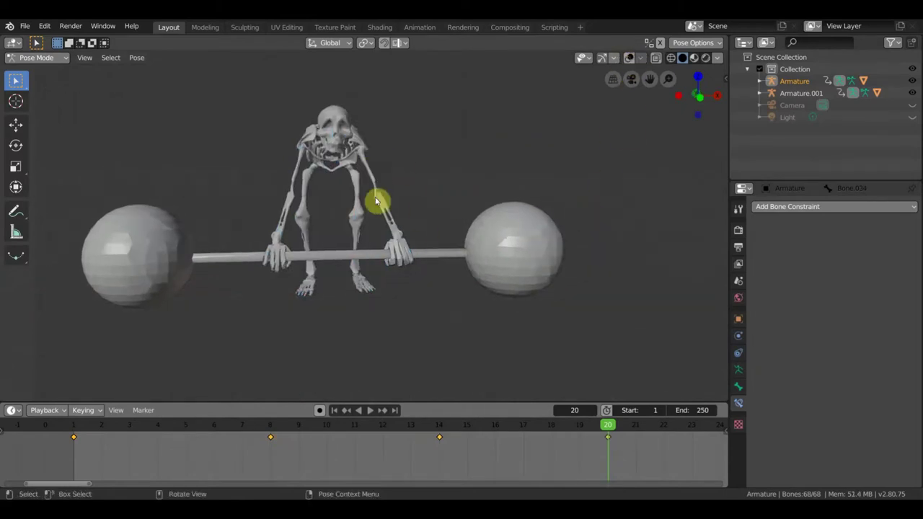
mouse_move(324, 226)
middle_mouse_down()
mouse_move(435, 233)
mouse_move(373, 196)
middle_mouse_up()
middle_click_drag(447, 202, 329, 202)
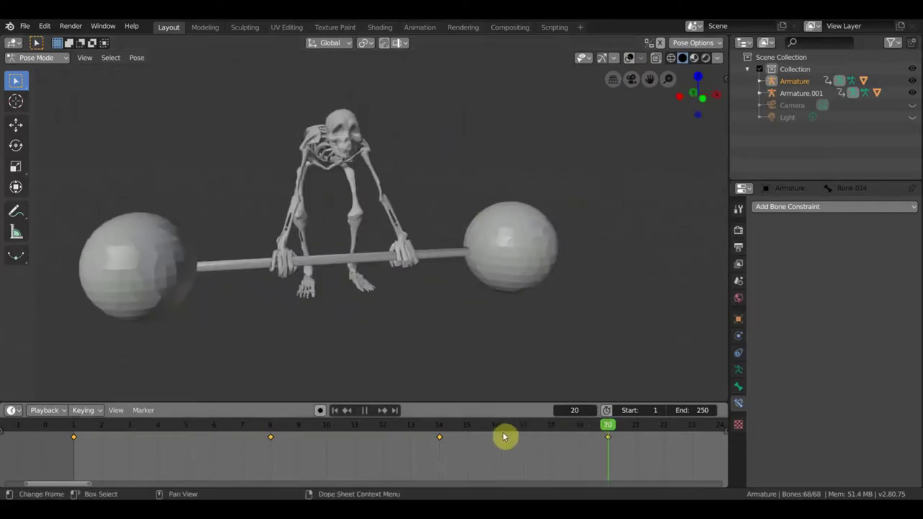
Play the animation backwards and scrub frames 14 to 20 to preview the lift
key("shift+ctrl+space")
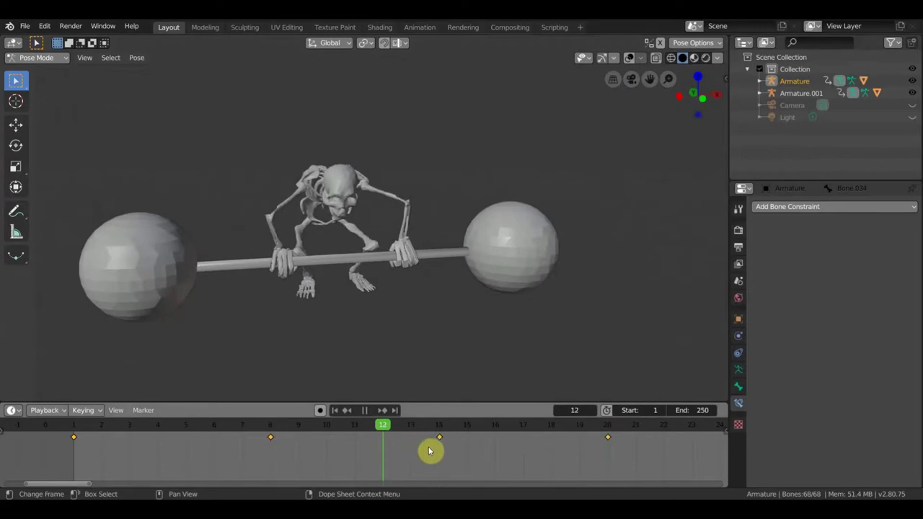
left_click_drag(502, 458, 615, 462)
key("space")
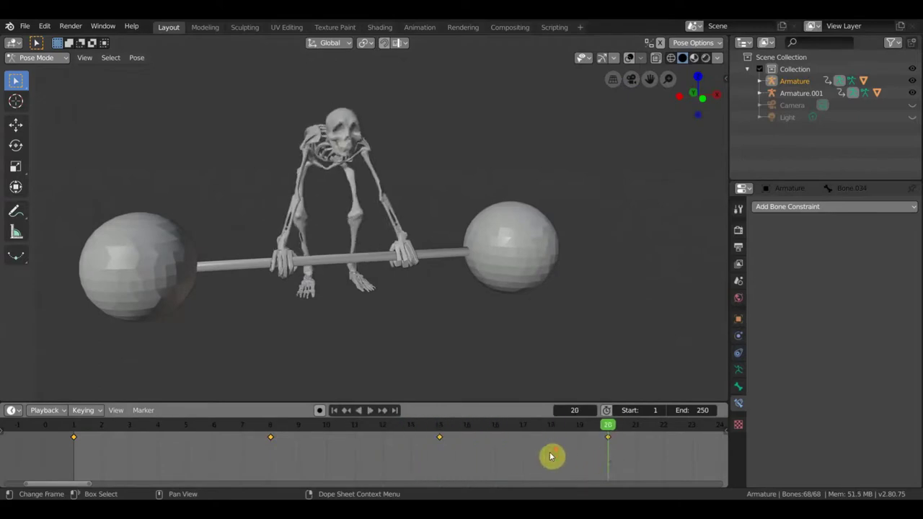
scroll(551, 454, "down", 3)
scroll(606, 452, "down", 2, "ctrl")
scroll(504, 462, "down", 4, "ctrl")
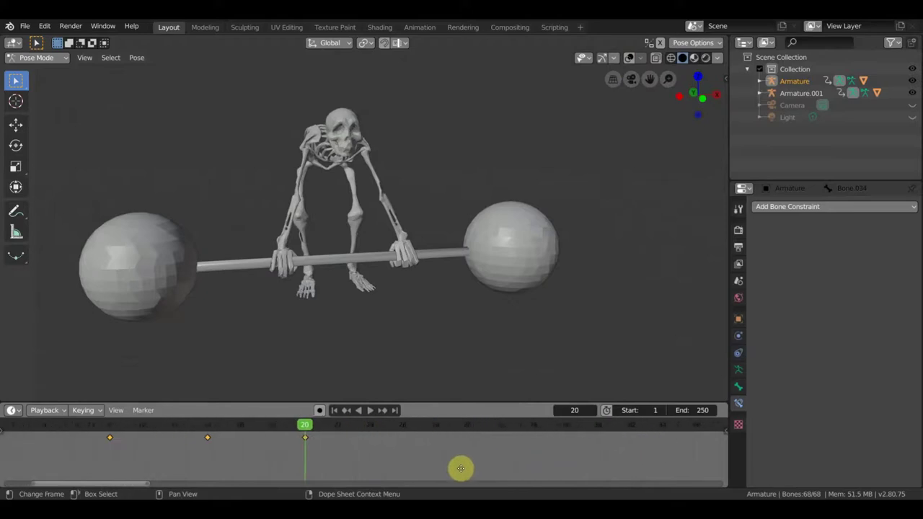
scroll(482, 462, "up", 2)
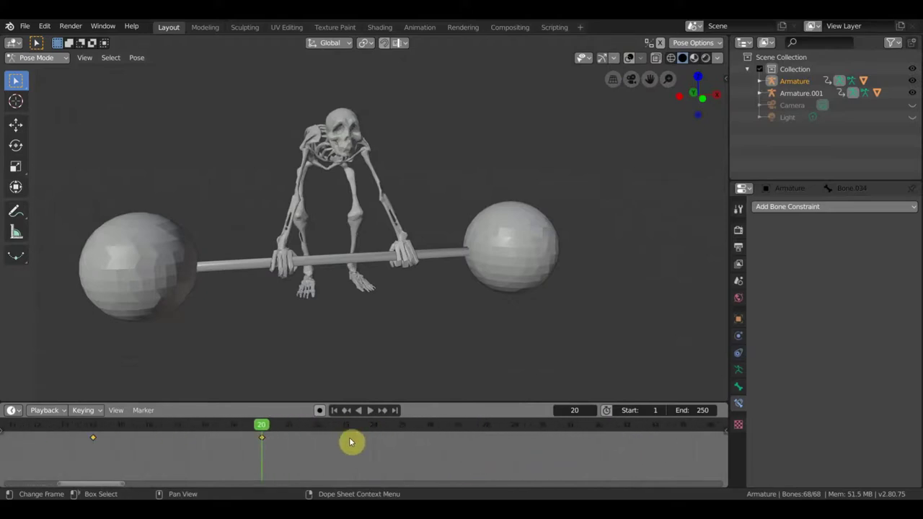
Play the animation to frame 26 and orbit to a side view of the skeleton
key("space")
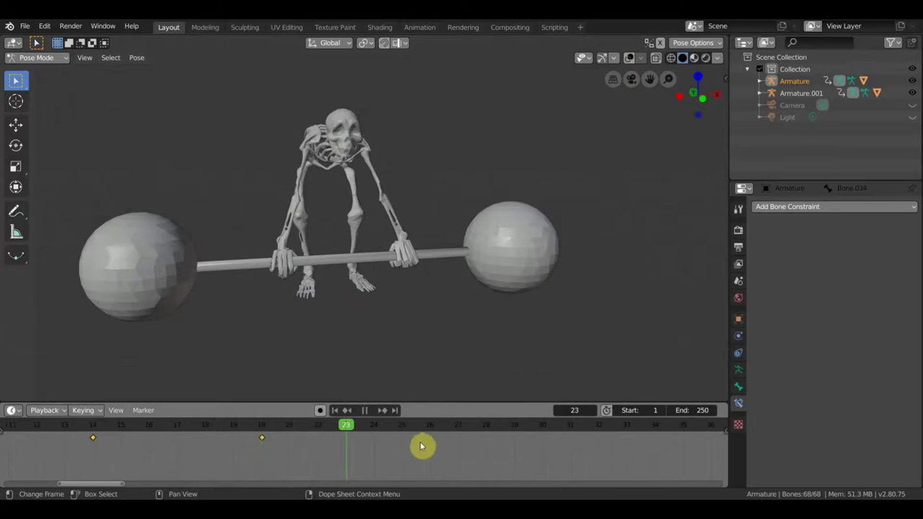
key("space")
middle_click_drag(431, 360, 429, 281)
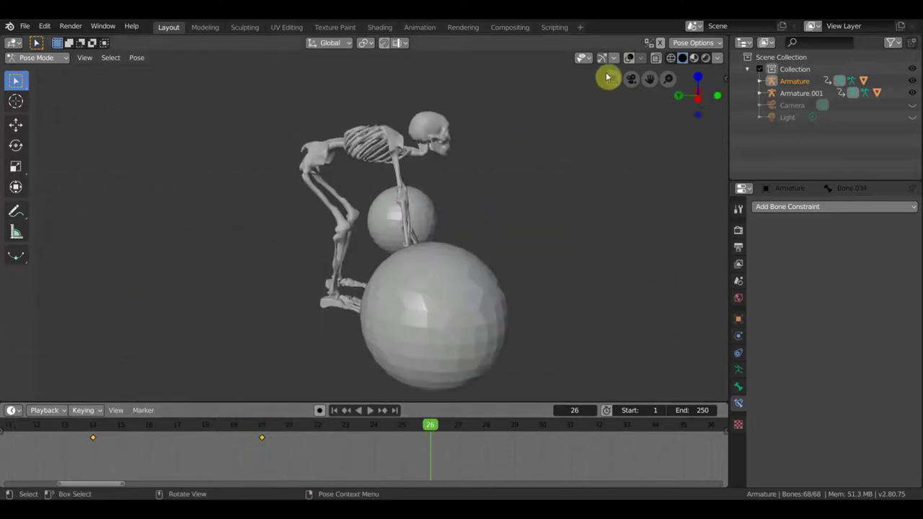
Show the bones and move Bone.029 down into a deeper crouch
left_click(629, 59)
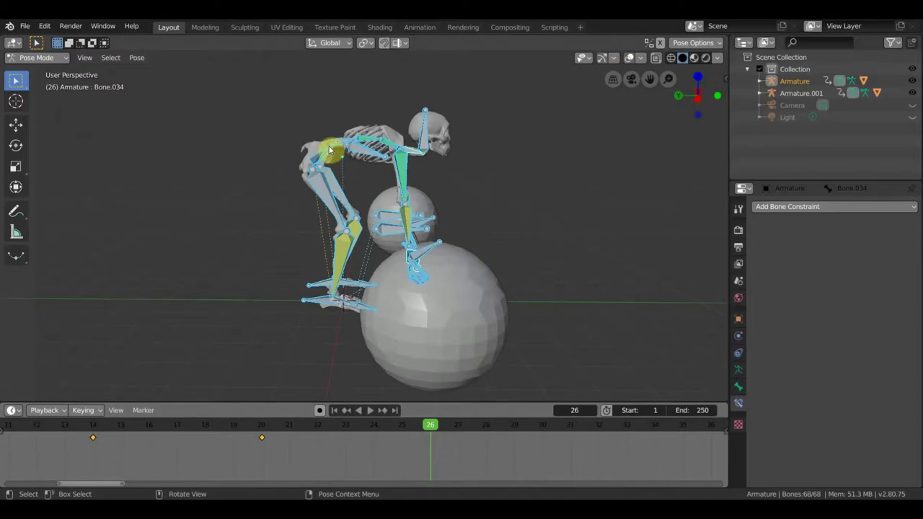
left_click(348, 186)
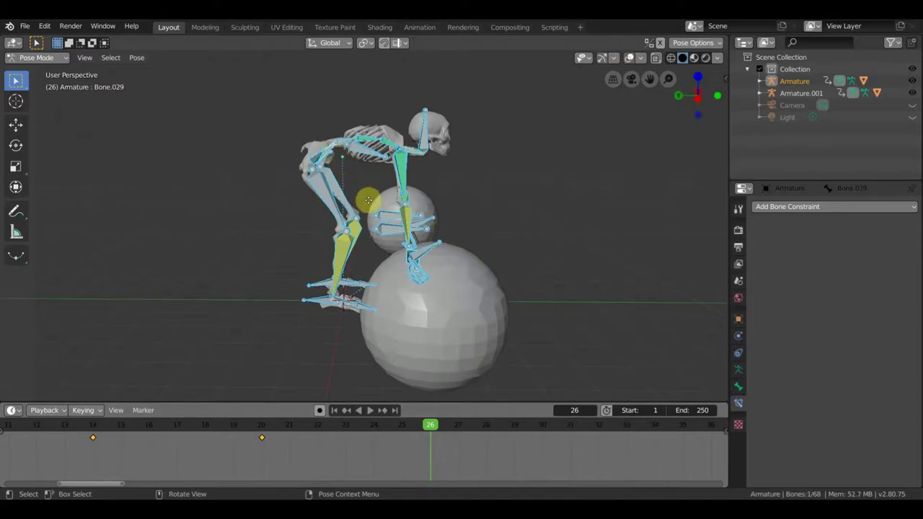
key("g")
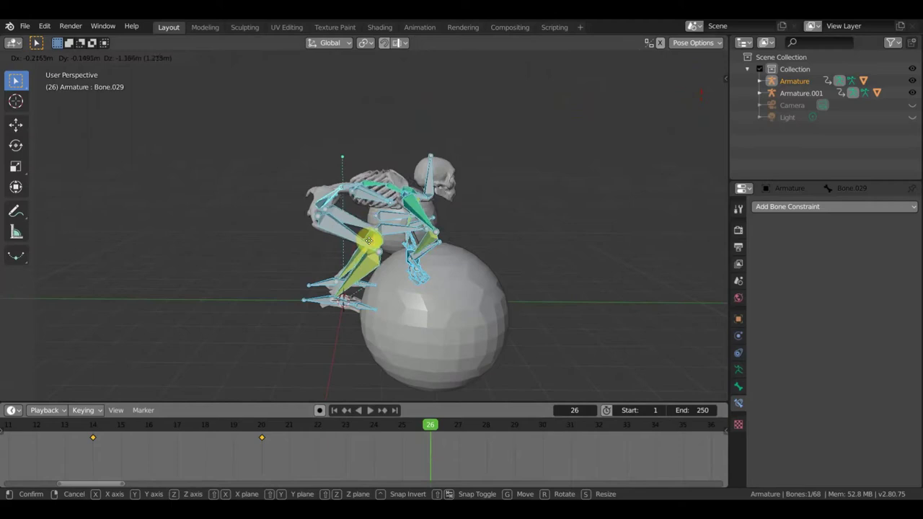
left_click(367, 242)
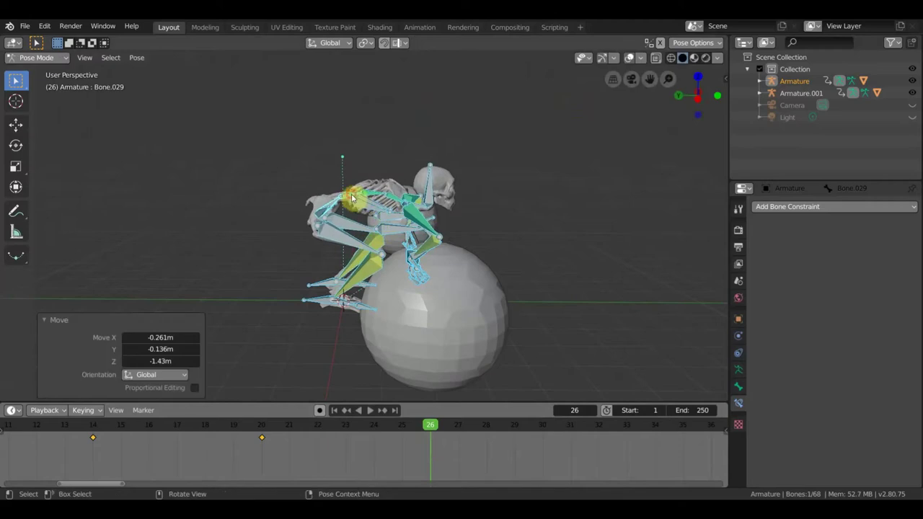
Tilt spine bone Bone.030 by −14.2° and rotate Bone.069 by 5.98°
left_click(359, 201)
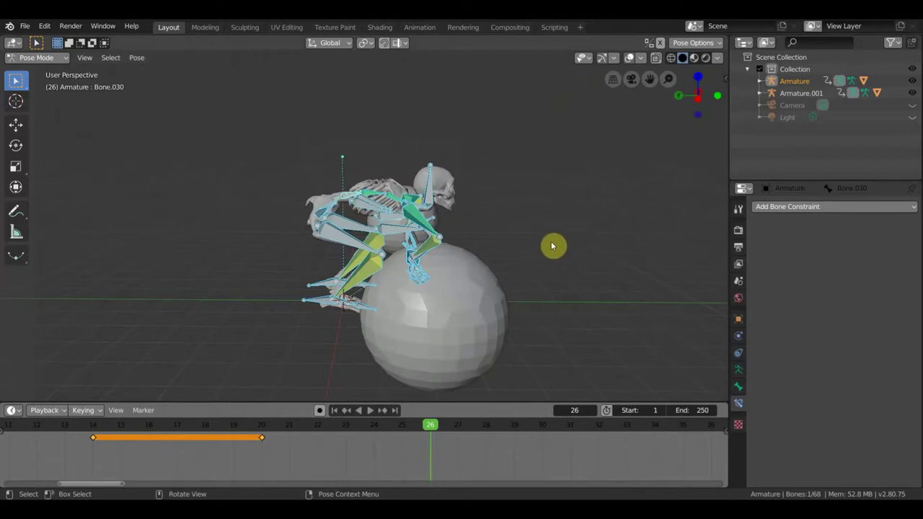
key("r")
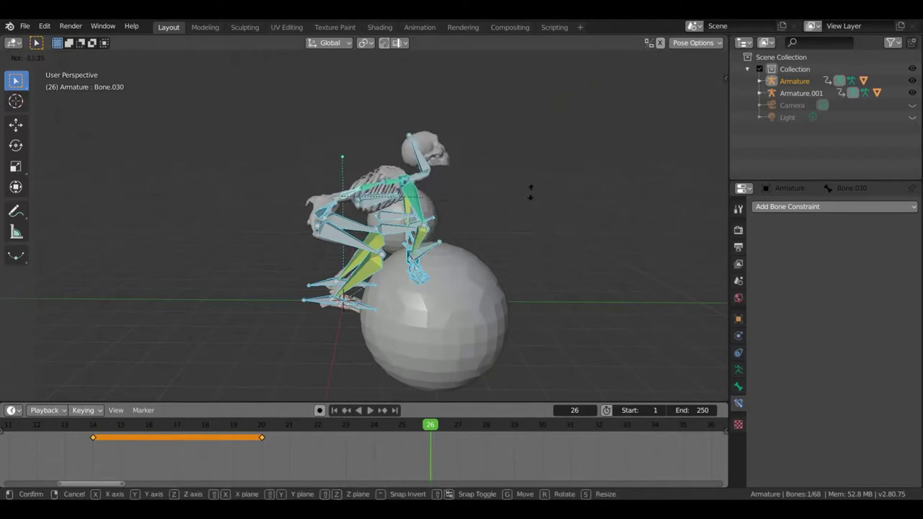
left_click(531, 194)
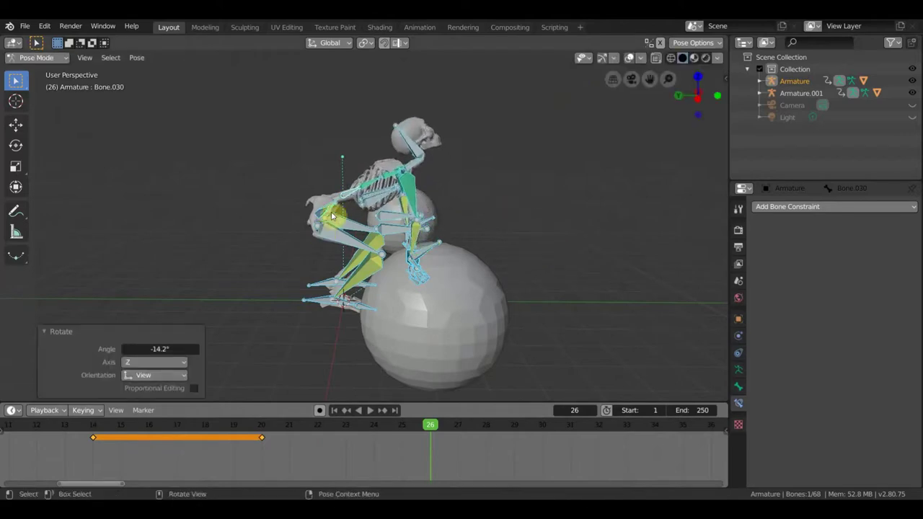
left_click(330, 209)
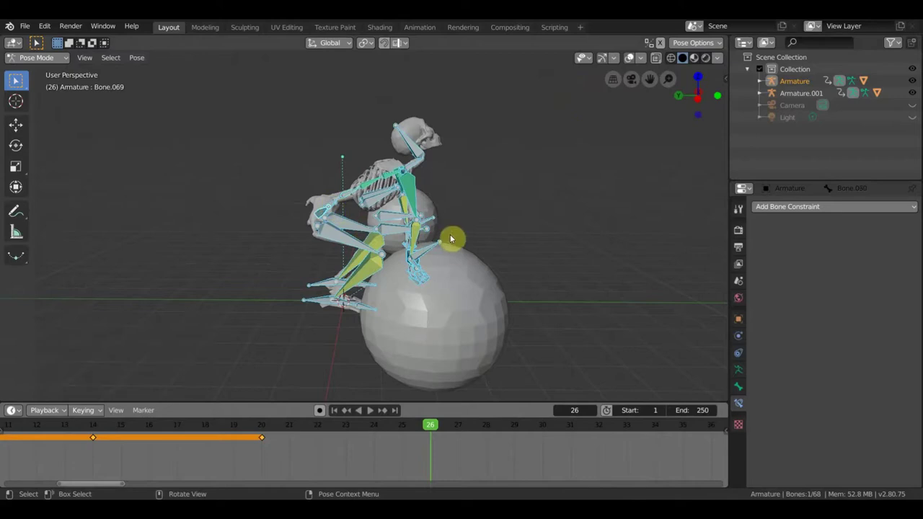
key("r")
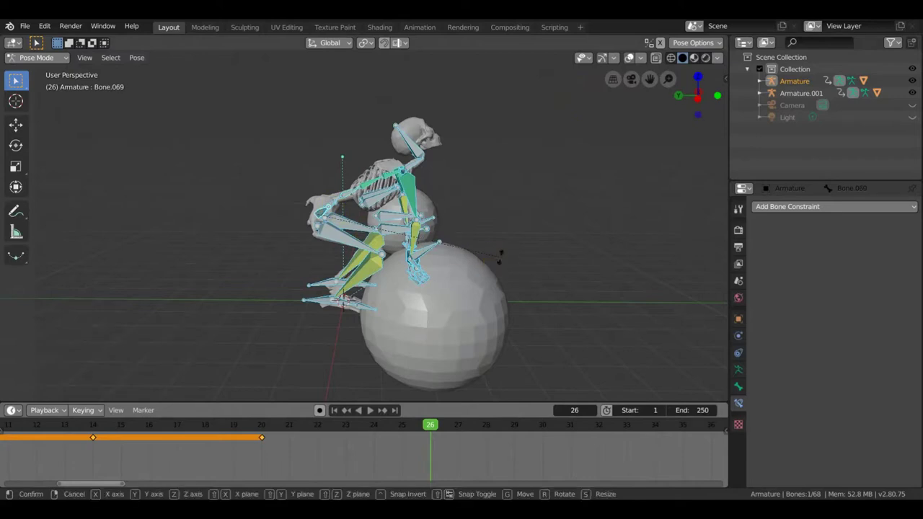
left_click(334, 207)
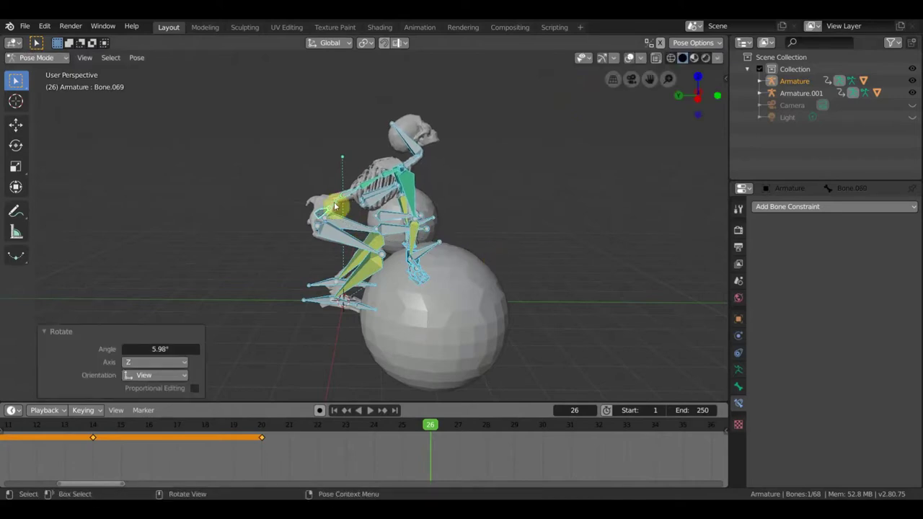
Rotate Bone.029 by 28.6° and shift the posed body slightly
left_click(356, 208)
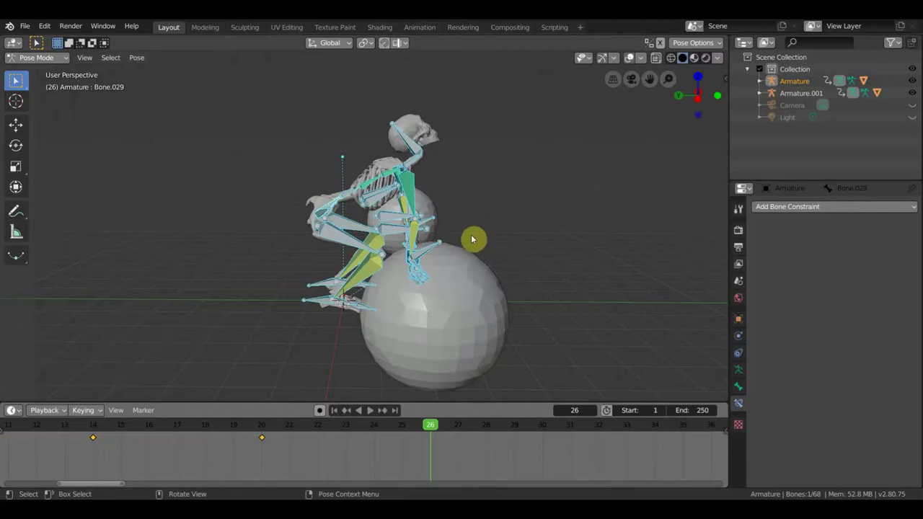
key("r")
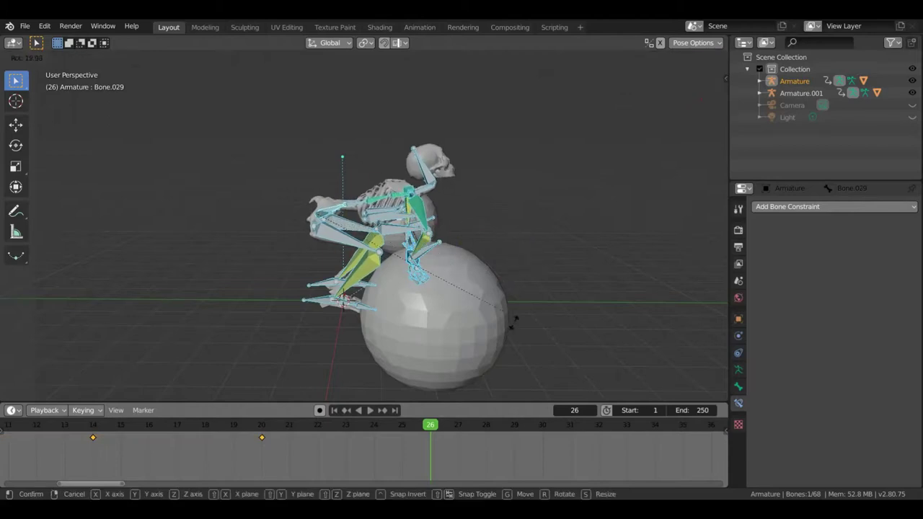
left_click(534, 308)
middle_click_drag(534, 309, 435, 291)
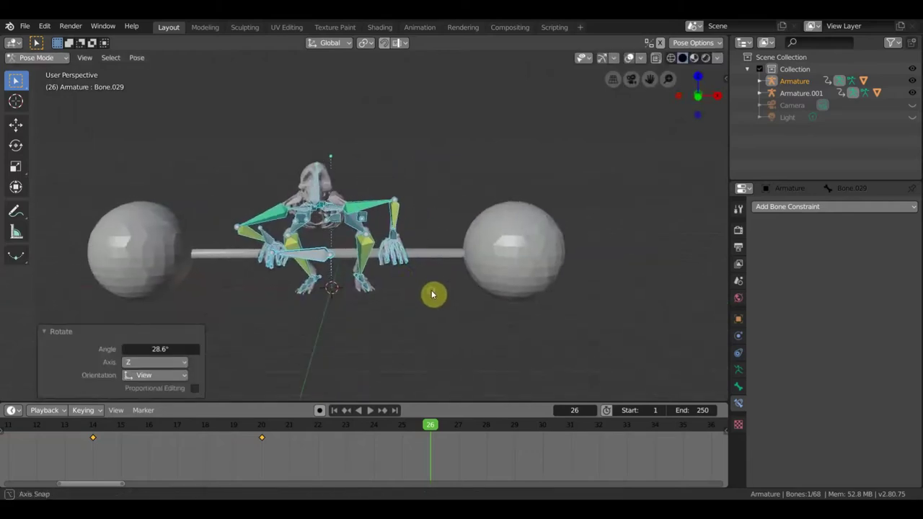
key("g")
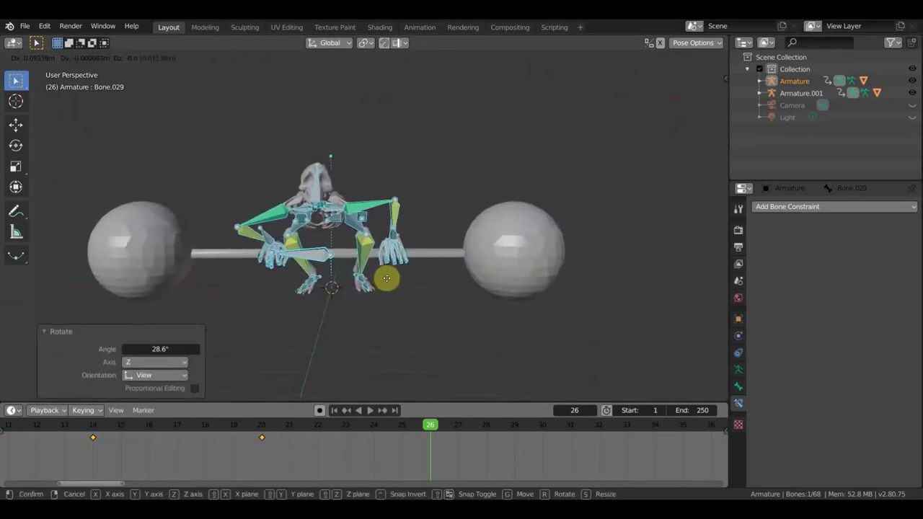
left_click(380, 272)
Raise Bone.029 about 0.492 m on Z and turn it 15.4°
middle_click_drag(380, 270, 425, 250)
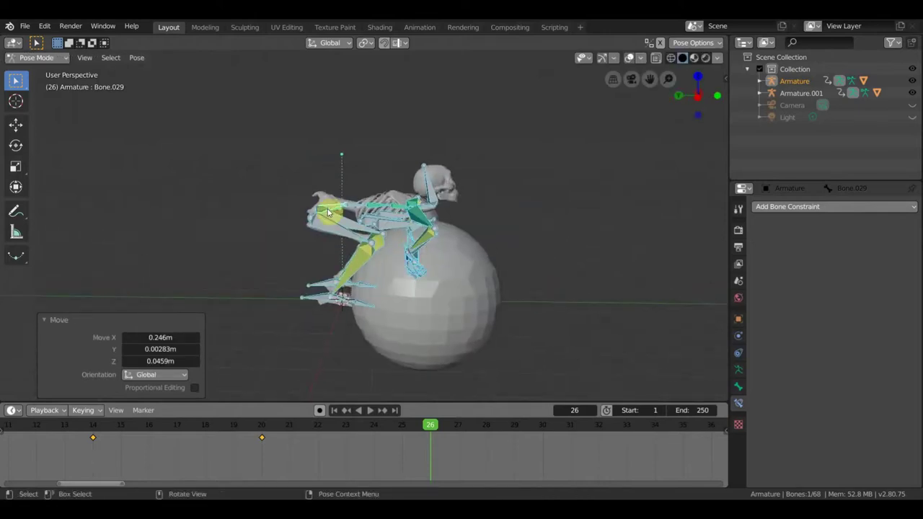
key("g")
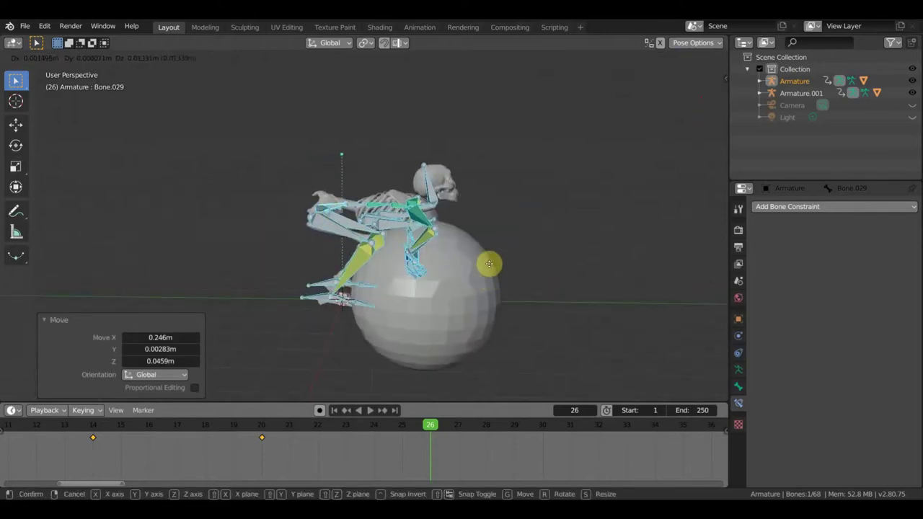
left_click(486, 257)
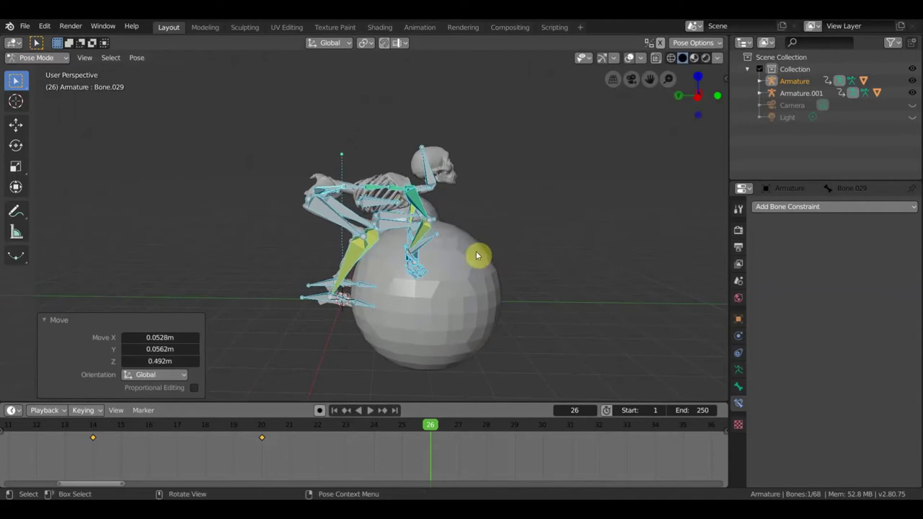
key("r")
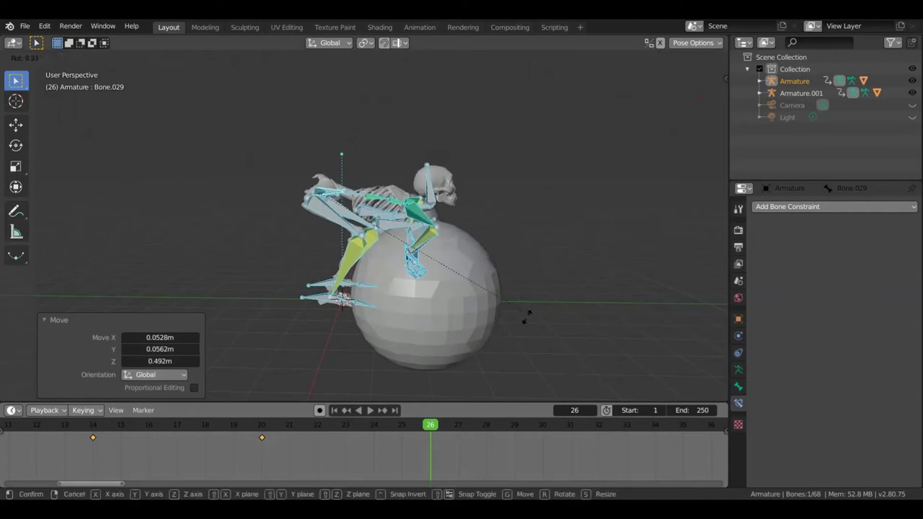
left_click(523, 340)
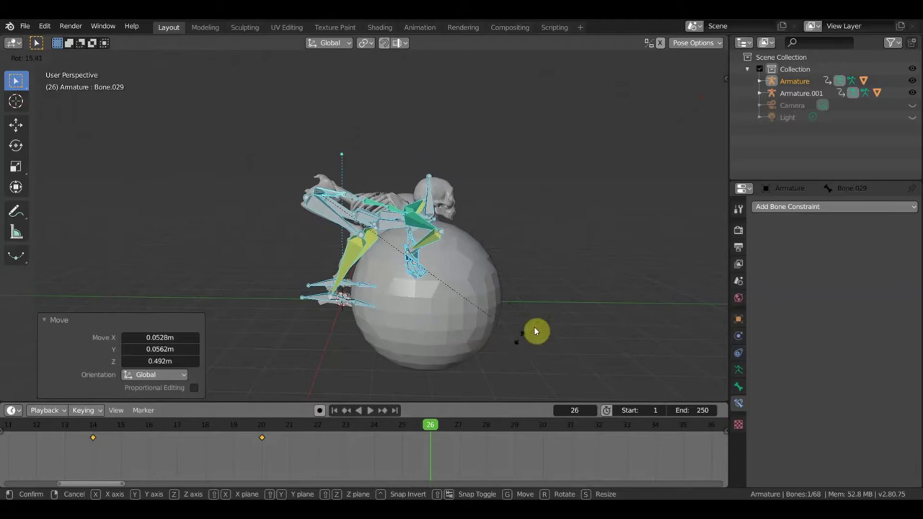
mouse_move(488, 312)
middle_mouse_down()
mouse_move(444, 311)
mouse_move(551, 312)
mouse_move(474, 307)
mouse_move(506, 270)
middle_mouse_up()
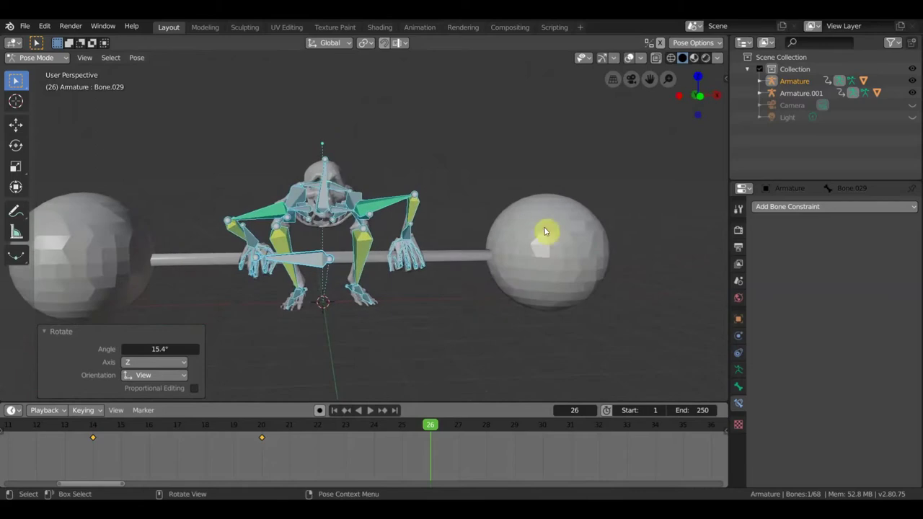
Key location and rotation for all bones at frame 26
key("a")
key("i")
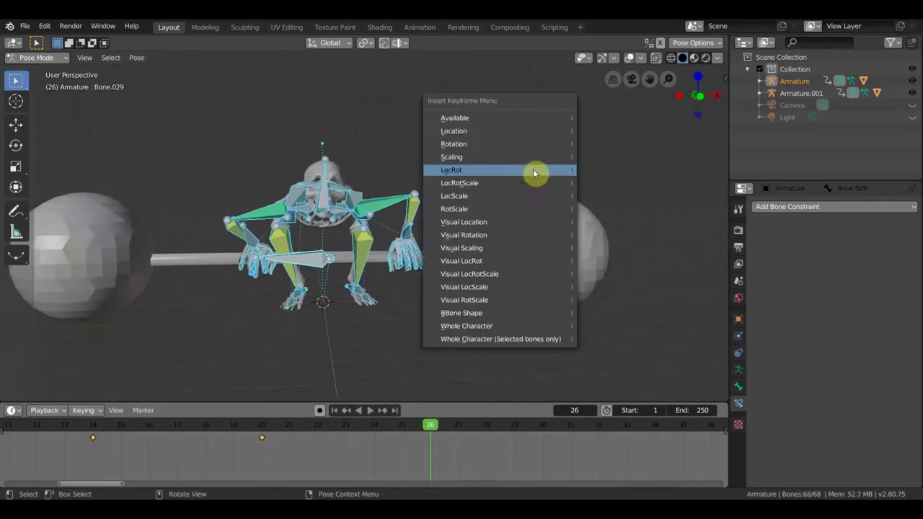
left_click(534, 171)
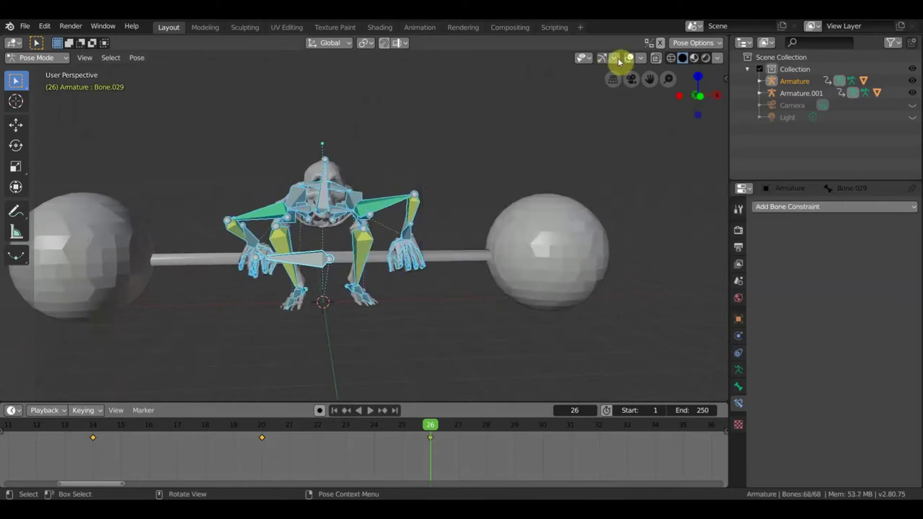
Hide the bone and grid overlays and scrub back through frames to review the lift
left_click(630, 59)
mouse_move(497, 173)
middle_mouse_down()
mouse_move(711, 189)
mouse_move(589, 190)
mouse_move(495, 175)
middle_mouse_up()
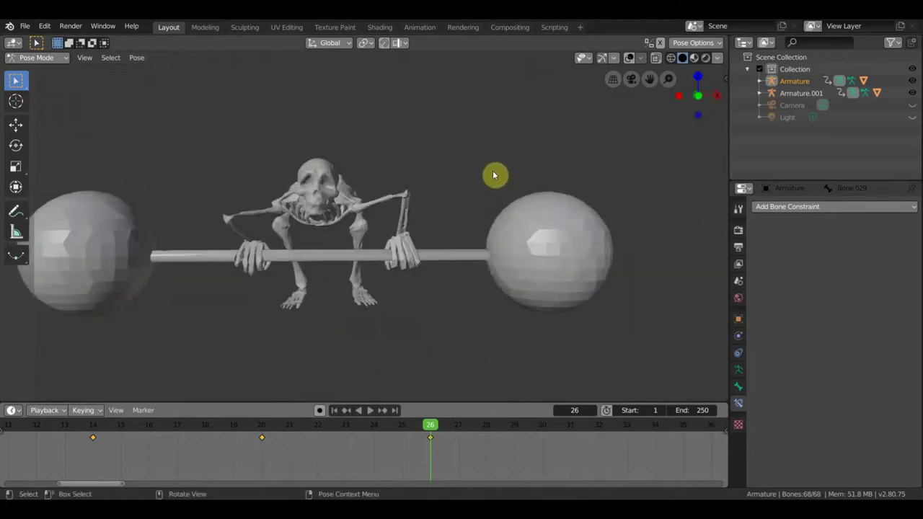
mouse_move(388, 439)
left_mouse_down()
mouse_move(122, 434)
mouse_move(428, 436)
left_mouse_up()
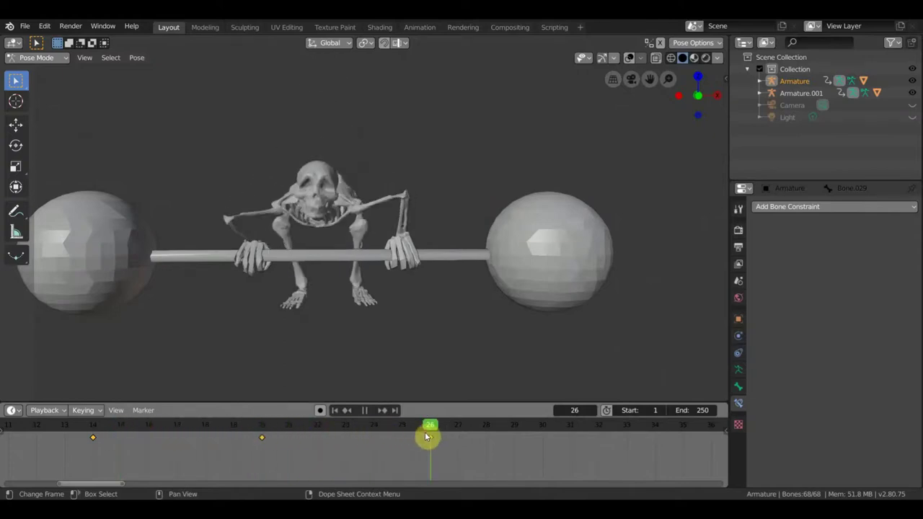
scroll(384, 320, "down", 3)
middle_click_drag(384, 319, 435, 314)
scroll(433, 315, "up", 3)
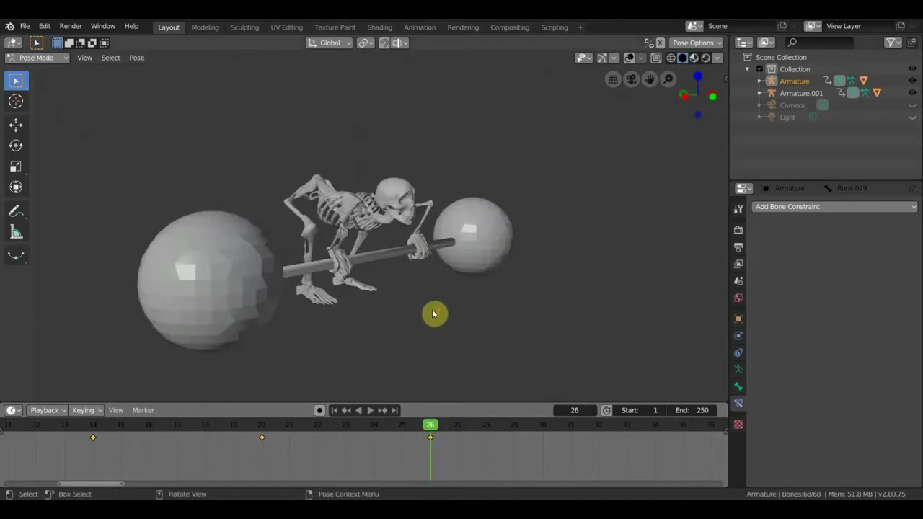
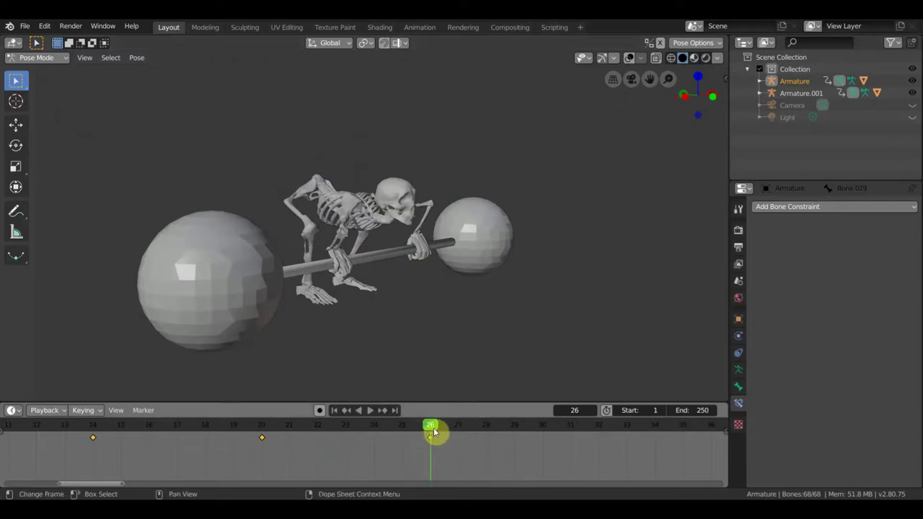
Play the animation to frame 34 and show the bone overlays from the side
key("space")
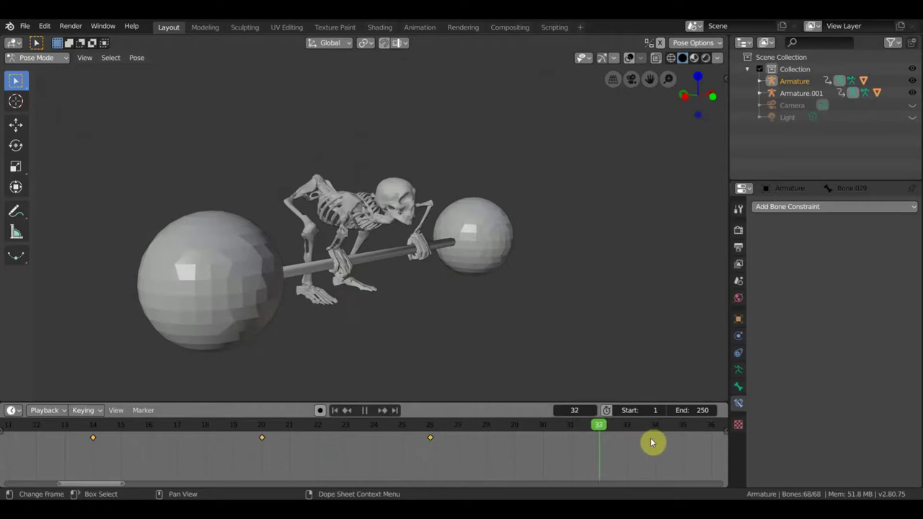
key("space")
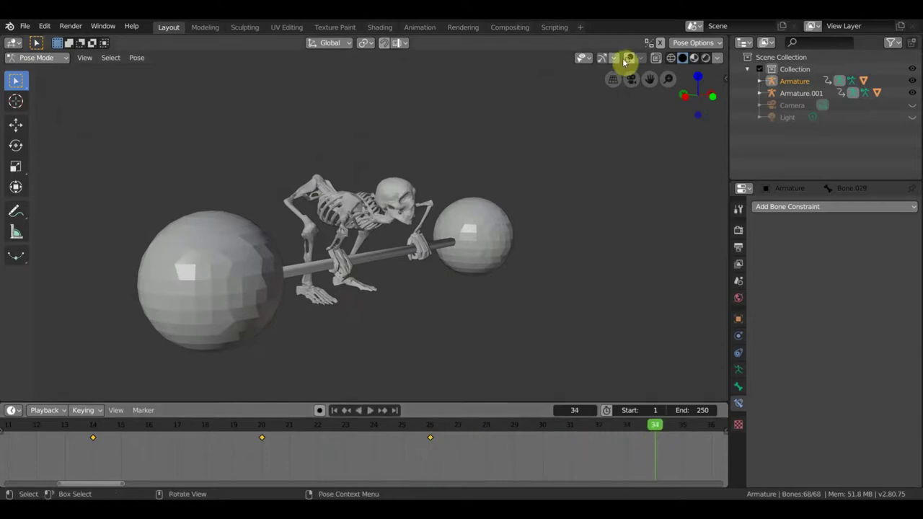
left_click(631, 59)
middle_click_drag(564, 134, 554, 177)
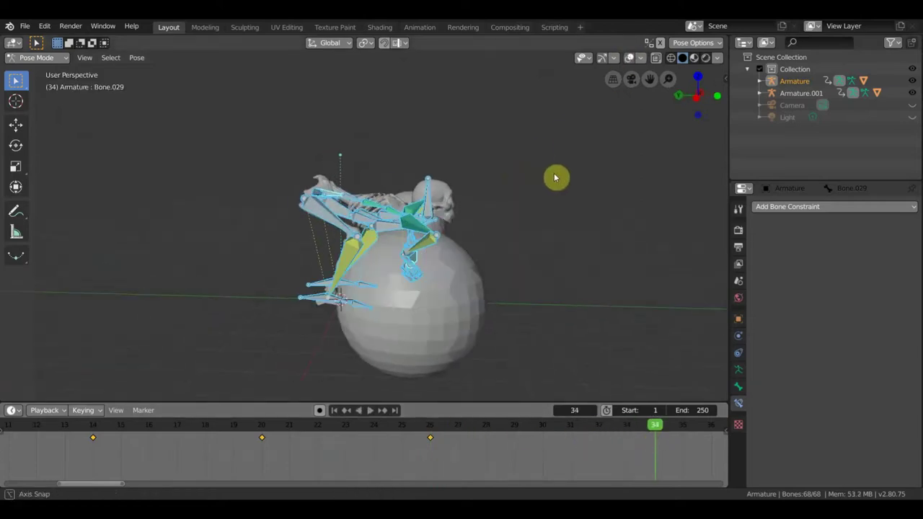
Rotate the lower back bones to lift the torso out of the squat
left_click(369, 205)
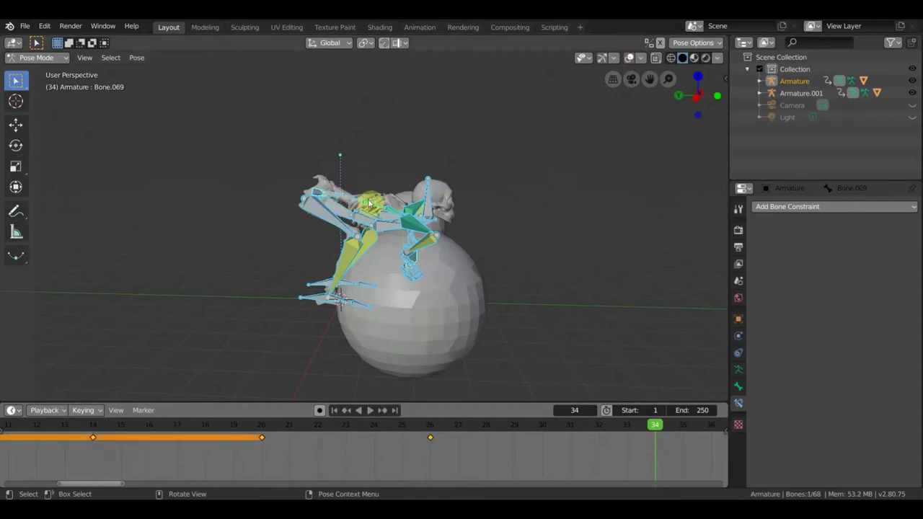
left_click(336, 193)
key("r")
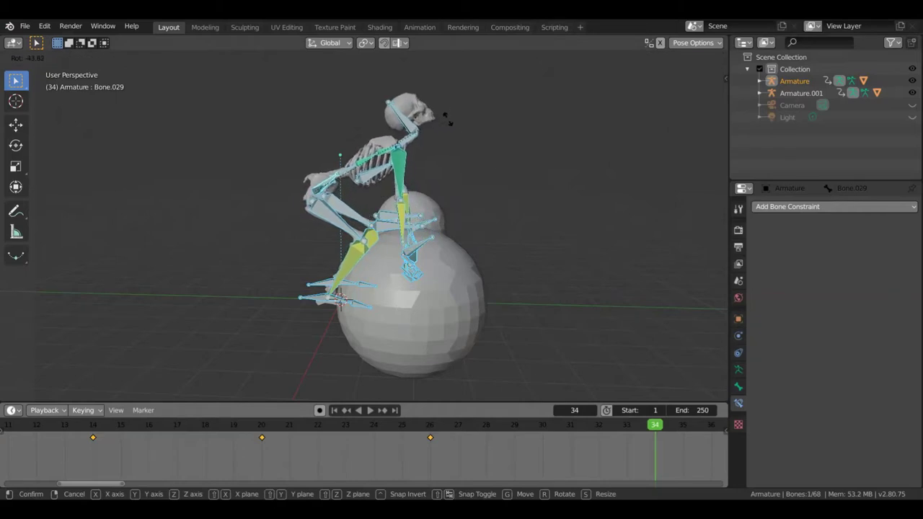
left_click(416, 140)
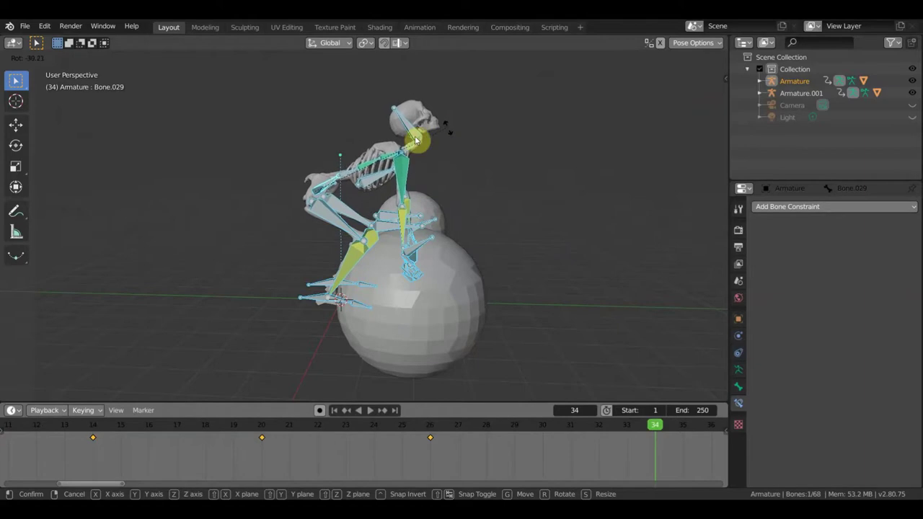
Tilt the neck bone Bone.035 so the head lifts upward
left_click(502, 172)
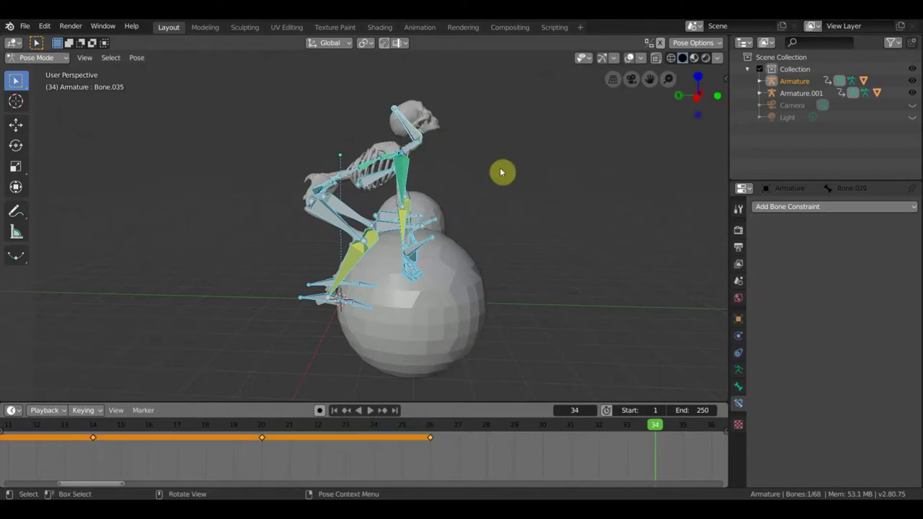
key("r")
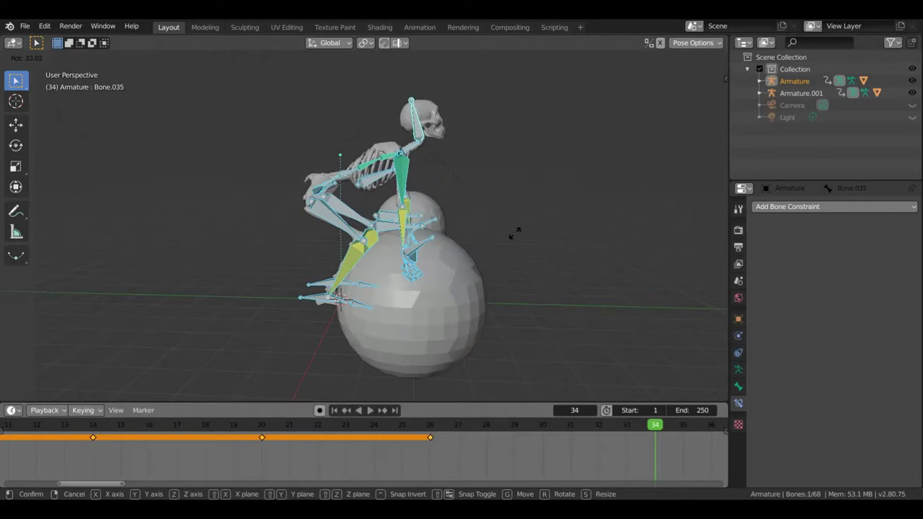
left_click(537, 230)
mouse_move(533, 231)
middle_mouse_down()
mouse_move(426, 227)
mouse_move(482, 229)
mouse_move(469, 223)
middle_mouse_up()
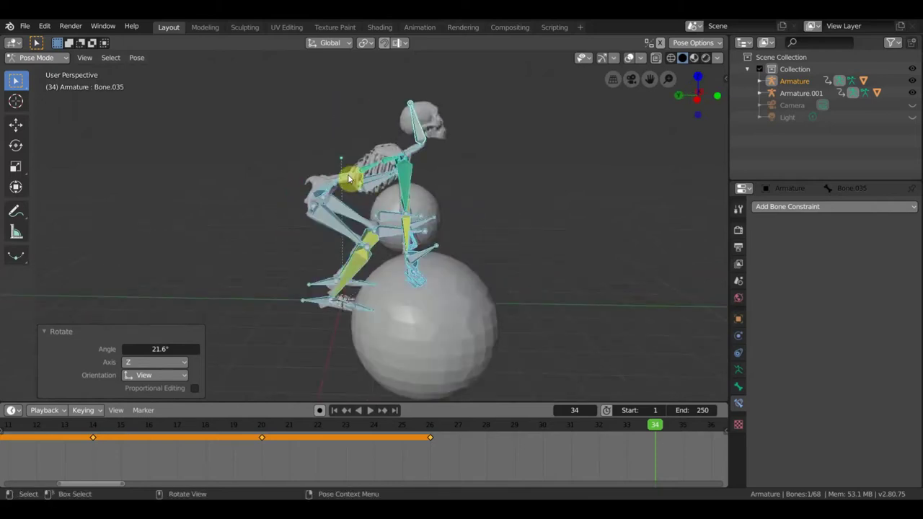
Tilt upper spine Bone.030 by 17° and rotate back bone Bone.029 again
left_click(449, 191)
key("r")
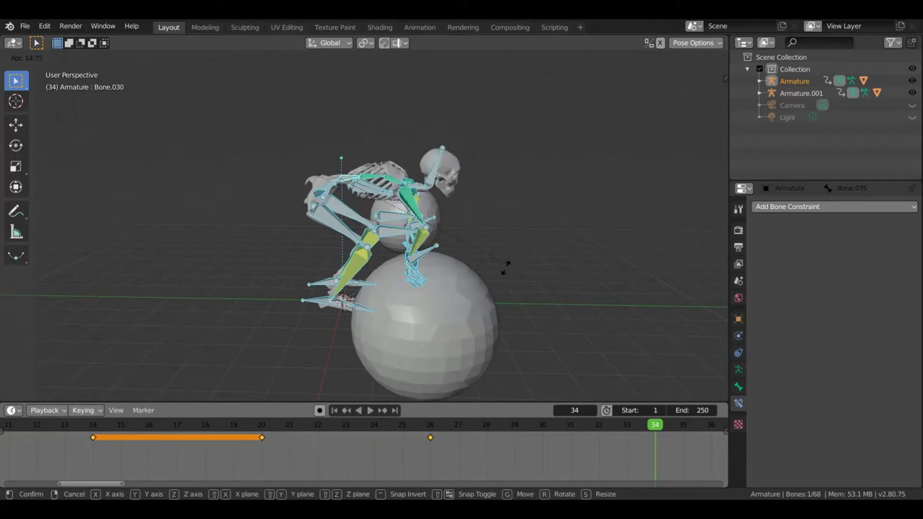
left_click(341, 195)
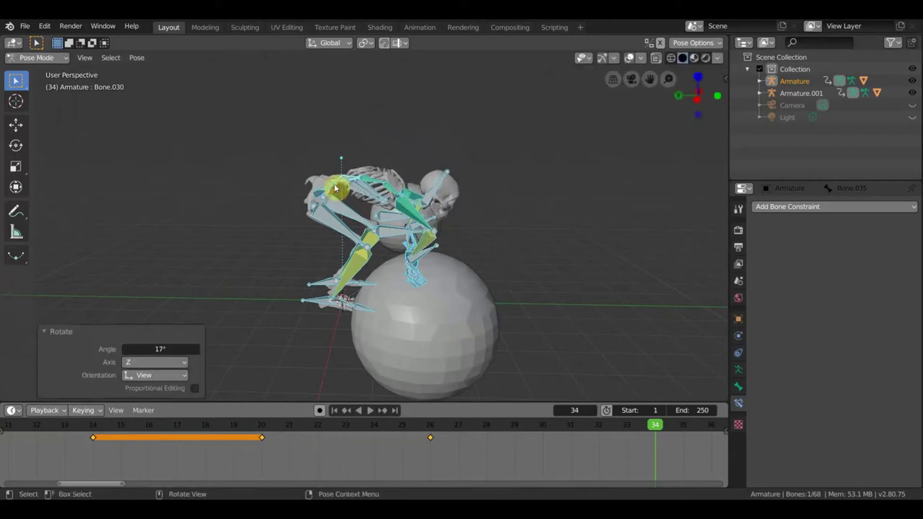
left_click(442, 196)
key("r")
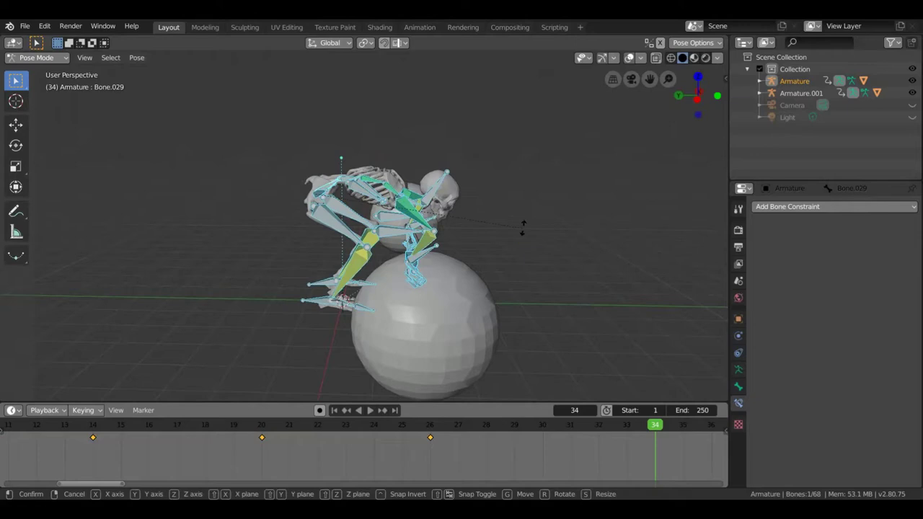
left_click(482, 158)
mouse_move(472, 189)
middle_mouse_down()
mouse_move(421, 182)
mouse_move(496, 183)
mouse_move(339, 169)
middle_mouse_up()
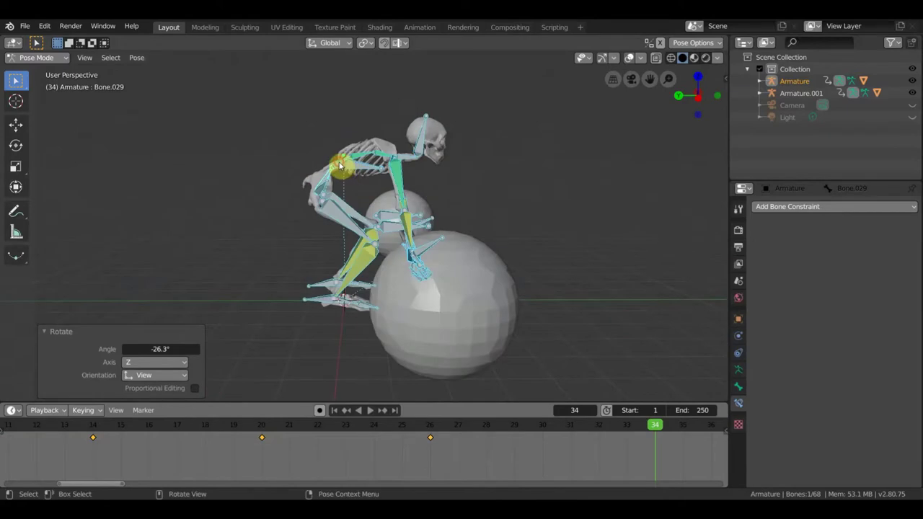
From the front, make small further rotations to Bone.030 and Bone.029
left_click(375, 171)
left_click(338, 165)
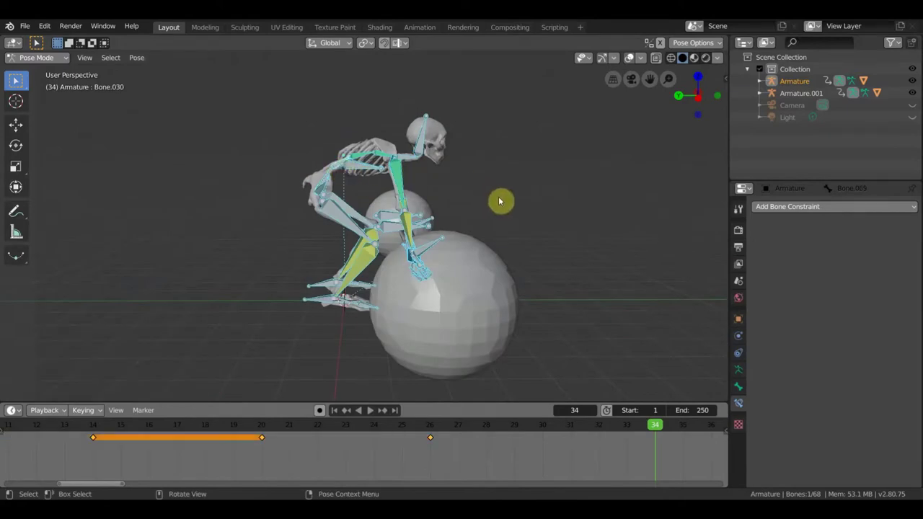
key("r")
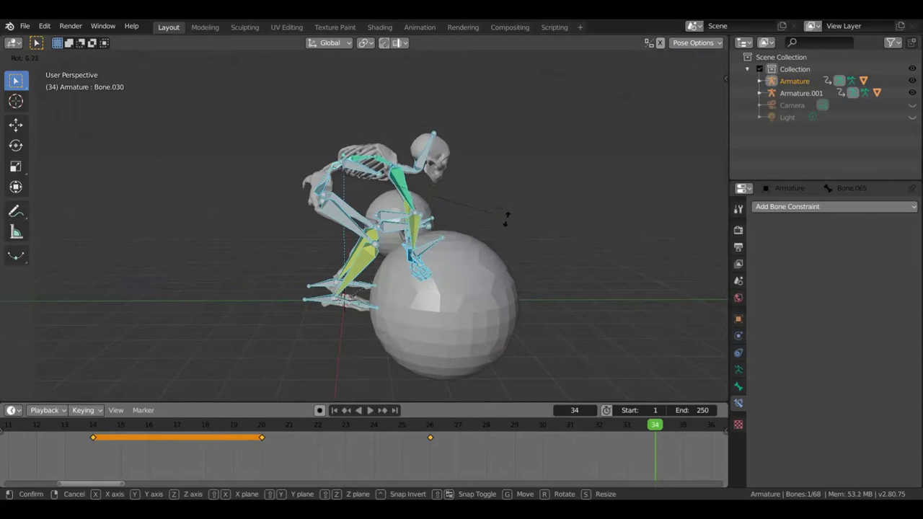
left_click(324, 184)
left_click(329, 175)
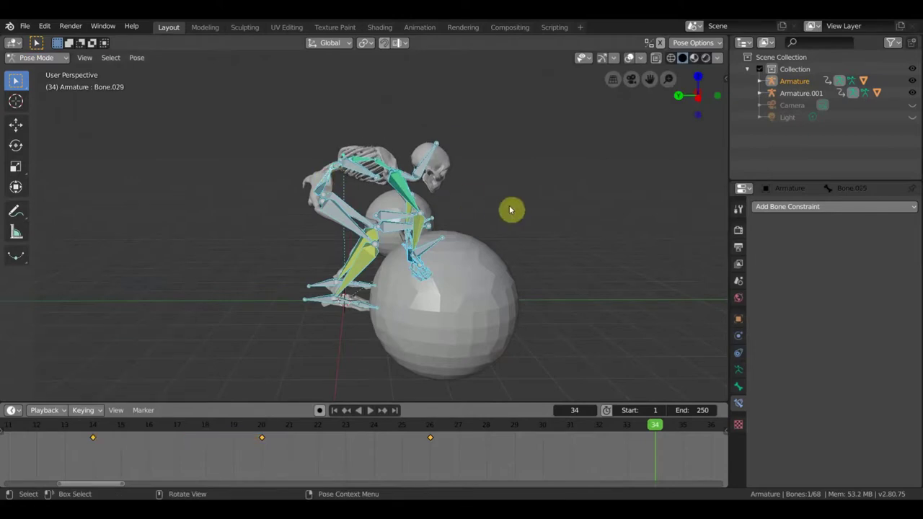
key("r")
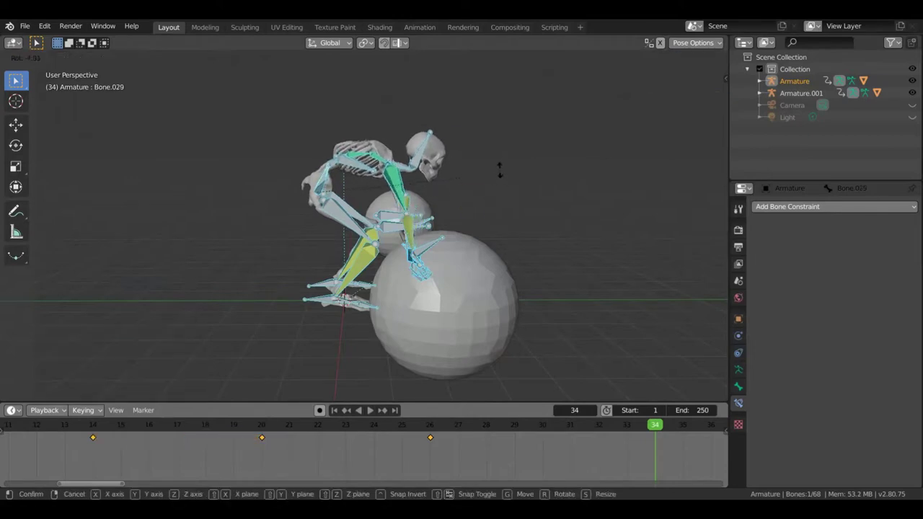
left_click(495, 159)
middle_click_drag(506, 187, 409, 181)
Insert a LocRot keyframe for all bones at frame 34
key("a")
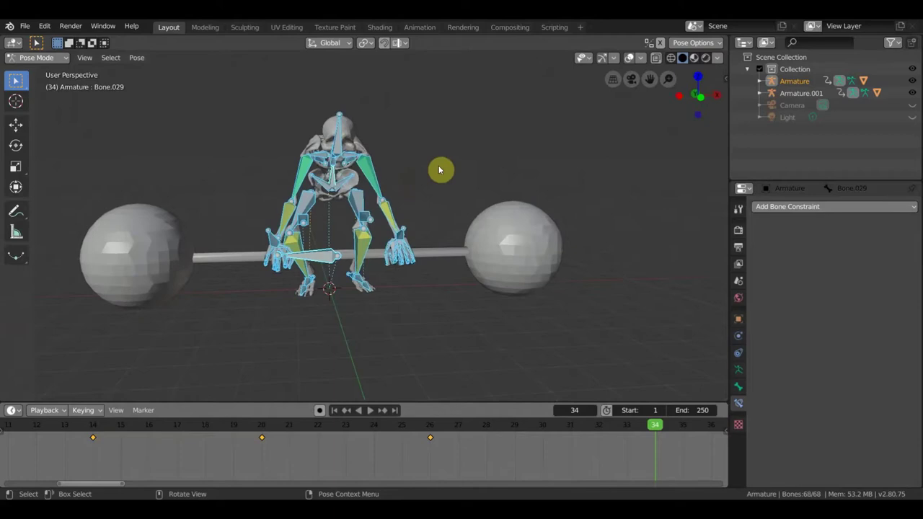
key("i")
left_click(439, 167)
Hide overlays and scrub between frames 26 and 34 to preview the rising motion
left_click(628, 57)
scroll(478, 221, "down", 2)
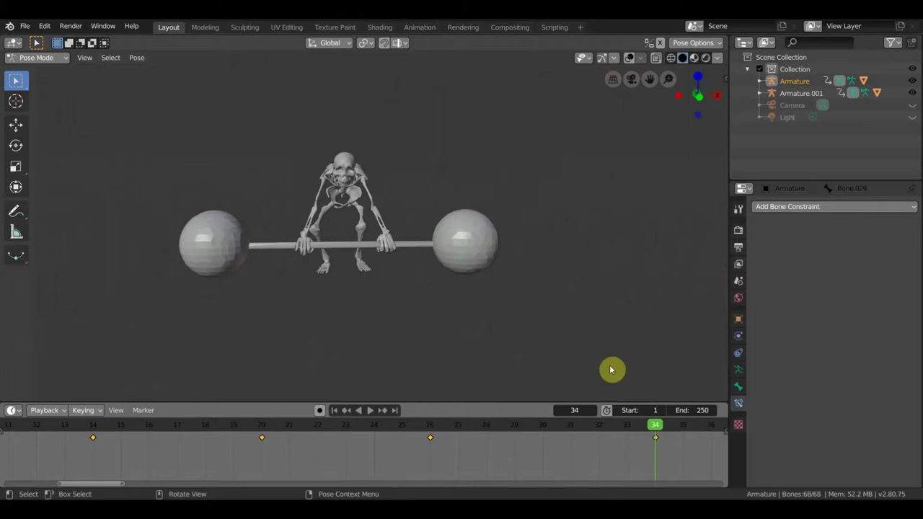
mouse_move(657, 427)
left_mouse_down()
mouse_move(487, 431)
mouse_move(117, 412)
mouse_move(586, 426)
mouse_move(646, 441)
mouse_move(646, 452)
mouse_move(422, 431)
mouse_move(441, 428)
left_mouse_up()
left_click_drag(515, 433, 655, 447)
scroll(609, 456, "down", 2)
scroll(607, 457, "down", 1)
middle_click_drag(608, 457, 359, 471)
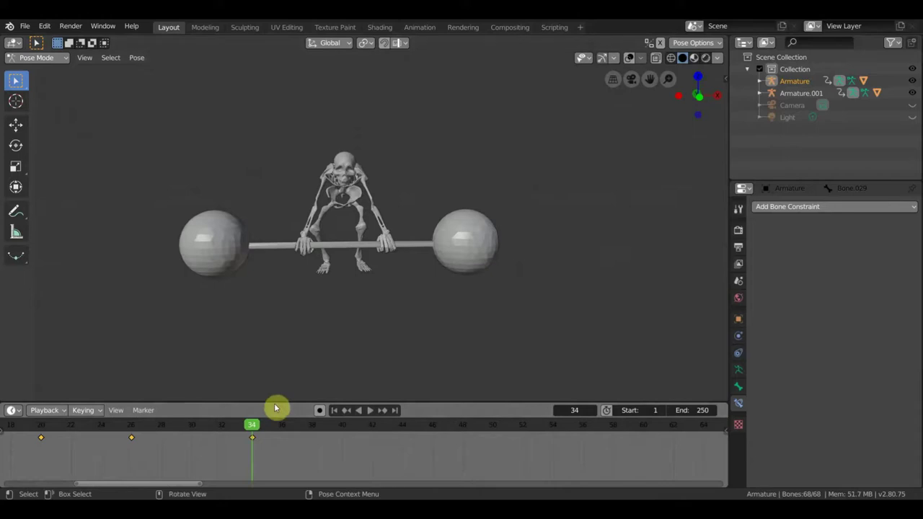
mouse_move(235, 429)
left_mouse_down()
mouse_move(144, 431)
mouse_move(161, 432)
left_mouse_up()
left_click(238, 445)
At frame 34, with overlays on, move back bone Bone.029 up 1.08 m
left_click_drag(249, 447, 251, 448)
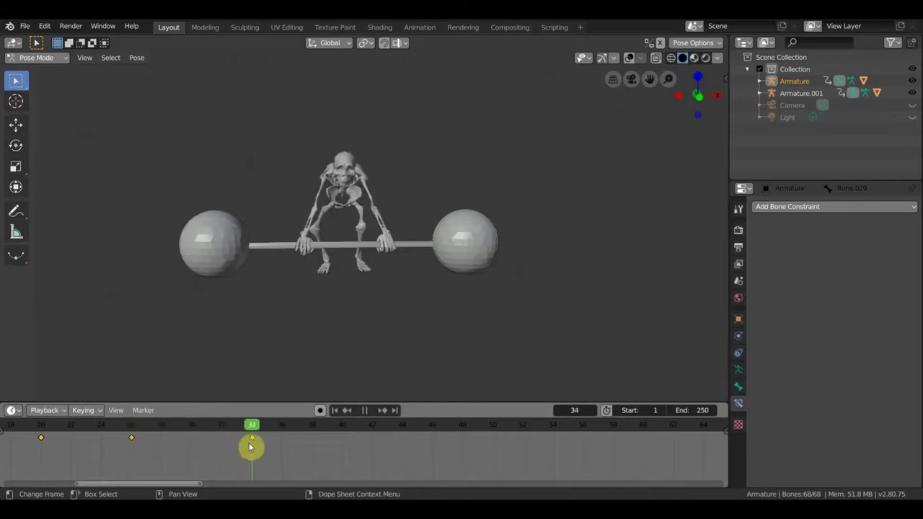
mouse_move(302, 317)
middle_mouse_down()
mouse_move(385, 315)
mouse_move(404, 288)
middle_mouse_up()
scroll(392, 288, "up", 4)
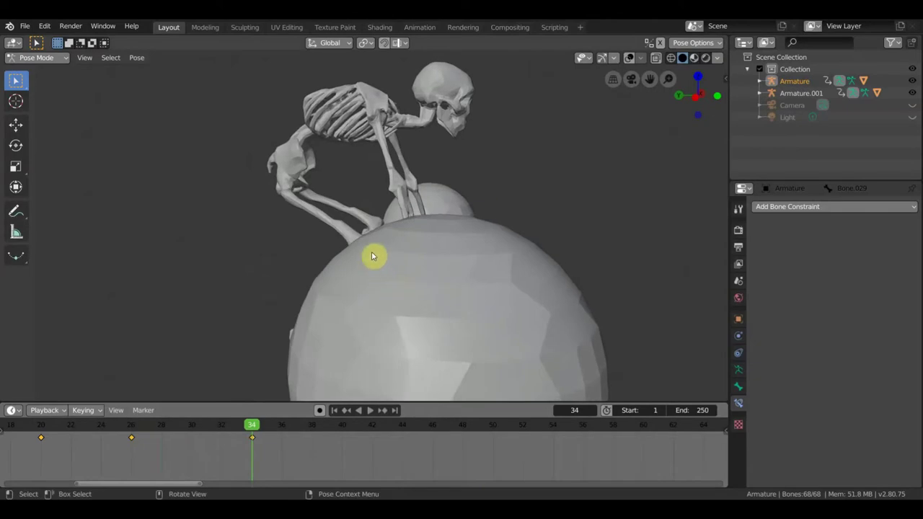
scroll(370, 191, "down", 5)
left_click(602, 58)
middle_click_drag(424, 146, 361, 175)
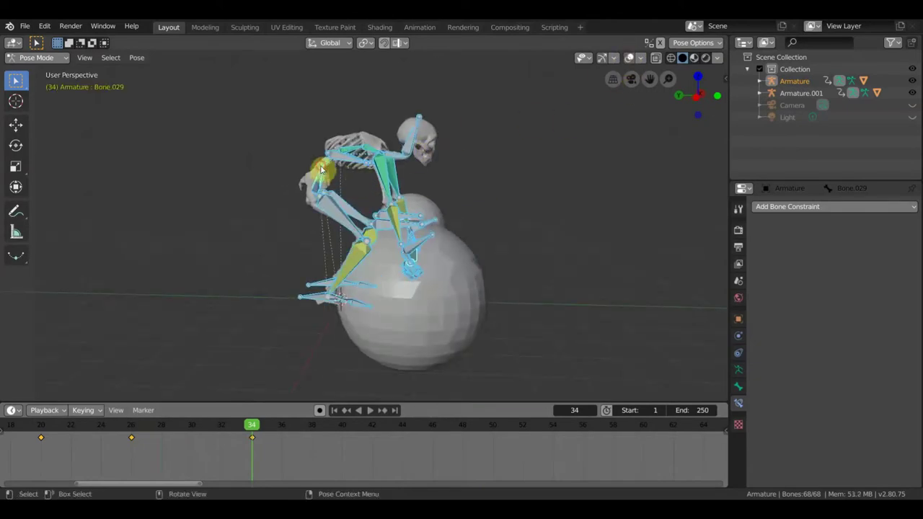
left_click(324, 172)
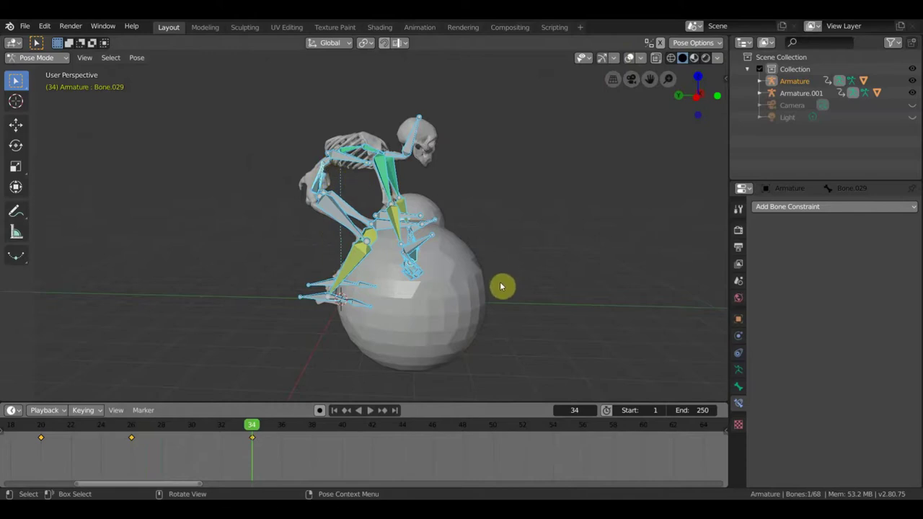
key("g")
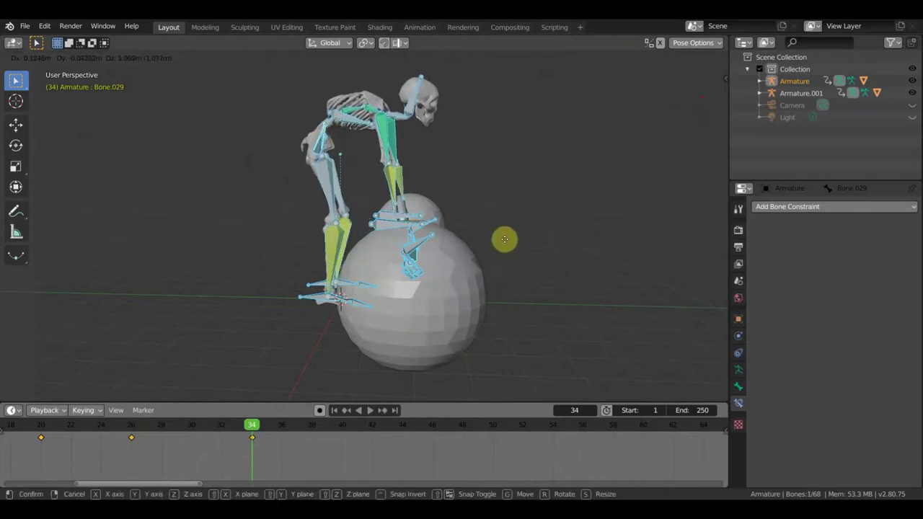
left_click(505, 241)
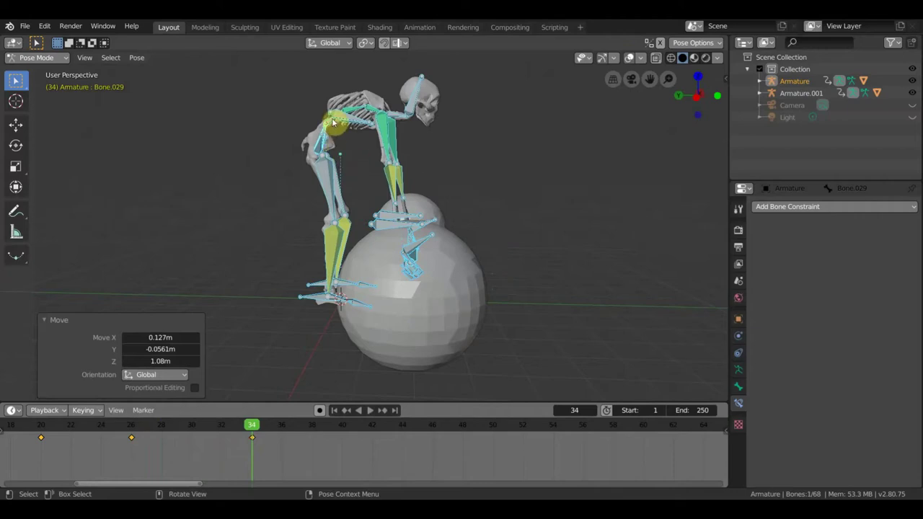
Rotate upper spine Bone.030 0.155° about Z and switch to front view
mouse_move(418, 163)
middle_mouse_down()
mouse_move(338, 167)
mouse_move(424, 168)
middle_mouse_up()
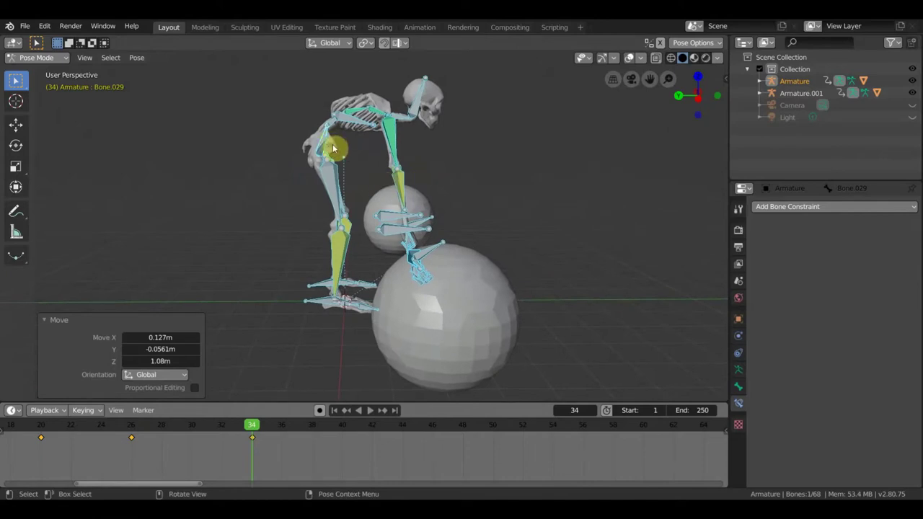
mouse_move(493, 229)
middle_mouse_down()
mouse_move(395, 226)
mouse_move(359, 137)
middle_mouse_up()
left_click(359, 137)
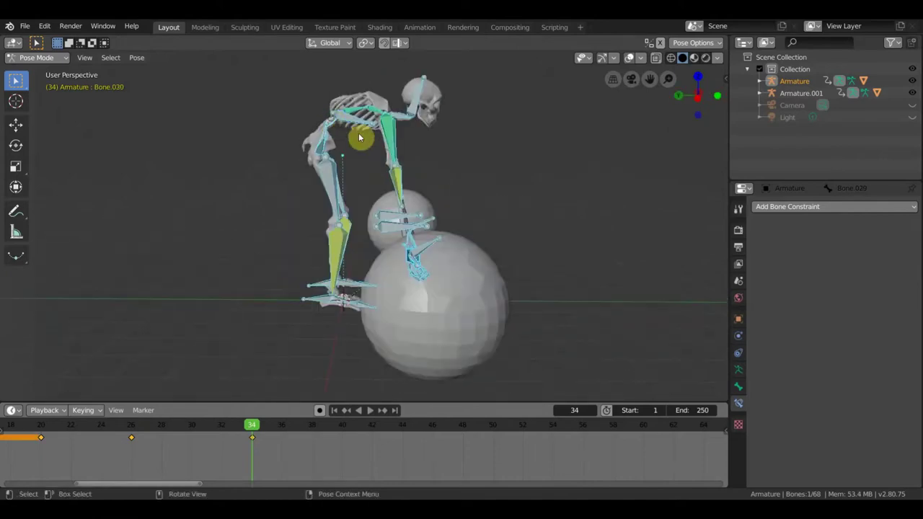
key("r")
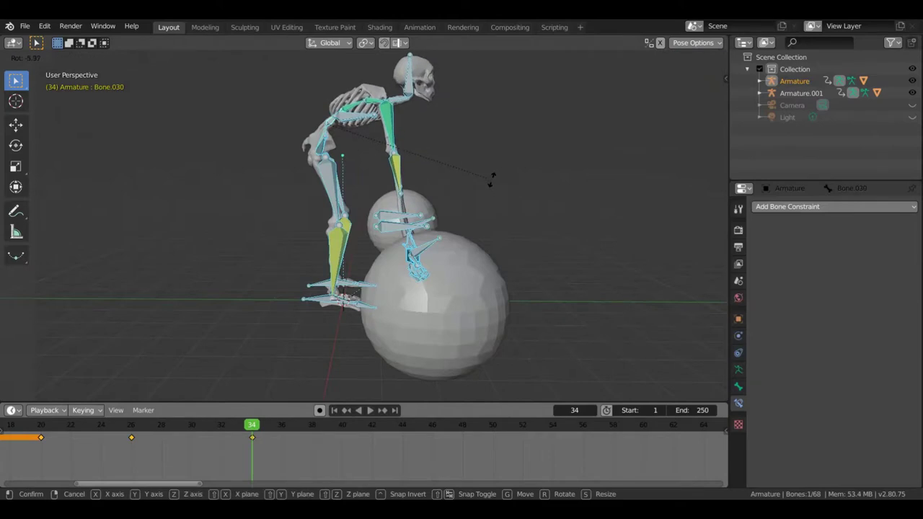
left_click(347, 273)
key("KP_1")
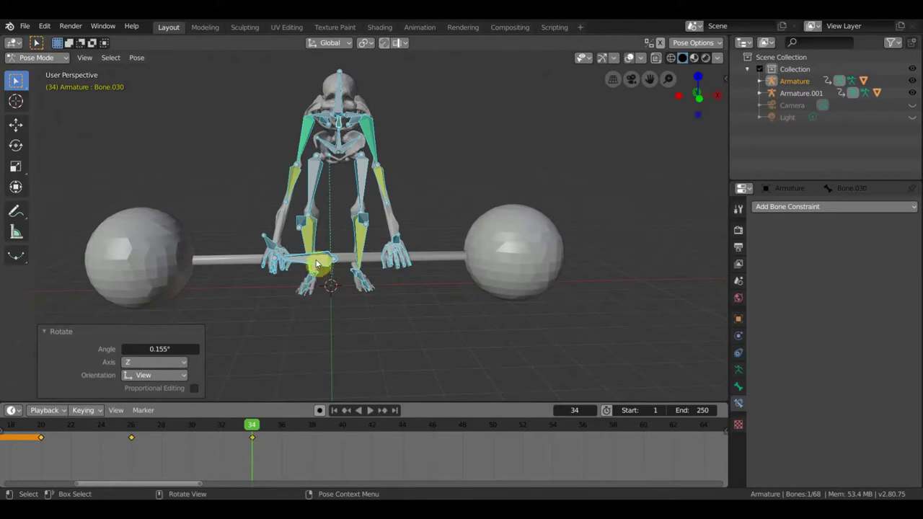
Raise the barbell bone 0.107 m on Z, then switch back to Object Mode
left_click(378, 249, "shift")
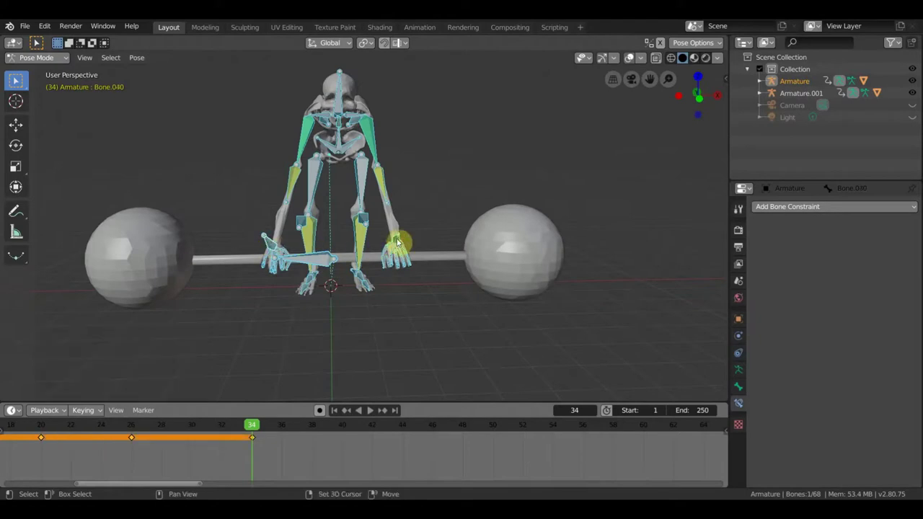
left_click(317, 261, "shift")
left_click(317, 261)
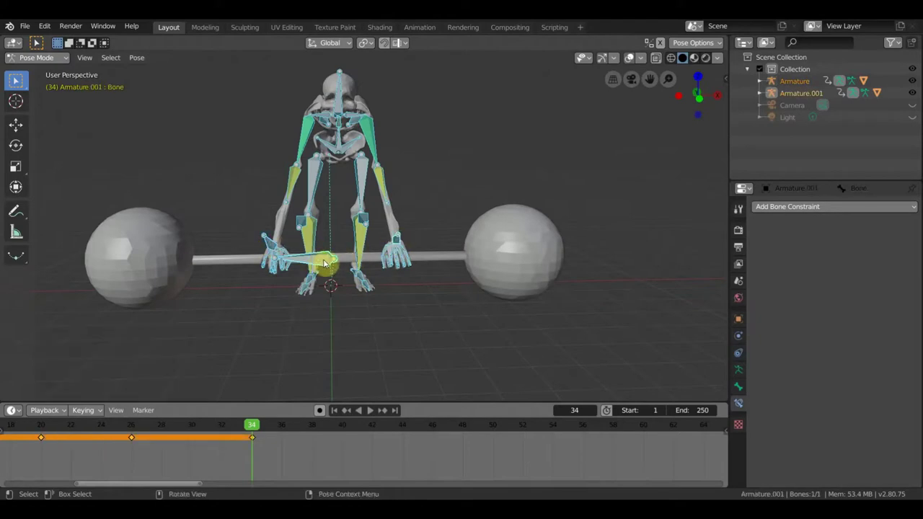
left_click(17, 127)
mouse_move(336, 206)
left_mouse_down()
mouse_move(333, 182)
mouse_move(332, 196)
left_mouse_up()
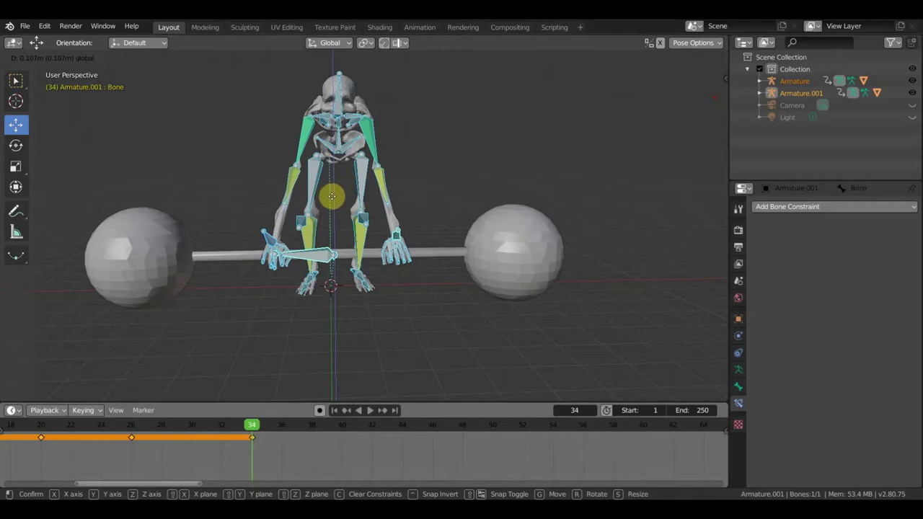
left_click_drag(331, 196, 331, 197)
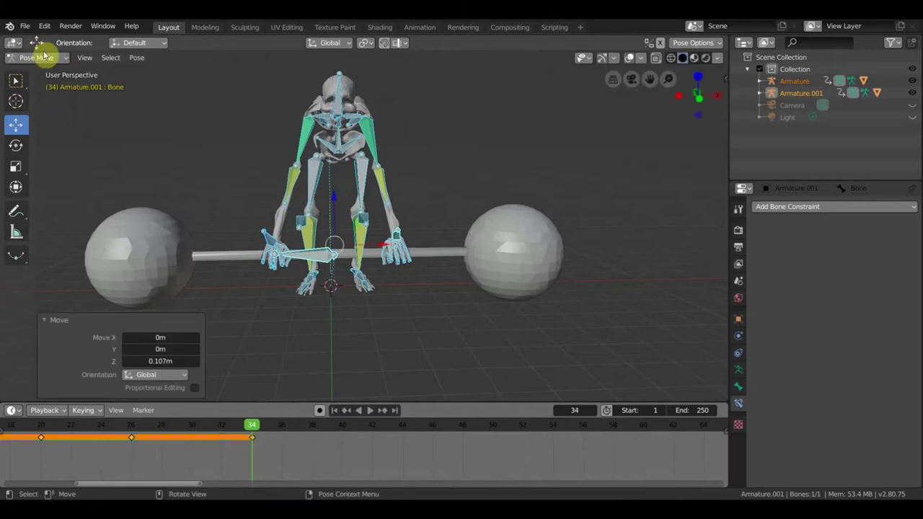
left_click(49, 59)
left_click(43, 72)
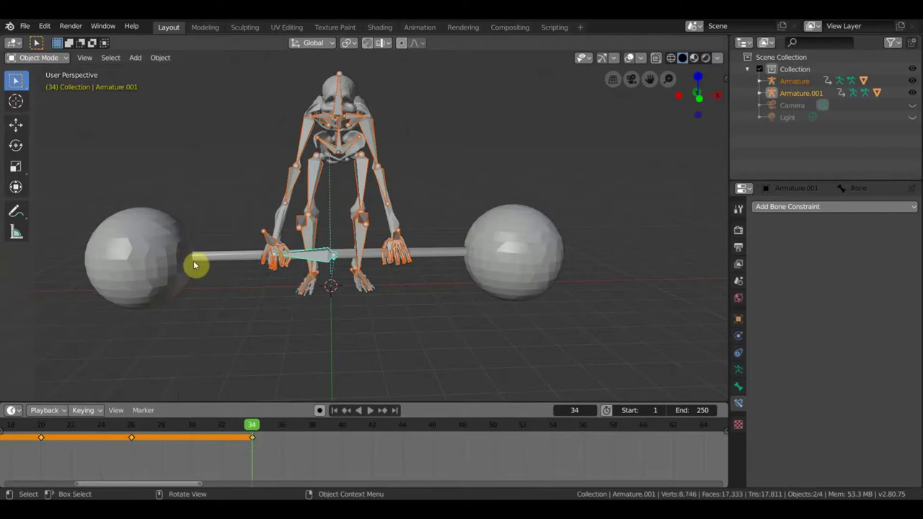
Parent the Sphere barbell mesh to Armature.001's bone using Ctrl+P > Bone in Pose Mode
left_click(165, 262)
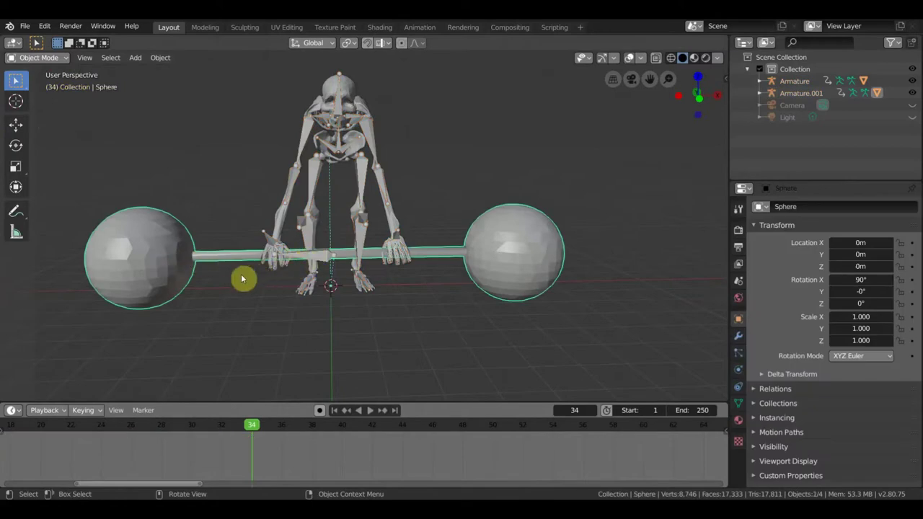
left_click(314, 256, "shift")
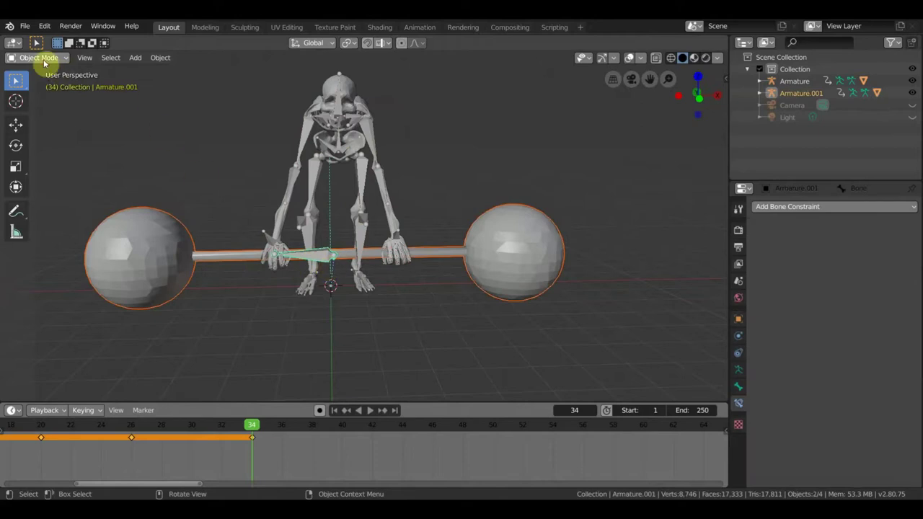
left_click(42, 57)
left_click(47, 98)
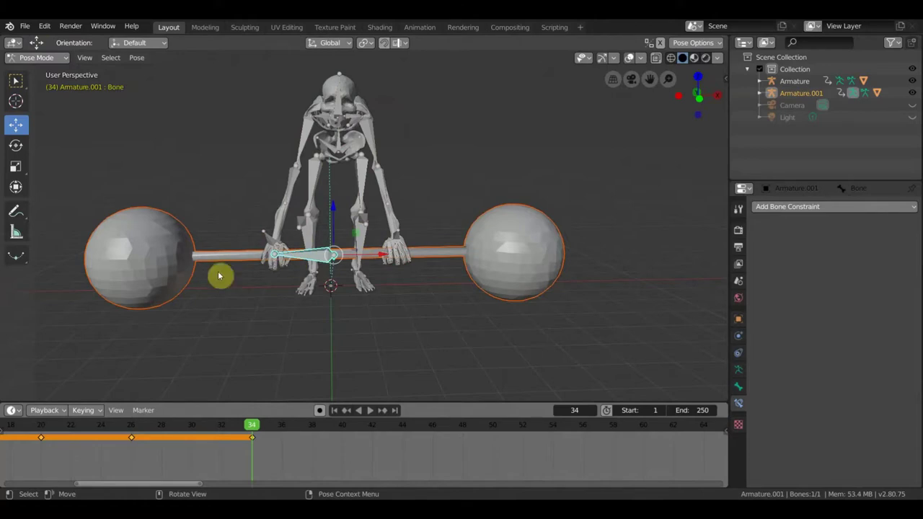
left_click(159, 267)
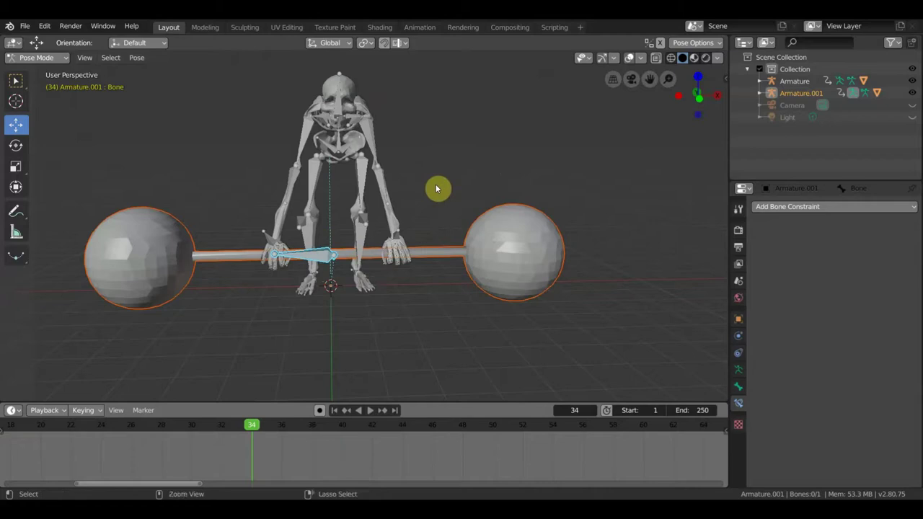
key("ctrl+p")
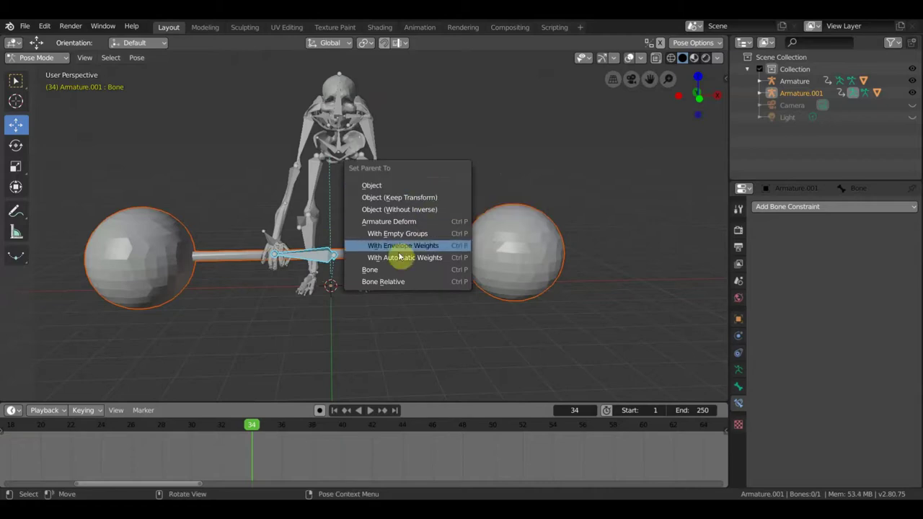
left_click(389, 269)
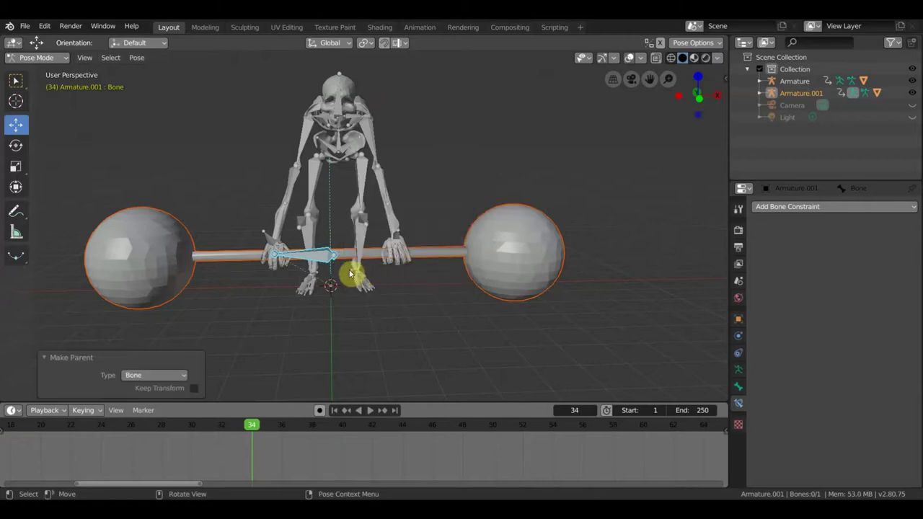
left_click(307, 257)
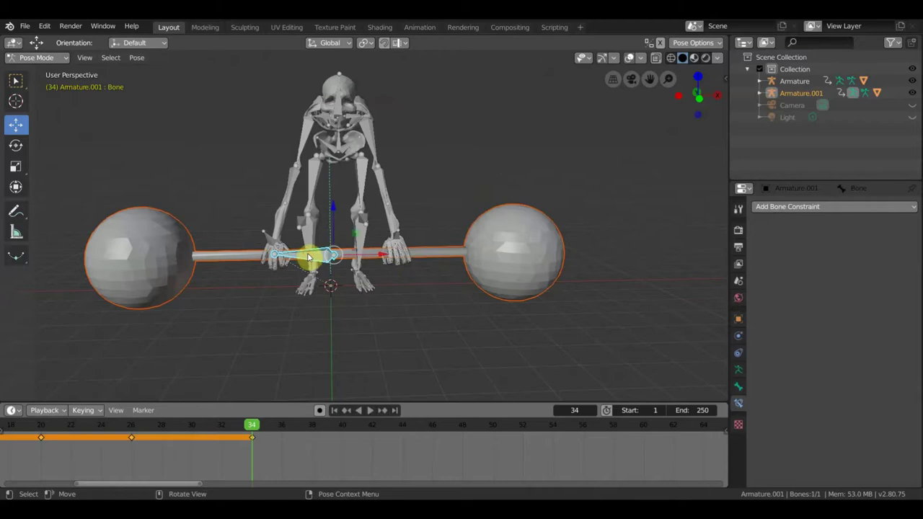
Lower the bar bone 0.0691 m on Z, return to Object Mode, and select both armatures
key("g")
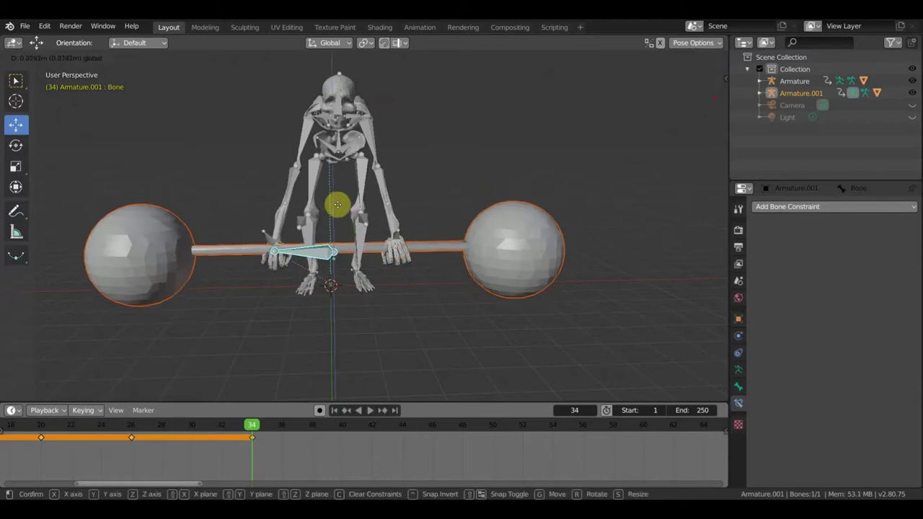
left_click(339, 208)
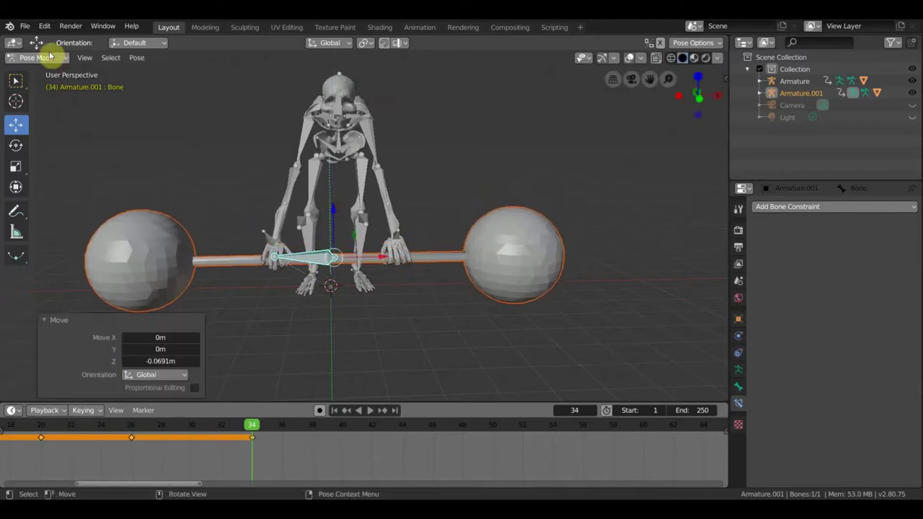
left_click(59, 58)
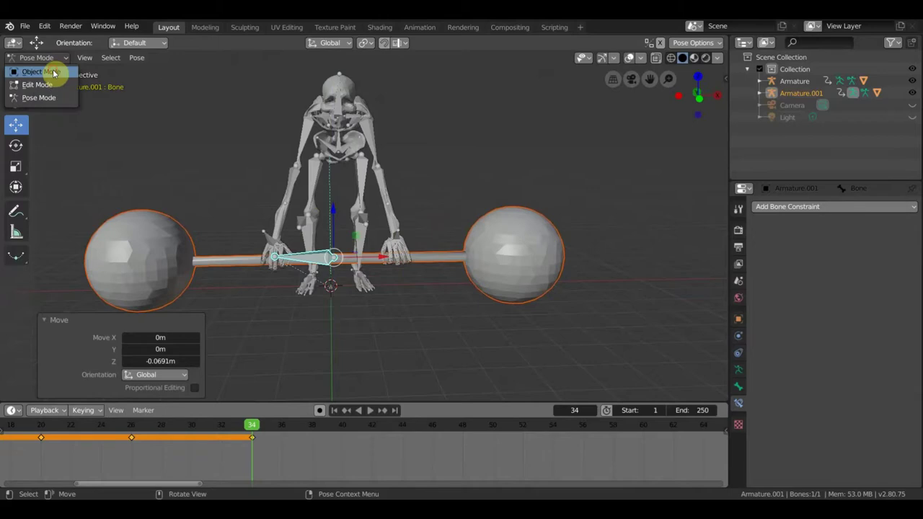
left_click(52, 71)
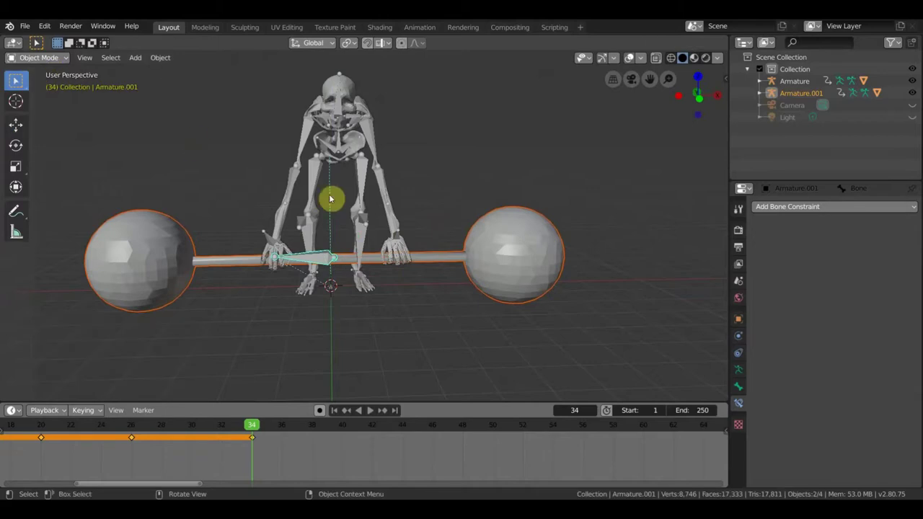
left_click(339, 144)
left_click(319, 262, "shift")
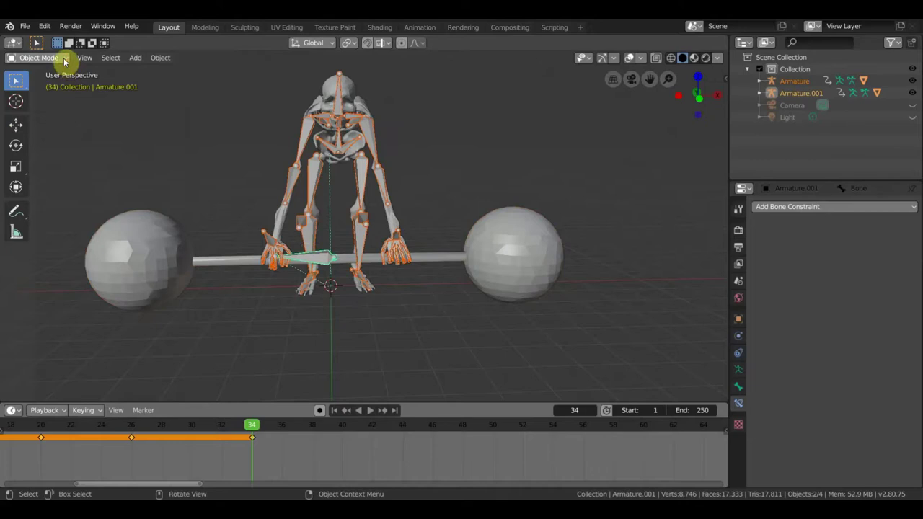
In Pose Mode, lift the bar bone 0.185 m
left_click(64, 59)
left_click(72, 99)
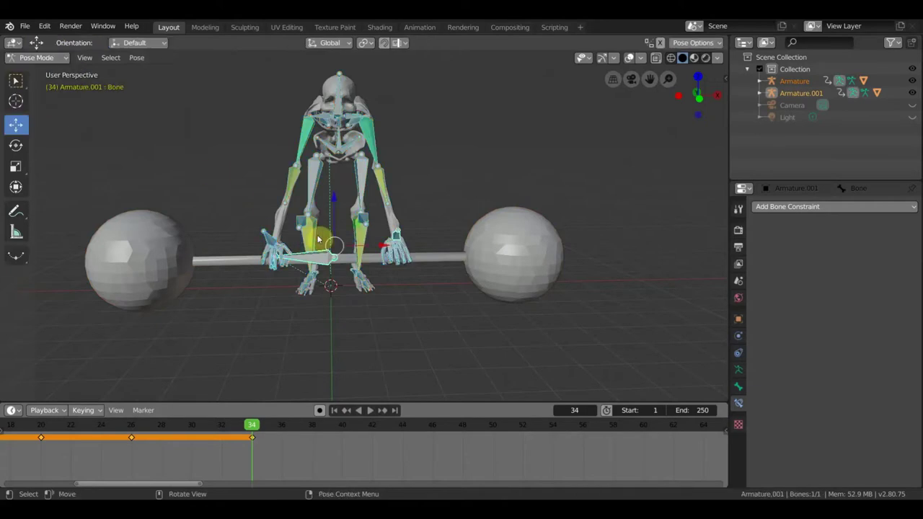
left_click(287, 244)
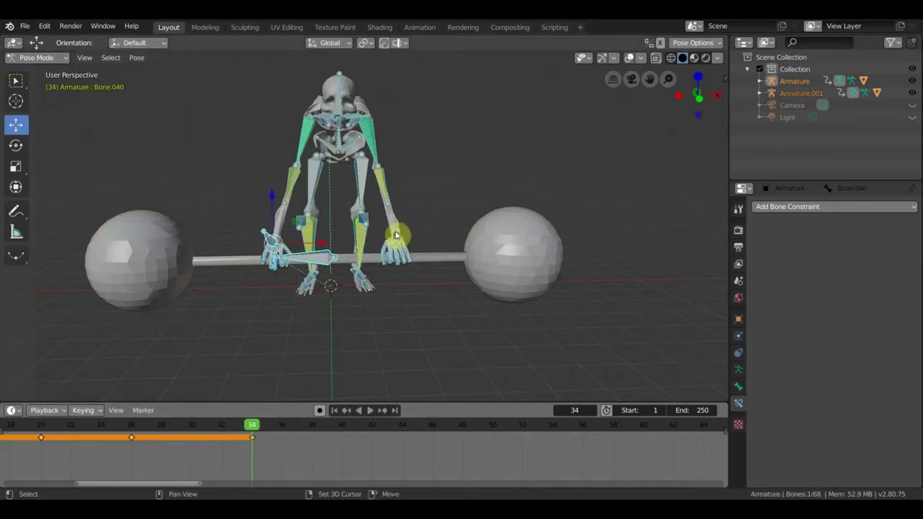
left_click(333, 250, "shift")
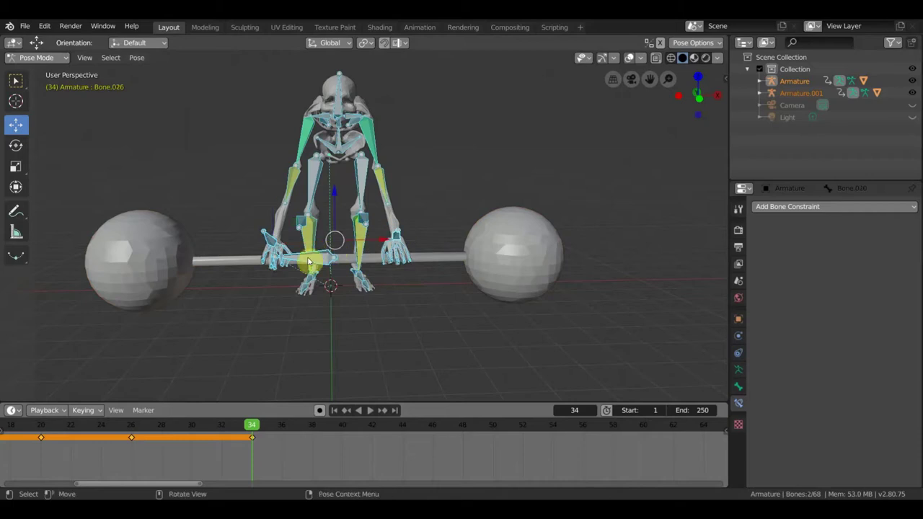
left_click(322, 263)
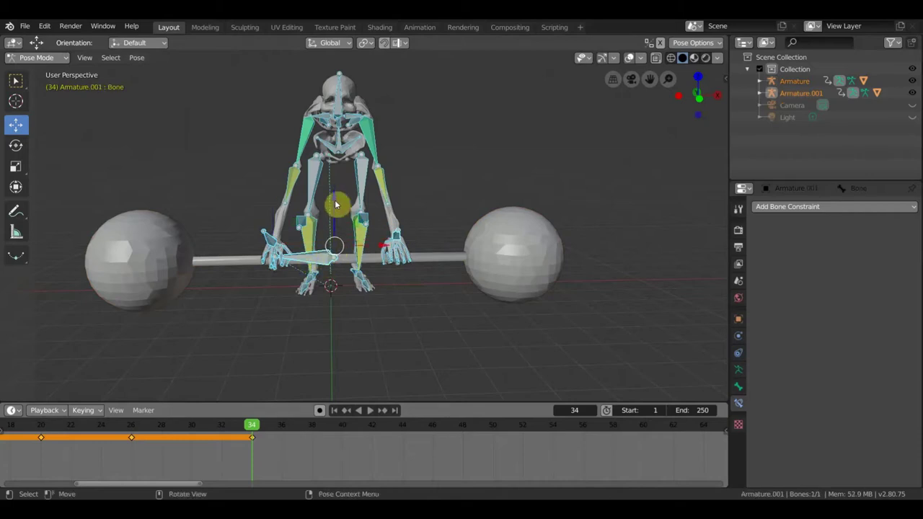
key("g")
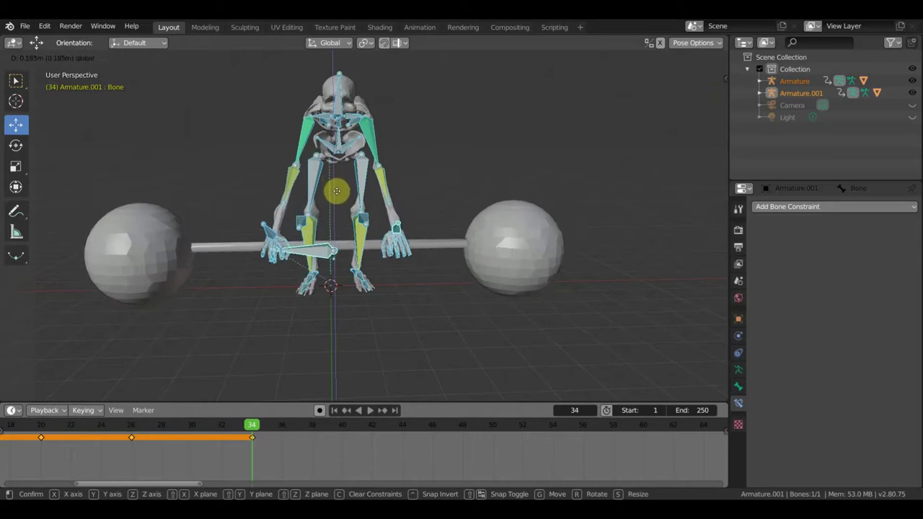
left_click(335, 204)
mouse_move(335, 204)
middle_mouse_down()
mouse_move(347, 107)
mouse_move(353, 129)
middle_mouse_up()
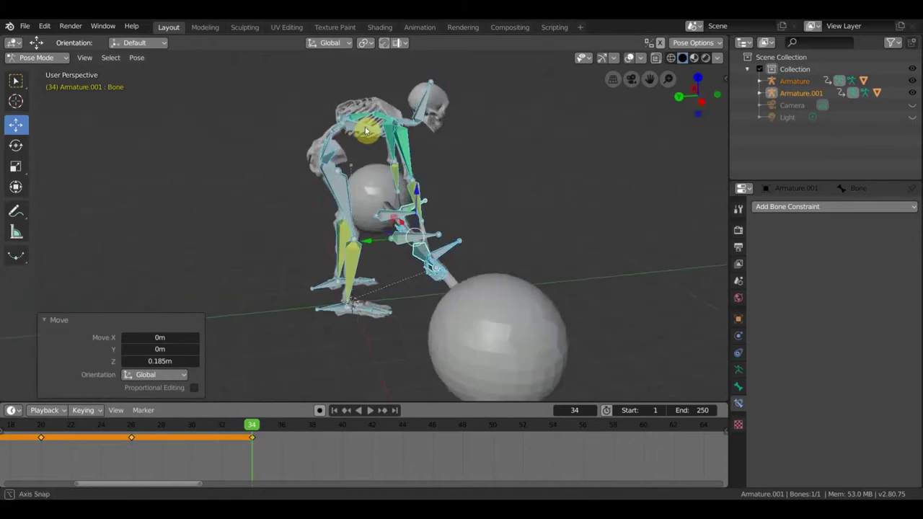
Tilt the skeleton's head bone by 71.3°
left_click(431, 101)
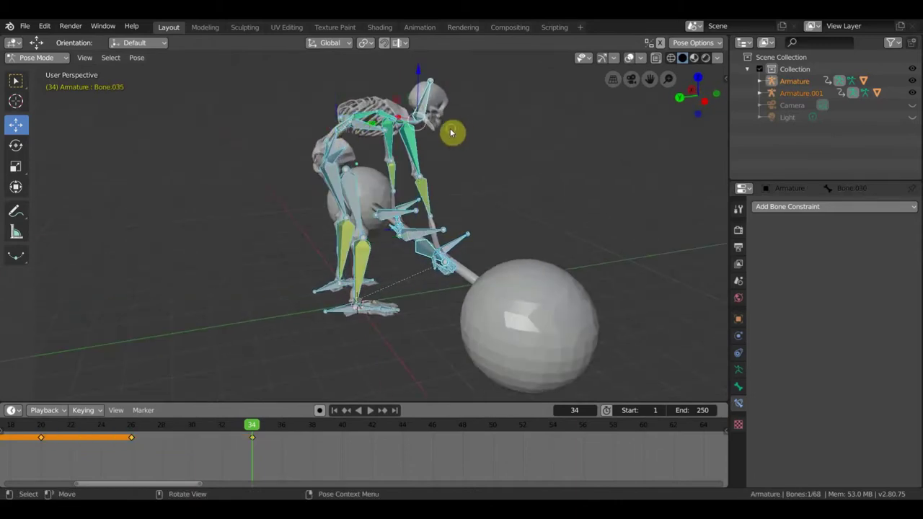
middle_click_drag(453, 132, 428, 128)
key("r")
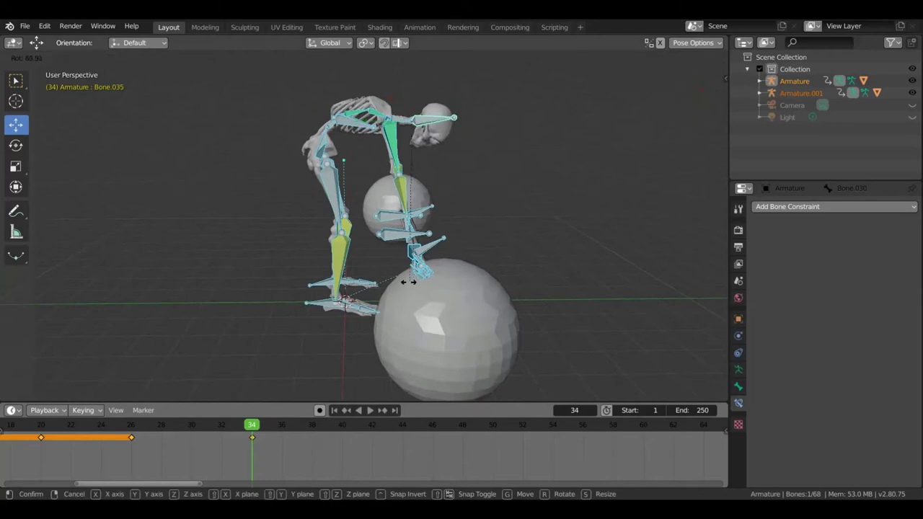
left_click(418, 255)
mouse_move(424, 251)
middle_mouse_down()
mouse_move(418, 267)
mouse_move(348, 257)
mouse_move(428, 240)
middle_mouse_up()
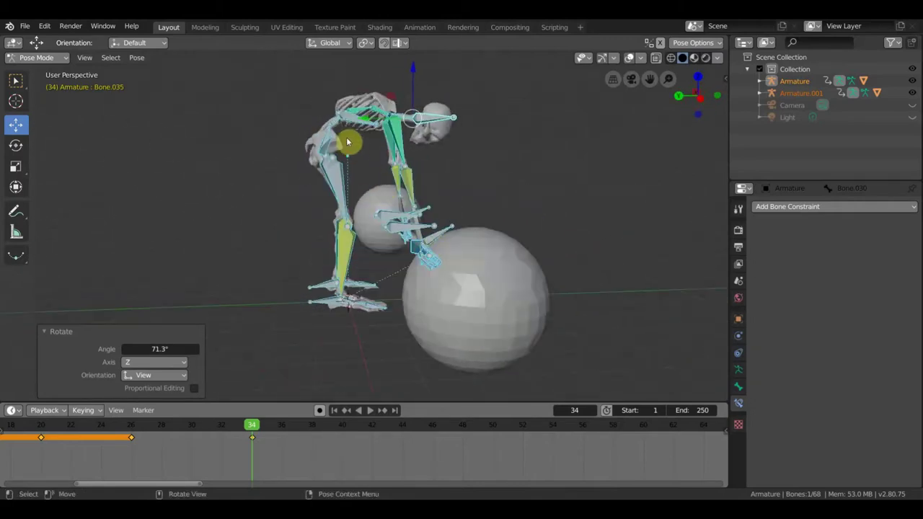
Rotate upper-body bone Bone.030 a further 6.03°
left_click(427, 165)
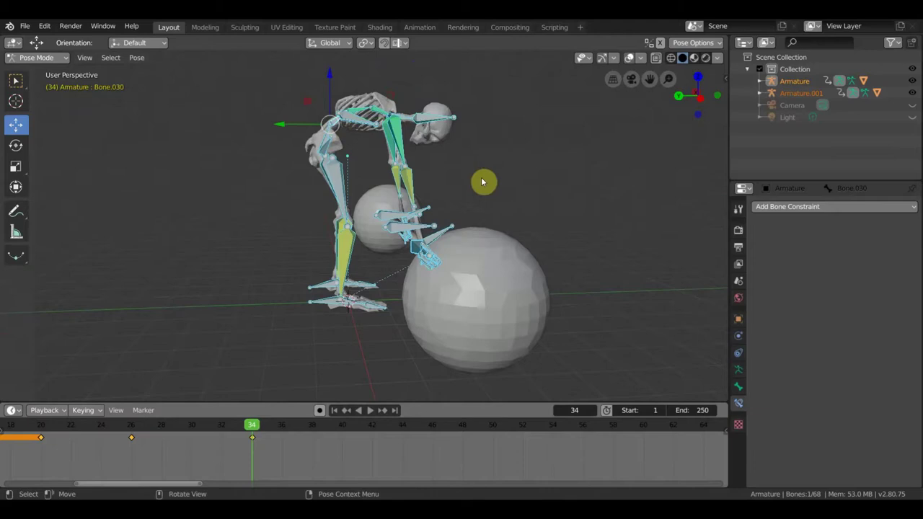
key("r")
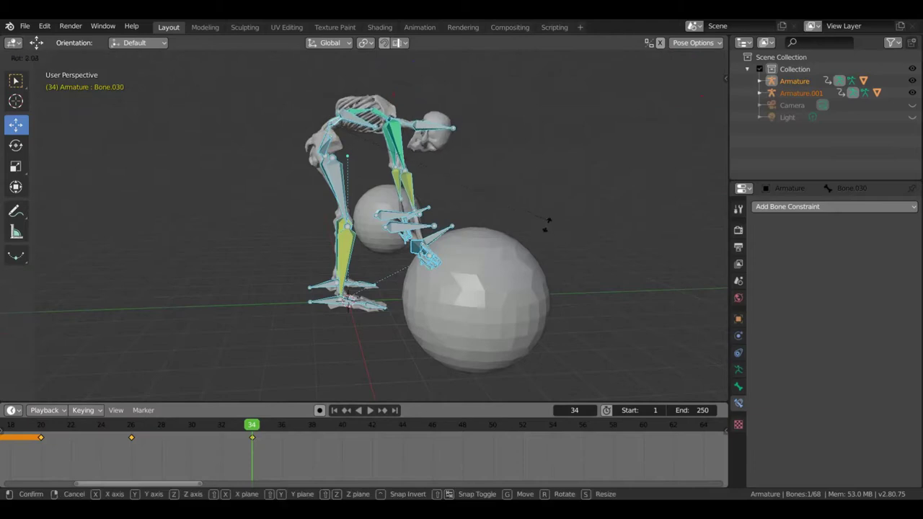
left_click(545, 232)
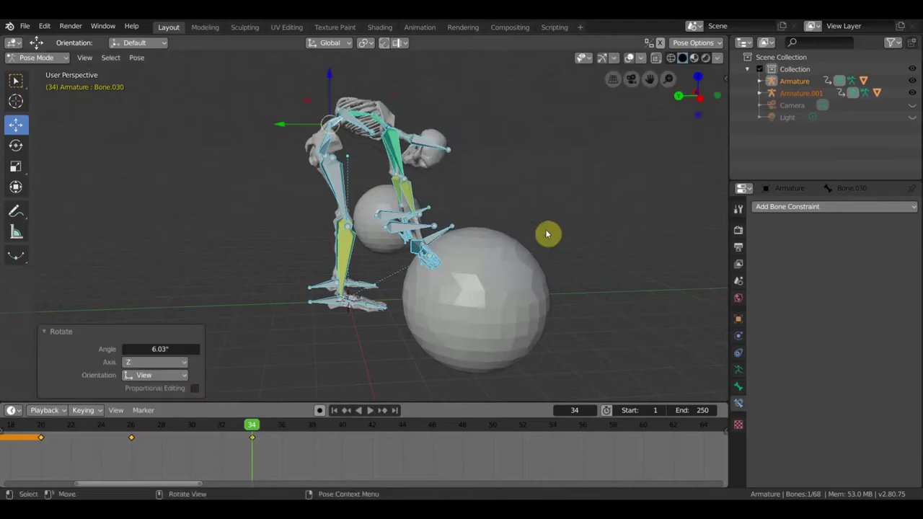
middle_click_drag(530, 226, 403, 240)
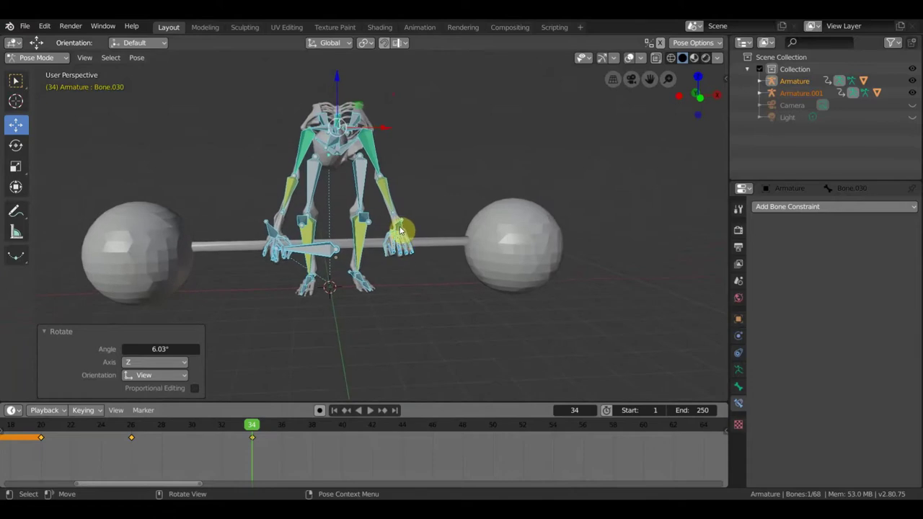
Insert a LocRot keyframe for all bones at frame 34
left_click(404, 234)
middle_click_drag(443, 233, 540, 233)
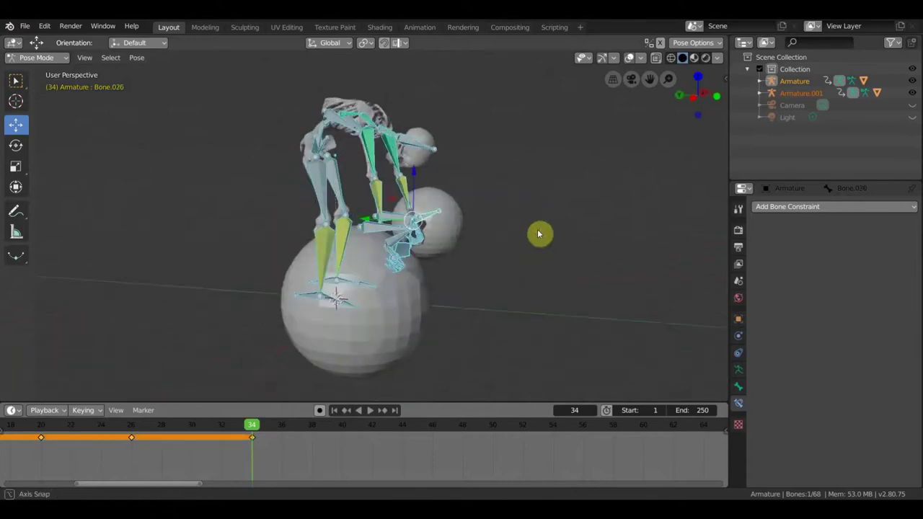
key("a")
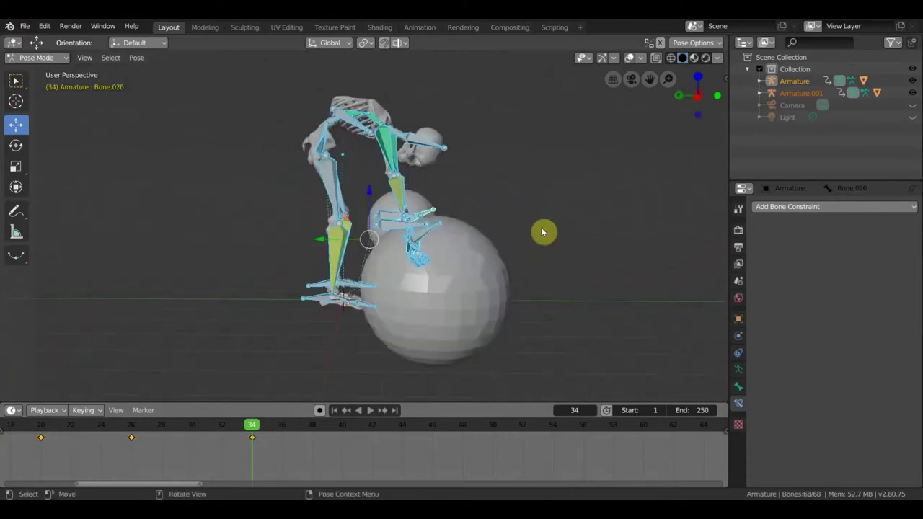
key("i")
left_click(542, 230)
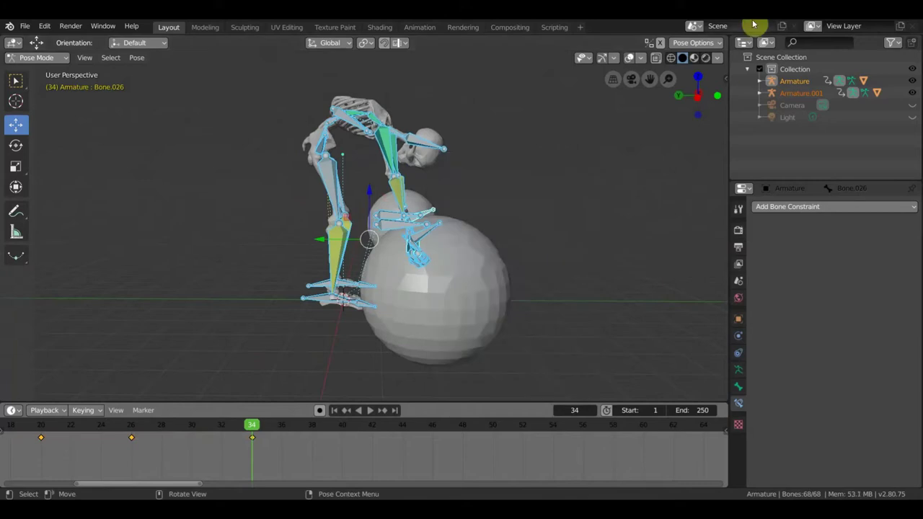
Inspect the lift with overlays hidden, then show the armature bones over the skeleton again
left_click(630, 58)
mouse_move(584, 163)
middle_mouse_down()
mouse_move(591, 174)
mouse_move(480, 172)
mouse_move(555, 186)
mouse_move(539, 218)
mouse_move(380, 351)
middle_mouse_up()
middle_click_drag(397, 318, 317, 295)
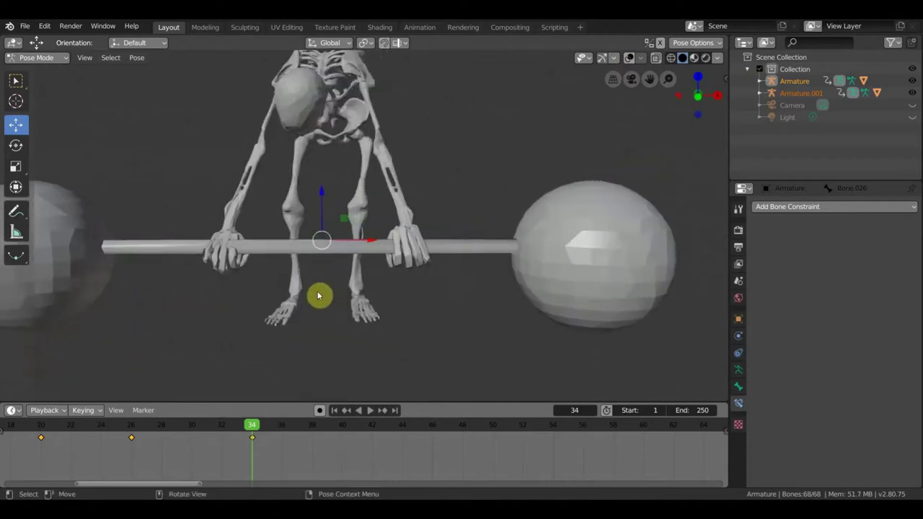
left_click(629, 58)
scroll(514, 177, "down", 1)
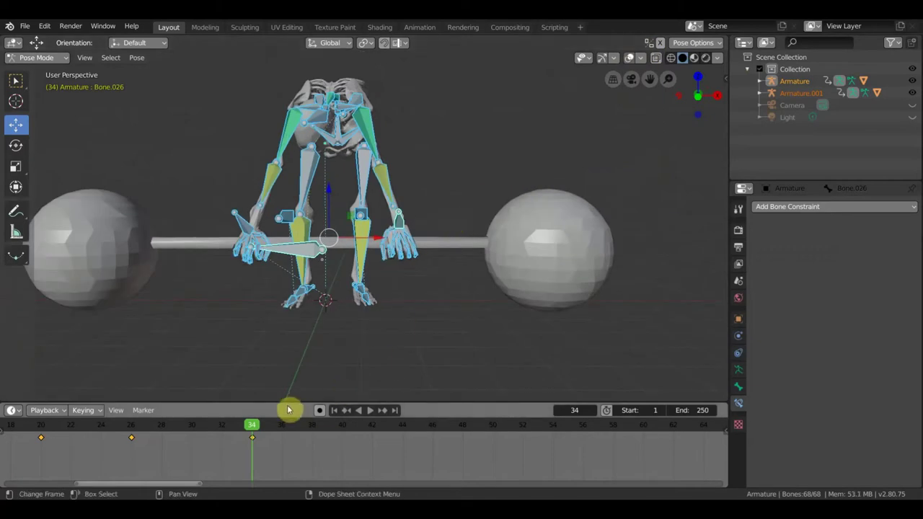
Play to frame 42, then lower Bone.029 by 0.612 m and rotate it -13.8°
key("space")
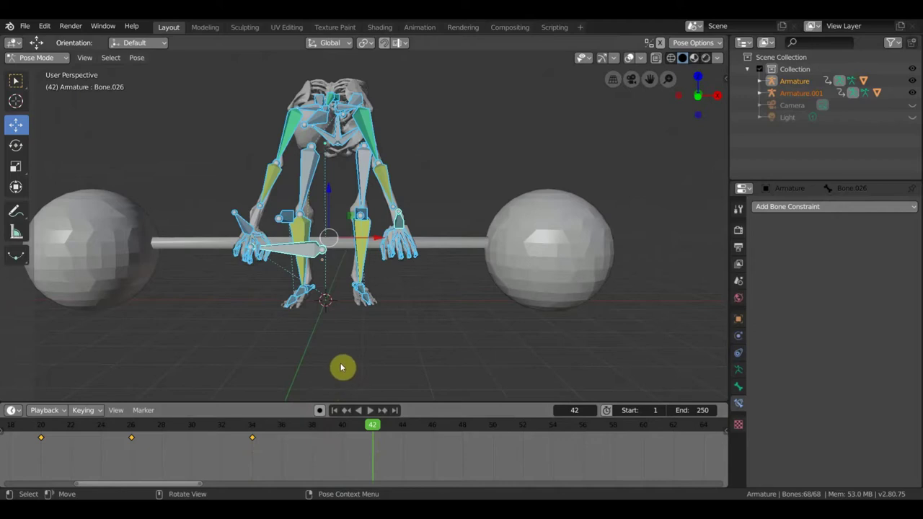
mouse_move(350, 304)
middle_mouse_down()
mouse_move(411, 309)
mouse_move(360, 415)
mouse_move(300, 214)
middle_mouse_up()
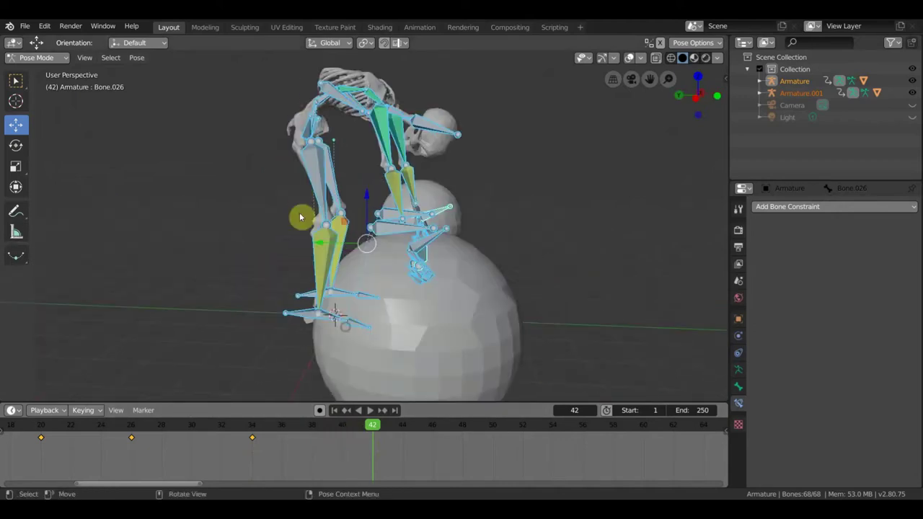
left_click(315, 115)
middle_click_drag(317, 114, 323, 114)
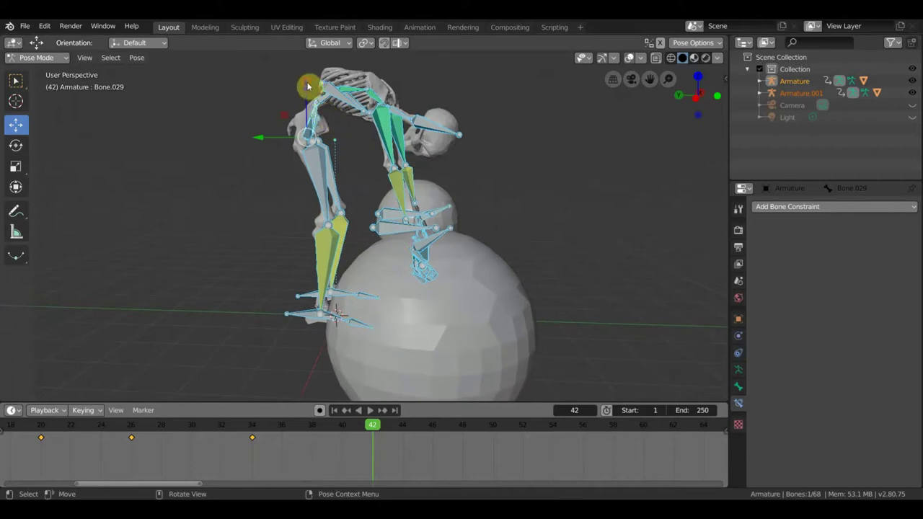
key("g")
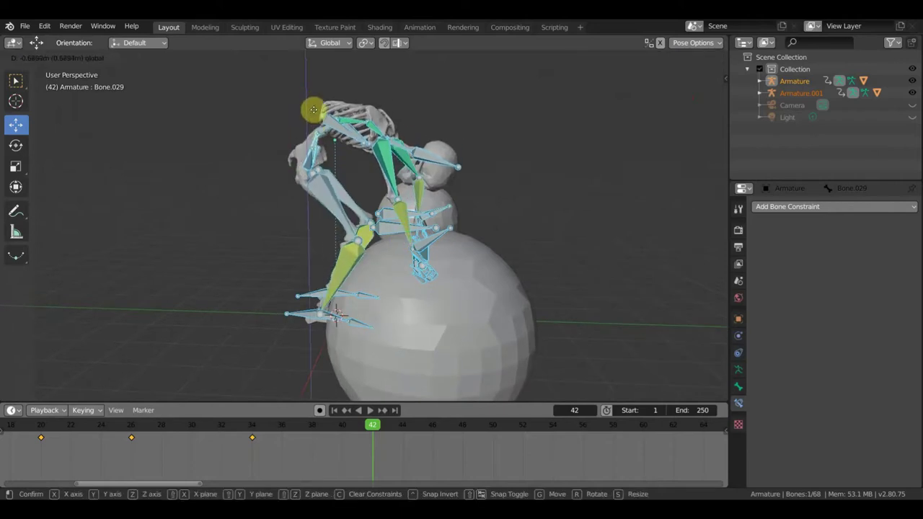
left_click(408, 270)
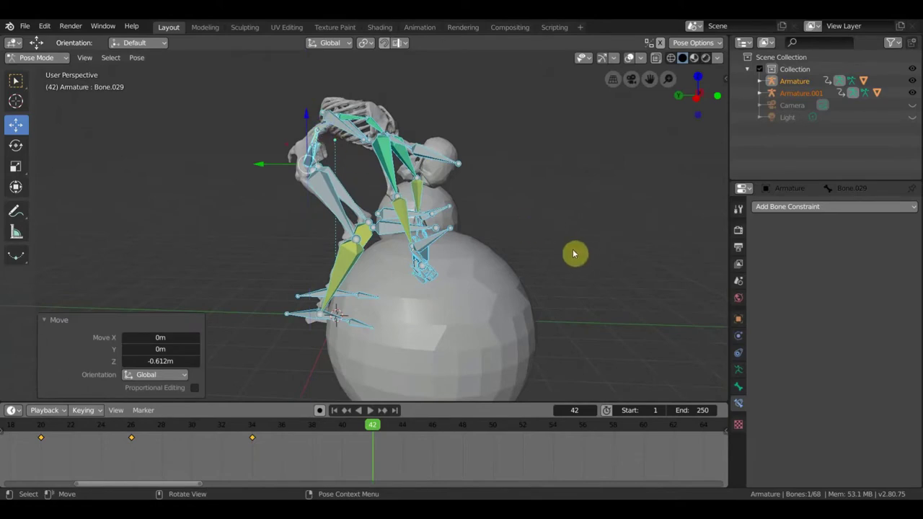
key("r")
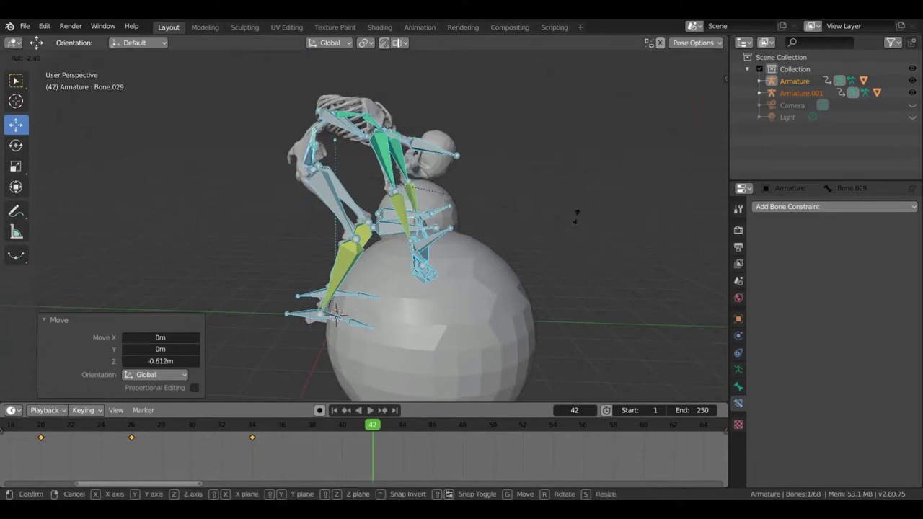
left_click(545, 178)
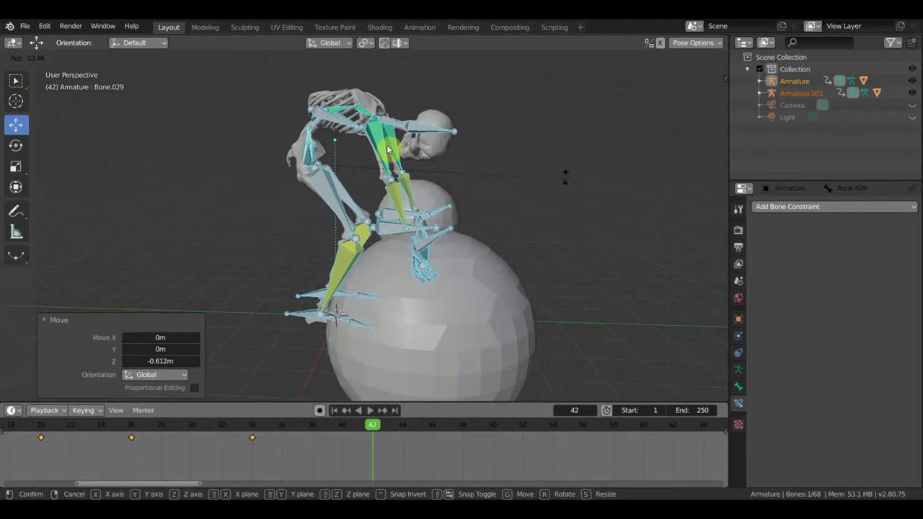
Bend spine Bone.030 by -36.7° and move Bone.029 -0.273 m along Y
left_click(420, 144)
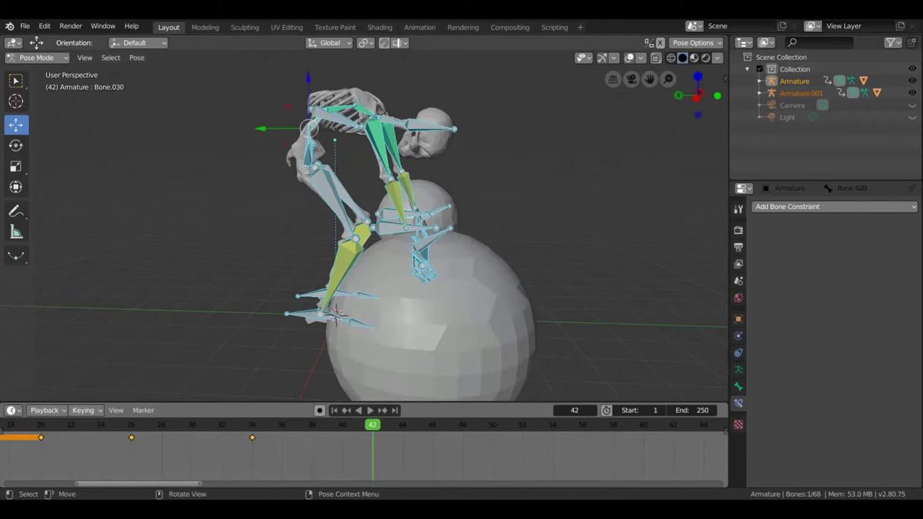
key("r")
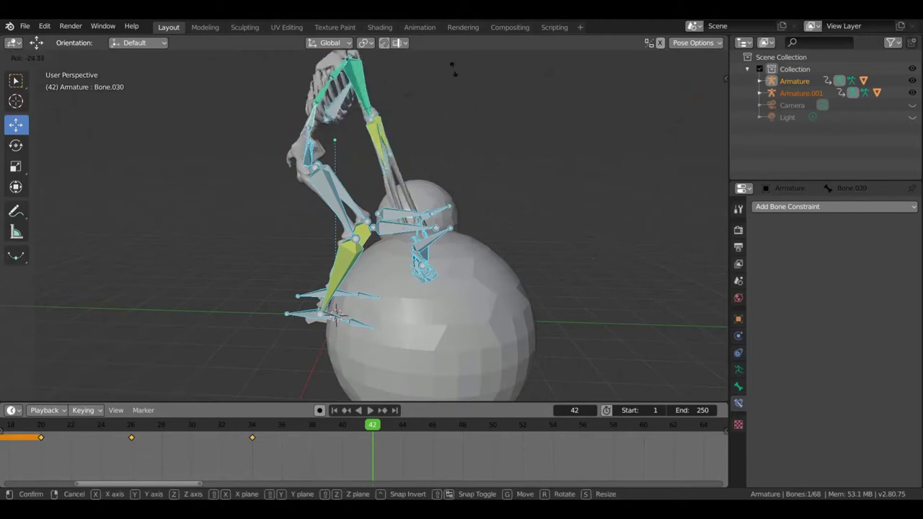
left_click(446, 72)
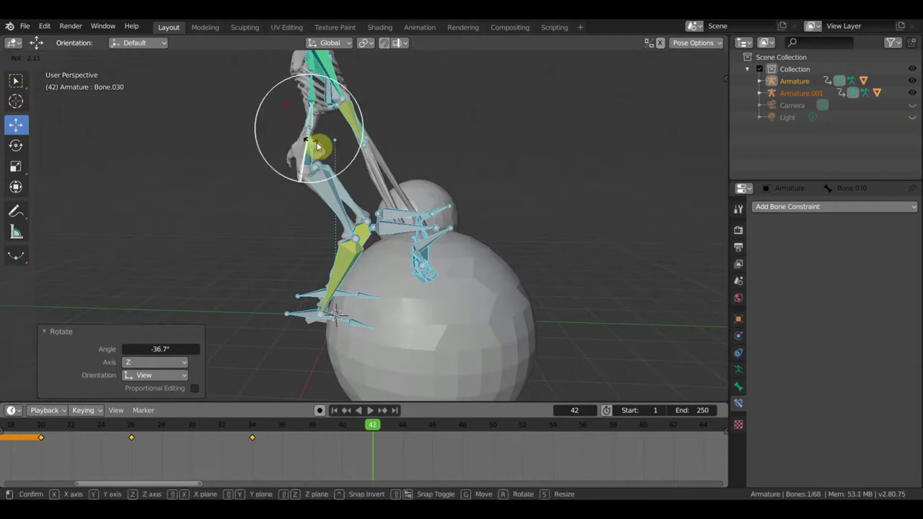
left_click_drag(311, 140, 336, 149)
mouse_move(336, 148)
middle_mouse_down()
mouse_move(384, 153)
mouse_move(341, 146)
mouse_move(339, 170)
mouse_move(278, 166)
middle_mouse_up()
left_click(340, 147)
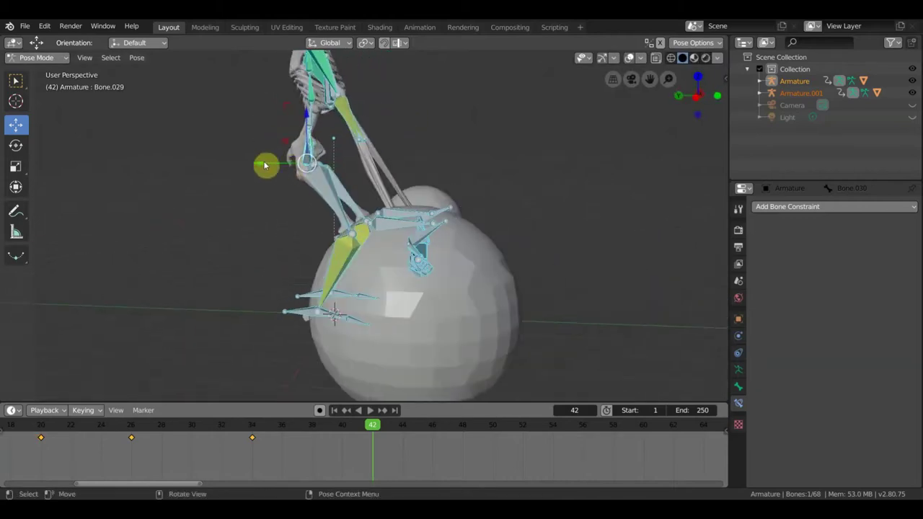
left_click_drag(265, 165, 273, 162)
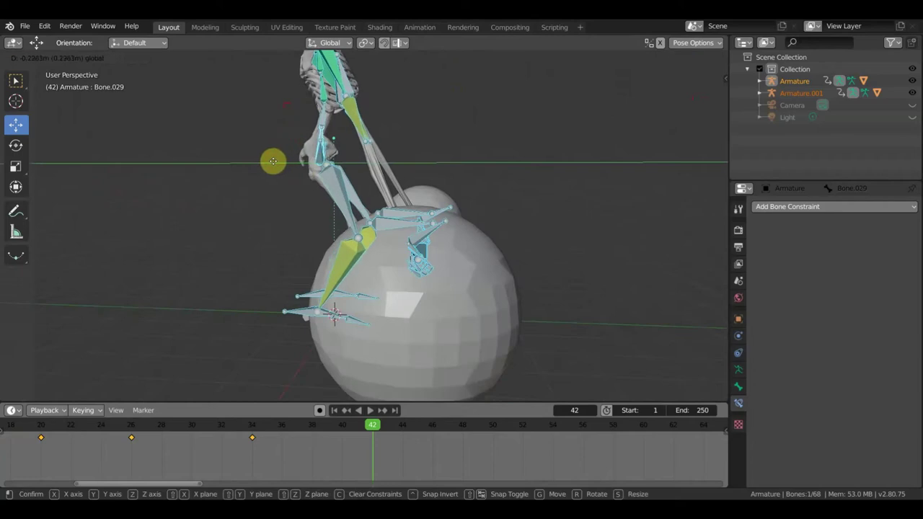
left_click_drag(273, 162, 297, 170)
Rotate head bone Bone.035 from a front view
mouse_move(428, 180)
middle_mouse_down()
mouse_move(366, 185)
mouse_move(443, 214)
mouse_move(414, 167)
mouse_move(336, 121)
mouse_move(371, 117)
middle_mouse_up()
scroll(375, 180, "down", 2)
left_click(340, 127)
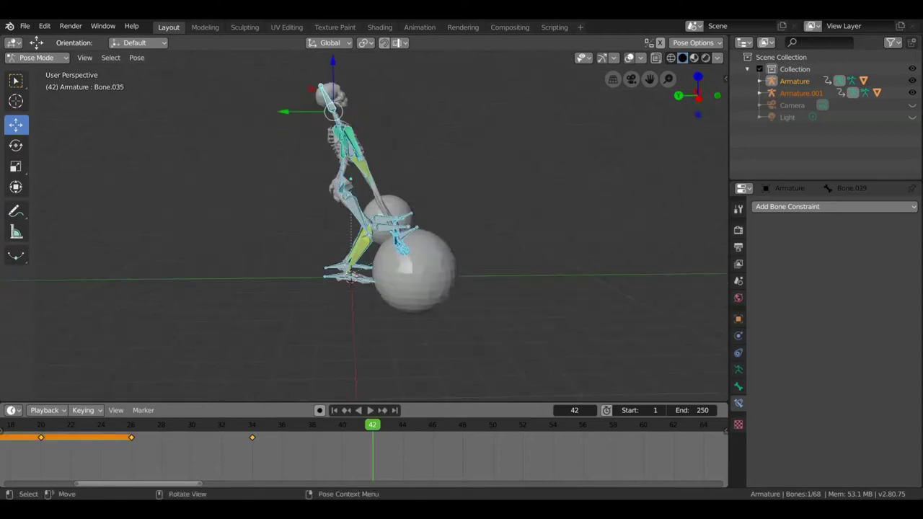
key("r")
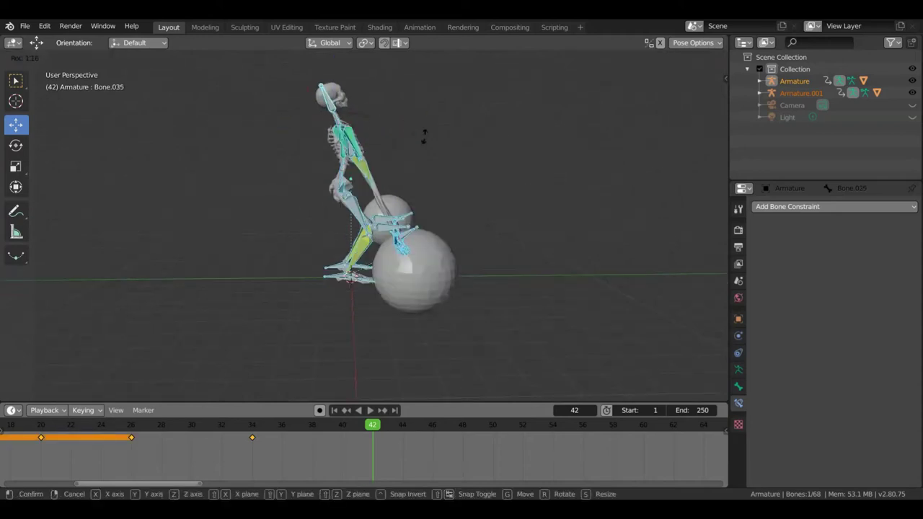
left_click(422, 179)
middle_click_drag(422, 179, 260, 181)
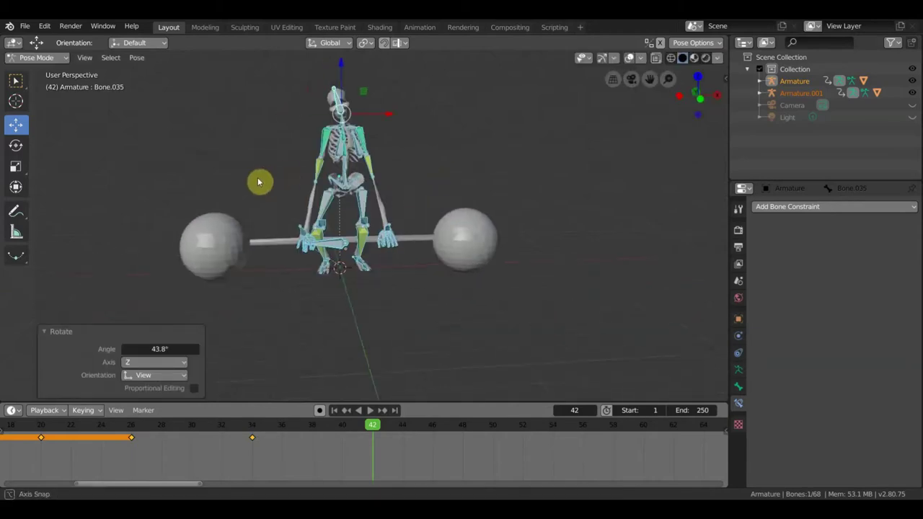
scroll(341, 175, "up", 3)
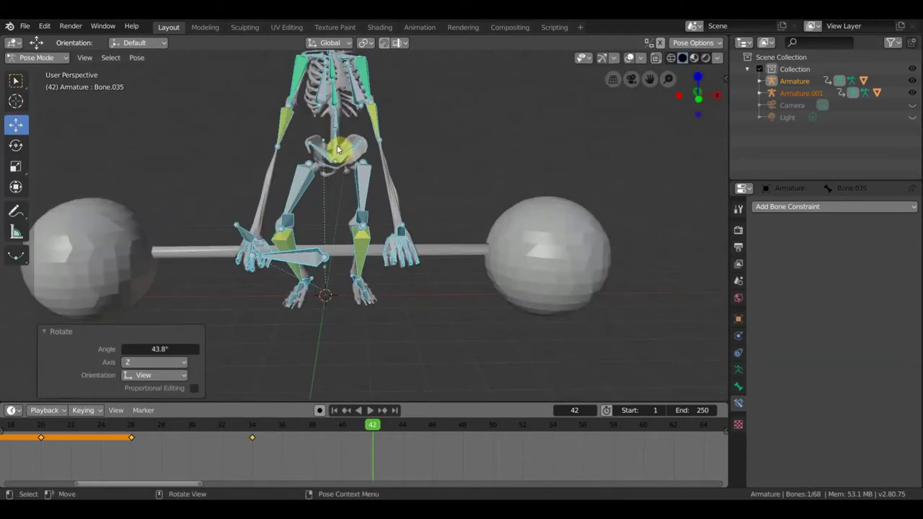
Shift pelvis Bone.029 sideways and tilt head Bone.035 by 13.9°
left_click(338, 146)
key("g")
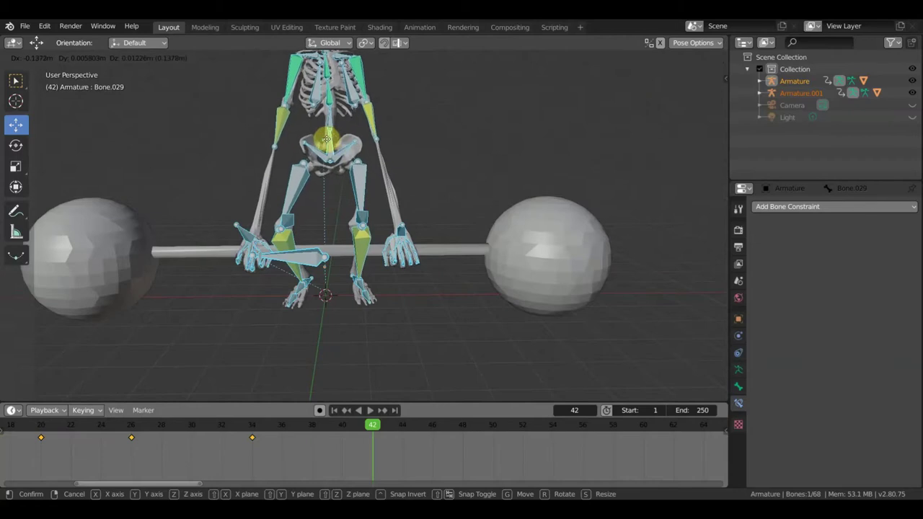
left_click(321, 137)
scroll(335, 144, "down", 3)
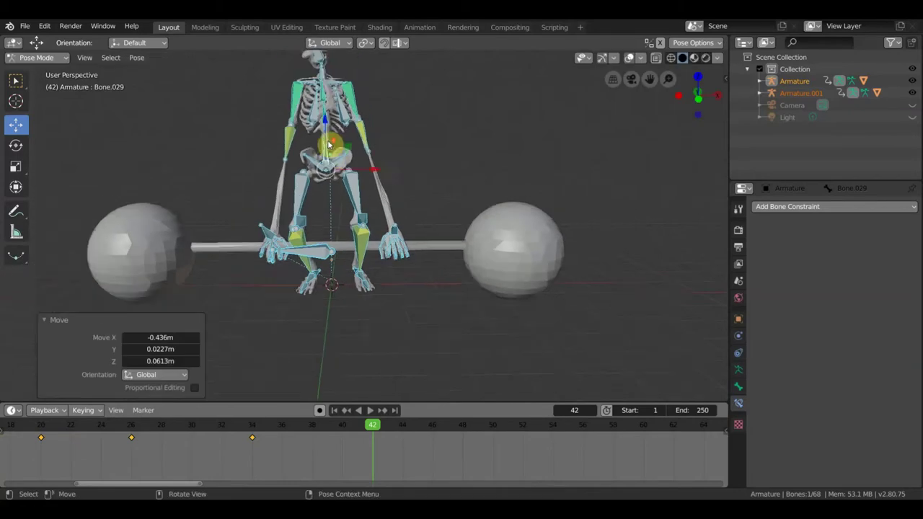
scroll(341, 153, "down", 2)
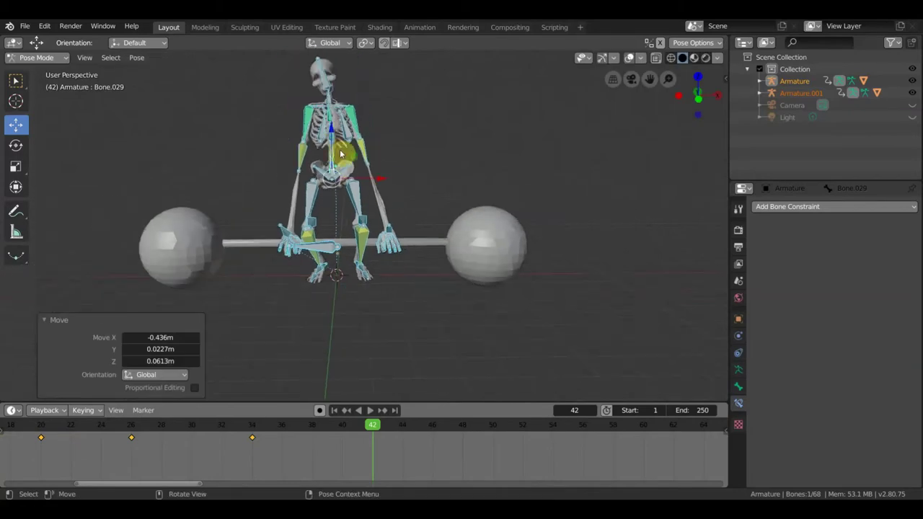
left_click(328, 82)
key("r")
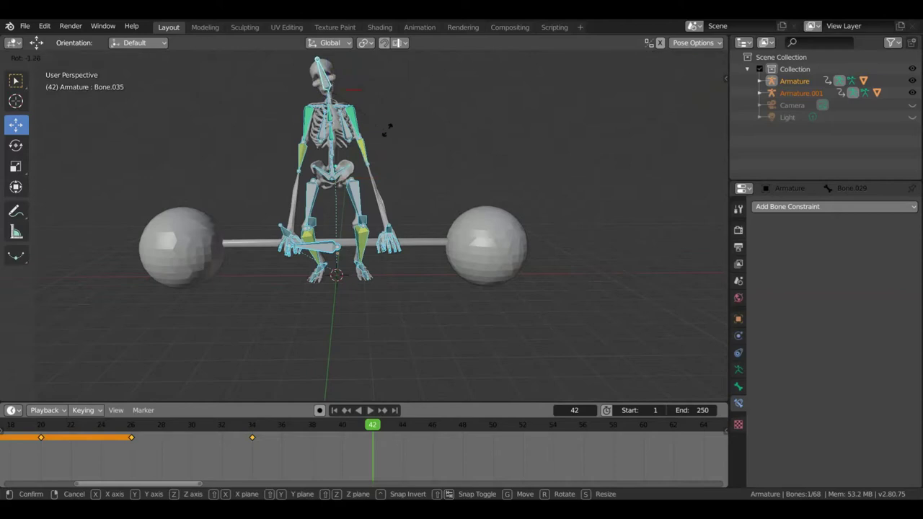
left_click(395, 171)
Select both hand bones and begin moving them to lift the barbell
mouse_move(406, 167)
middle_mouse_down()
mouse_move(503, 176)
mouse_move(371, 169)
mouse_move(385, 169)
mouse_move(336, 261)
middle_mouse_up()
scroll(335, 261, "up", 2)
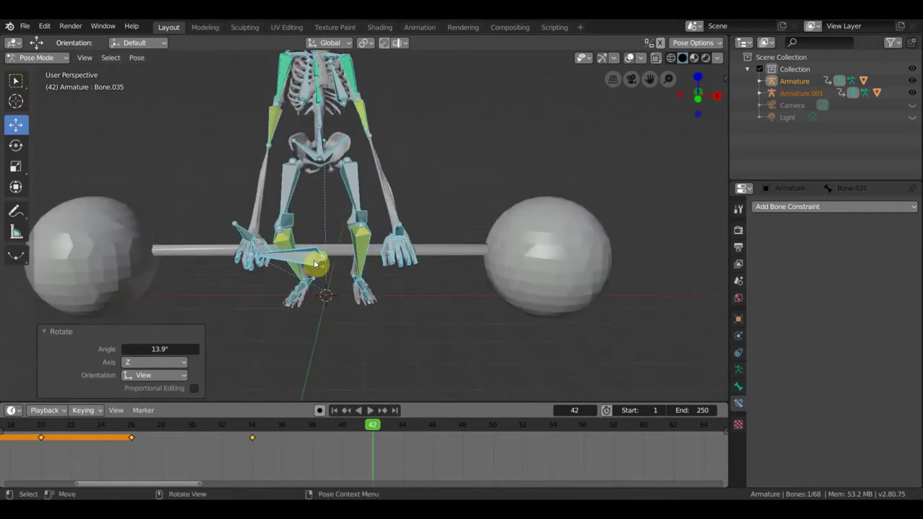
left_click(243, 231)
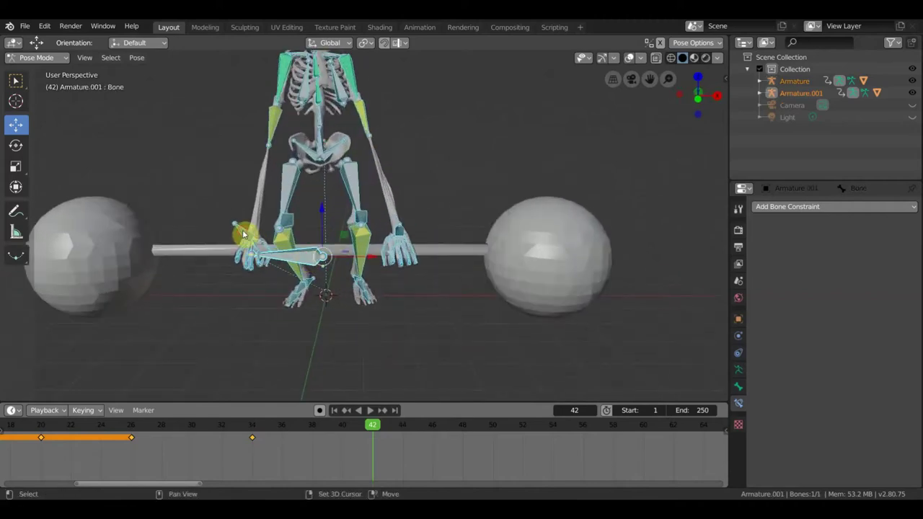
left_click(312, 243, "shift")
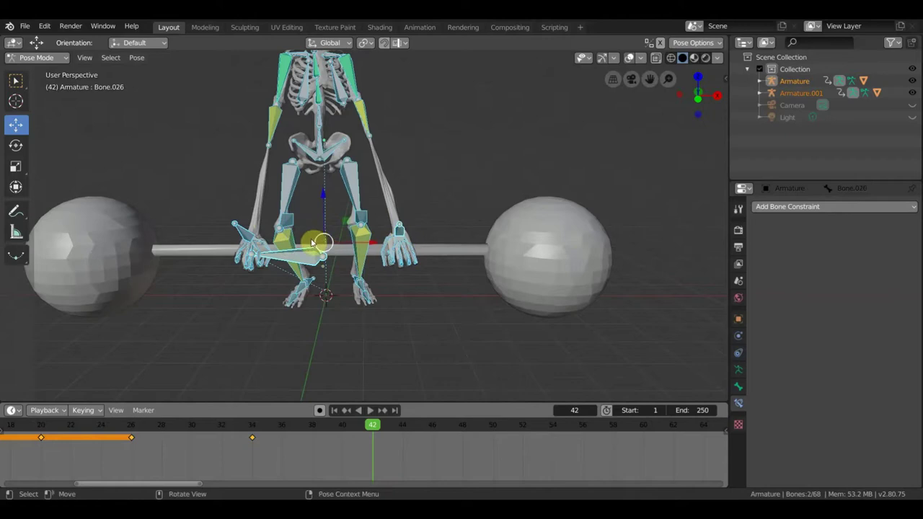
middle_click_drag(326, 211, 380, 212)
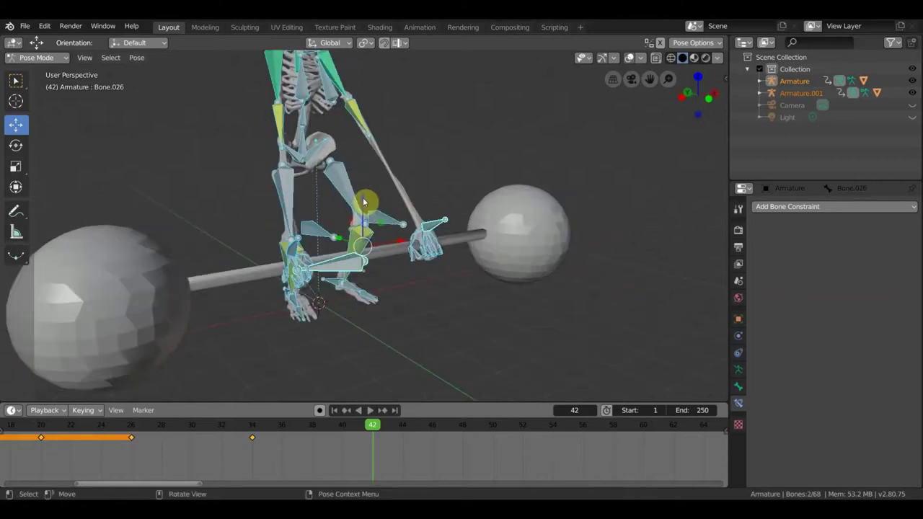
key("g")
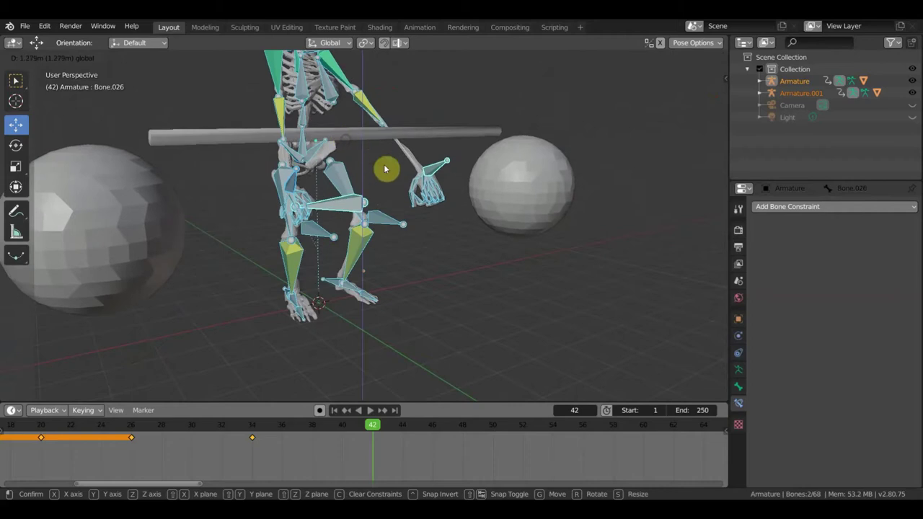
Raise the hands and barbell, first 0.762 m and then 3.74 m, for the frame 42 pose
left_click(364, 182)
mouse_move(364, 183)
middle_mouse_down()
mouse_move(346, 178)
mouse_move(401, 189)
mouse_move(360, 184)
middle_mouse_up()
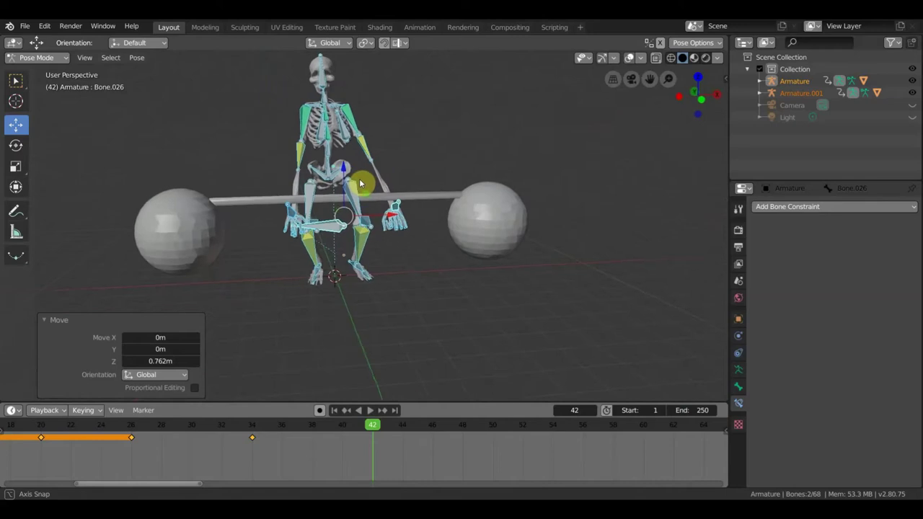
mouse_move(592, 251)
middle_mouse_down()
mouse_move(608, 295)
mouse_move(484, 287)
mouse_move(554, 256)
middle_mouse_up()
scroll(537, 256, "up", 2)
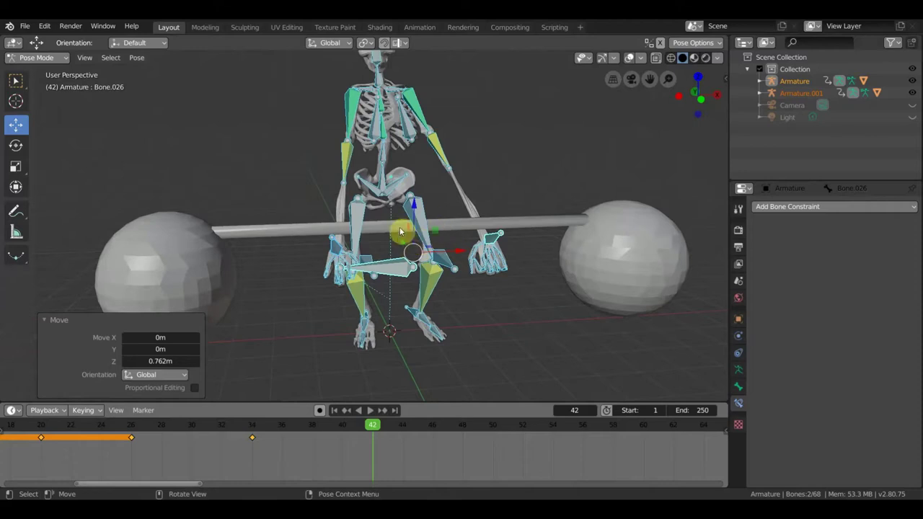
key("g")
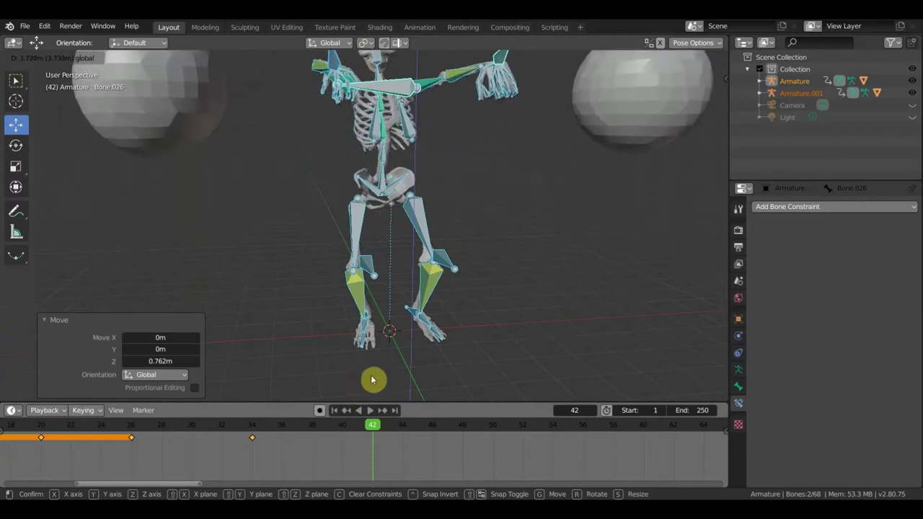
left_click(453, 318)
Reposition the arm bones again from a side angle and check the pose
scroll(459, 313, "down", 3)
mouse_move(459, 313)
middle_mouse_down()
mouse_move(575, 335)
mouse_move(572, 366)
mouse_move(529, 303)
middle_mouse_up()
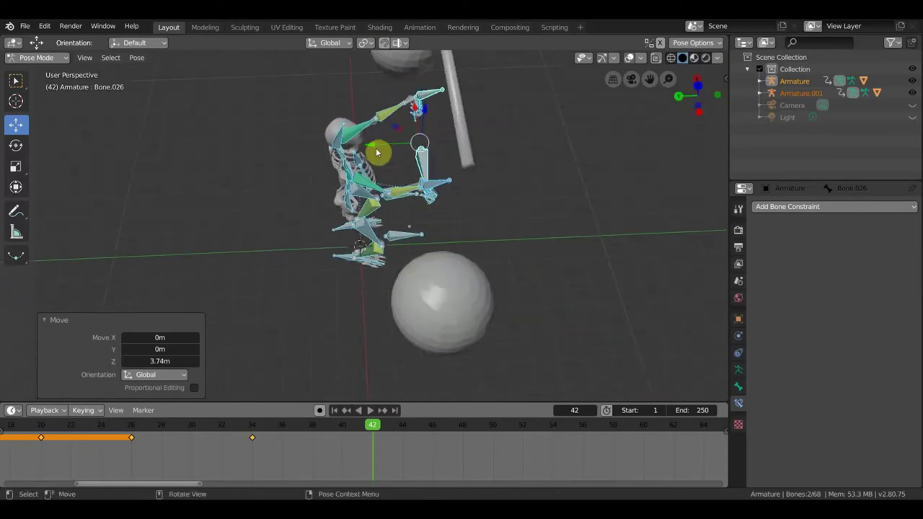
key("g")
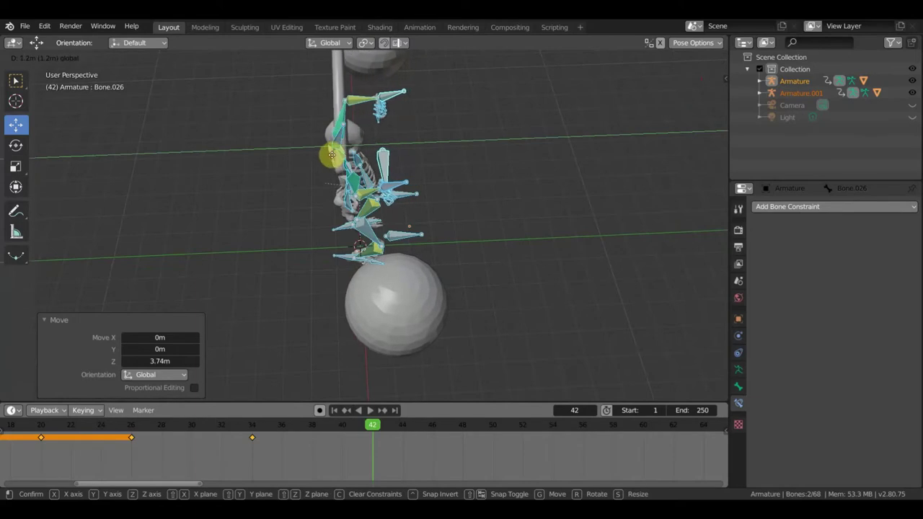
left_click(457, 192)
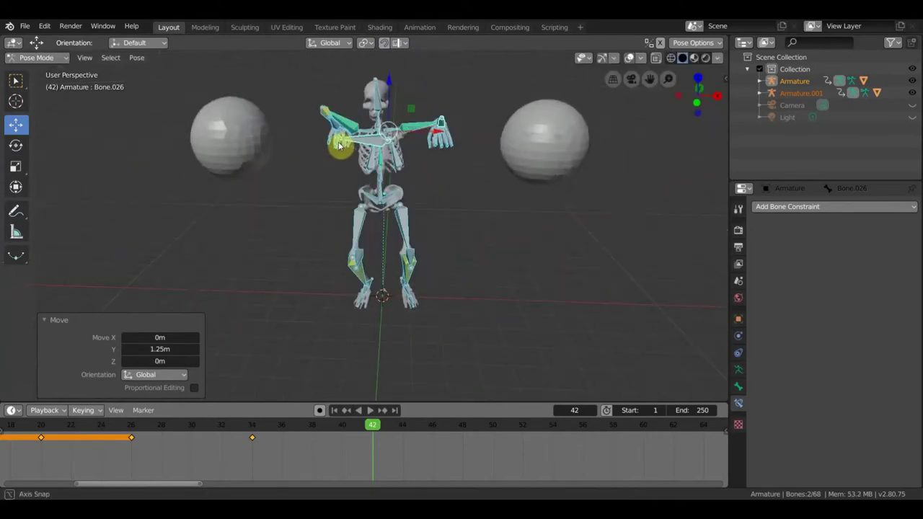
middle_click_drag(348, 142, 364, 135)
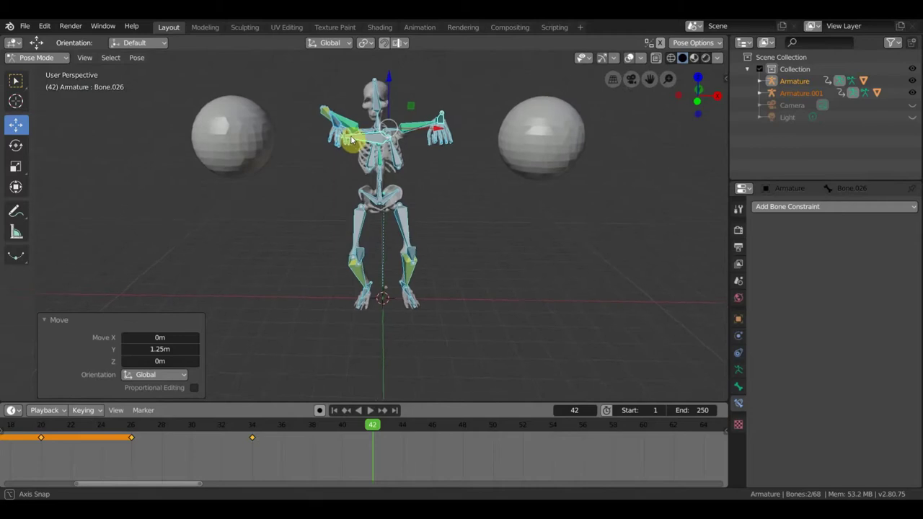
middle_click_drag(362, 135, 433, 127)
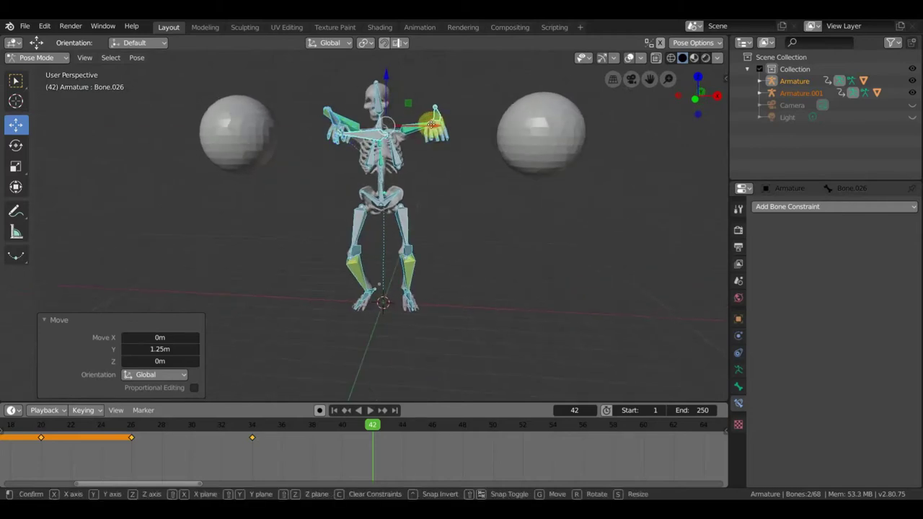
Shift the hand bones −0.401 m along global X
key("g")
key("x")
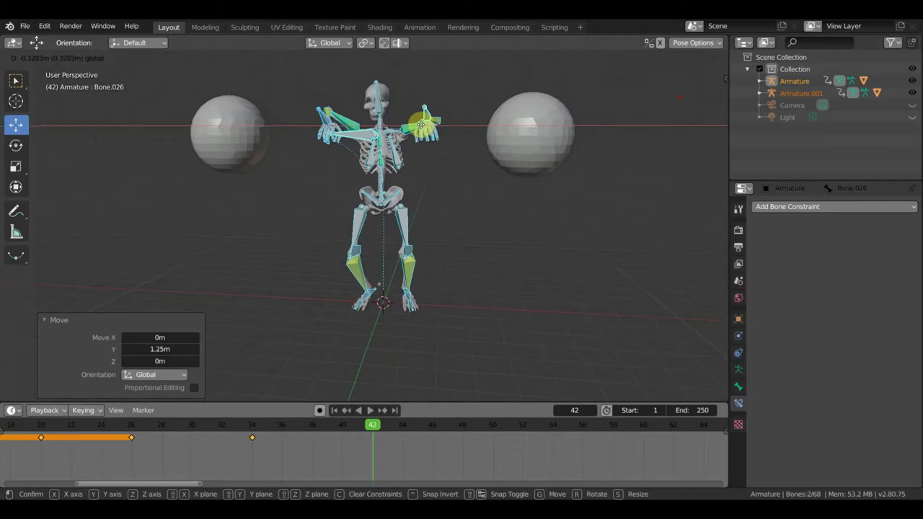
left_click(421, 125)
middle_click_drag(449, 180, 522, 185)
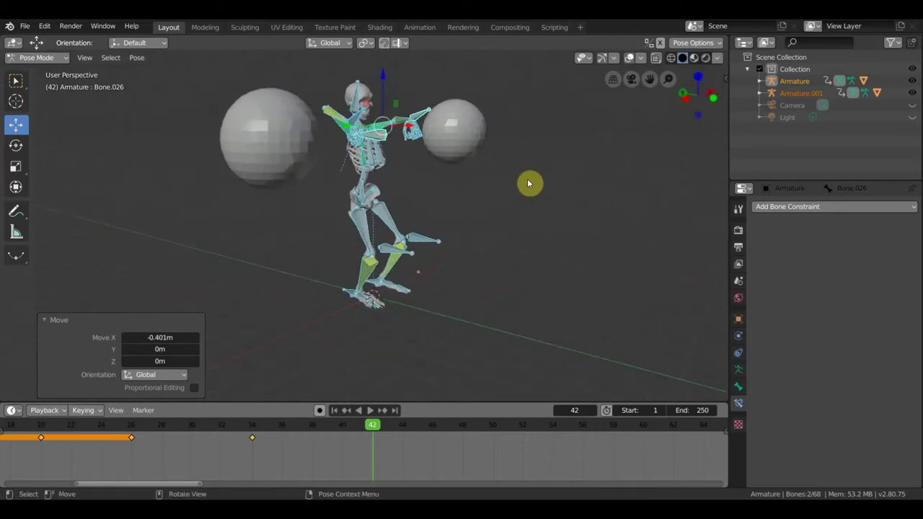
Keyframe location and rotation (LocRot) of all bones at frame 42
key("a")
key("i")
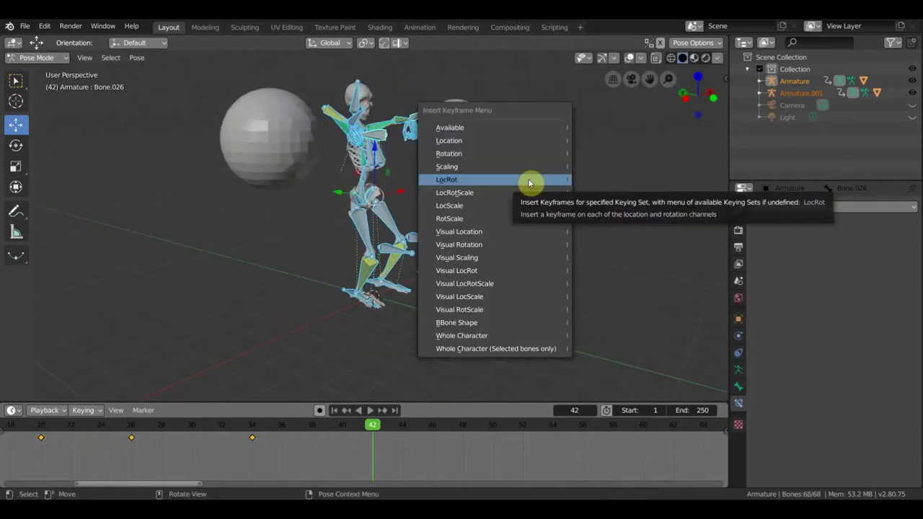
left_click(530, 182)
mouse_move(506, 199)
middle_mouse_down()
mouse_move(492, 207)
mouse_move(463, 429)
middle_mouse_up()
type("42")
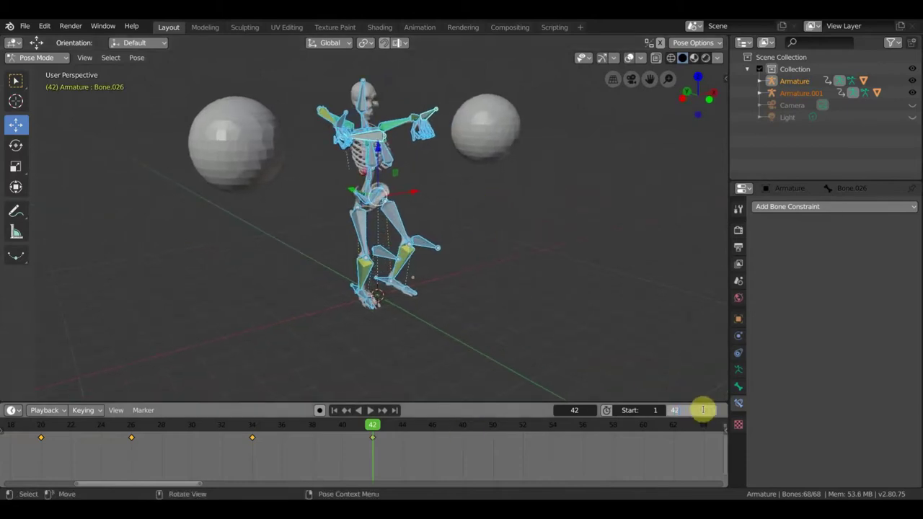
Set the animation's end frame to 42
key("Return")
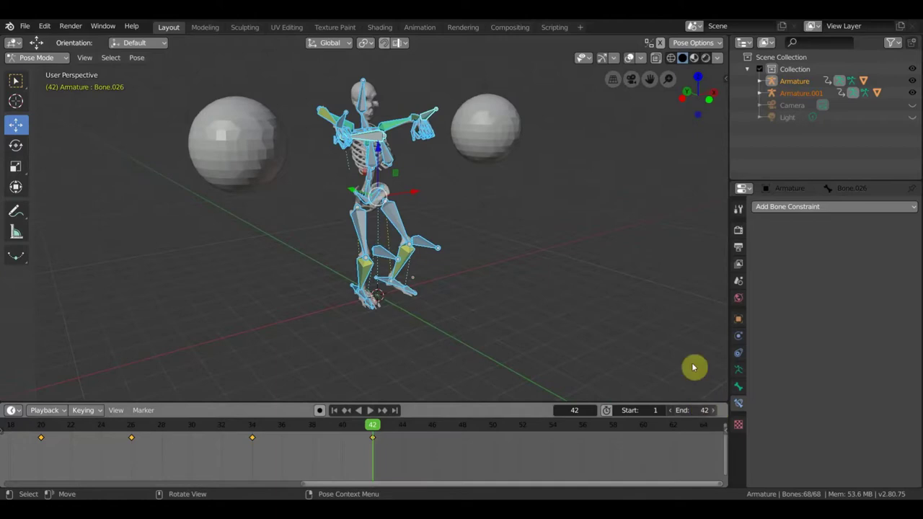
scroll(403, 453, "down", 5)
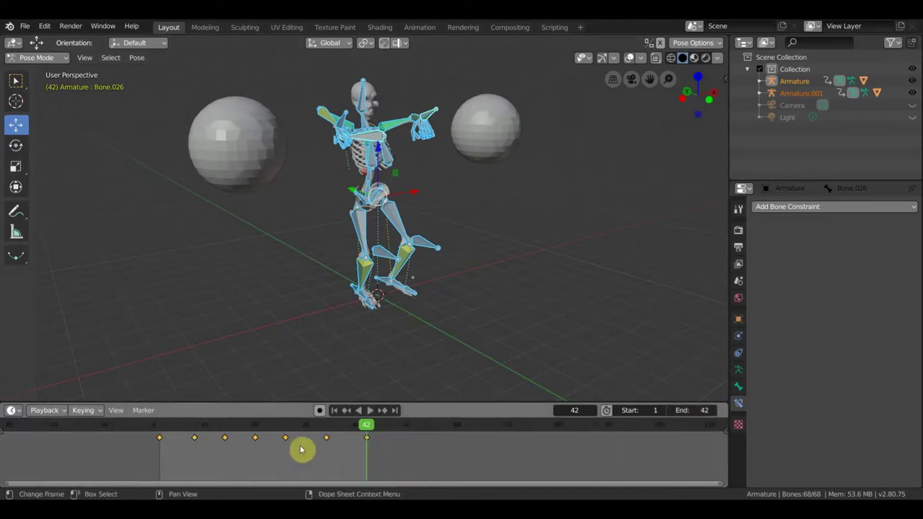
mouse_move(267, 212)
middle_mouse_down()
mouse_move(223, 202)
mouse_move(227, 191)
middle_mouse_up()
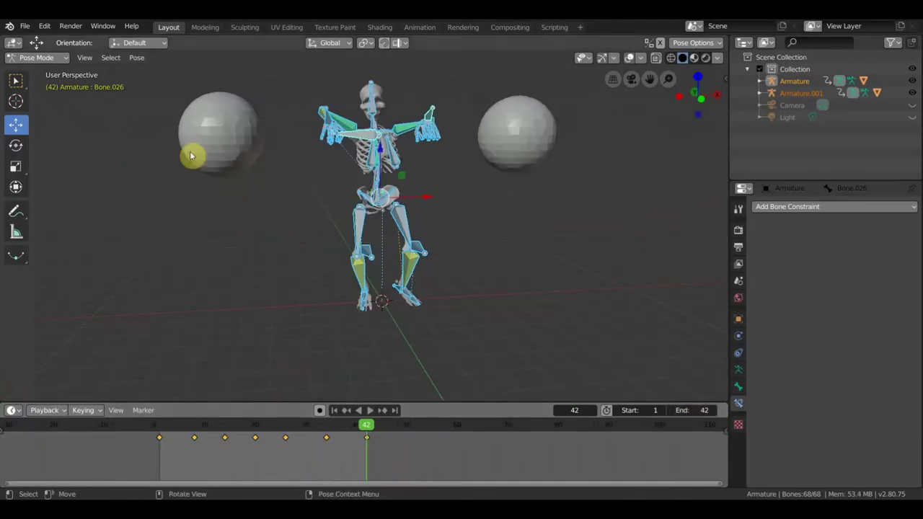
left_click(65, 60)
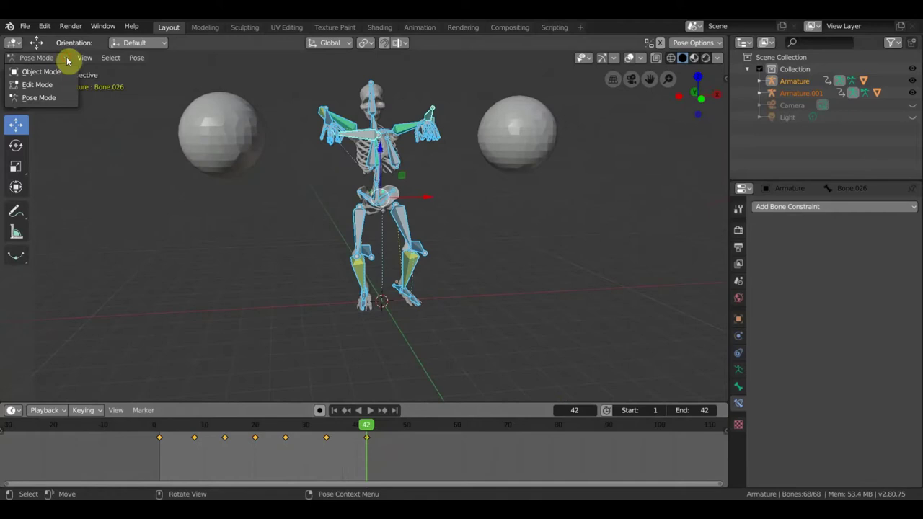
Switch from Pose Mode to Object Mode and delete the barbell sphere mesh
left_click(63, 97)
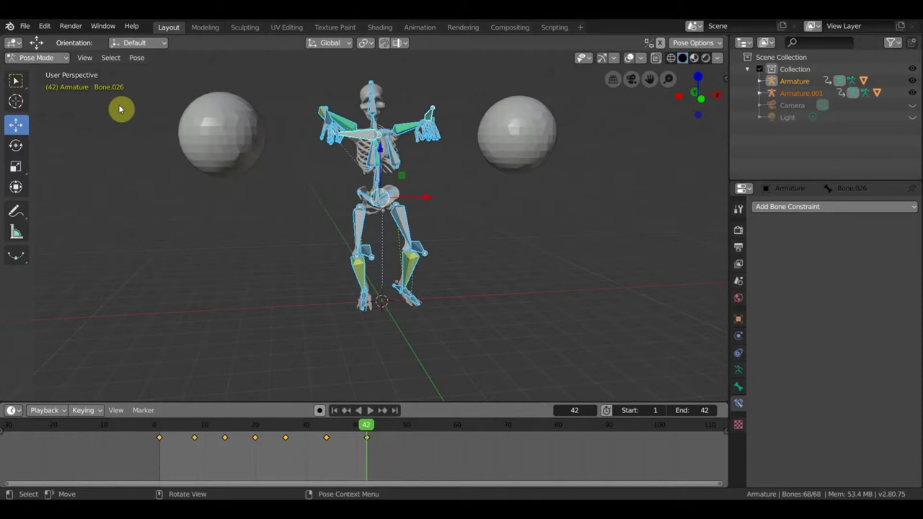
left_click(65, 58)
left_click(57, 72)
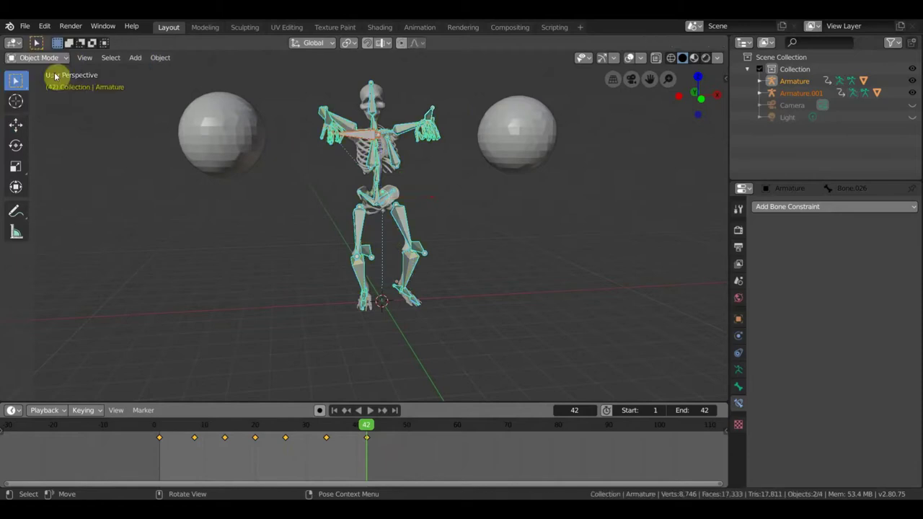
left_click(222, 140)
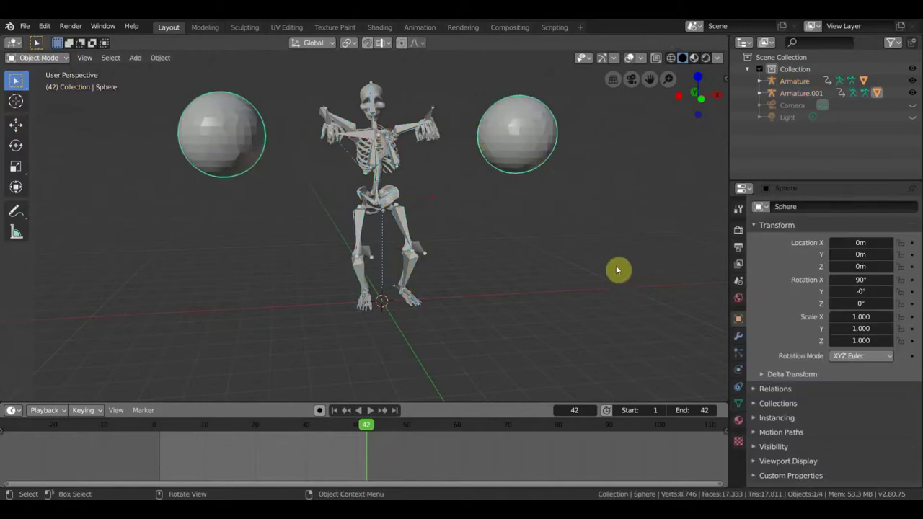
key("Delete")
mouse_move(532, 241)
middle_mouse_down()
mouse_move(565, 282)
mouse_move(507, 233)
mouse_move(490, 256)
middle_mouse_up()
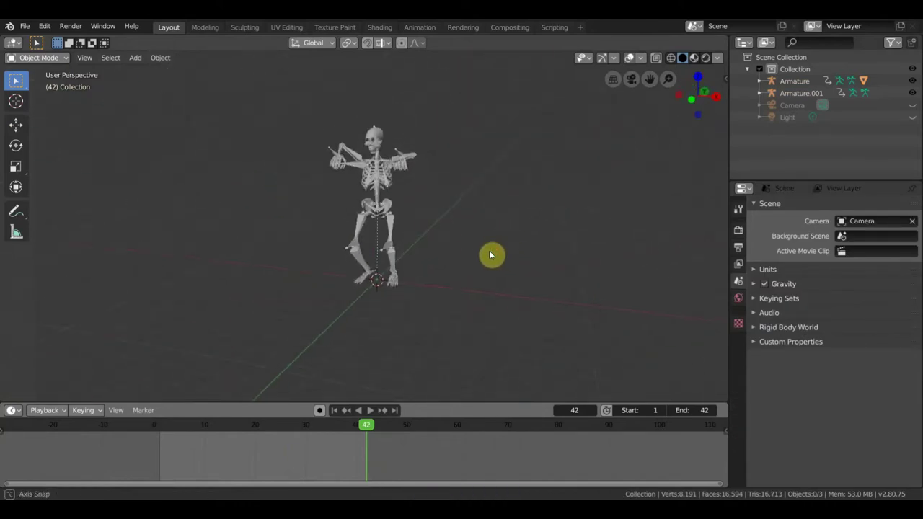
Play the animation and scrub back to the early frames to review the squat
key("ctrl+shift+space")
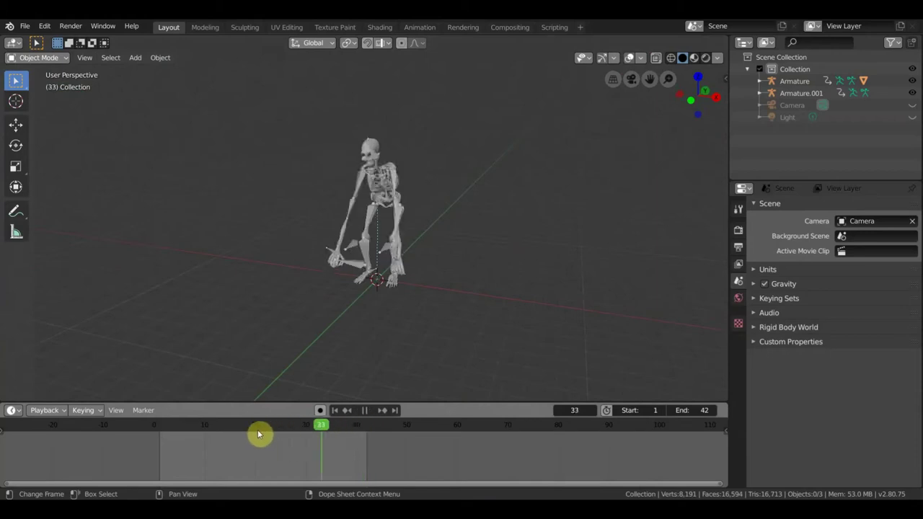
mouse_move(200, 431)
left_mouse_down()
mouse_move(161, 428)
mouse_move(261, 435)
mouse_move(290, 427)
left_mouse_up()
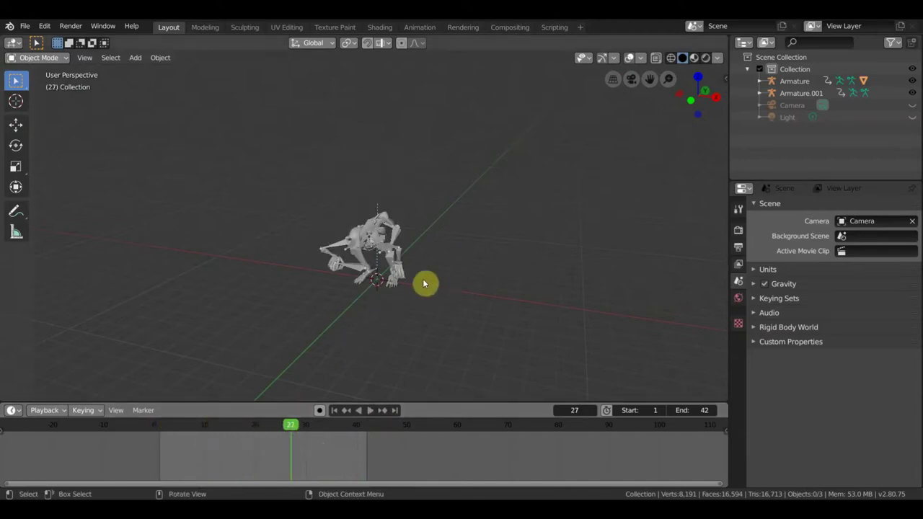
mouse_move(484, 261)
middle_mouse_down()
mouse_move(556, 262)
mouse_move(604, 247)
mouse_move(606, 191)
middle_mouse_up()
scroll(550, 240, "down", 3)
scroll(535, 249, "down", 2)
scroll(504, 279, "down", 2)
Inspect the lift from side and front, then return to frame 42 with the spheres restored
mouse_move(503, 279)
middle_mouse_down()
mouse_move(461, 284)
mouse_move(354, 270)
mouse_move(363, 259)
mouse_move(445, 260)
mouse_move(493, 237)
mouse_move(478, 214)
mouse_move(434, 195)
mouse_move(289, 264)
mouse_move(385, 305)
mouse_move(474, 275)
mouse_move(480, 262)
middle_mouse_up()
scroll(363, 259, "up", 2)
scroll(363, 259, "up", 3)
scroll(362, 256, "up", 4)
scroll(361, 253, "down", 2)
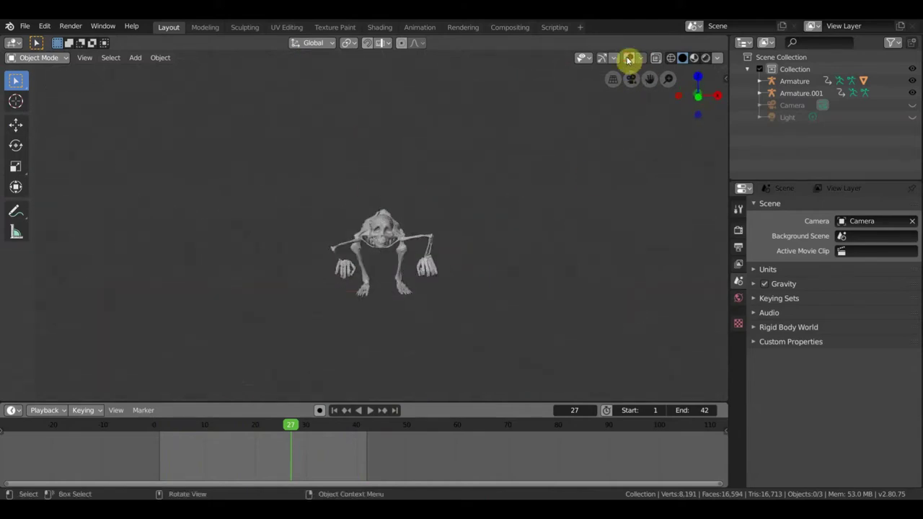
middle_click_drag(501, 241, 554, 243)
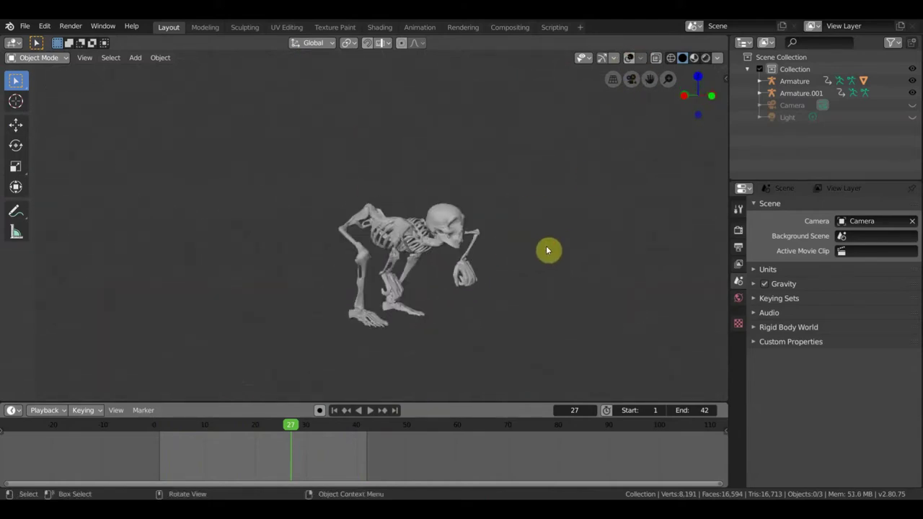
middle_click_drag(453, 303, 392, 303, "alt")
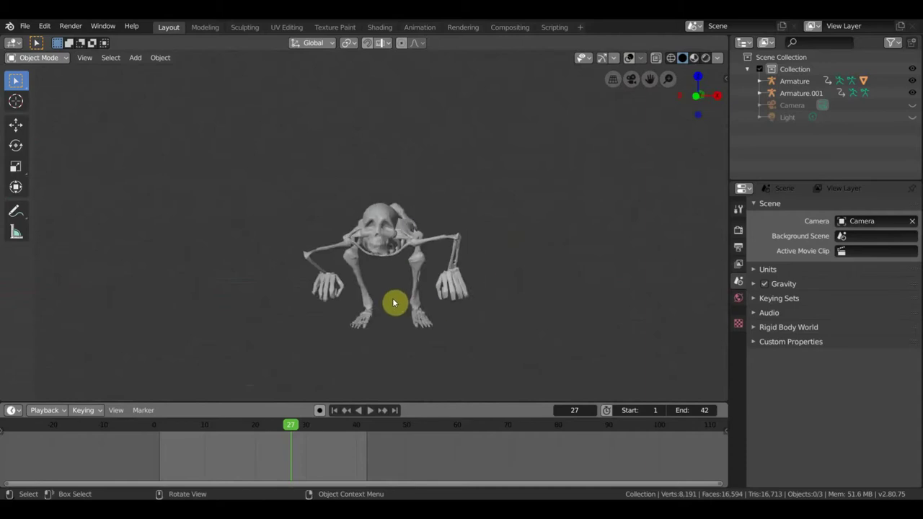
key("shift+Right")
Select the skeleton armature and toggle Pose Mode, keeping the end frame at 42
key("alt+h")
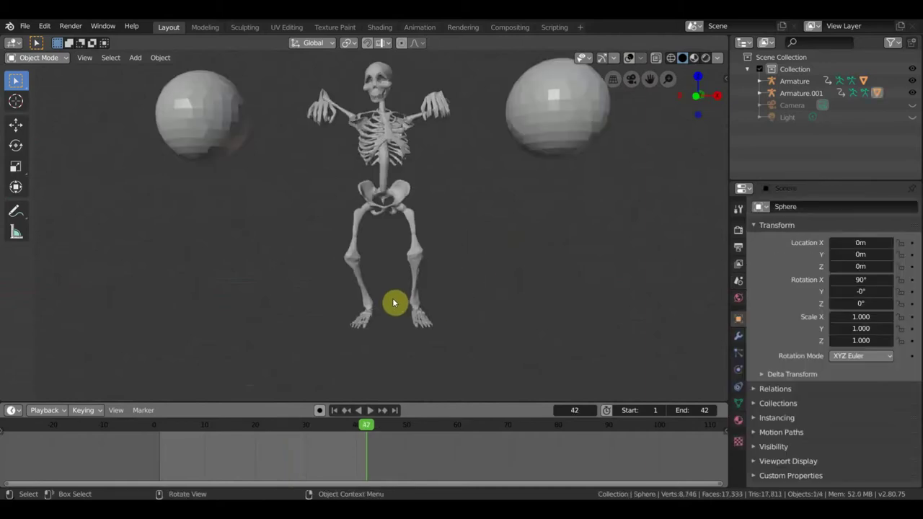
left_click(393, 302)
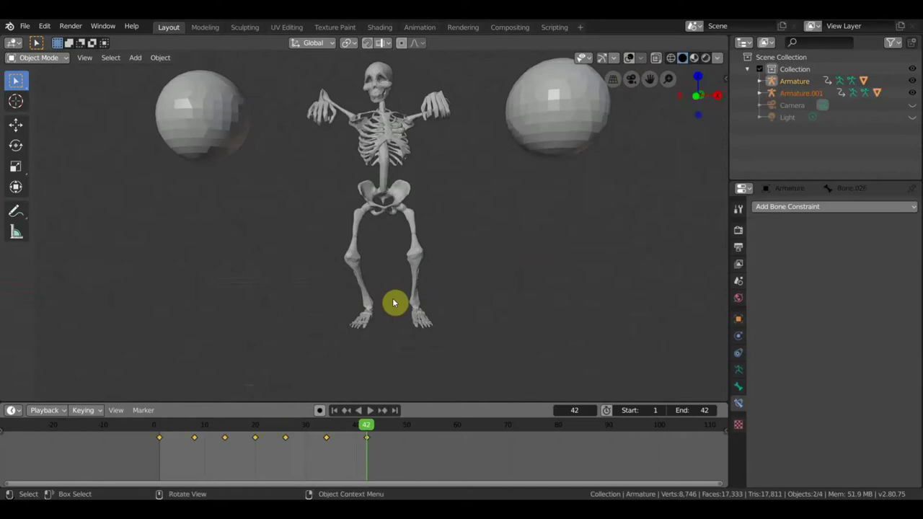
key("ctrl+Tab")
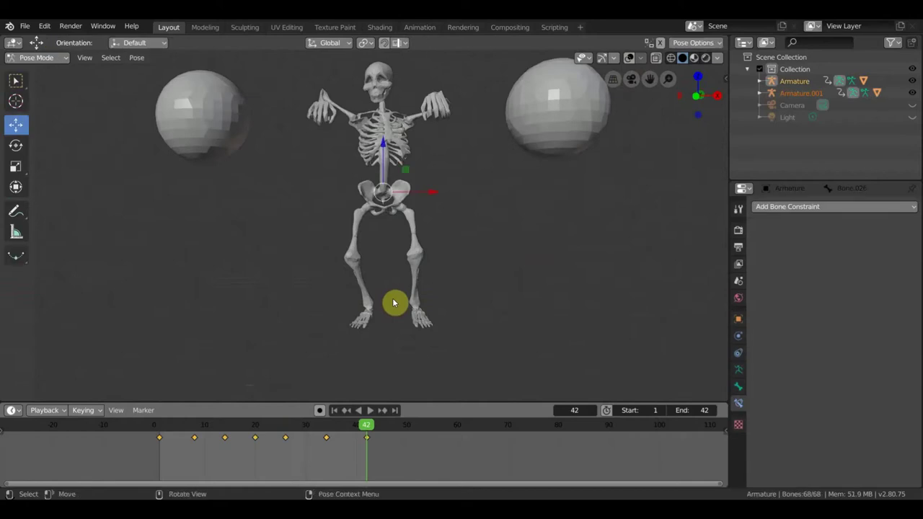
key("ctrl+z")
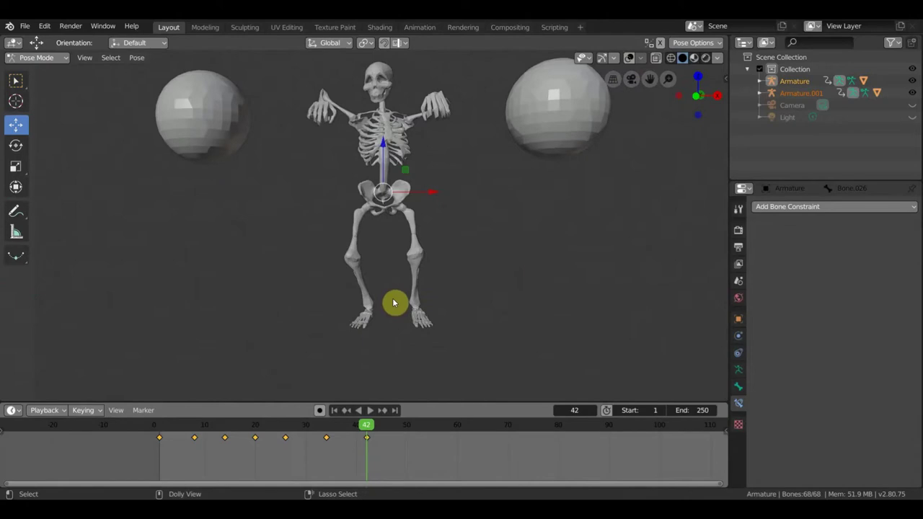
key("ctrl+shift+z")
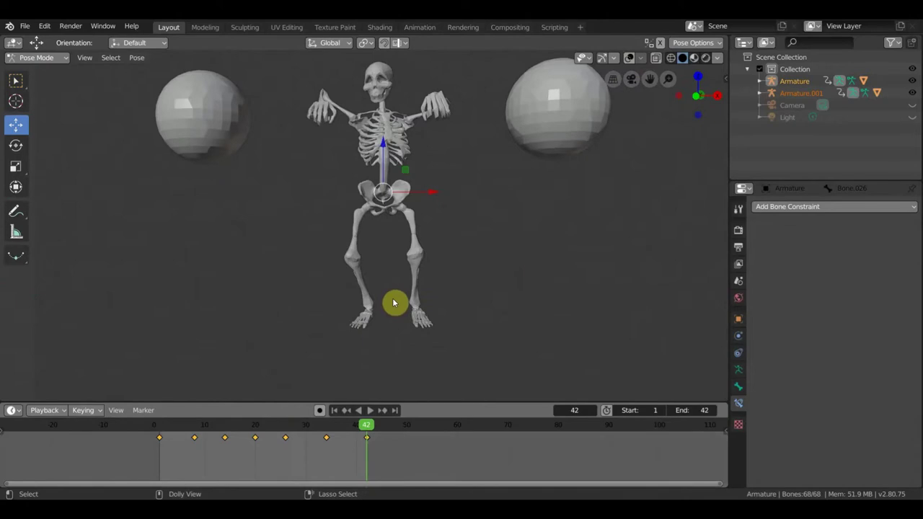
key("ctrl+Tab")
Delete the sphere object again with overlays on, then select Armature.001
left_click(554, 114)
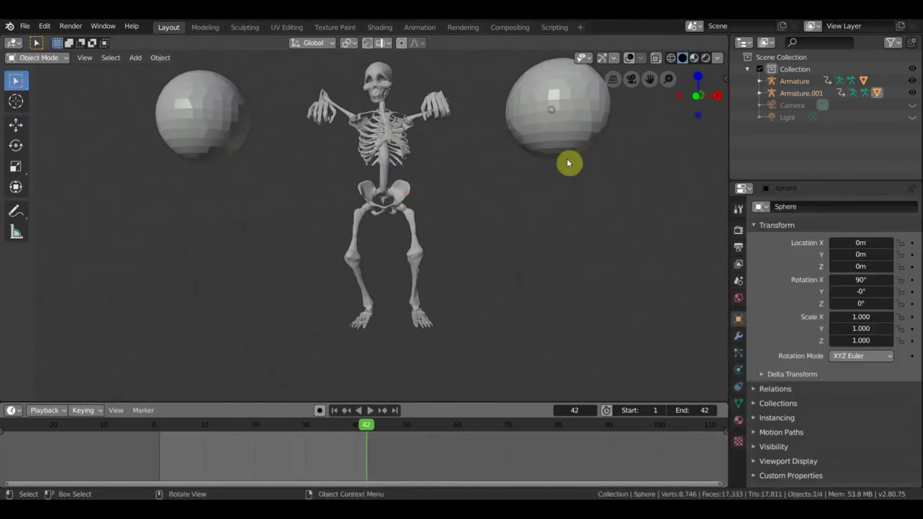
scroll(567, 163, "down", 3)
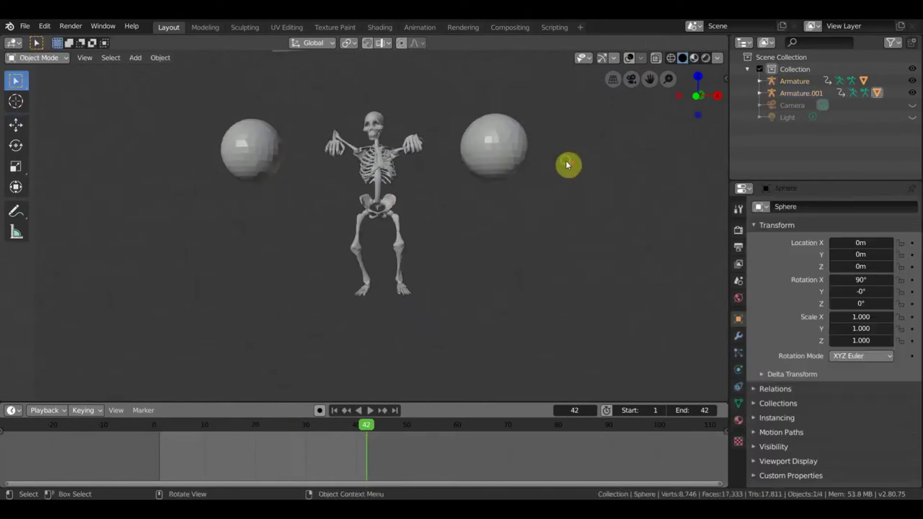
left_click(629, 57)
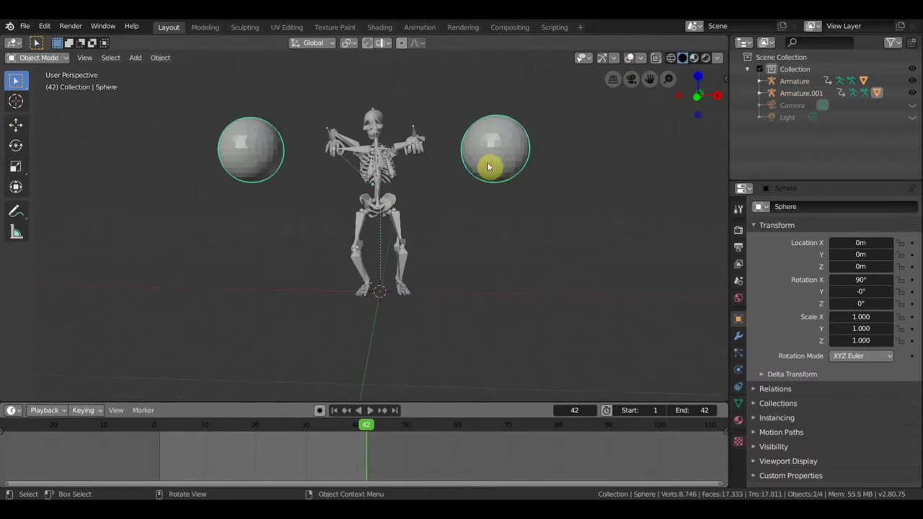
key("Delete")
middle_click_drag(487, 163, 505, 206)
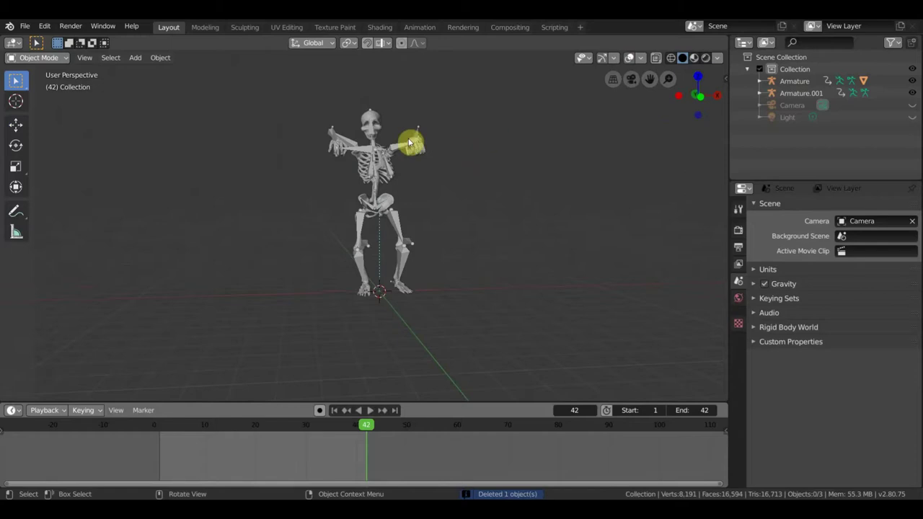
left_click(360, 153)
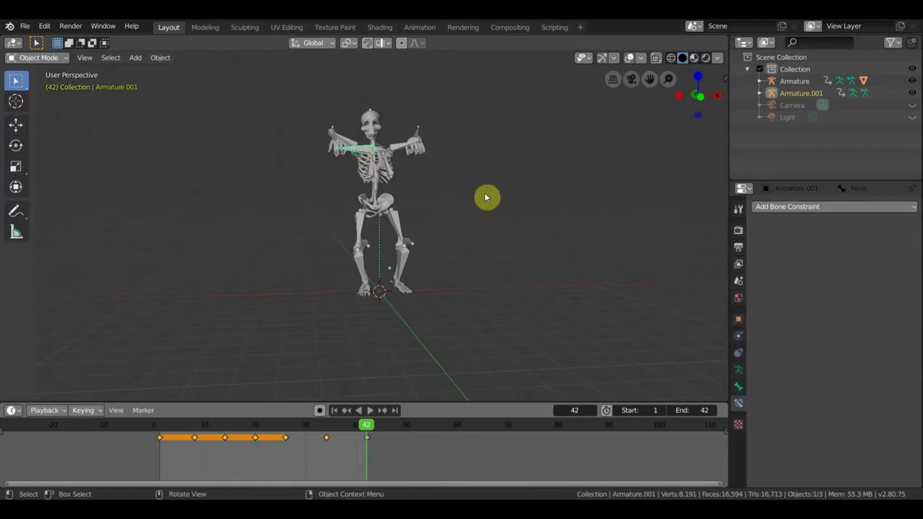
left_click_drag(696, 94, 349, 283)
Import the barbell model штанга.obj from the Desktop as a Wavefront (.obj) file
mouse_move(349, 283)
middle_mouse_down()
mouse_move(370, 258)
mouse_move(422, 251)
middle_mouse_up()
middle_click_drag(478, 262, 137, 149)
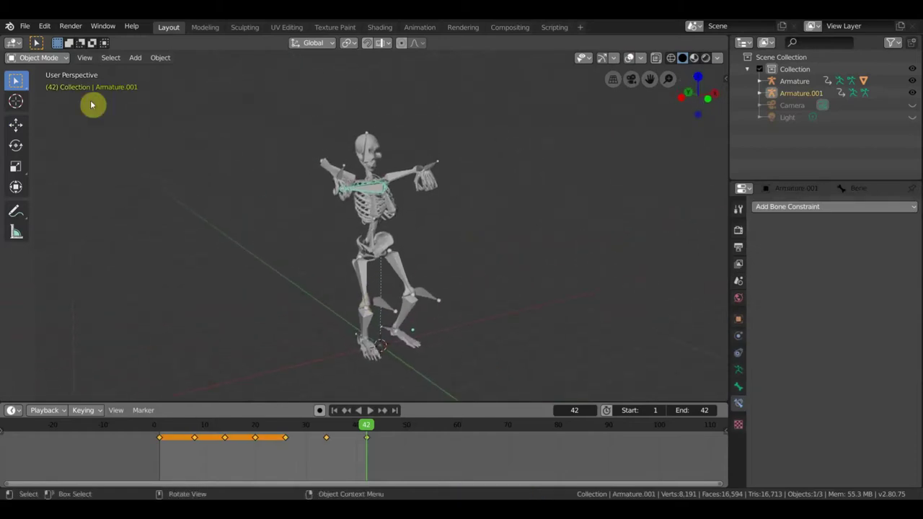
left_click(52, 61)
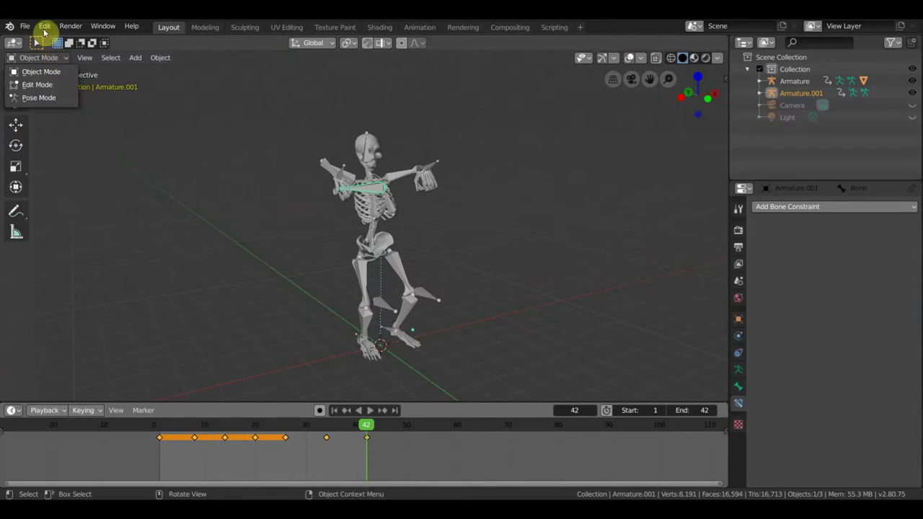
left_click(25, 26)
mouse_move(43, 188)
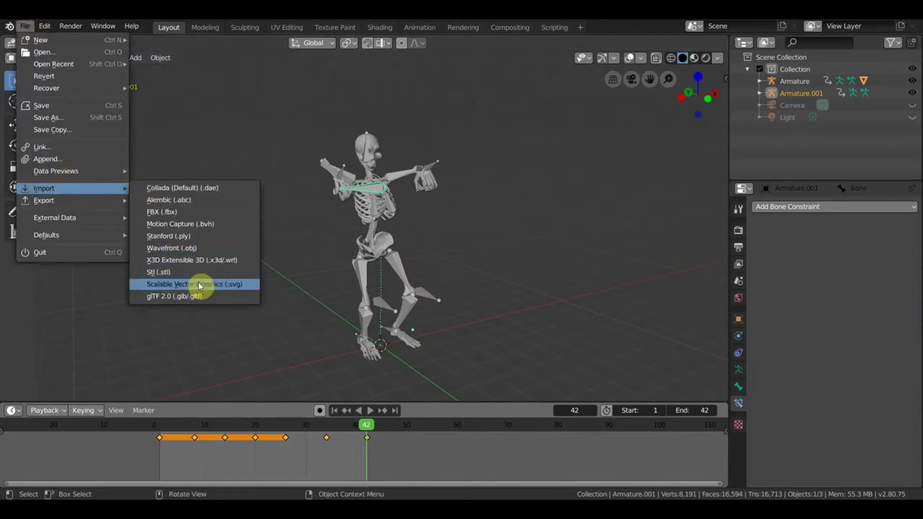
left_click(196, 248)
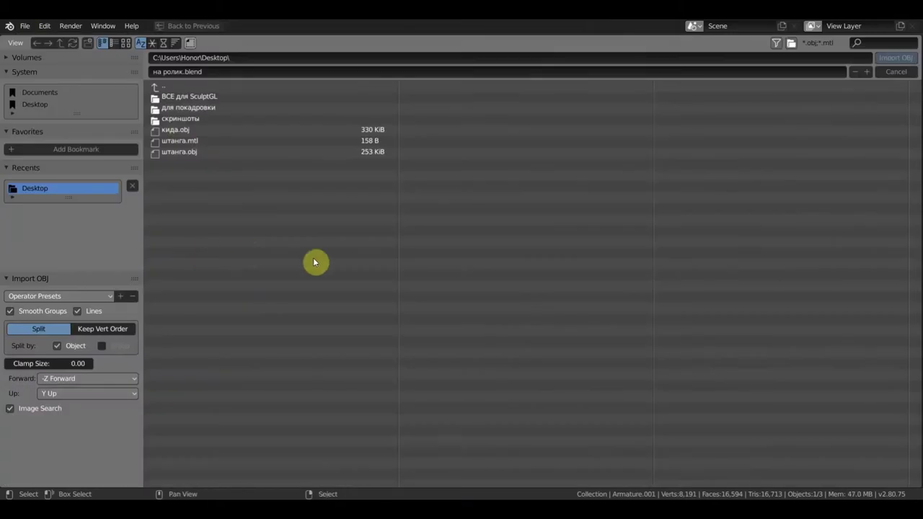
left_click(180, 152)
left_click(892, 60)
mouse_move(624, 261)
middle_mouse_down()
mouse_move(574, 262)
mouse_move(625, 234)
middle_mouse_up()
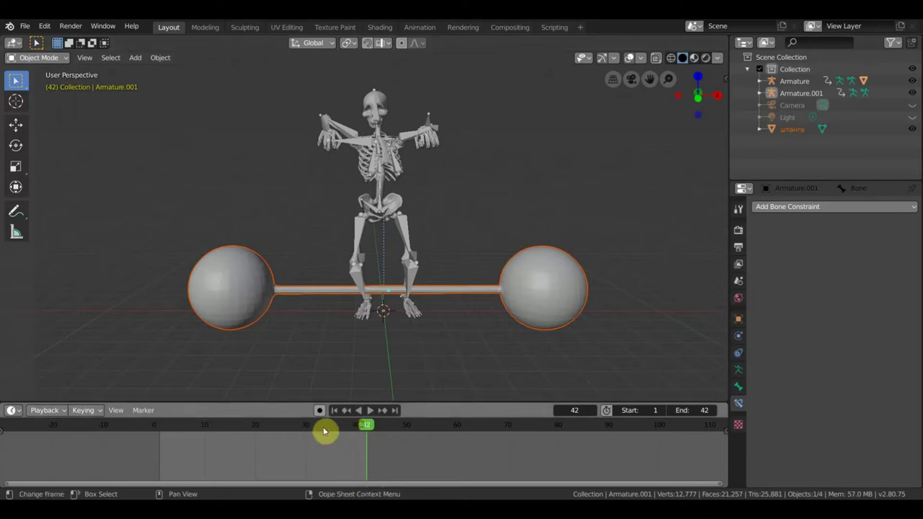
At frame 1, parent the штанга barbell to Armature.001's bar bone with automatic weights
key("shift+ctrl+space")
left_click(257, 431)
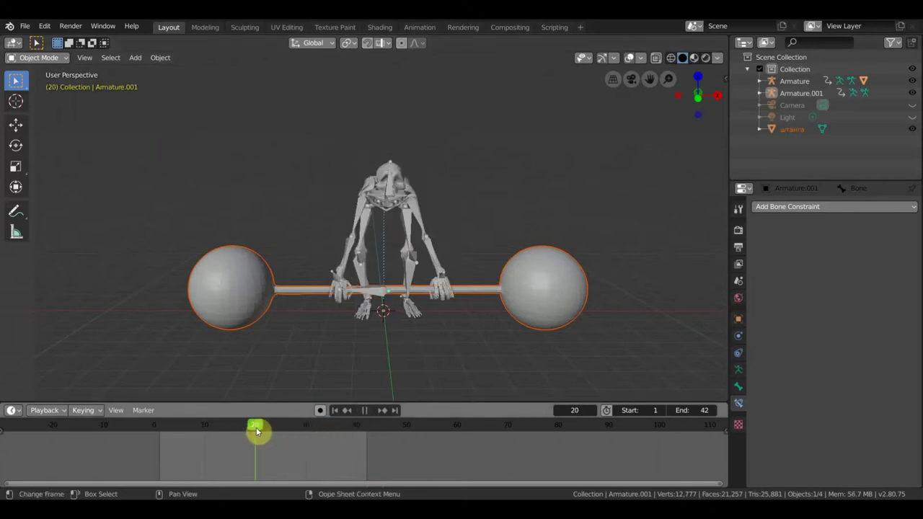
left_click_drag(196, 431, 159, 431)
scroll(389, 315, "up", 2)
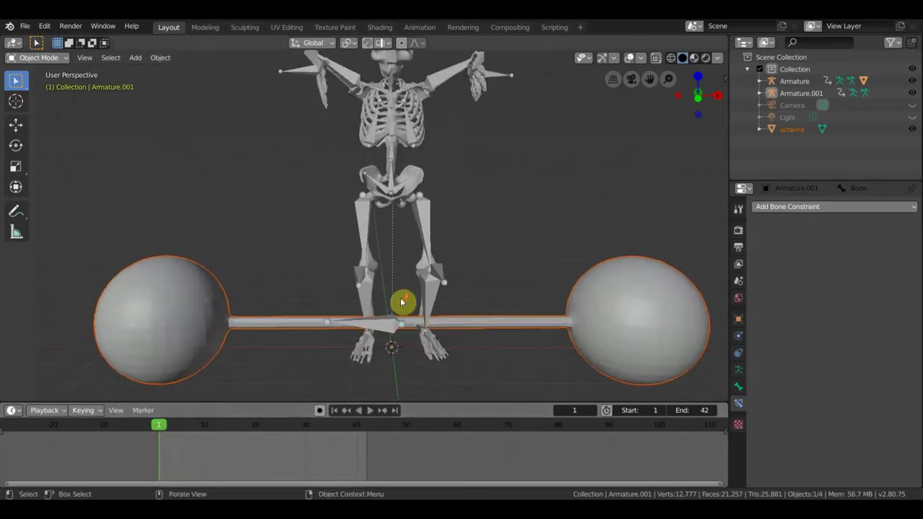
scroll(400, 329, "up", 1)
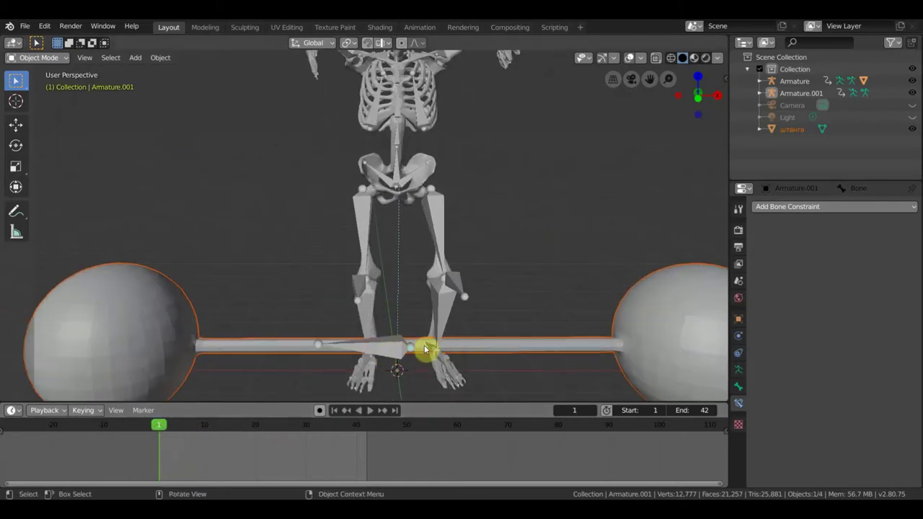
left_click(386, 349)
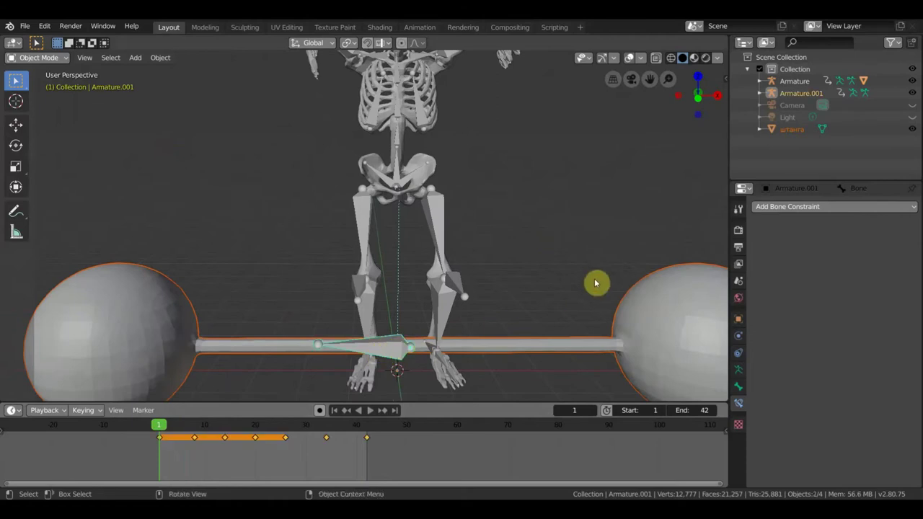
key("ctrl+p")
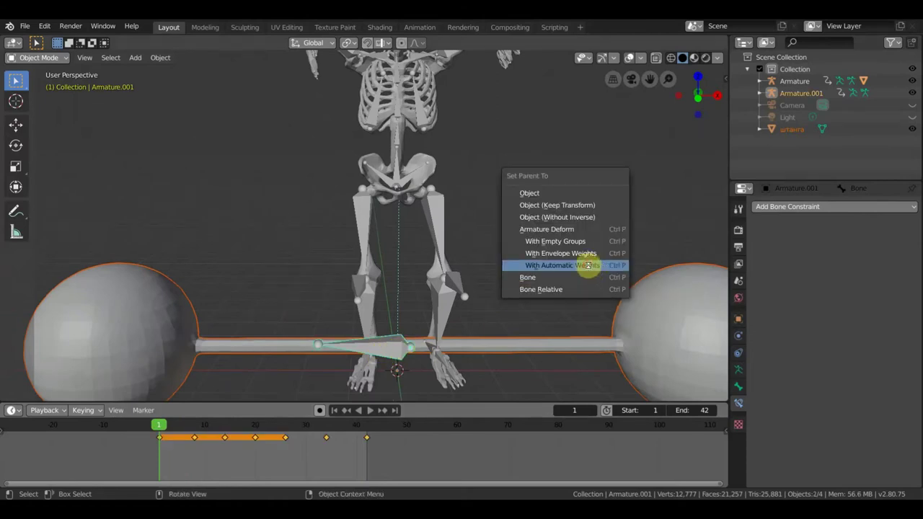
left_click(589, 266)
scroll(519, 265, "down", 3)
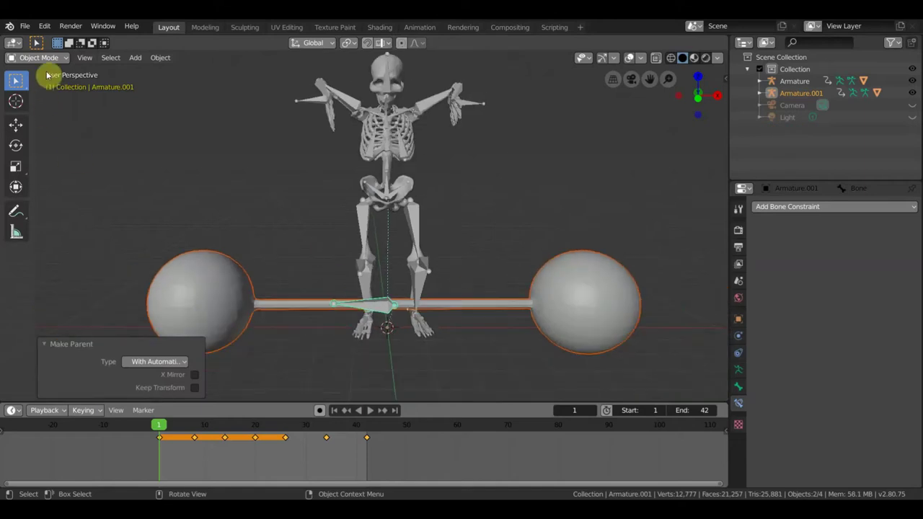
Scrub and play frames 1–58, zooming in to confirm the barbell rises to chest level
left_click_drag(170, 428, 367, 440)
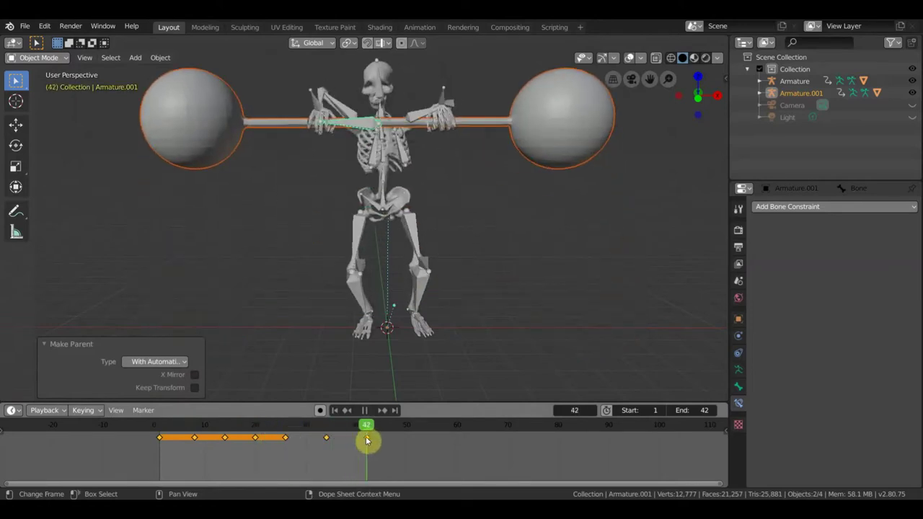
key("i")
mouse_move(468, 300)
middle_mouse_down()
mouse_move(476, 310)
mouse_move(525, 307)
mouse_move(418, 305)
mouse_move(591, 300)
mouse_move(397, 301)
mouse_move(421, 323)
middle_mouse_up()
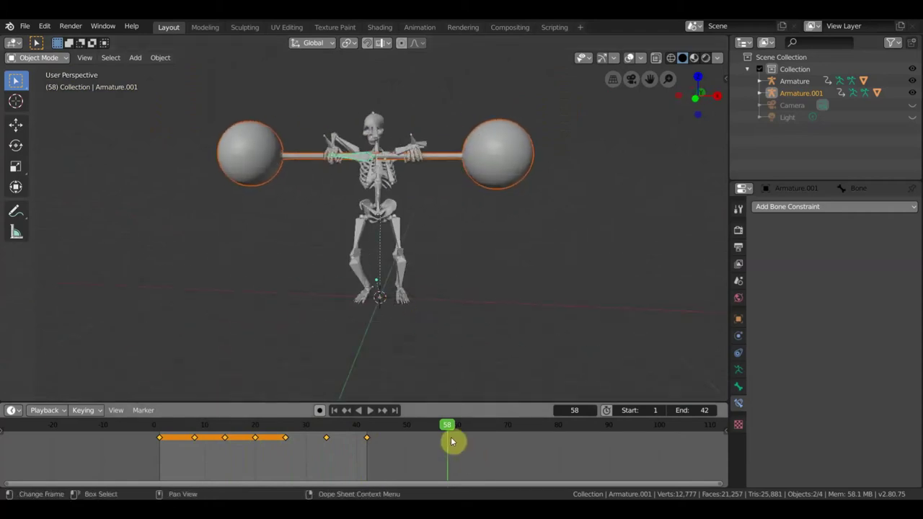
scroll(432, 379, "up", 2)
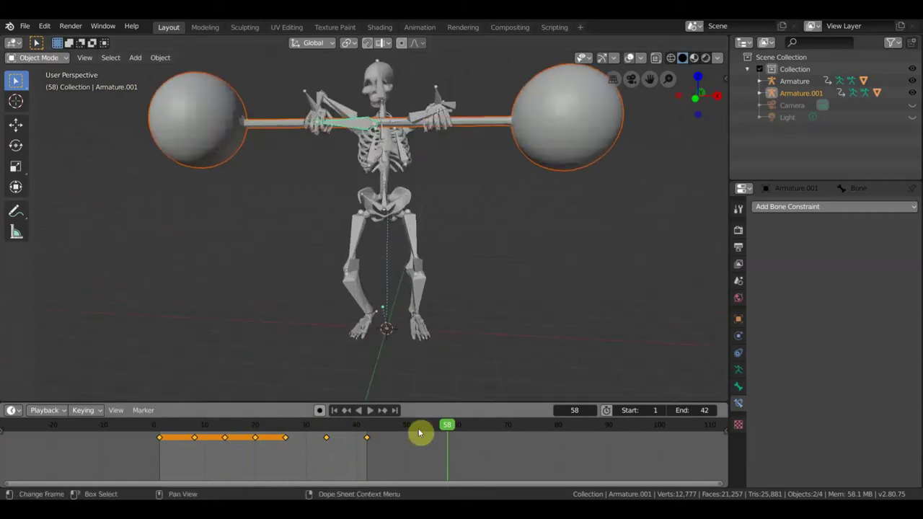
scroll(368, 449, "up", 2)
scroll(370, 449, "up", 1)
scroll(463, 434, "up", 2)
scroll(461, 434, "up", 1)
scroll(462, 435, "up", 2)
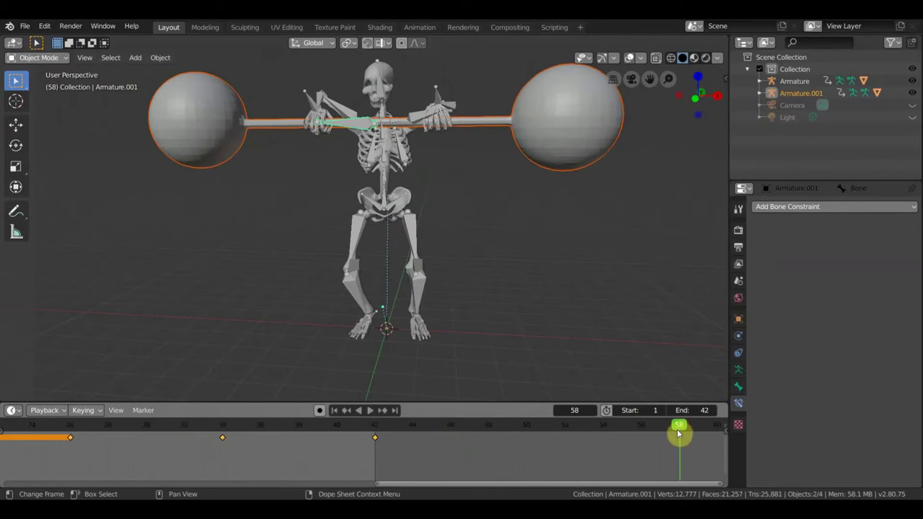
scroll(418, 459, "up", 1)
scroll(435, 454, "up", 1)
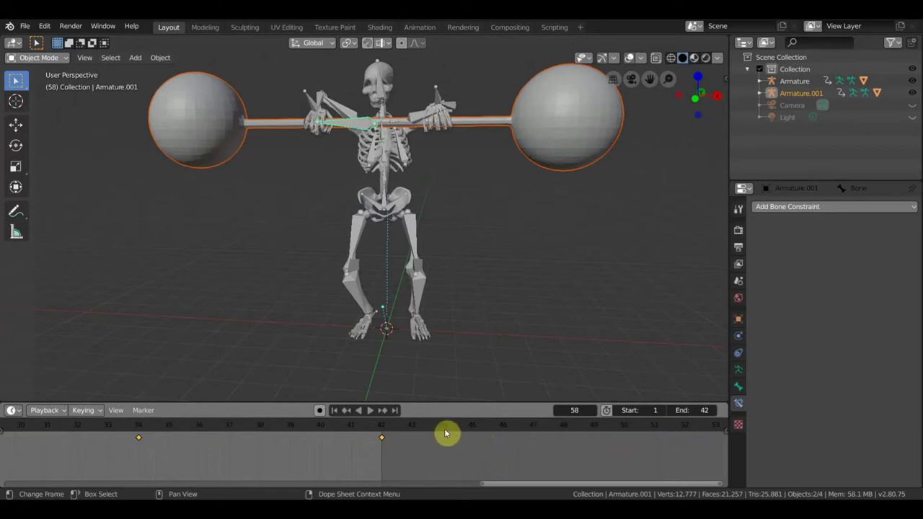
left_click(344, 113)
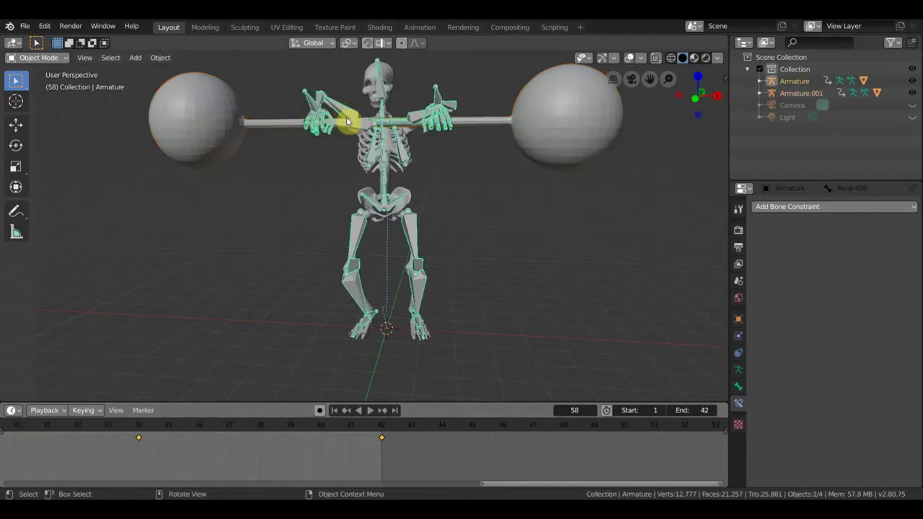
Put the skeleton and barbell armatures into Pose Mode at frame 45
left_click(355, 126)
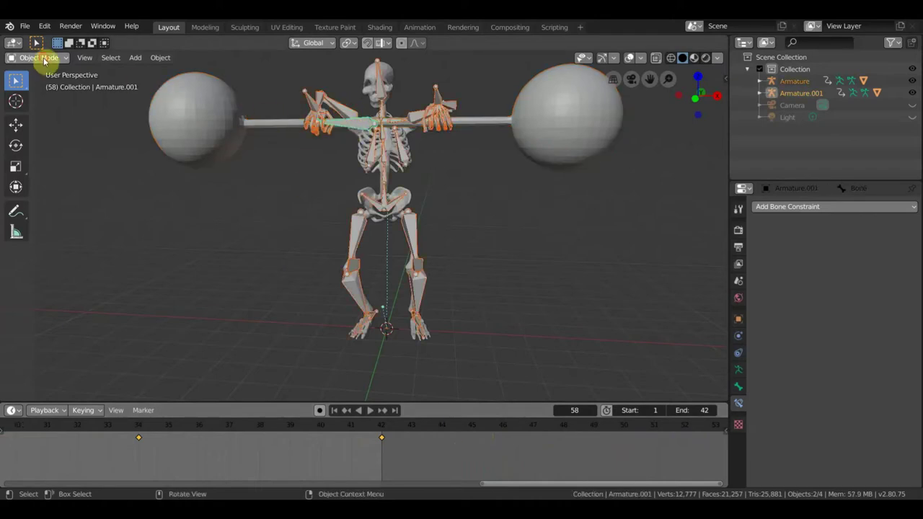
left_click(40, 57)
left_click(54, 101)
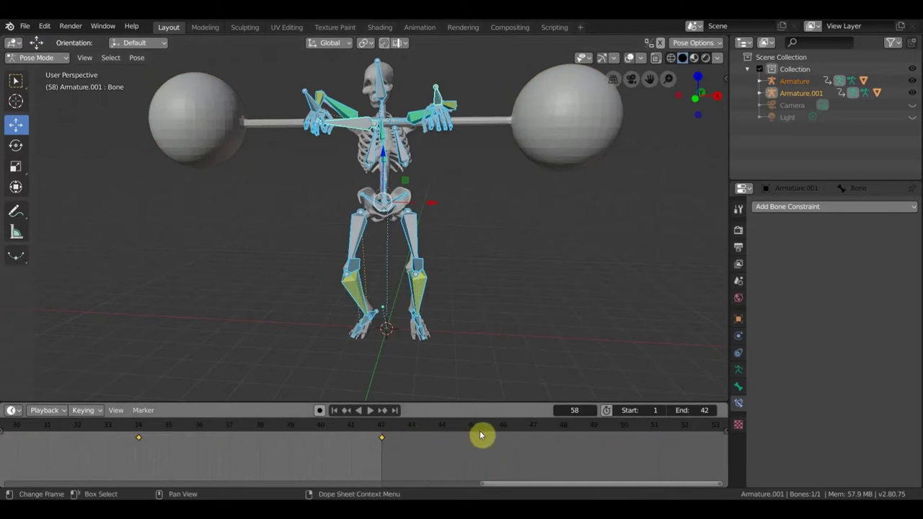
left_click(537, 433)
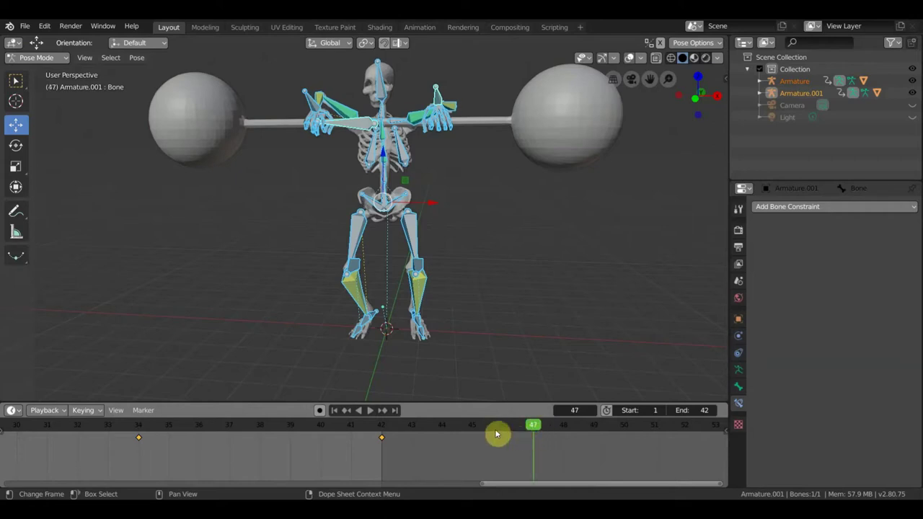
left_click(475, 433)
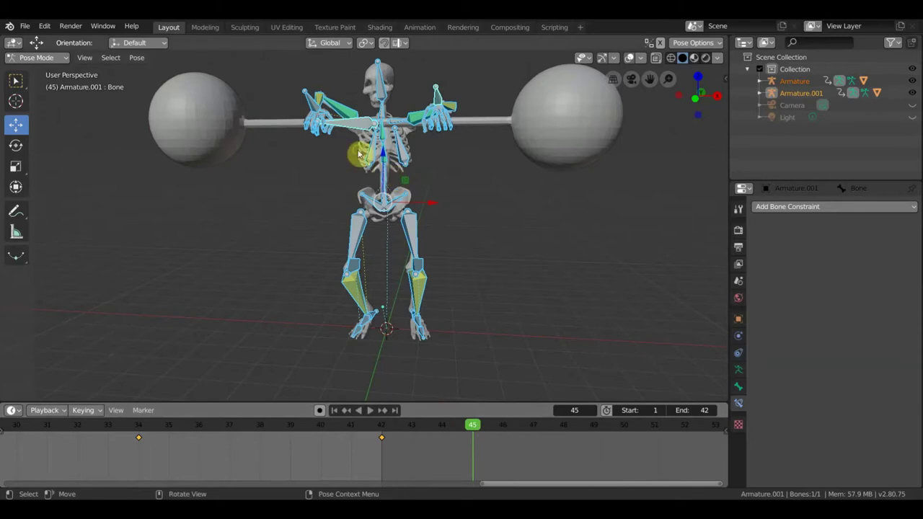
Select shoulder bones Bone.040 and Bone.026, the barbell bone and neck bone Bone.029
middle_click_drag(361, 150, 359, 154)
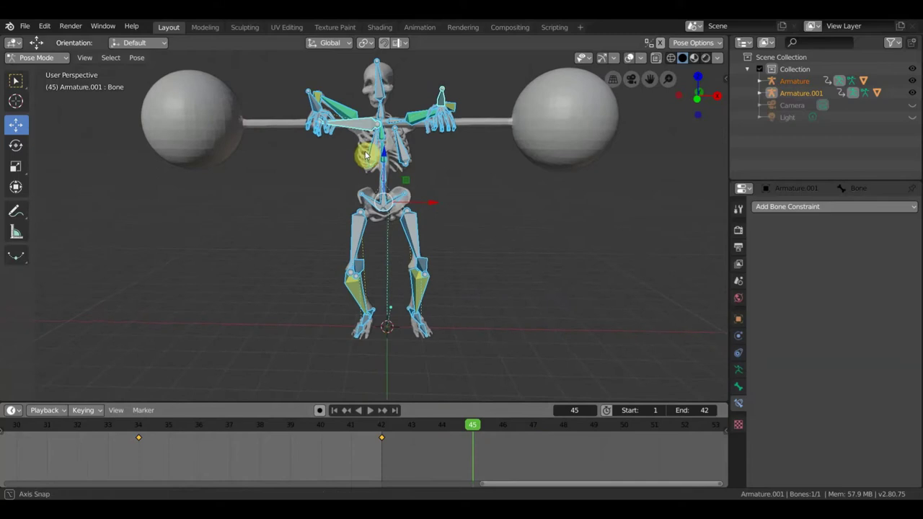
left_click(328, 109)
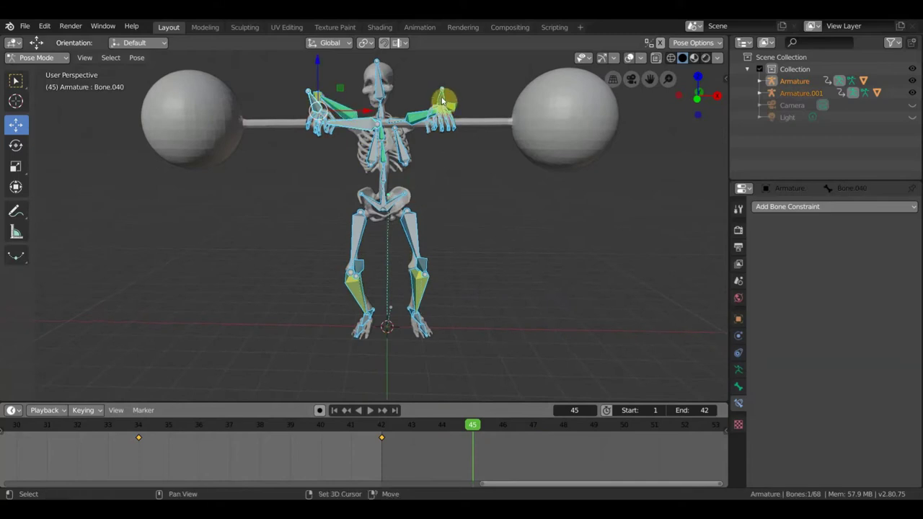
left_click(434, 107, "shift")
left_click(380, 135)
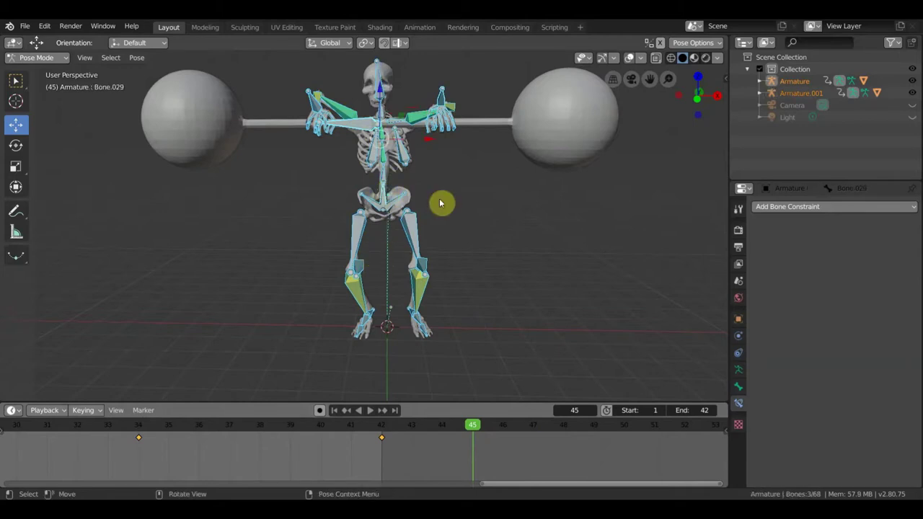
left_click(384, 94, "shift")
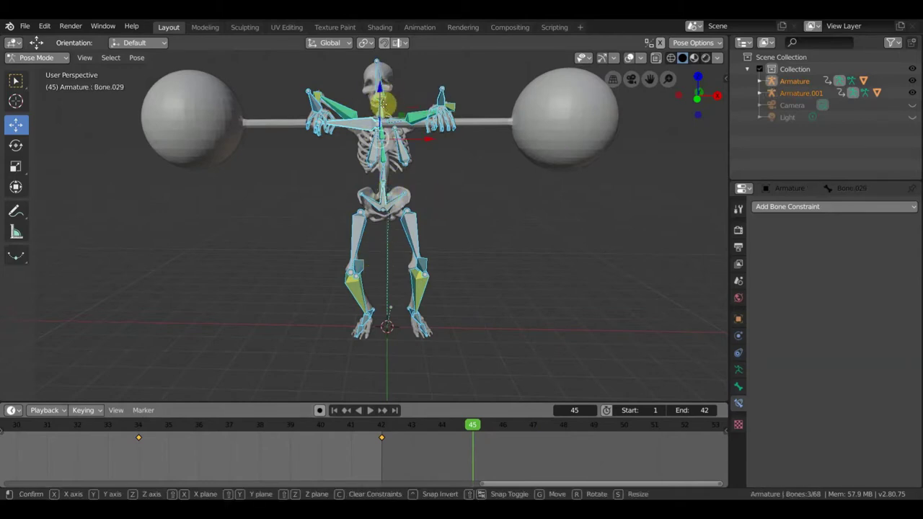
Lower the selected bones 1.97 m along Z so the skeleton squats under the barbell
key("g")
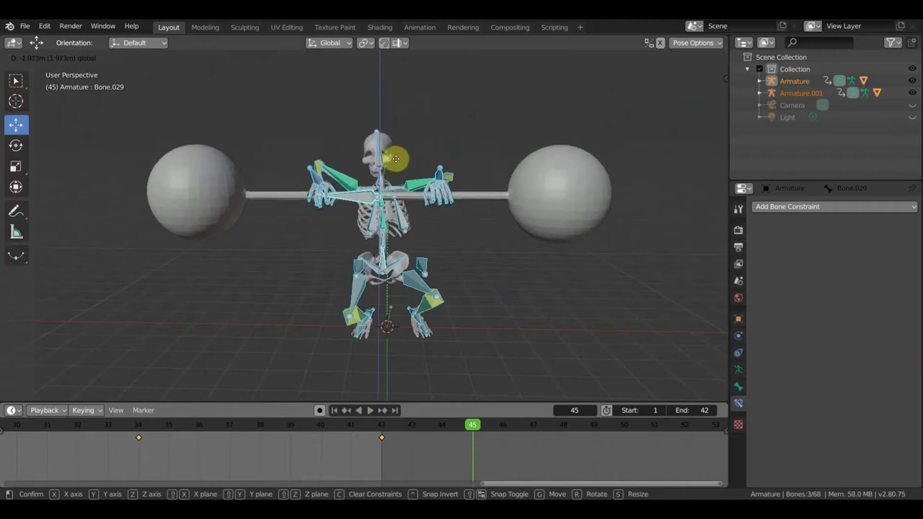
left_click(395, 230)
mouse_move(438, 267)
middle_mouse_down()
mouse_move(550, 280)
mouse_move(569, 255)
mouse_move(559, 253)
middle_mouse_up()
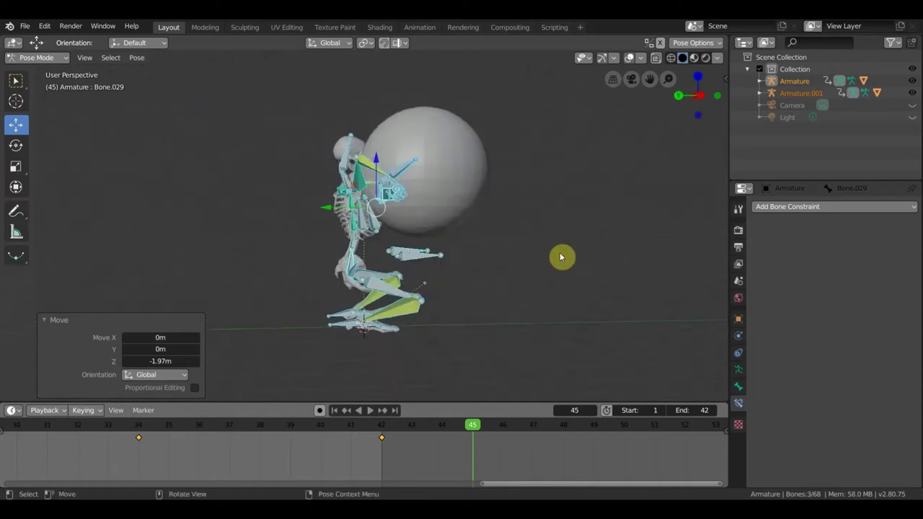
mouse_move(352, 259)
middle_mouse_down()
mouse_move(387, 274)
mouse_move(383, 288)
mouse_move(405, 267)
middle_mouse_up()
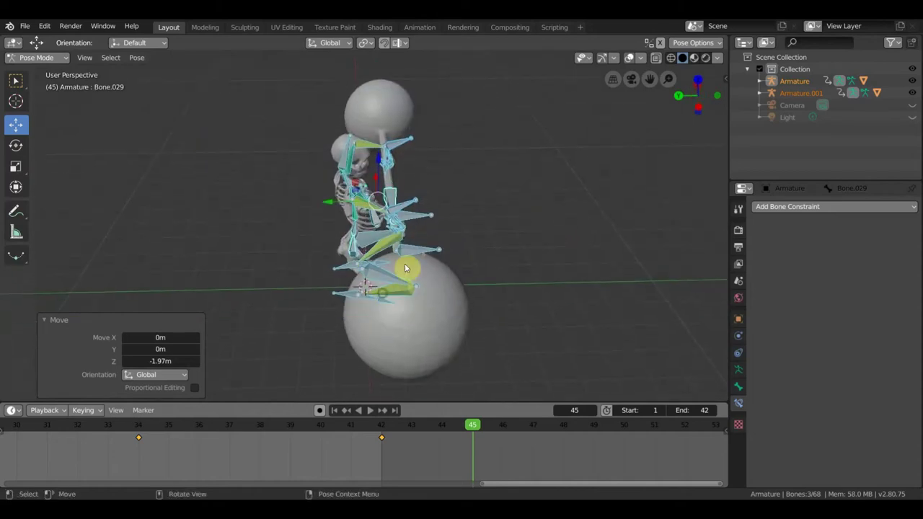
Reselect shoulder bones, the barbell bone and spine Bone.030, then view from the Right
left_click(404, 210)
middle_click_drag(437, 204, 426, 206)
scroll(424, 204, "up", 2)
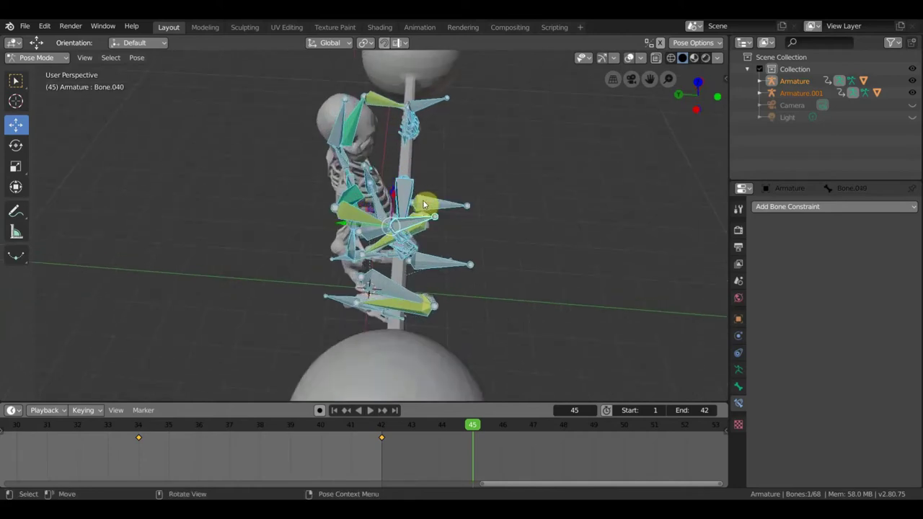
left_click(408, 189)
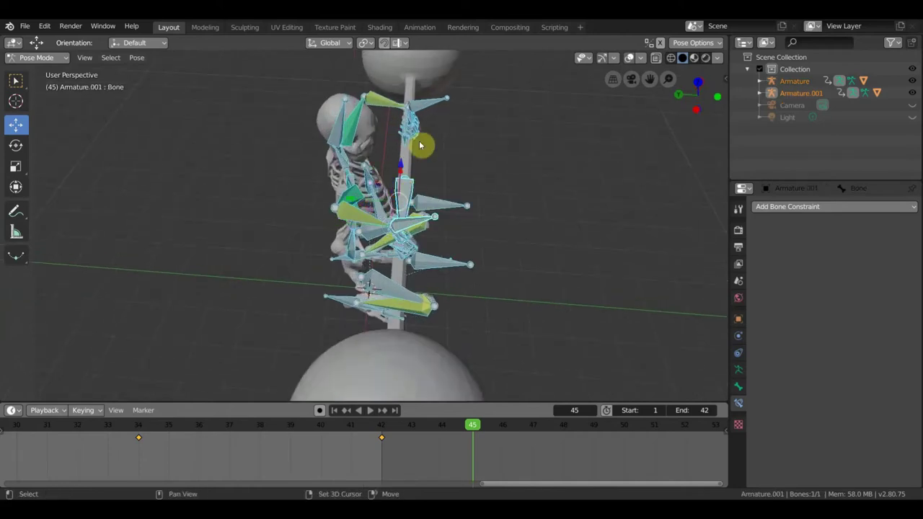
left_click(437, 155, "shift")
mouse_move(436, 155)
middle_mouse_down()
mouse_move(463, 162)
mouse_move(470, 149)
middle_mouse_up()
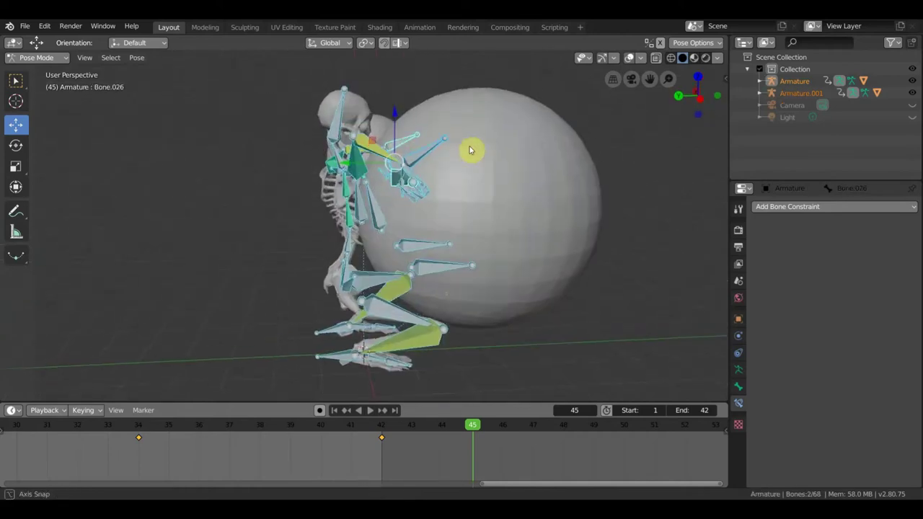
left_click(349, 242)
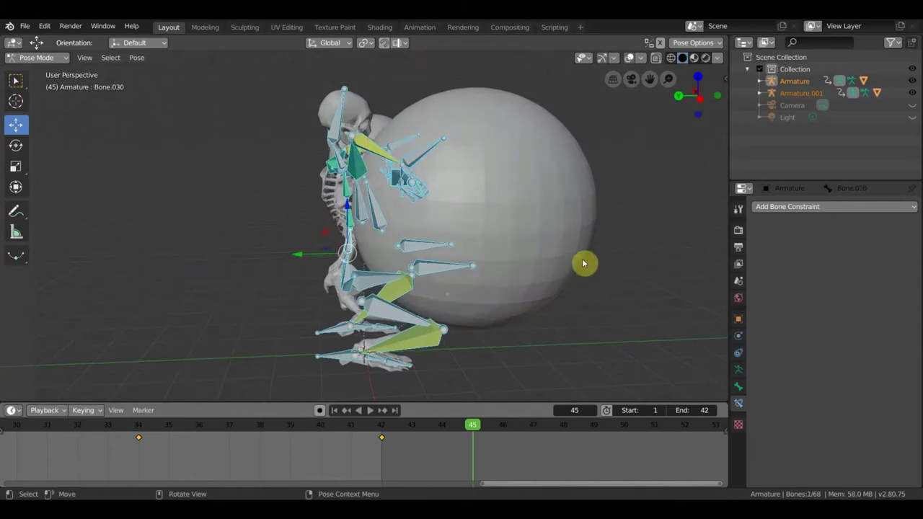
key("ctrl+z")
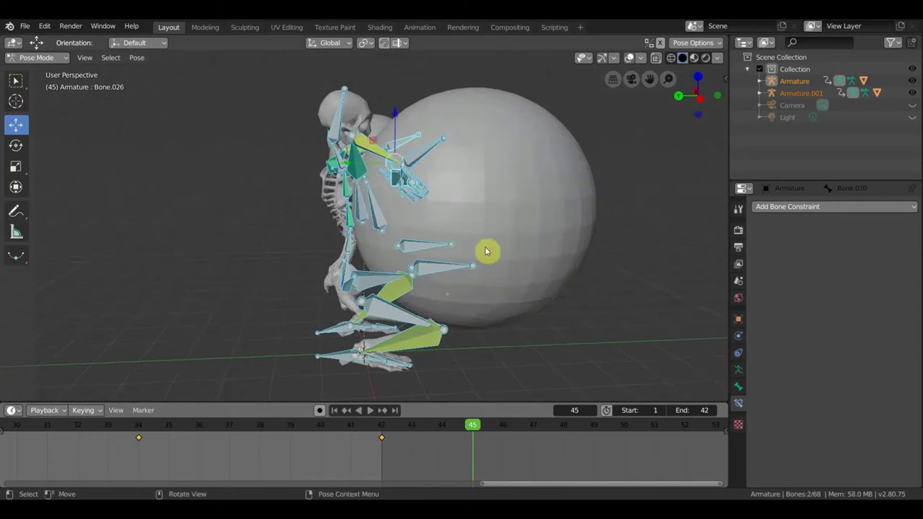
left_click(351, 240, "shift")
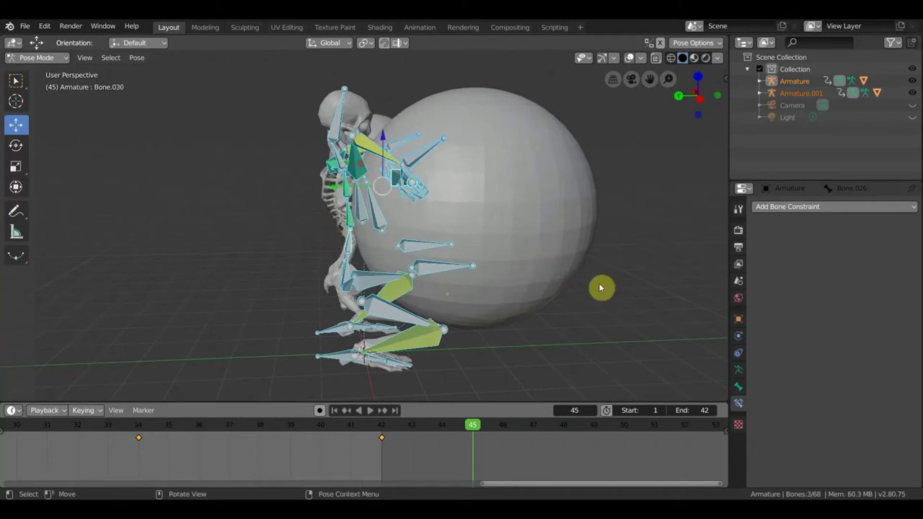
key("KP_3")
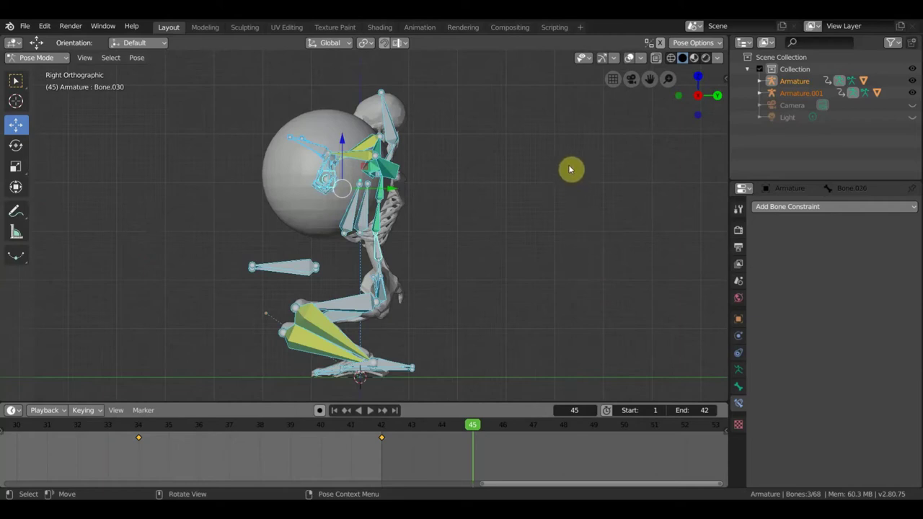
Rotate the selected arm bones into a new position and check the pose
key("r")
left_click(506, 149)
mouse_move(470, 206)
middle_mouse_down()
mouse_move(527, 197)
mouse_move(544, 206)
mouse_move(531, 206)
middle_mouse_up()
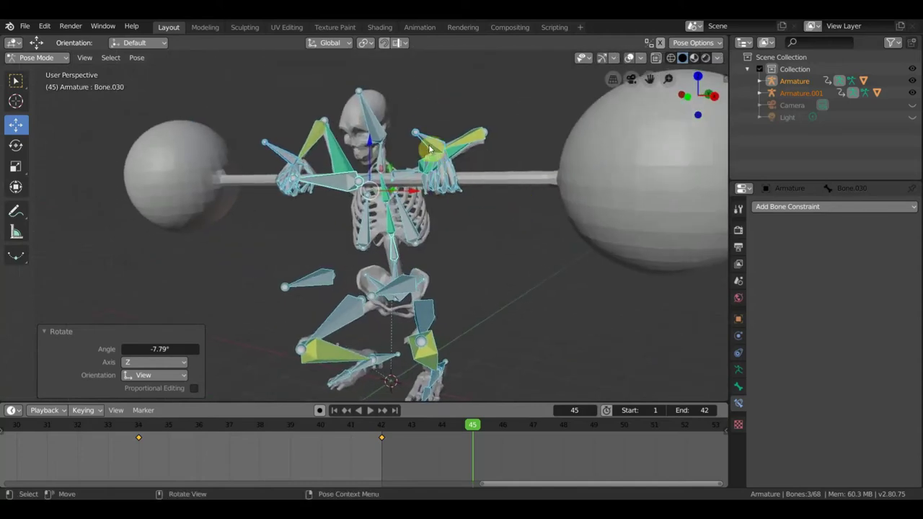
middle_click_drag(432, 154, 451, 164)
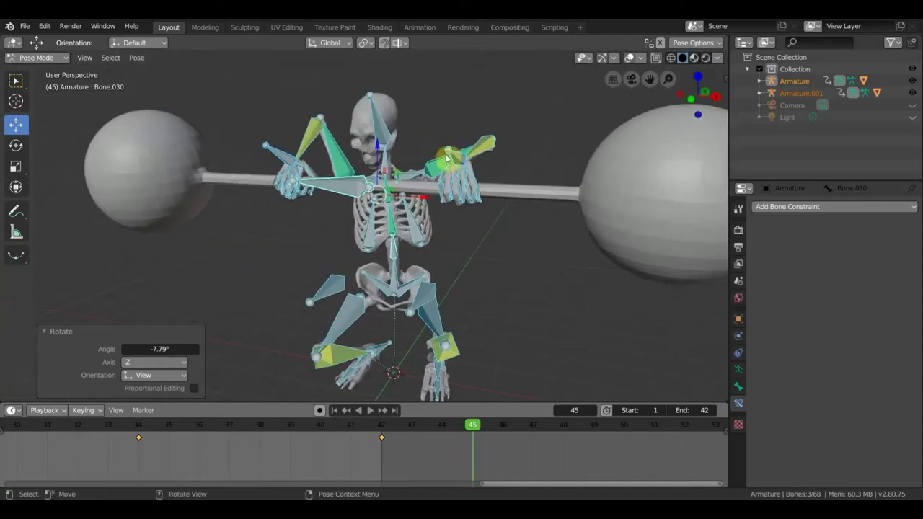
Select the hip bone Bone.040 and move it down to start the crouch
left_click(427, 173)
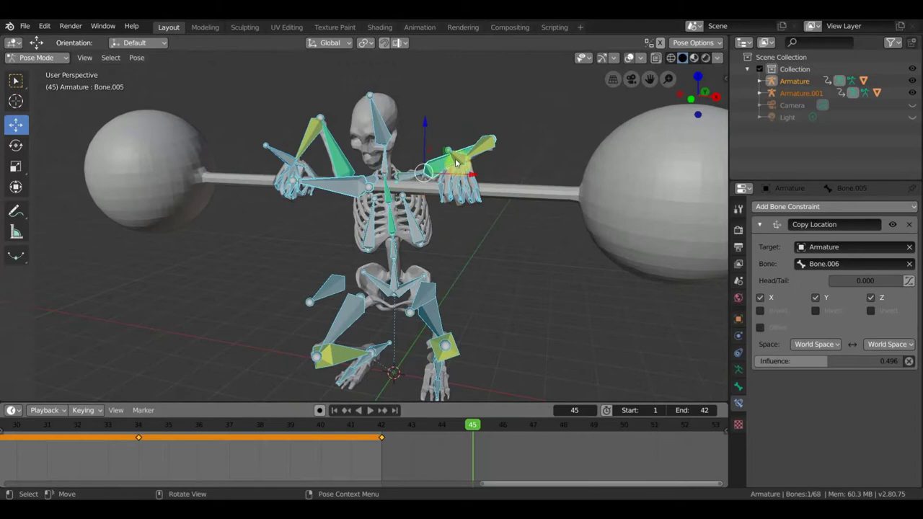
left_click_drag(456, 165, 296, 176)
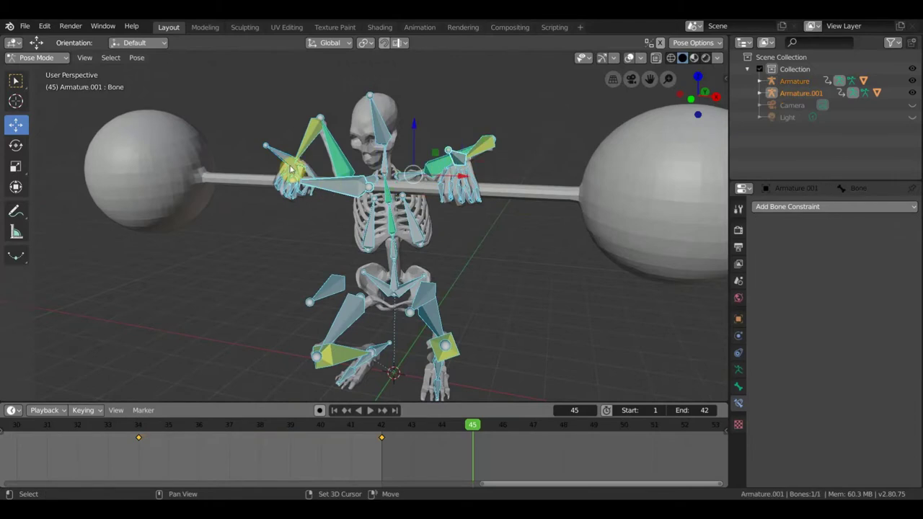
left_click(401, 189)
mouse_move(391, 195)
middle_mouse_down()
mouse_move(298, 189)
mouse_move(370, 187)
middle_mouse_up()
key("g")
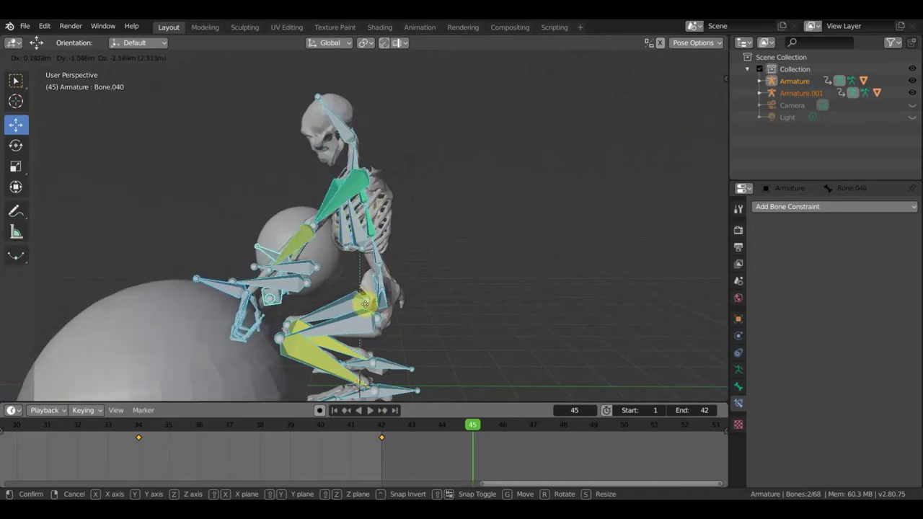
left_click(371, 303)
From a straight front view, lower the hips further toward the barbell
middle_click_drag(372, 302, 488, 296)
scroll(489, 296, "down", 3)
key("KP_1")
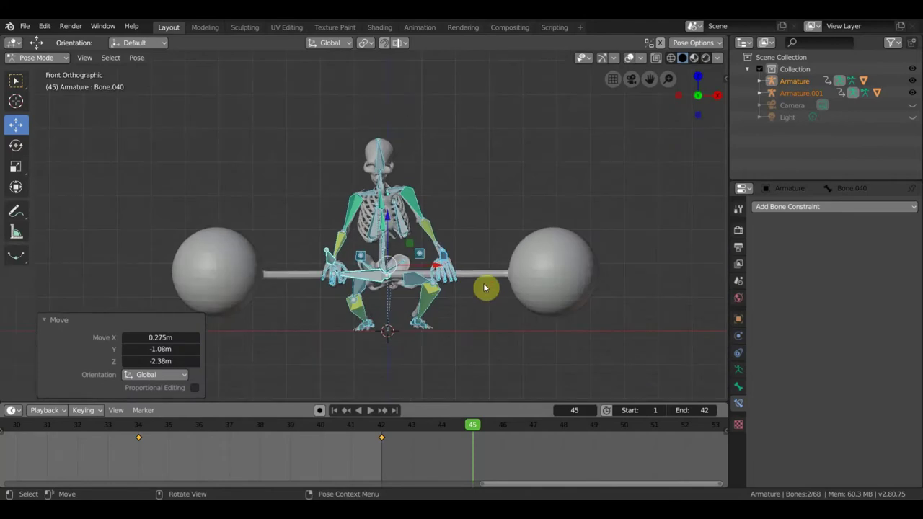
key("g")
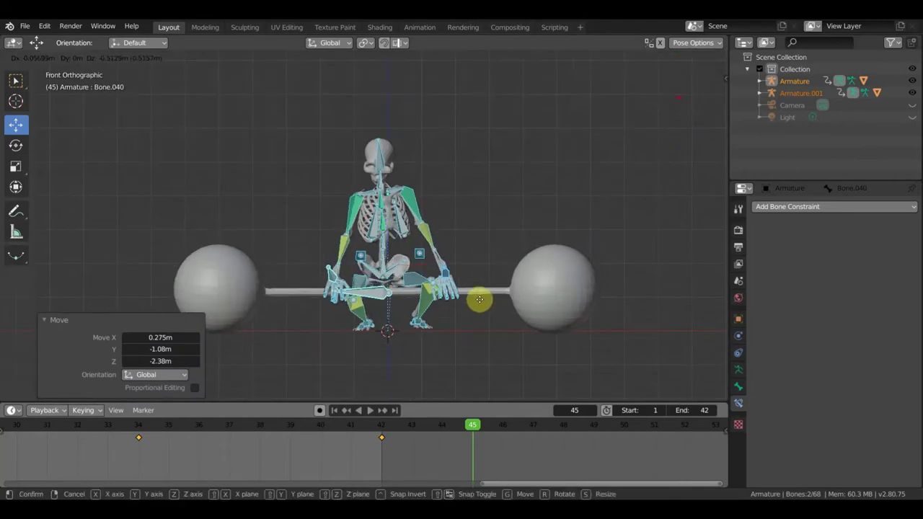
left_click(479, 299)
mouse_move(479, 298)
middle_mouse_down()
mouse_move(441, 295)
mouse_move(378, 256)
middle_mouse_up()
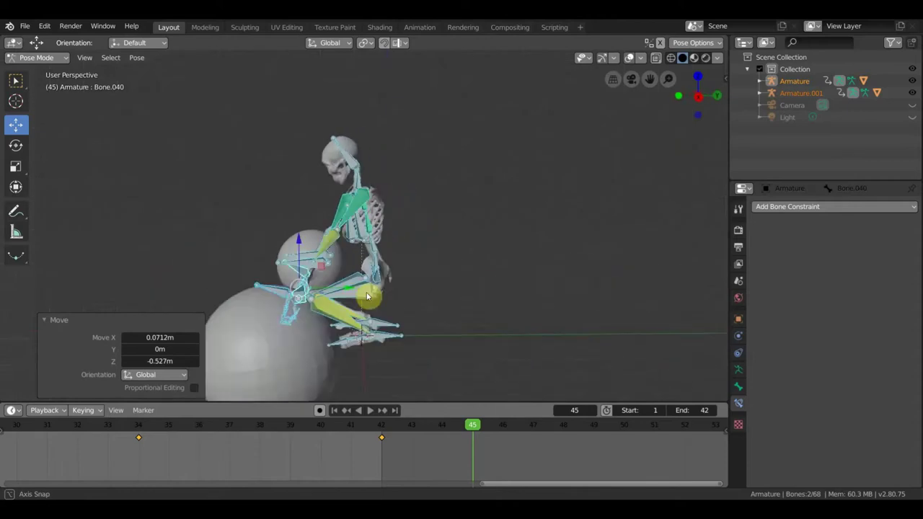
scroll(377, 256, "up", 1)
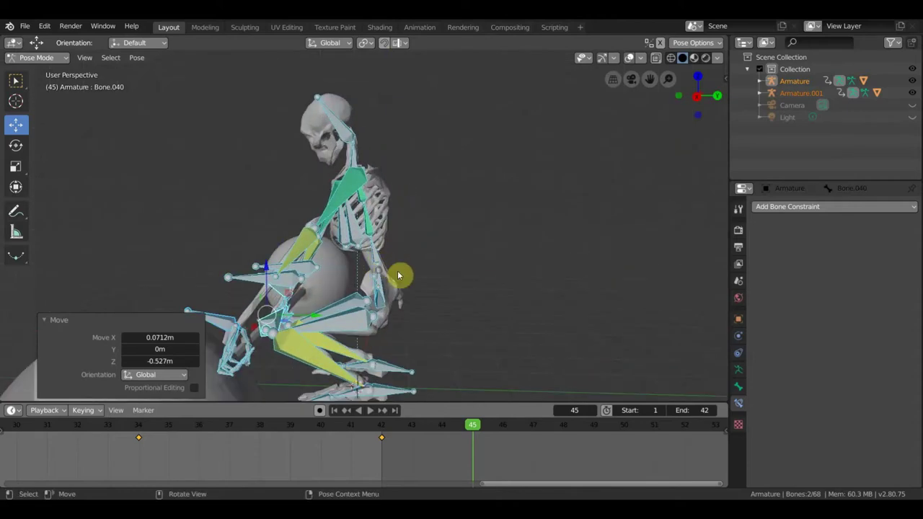
Rotate Bone.029 by −51.2° to bend the torso forward into a deep crouch
left_click(414, 270)
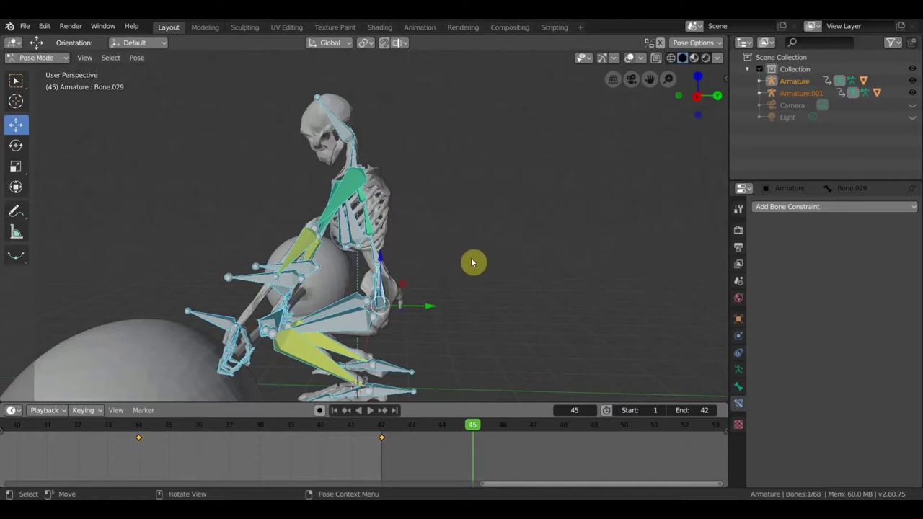
key("r")
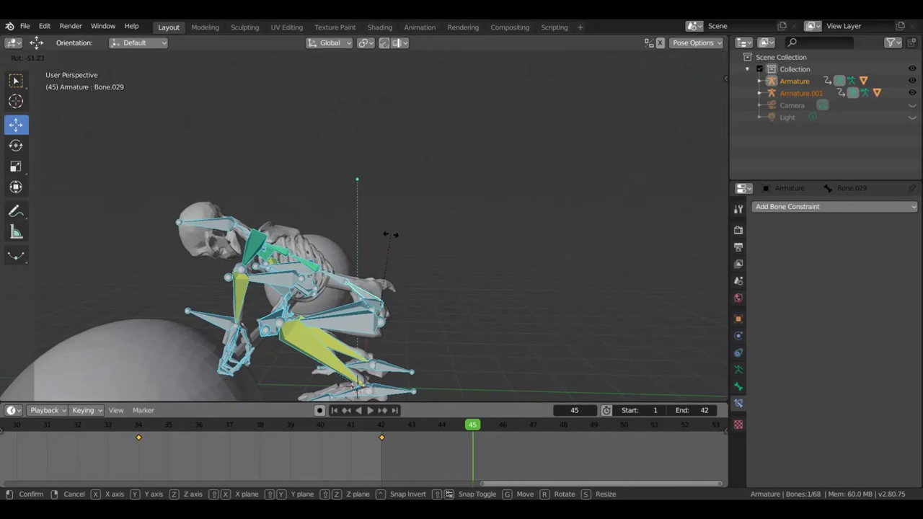
left_click(377, 248)
middle_click_drag(382, 252, 465, 248)
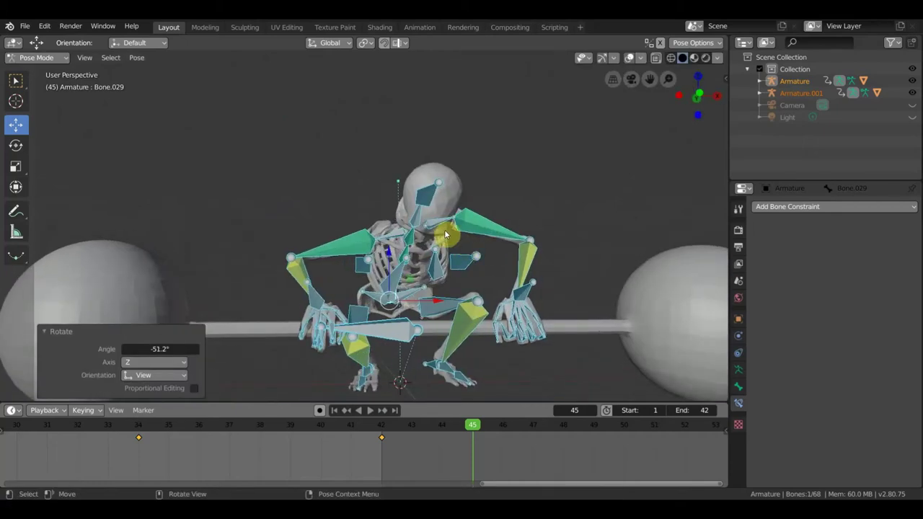
scroll(446, 230, "down", 5)
mouse_move(444, 235)
middle_mouse_down()
mouse_move(435, 244)
mouse_move(463, 235)
middle_mouse_up()
Key LocRot for all bones at frame 45 and set the animation end to 45
key("a")
key("i")
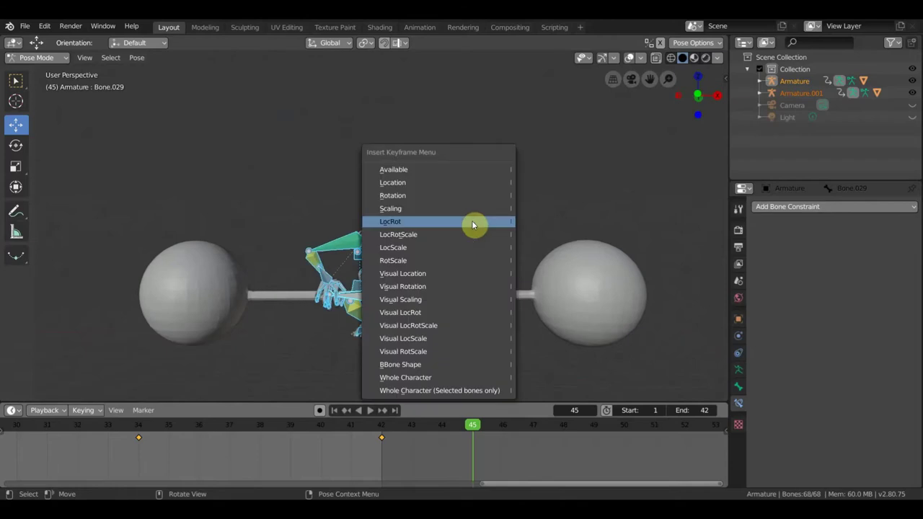
left_click(477, 222)
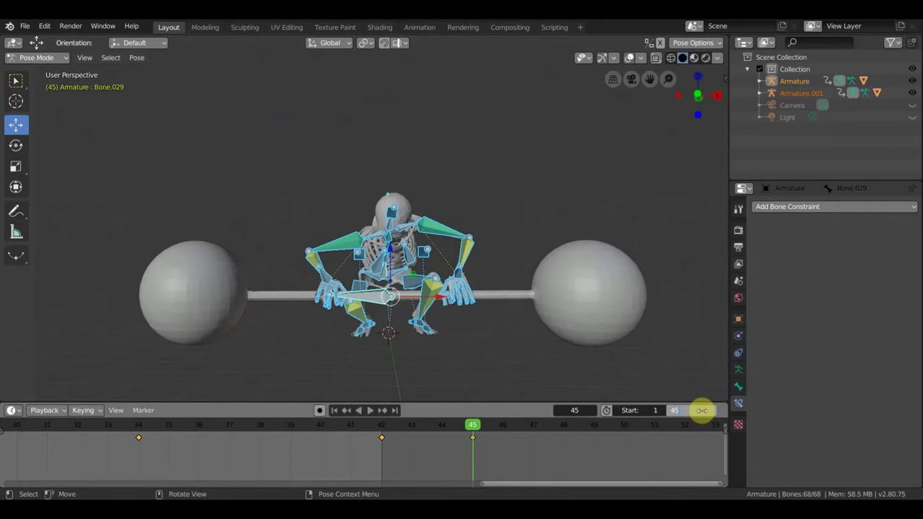
key("Return")
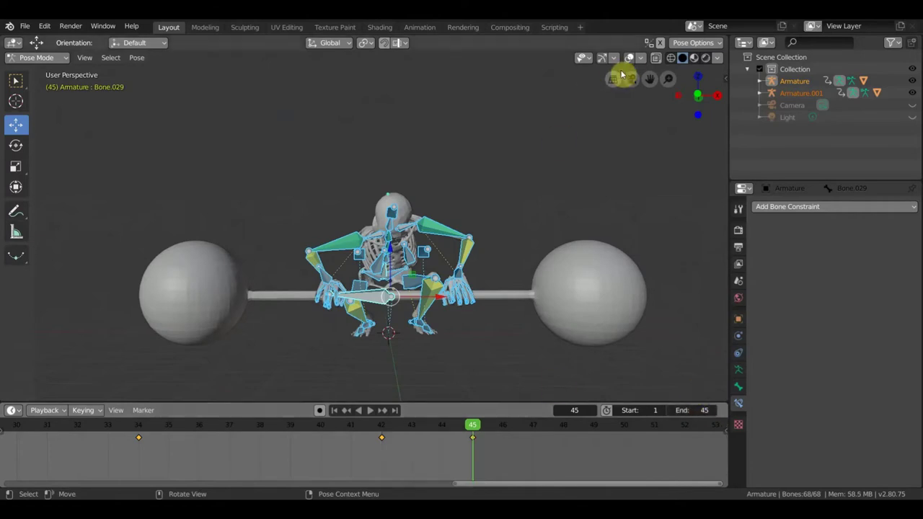
Hide viewport overlays and play the animation back through frame 45
left_click(628, 58)
scroll(546, 192, "down", 2)
scroll(520, 202, "down", 2)
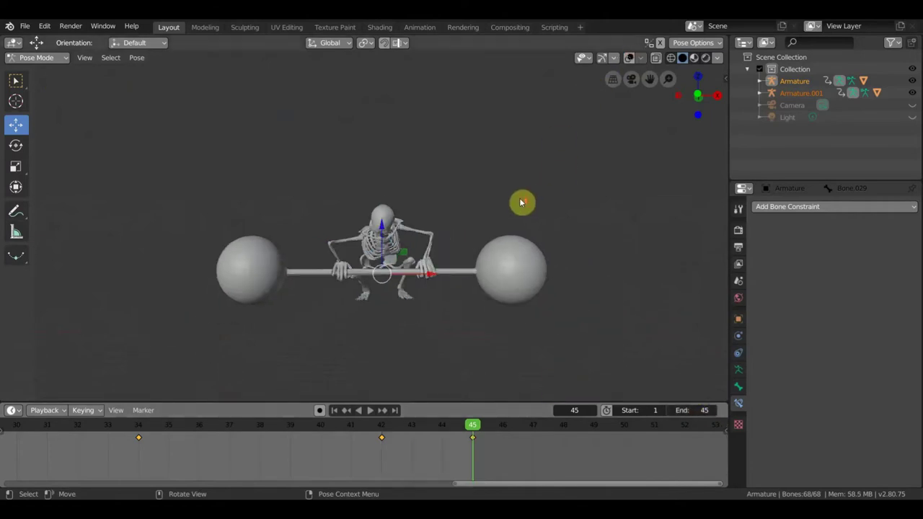
scroll(519, 198, "up", 2)
mouse_move(521, 202)
middle_mouse_down()
mouse_move(599, 206)
mouse_move(536, 206)
middle_mouse_up()
scroll(534, 209, "down", 2)
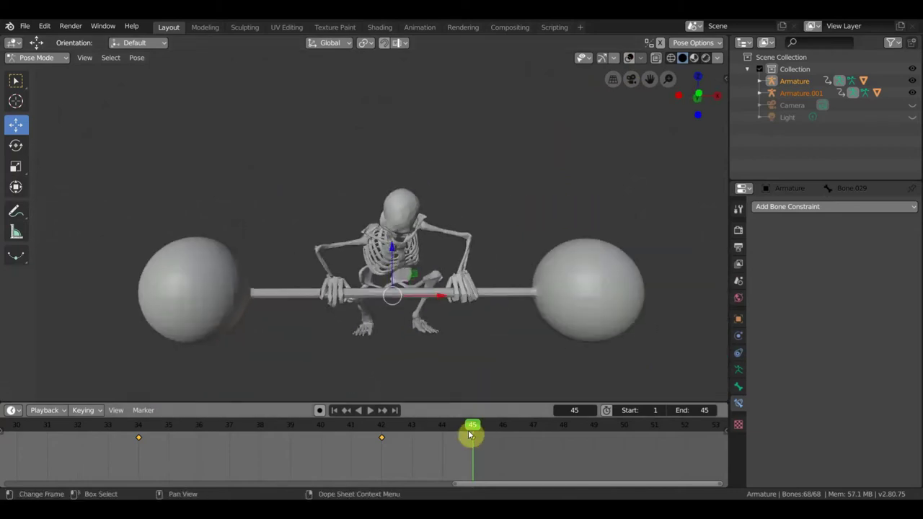
mouse_move(472, 427)
left_mouse_down()
mouse_move(393, 435)
mouse_move(364, 432)
mouse_move(354, 419)
left_mouse_up()
left_click(366, 410)
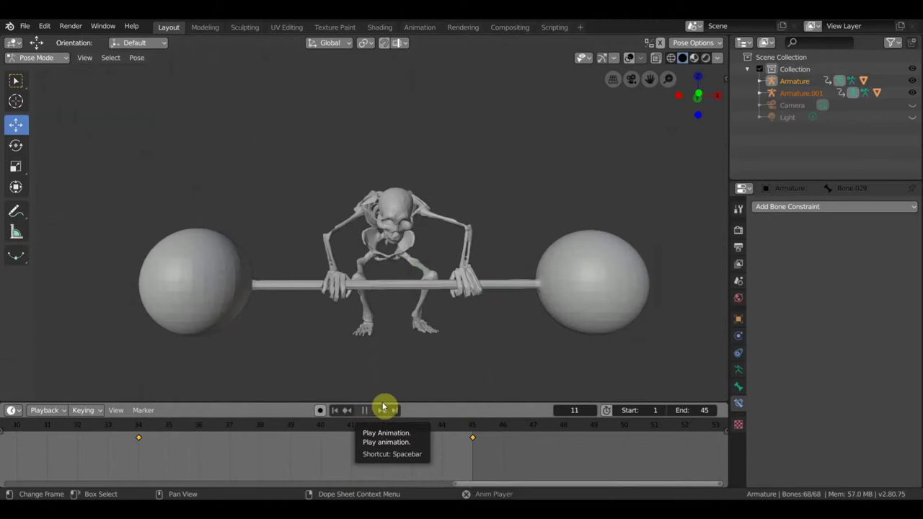
left_click(375, 411)
Duplicate the first standing-pose keyframe and place the copy at the end of the timeline
scroll(374, 447, "down", 2)
scroll(332, 440, "down", 2)
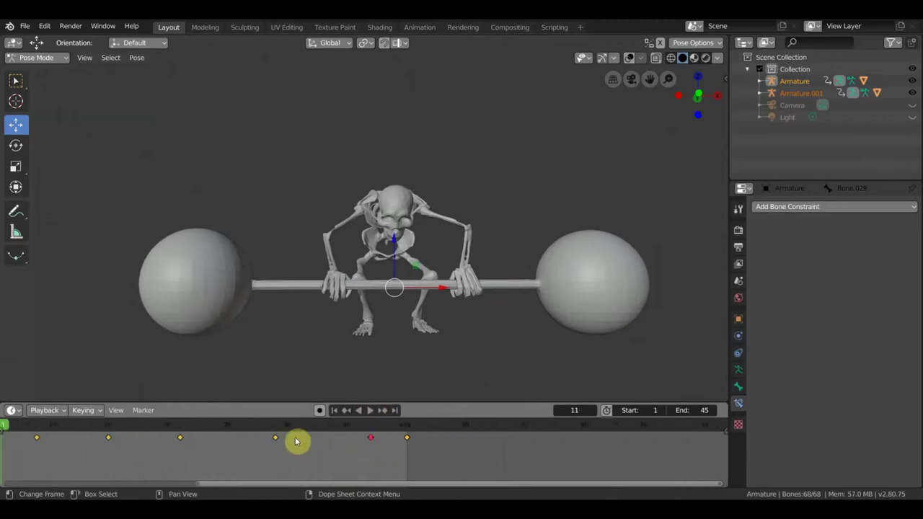
scroll(253, 443, "down", 2)
scroll(206, 447, "down", 1)
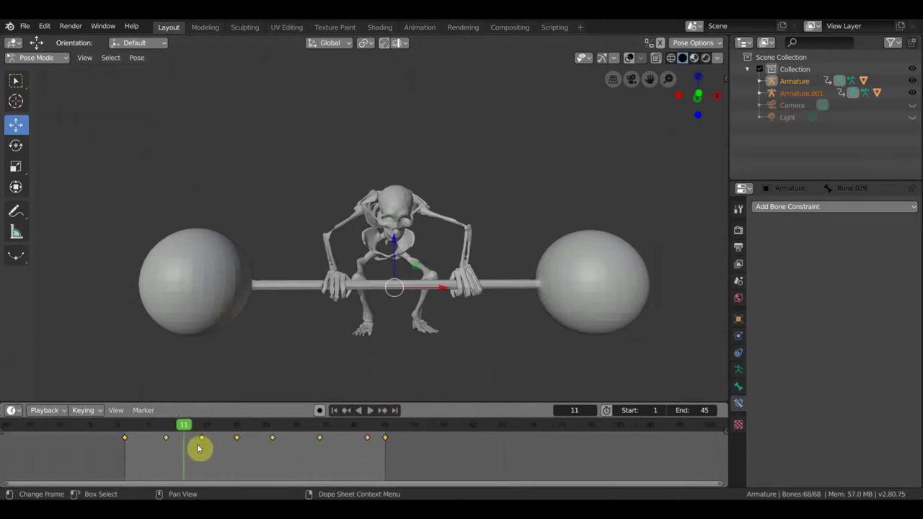
left_click(130, 439)
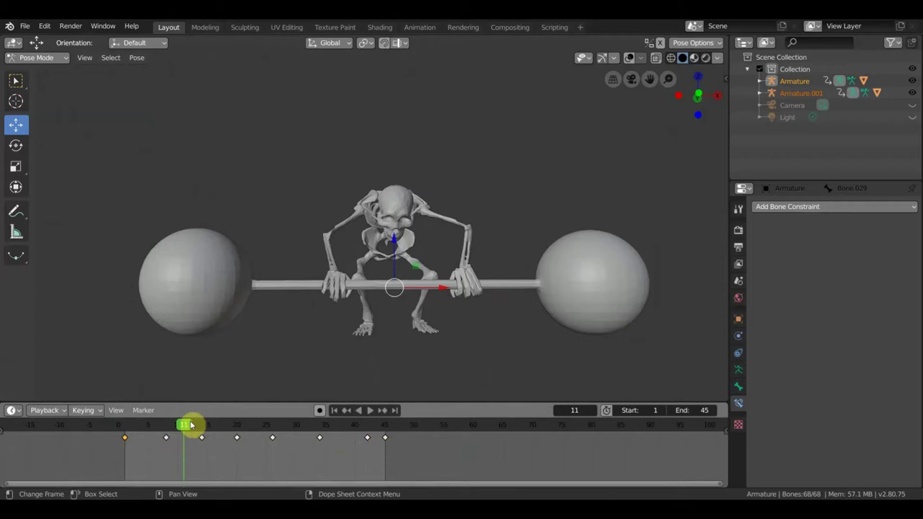
left_click_drag(184, 425, 165, 440)
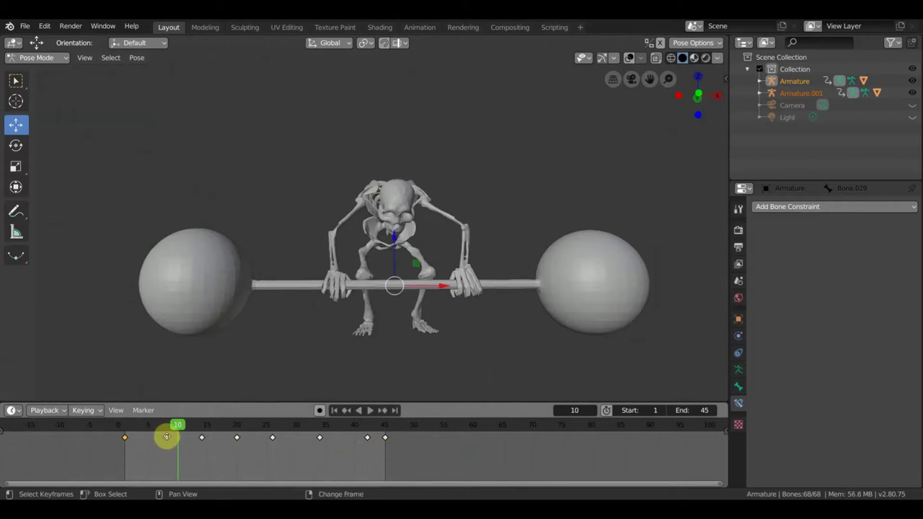
key("g")
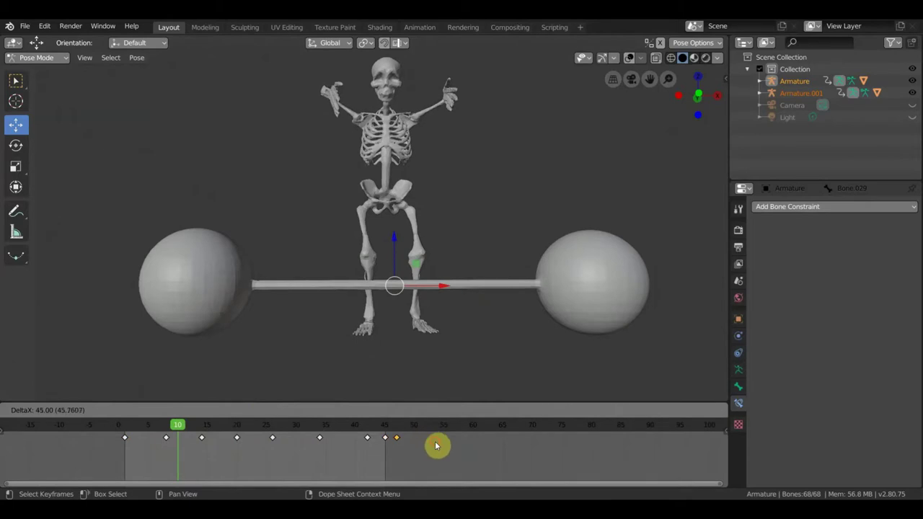
left_click(436, 446)
Set the animation end frame to 47 and scrub back toward the start
middle_click_drag(401, 444, 584, 458, "ctrl")
scroll(585, 454, "down", 2)
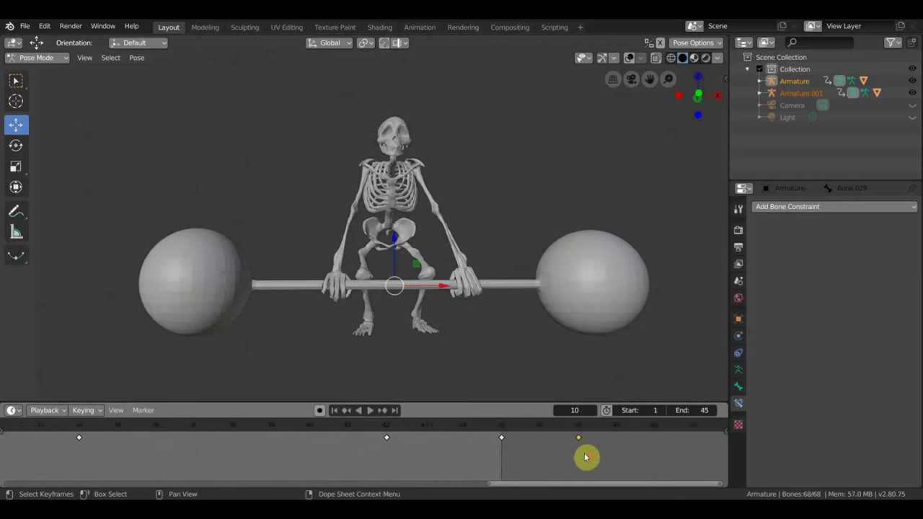
scroll(586, 454, "down", 3)
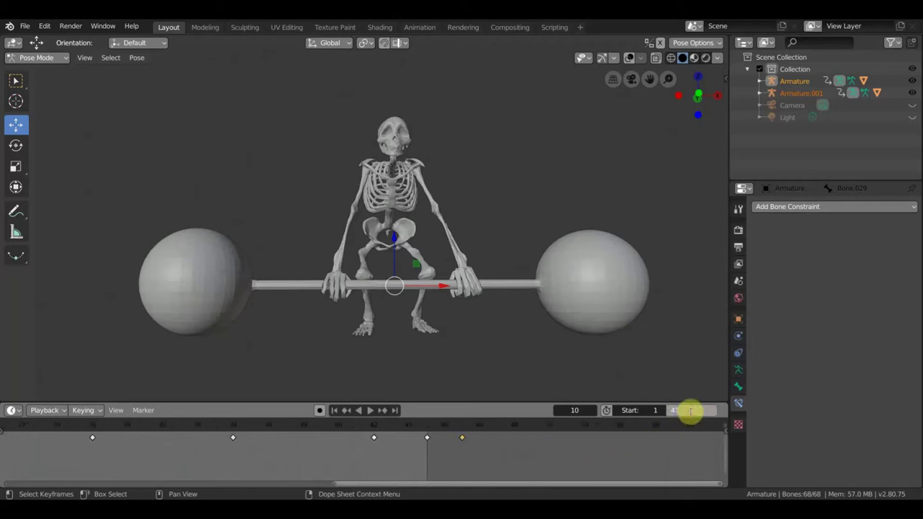
key("Return")
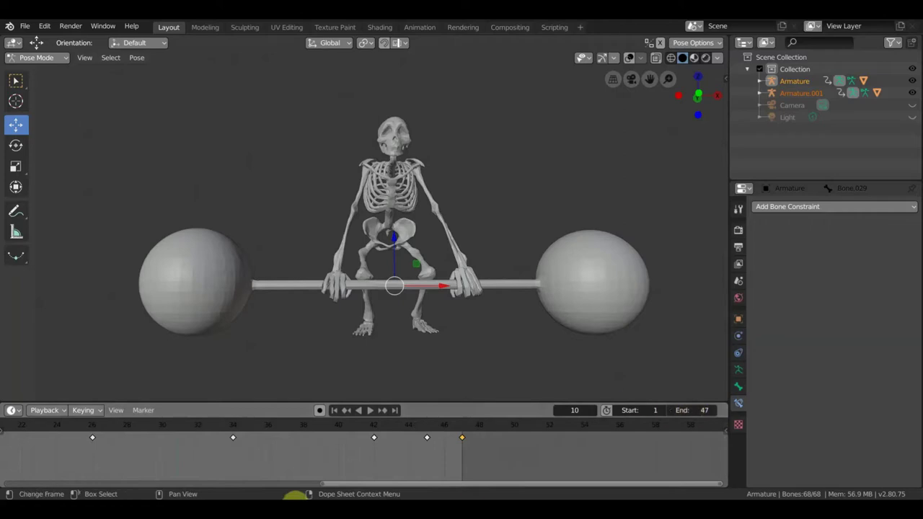
scroll(303, 468, "down", 3)
scroll(267, 453, "down", 2)
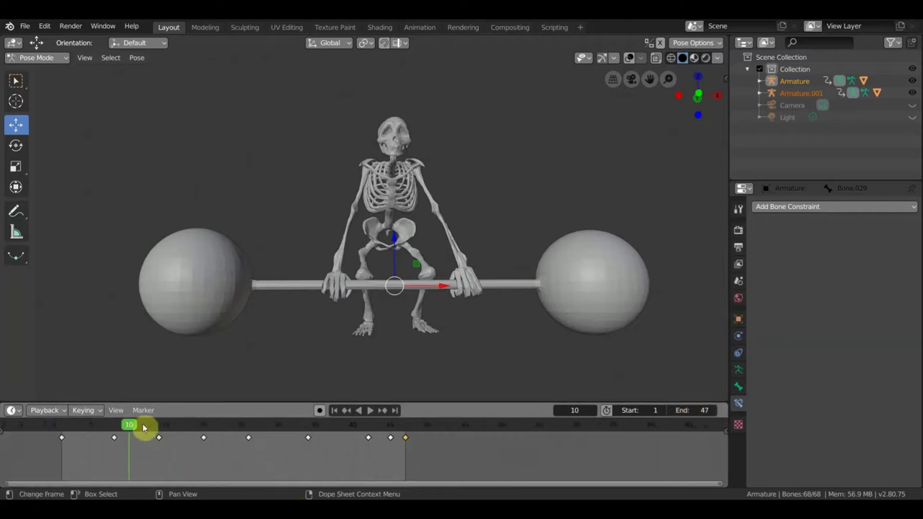
left_click_drag(127, 425, 62, 428)
Replay and pause the animation, then zoom the Dope Sheet and scrub back to frame 3
left_click(368, 410)
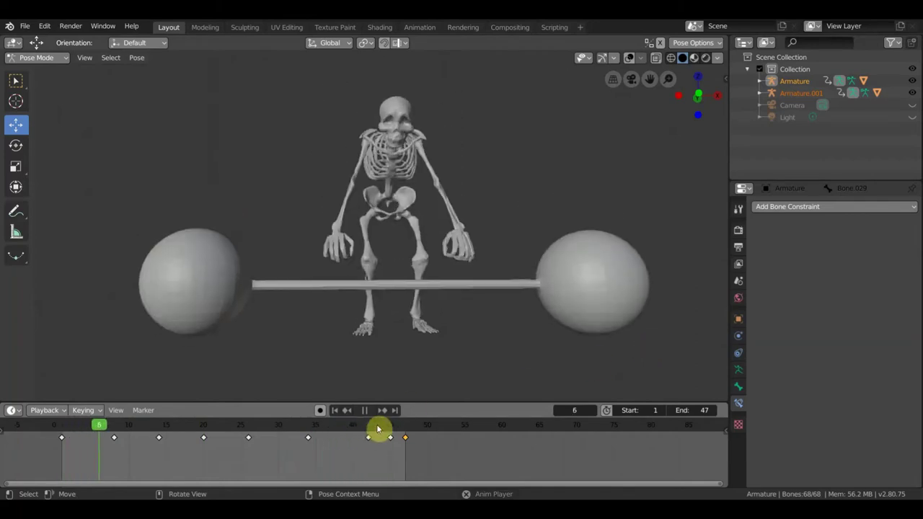
key("space")
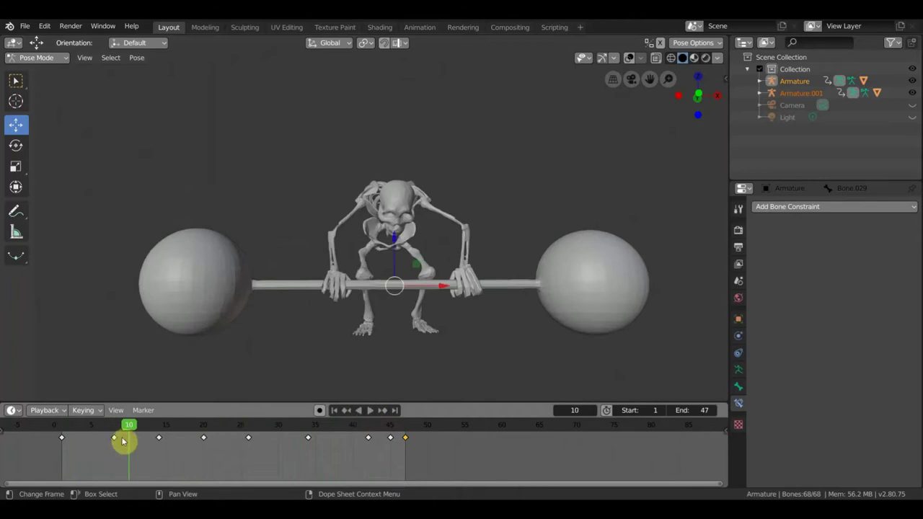
scroll(63, 450, "up", 4)
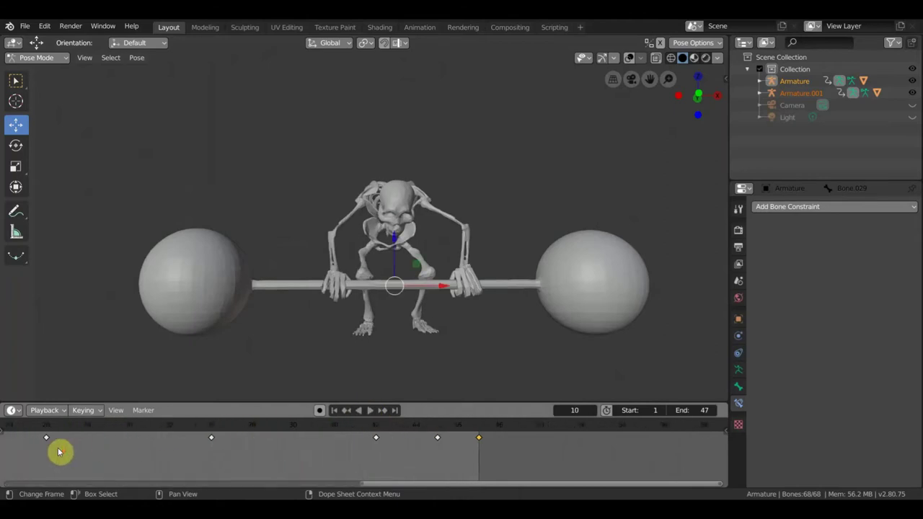
middle_click_drag(59, 452, 649, 428)
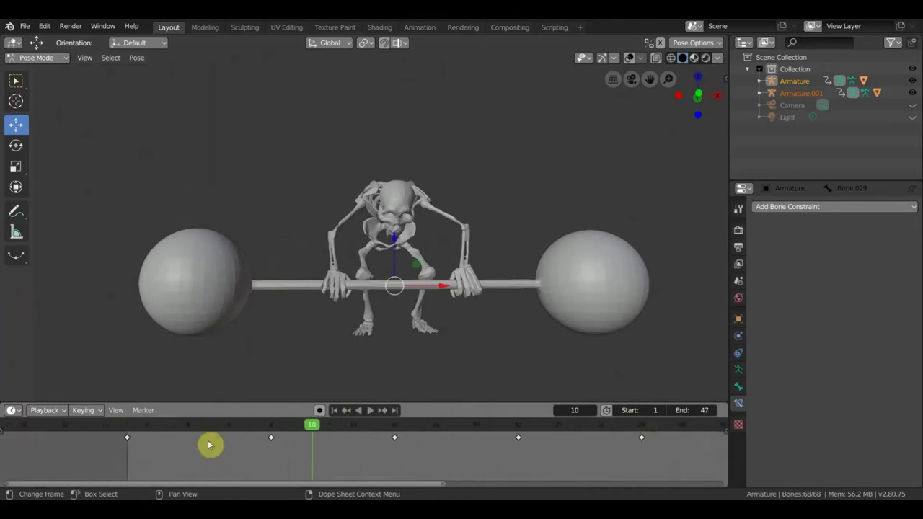
middle_click_drag(221, 455, 338, 464)
scroll(338, 464, "up", 2)
scroll(368, 460, "up", 1)
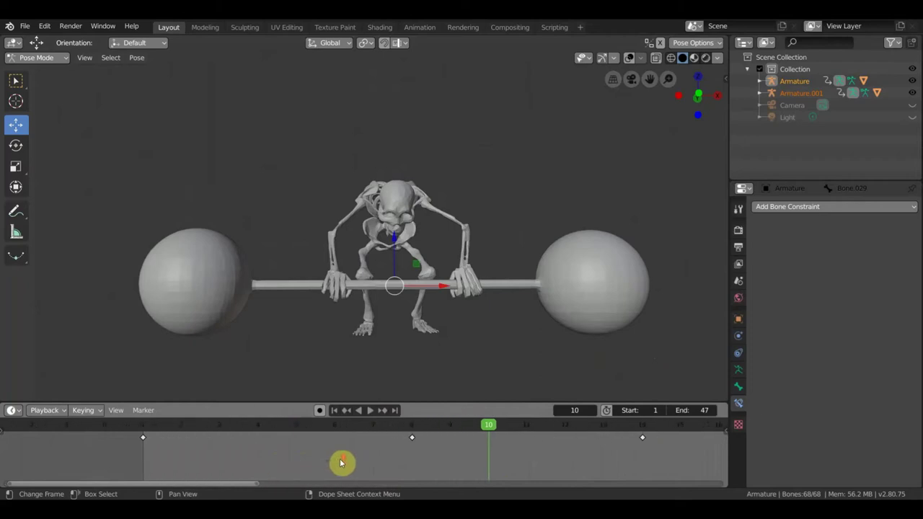
scroll(249, 447, "up", 1)
left_click_drag(520, 430, 181, 437)
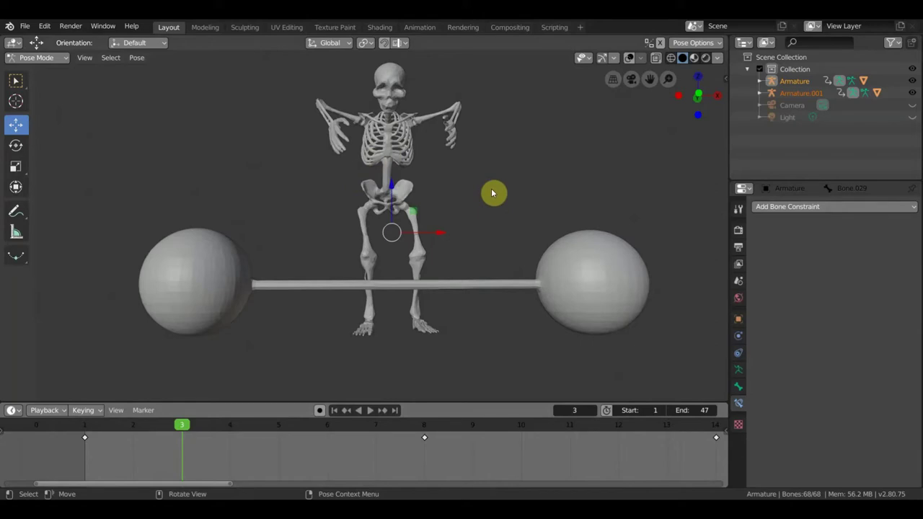
Key location and rotation at frames 3 and 5
key("i")
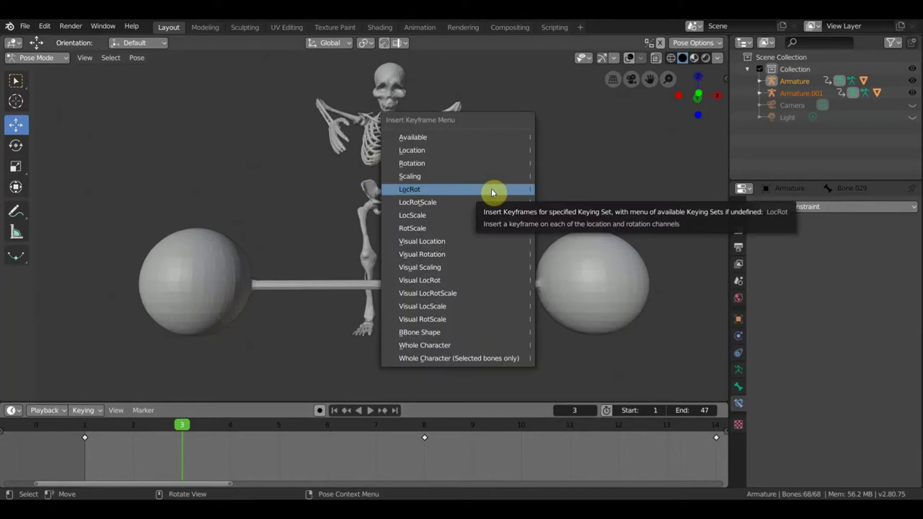
left_click(492, 190)
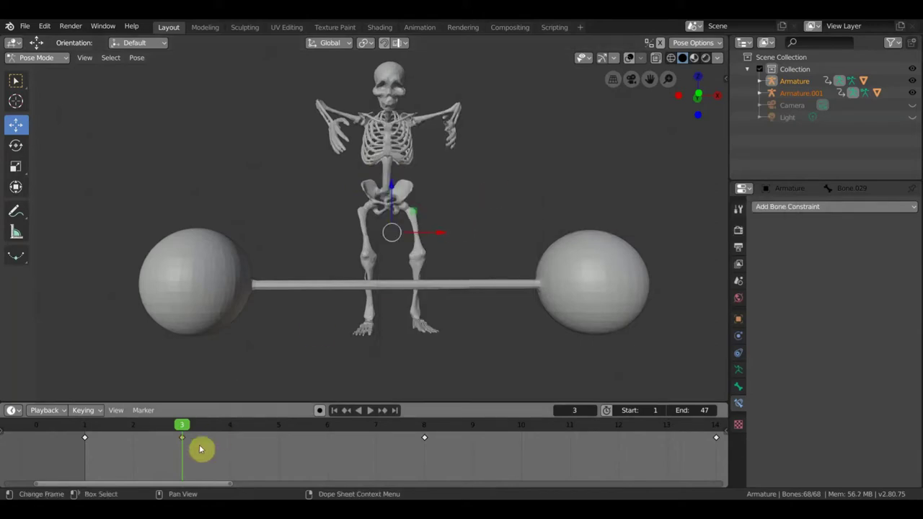
left_click(279, 432)
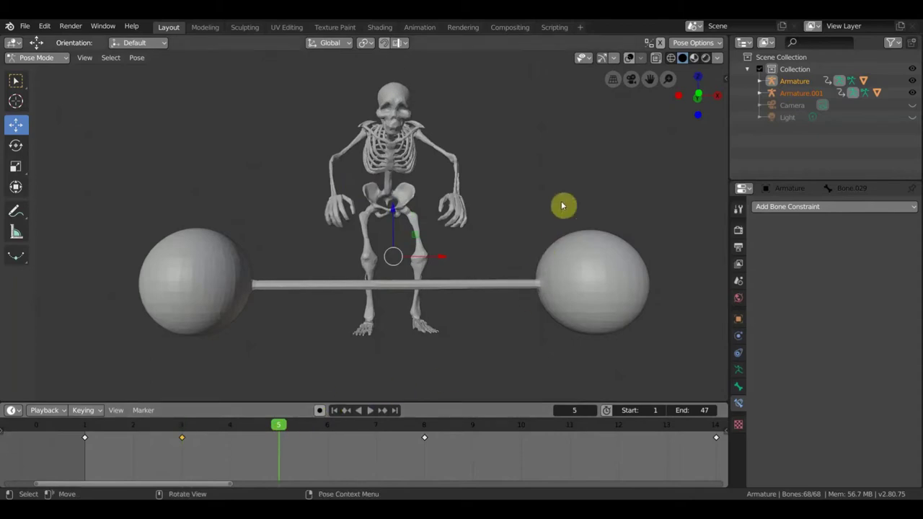
key("i")
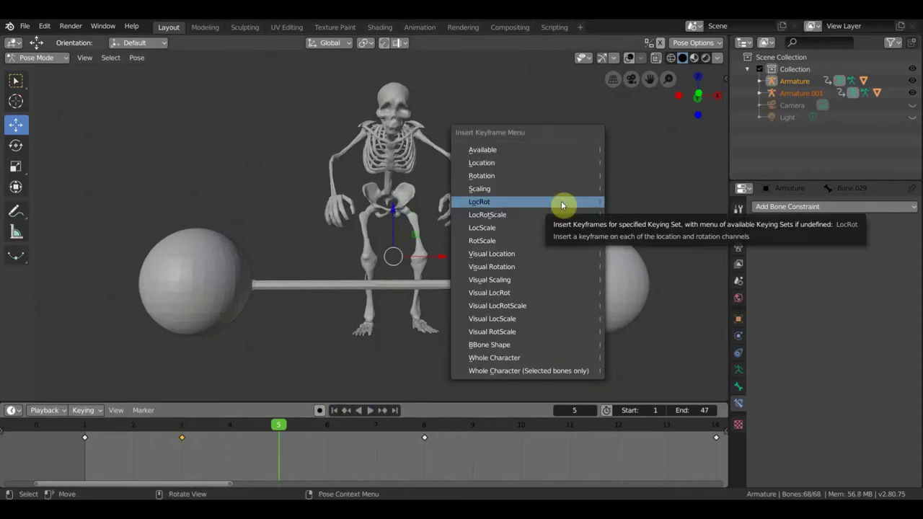
left_click(561, 204)
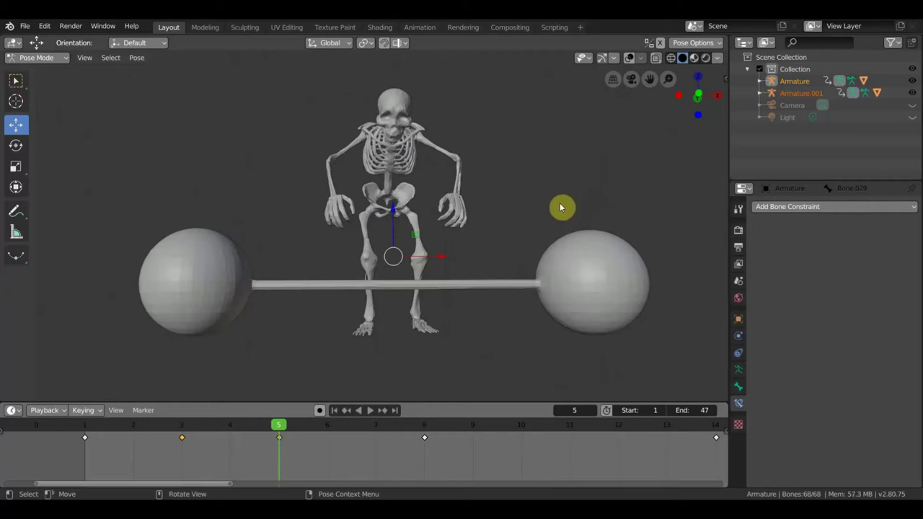
Toggle the bone overlay, preview the motion, and key LocRot at frame 10
left_click(628, 60)
left_click(629, 60)
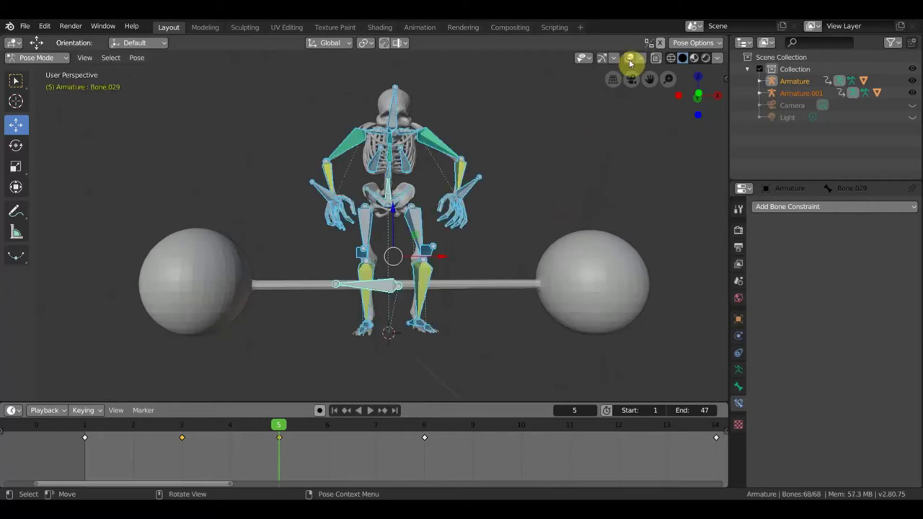
left_click(629, 61)
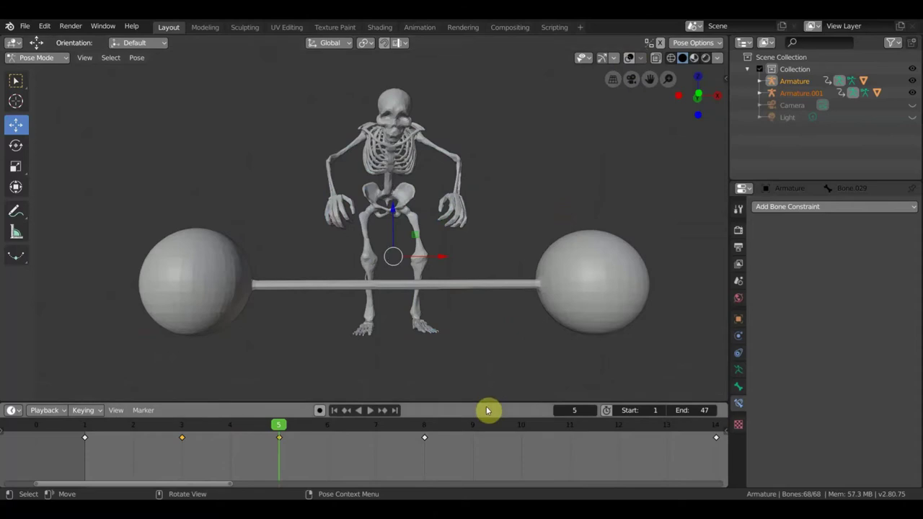
middle_click_drag(497, 452, 336, 454)
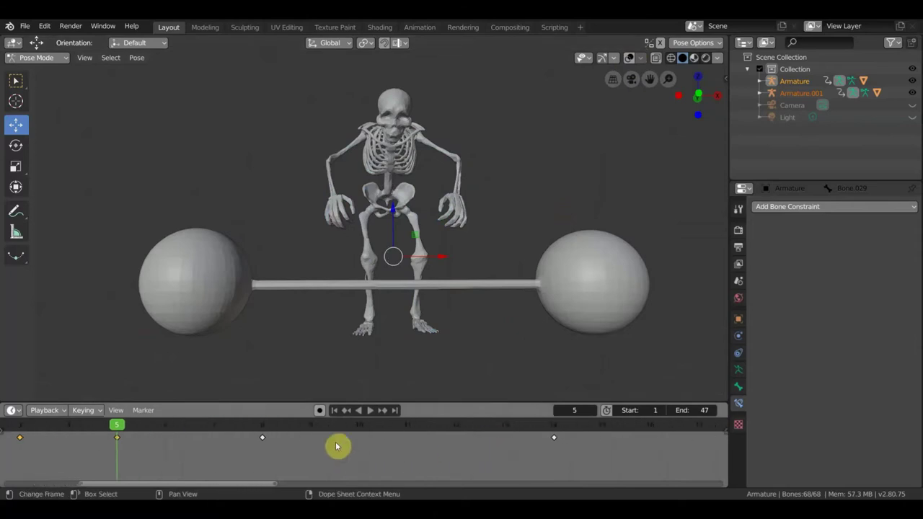
key("space")
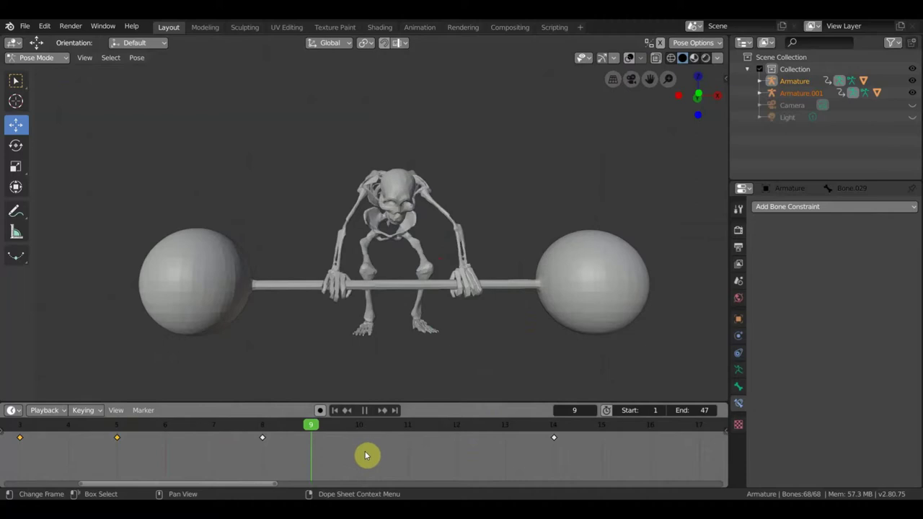
key("space")
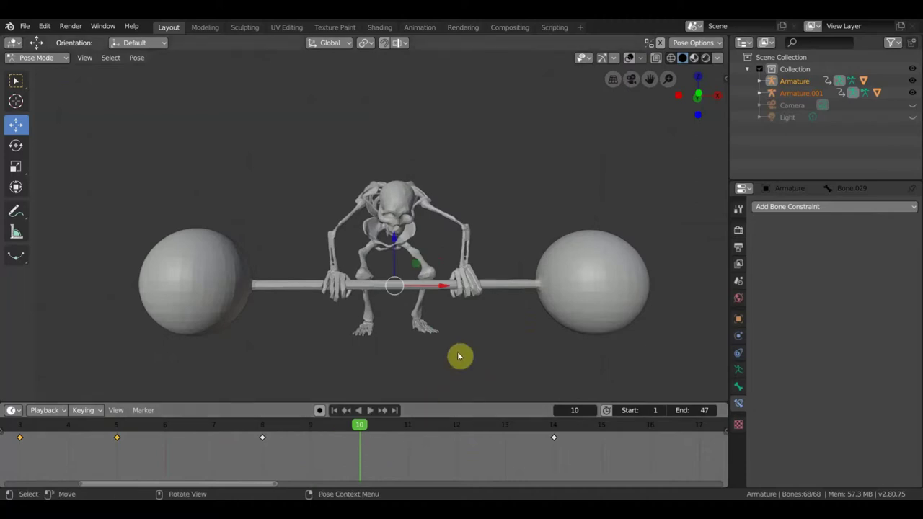
key("i")
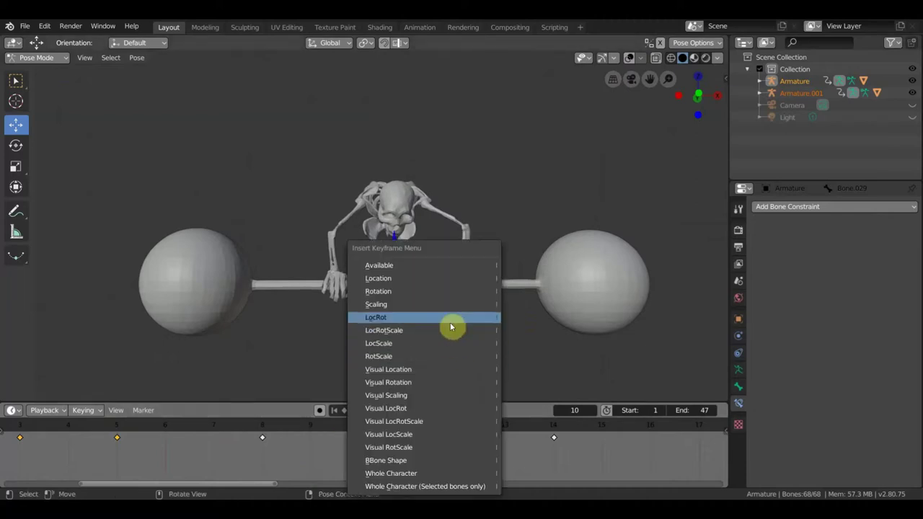
left_click(447, 318)
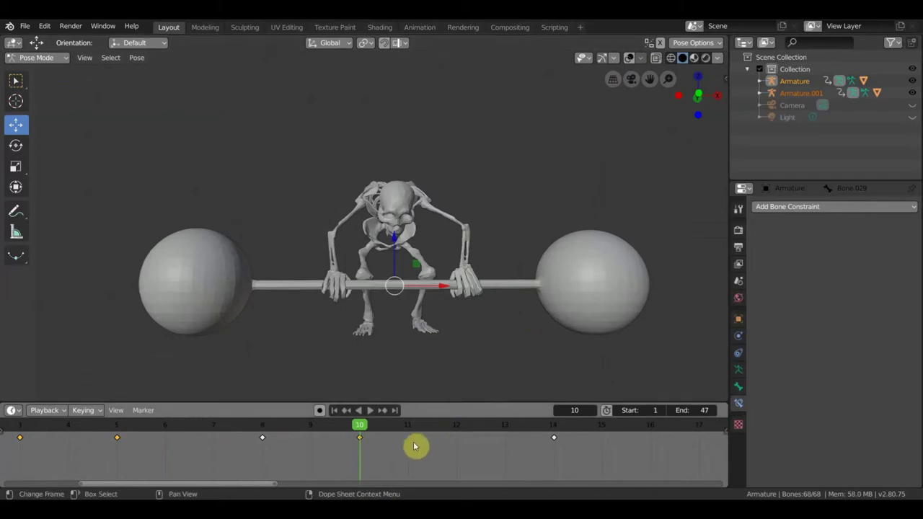
Key location and rotation at frames 12 and 15
left_click(457, 437)
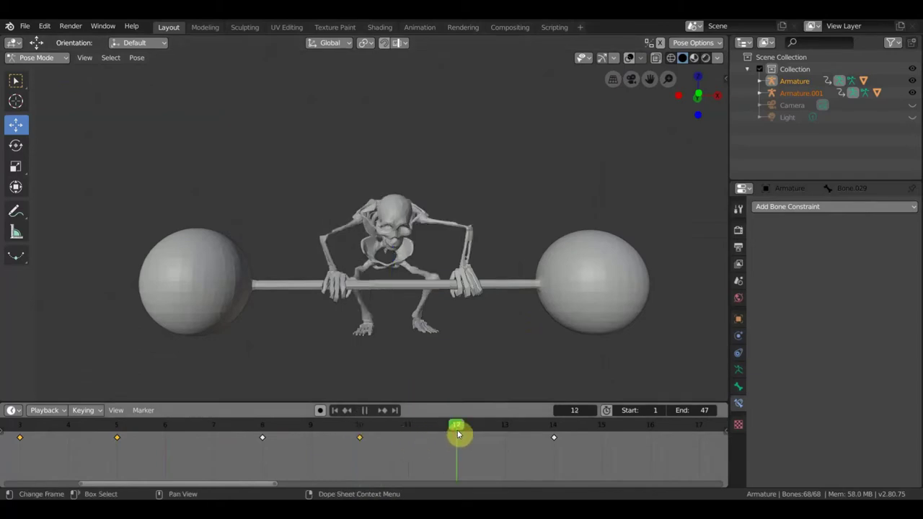
key("i")
left_click(514, 317)
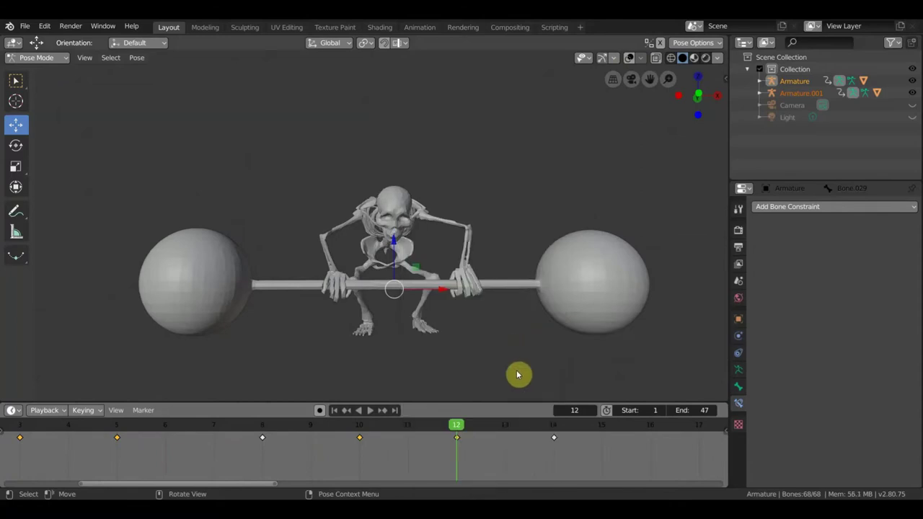
left_click(601, 435)
scroll(613, 449, "down", 1)
scroll(612, 450, "down", 1)
scroll(648, 452, "down", 1)
scroll(654, 451, "down", 2)
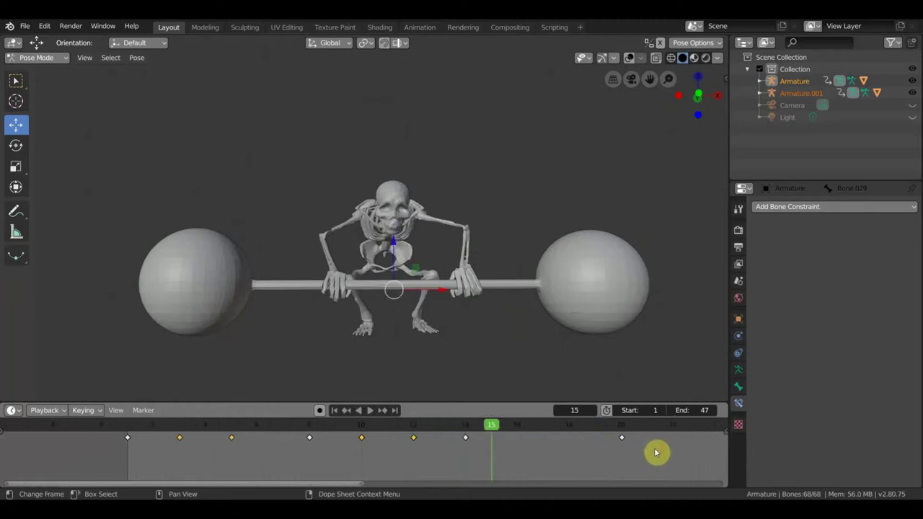
scroll(692, 448, "up", 2)
mouse_move(641, 454)
middle_mouse_down()
mouse_move(529, 463)
mouse_move(457, 448)
middle_mouse_up()
scroll(443, 449, "up", 1)
scroll(425, 446, "up", 1)
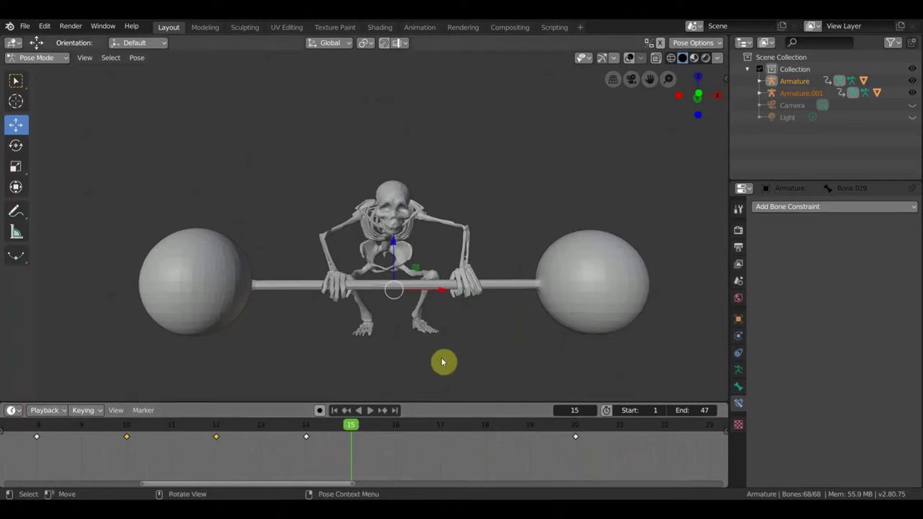
key("i")
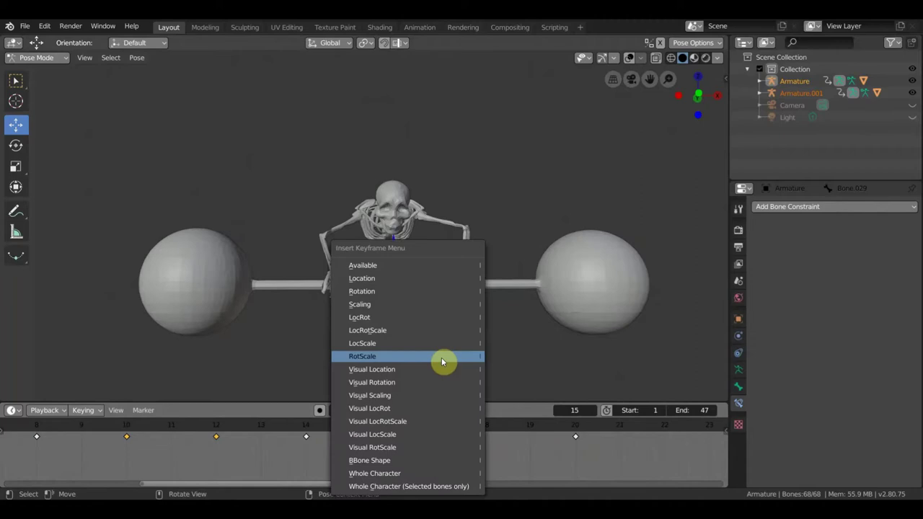
left_click(413, 319)
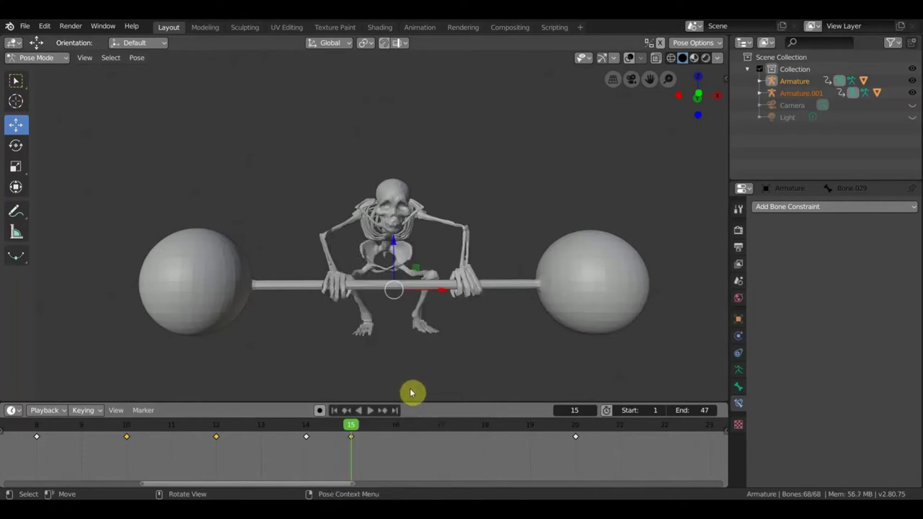
Key location and rotation at frames 17, 22 and 24
left_click(440, 432)
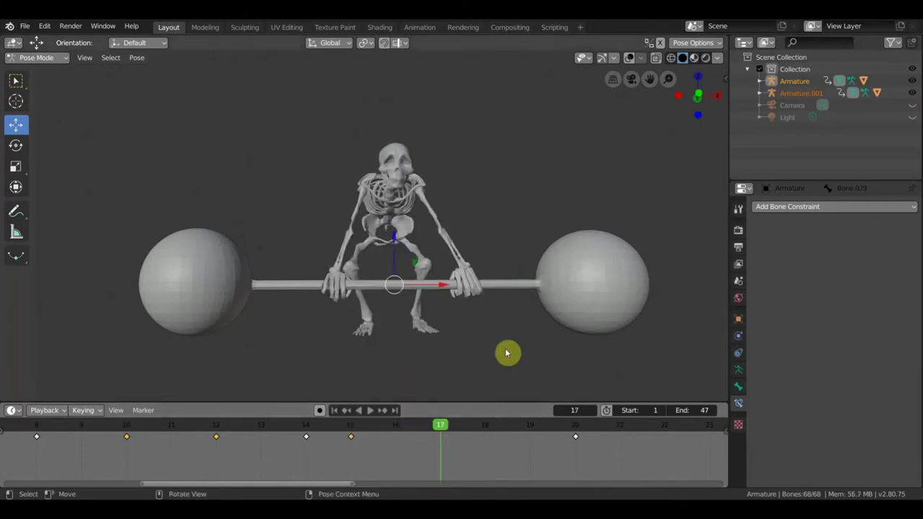
key("i")
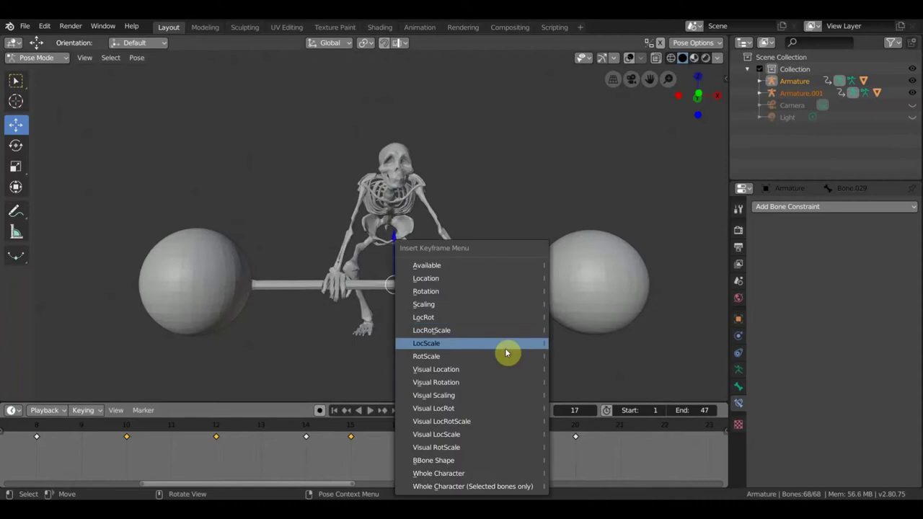
left_click(464, 318)
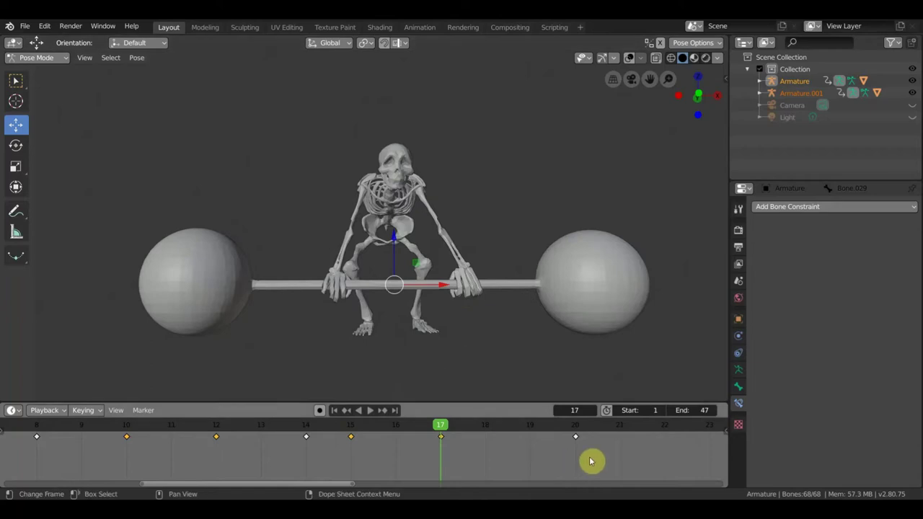
left_click(666, 433)
middle_click_drag(673, 447, 478, 452)
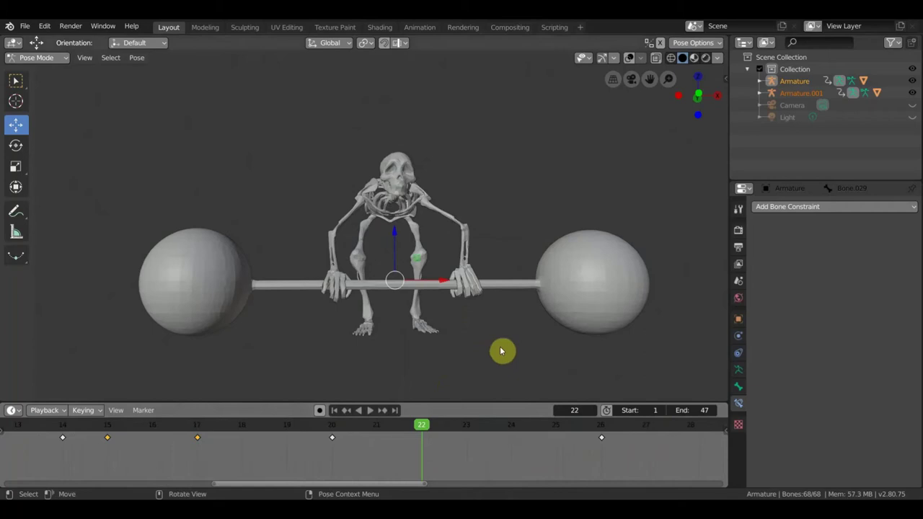
key("i")
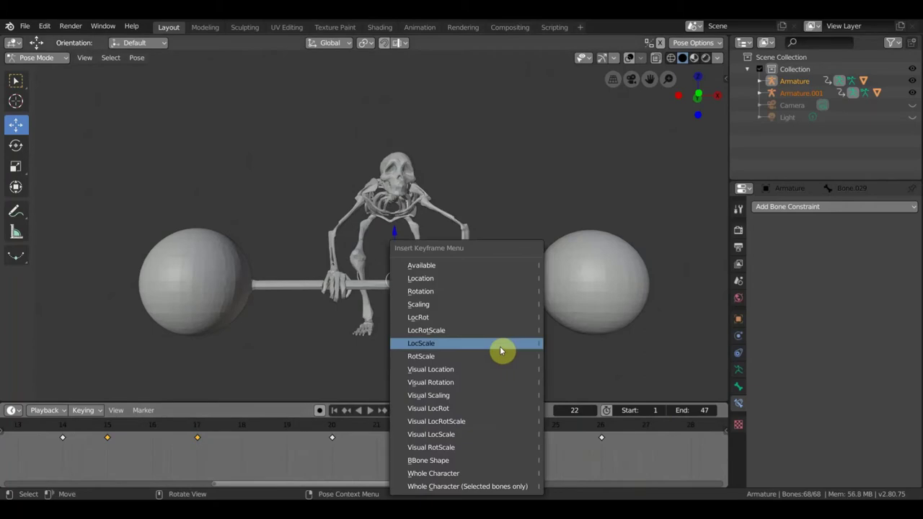
left_click(473, 319)
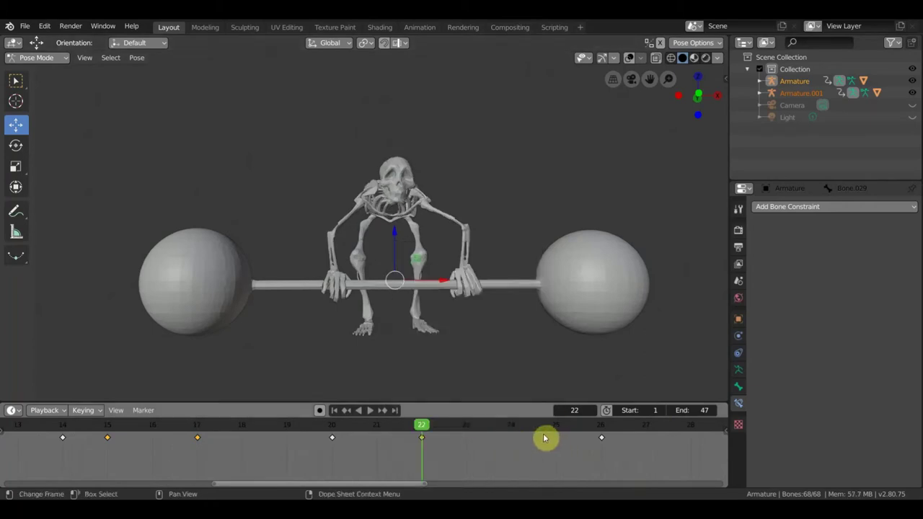
left_click(514, 433)
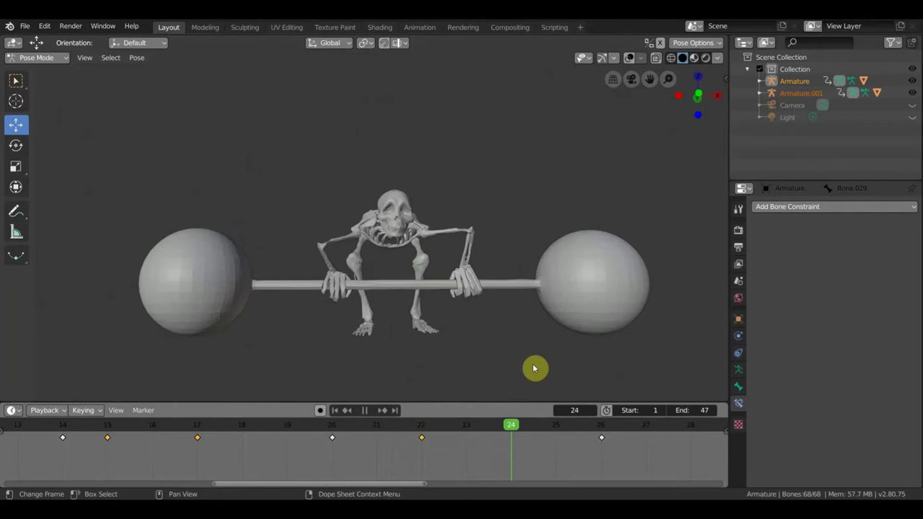
key("i")
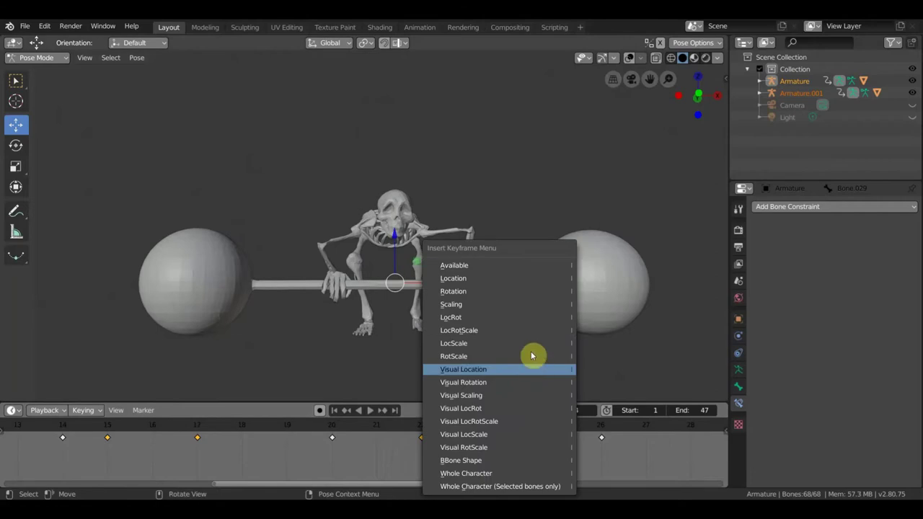
left_click(527, 319)
Play forward, stop at frame 28 and key LocRot there
middle_click_drag(576, 463, 315, 469)
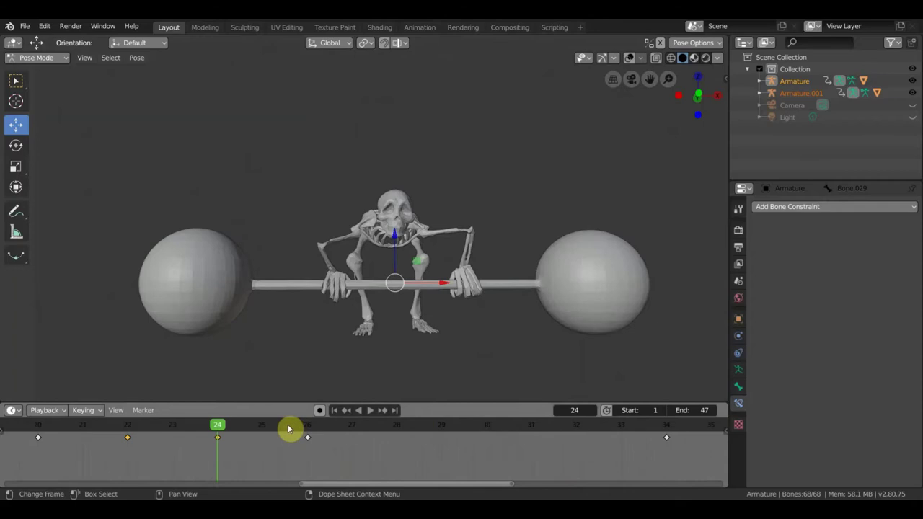
key("space")
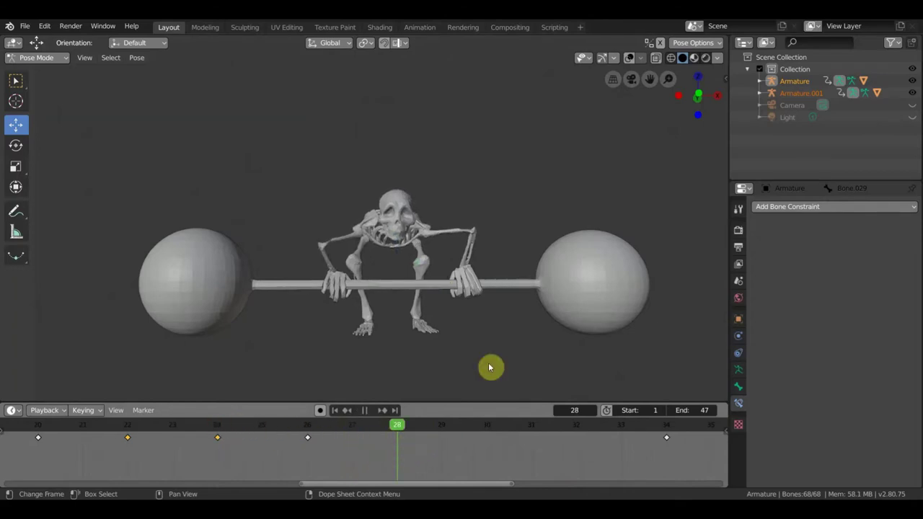
key("space")
key("i")
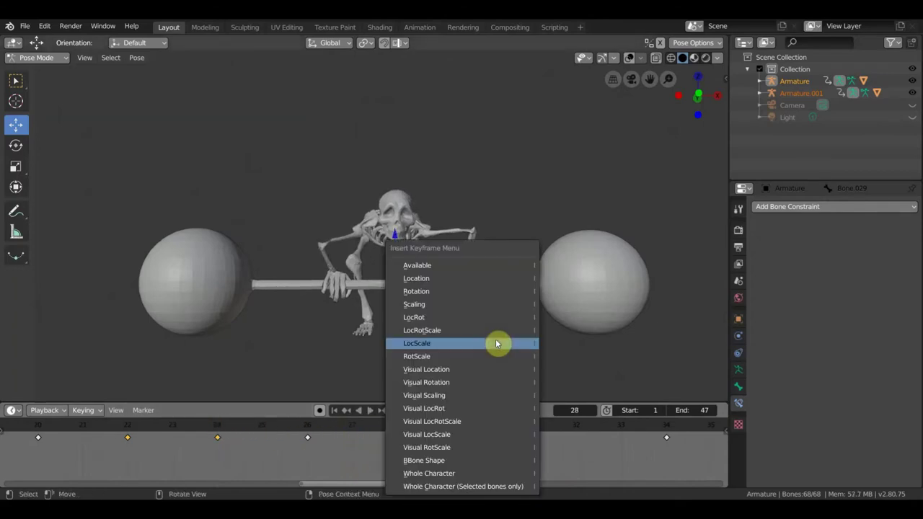
left_click(488, 318)
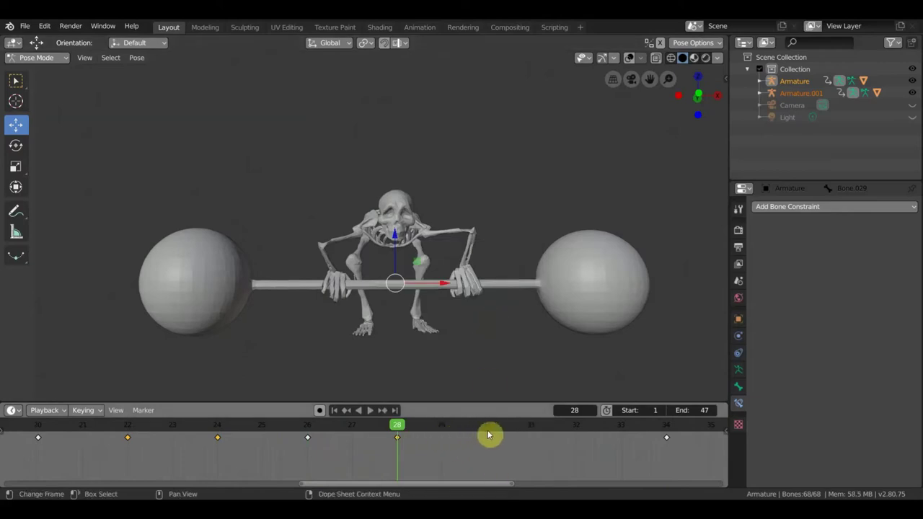
key("space")
key("space")
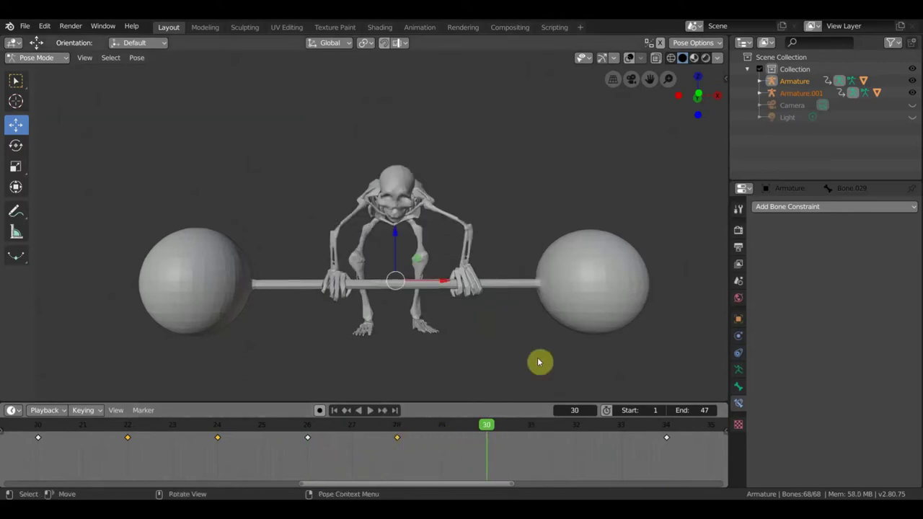
Key location and rotation for the barbell-gripping pose at frame 32
key("i")
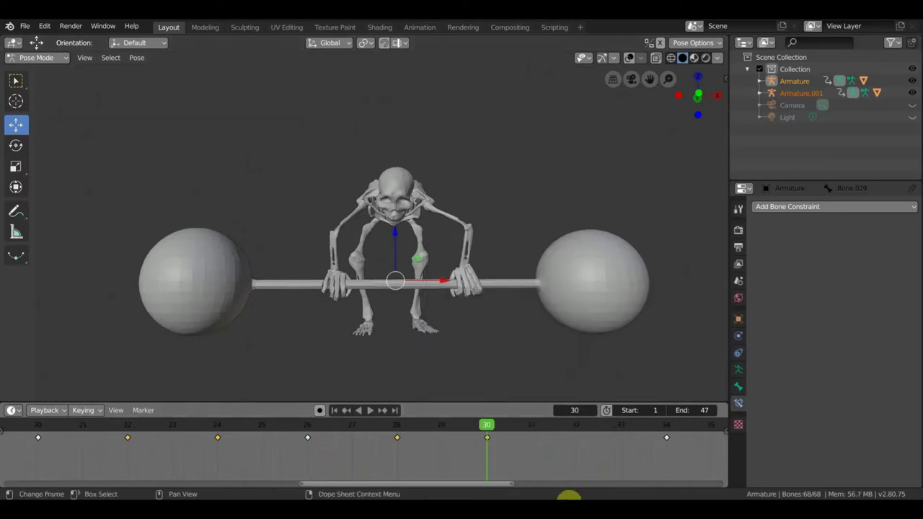
left_click(577, 435)
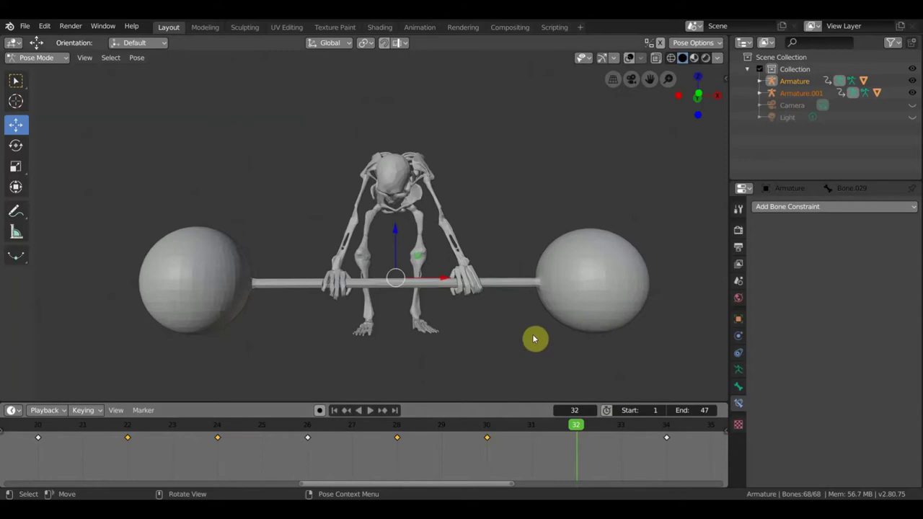
key("i")
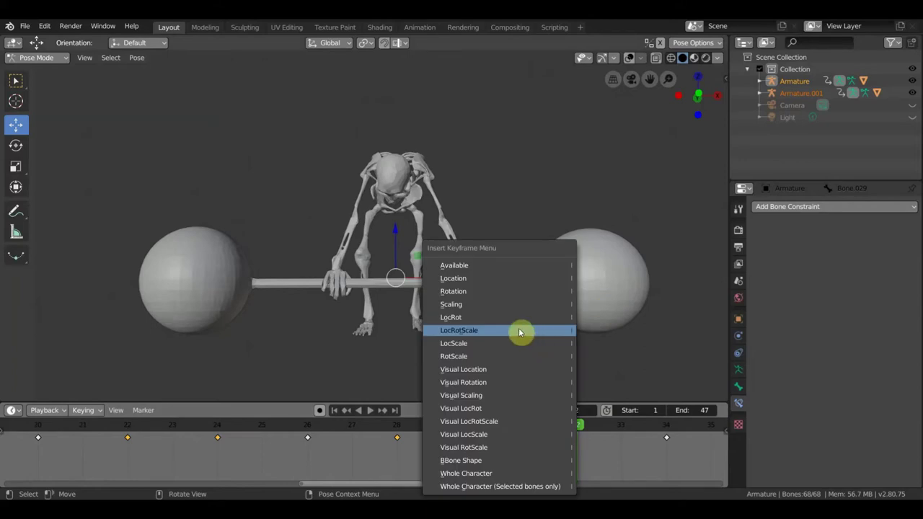
left_click(513, 322)
scroll(523, 361, "down", 3)
scroll(529, 393, "down", 4)
scroll(498, 379, "up", 3)
scroll(486, 369, "up", 4)
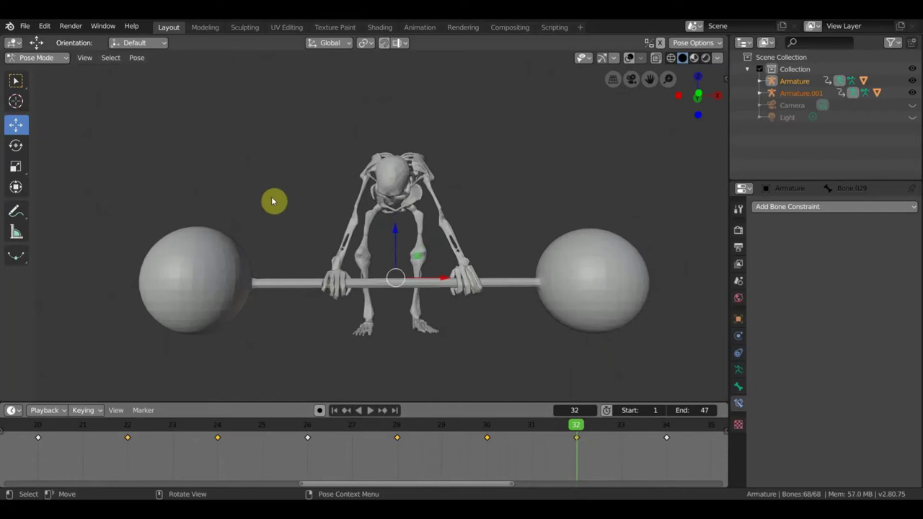
left_click(22, 81)
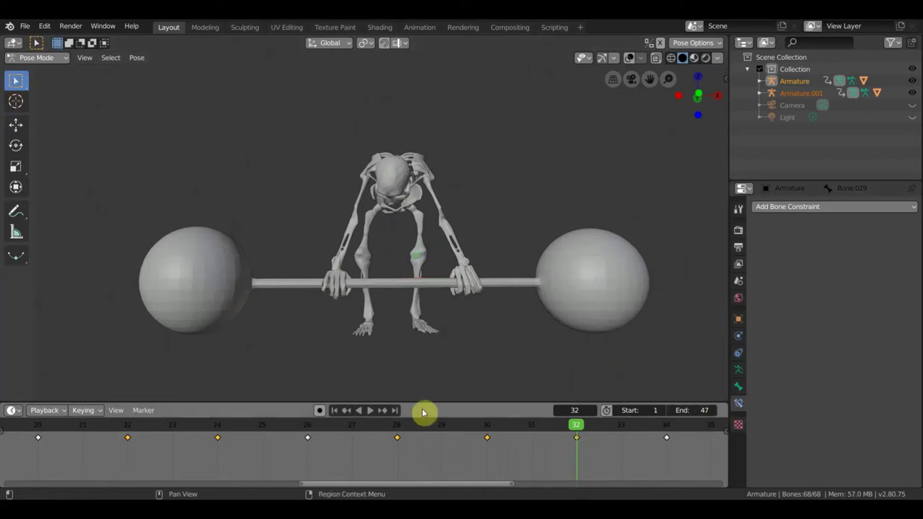
Play back the lift keyed so far, then scrub and stop on frame 36
scroll(367, 466, "down", 2)
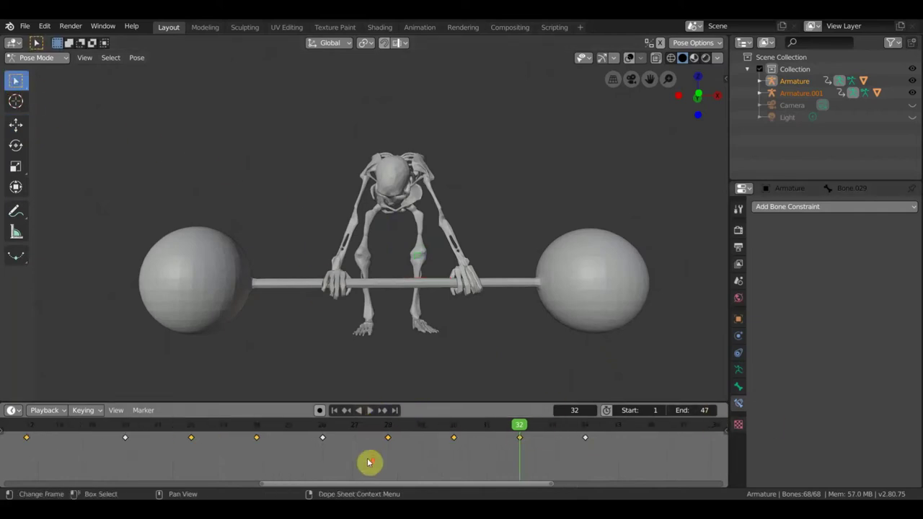
scroll(368, 465, "down", 2)
scroll(368, 463, "down", 2)
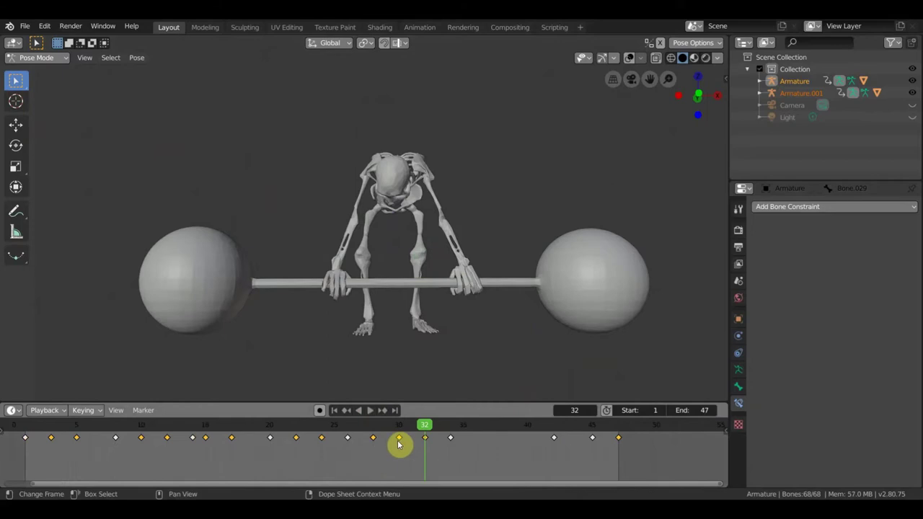
scroll(603, 447, "up", 1)
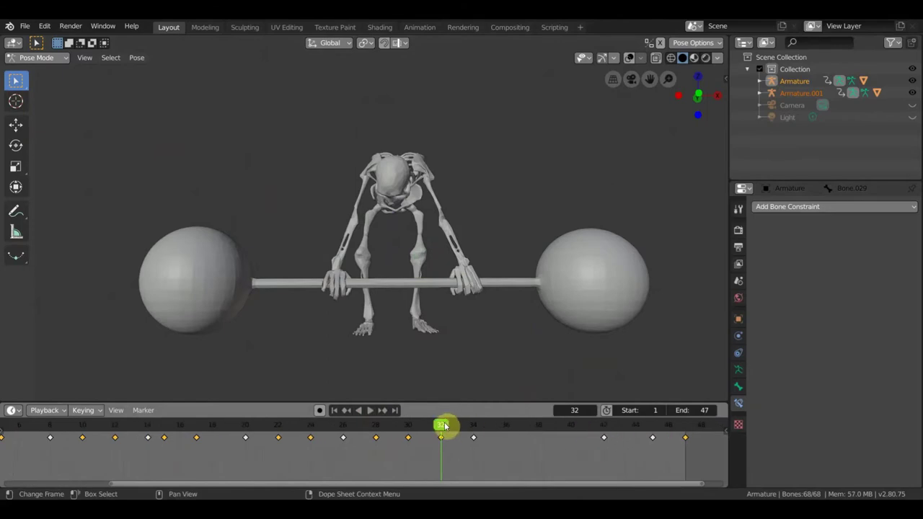
key("space")
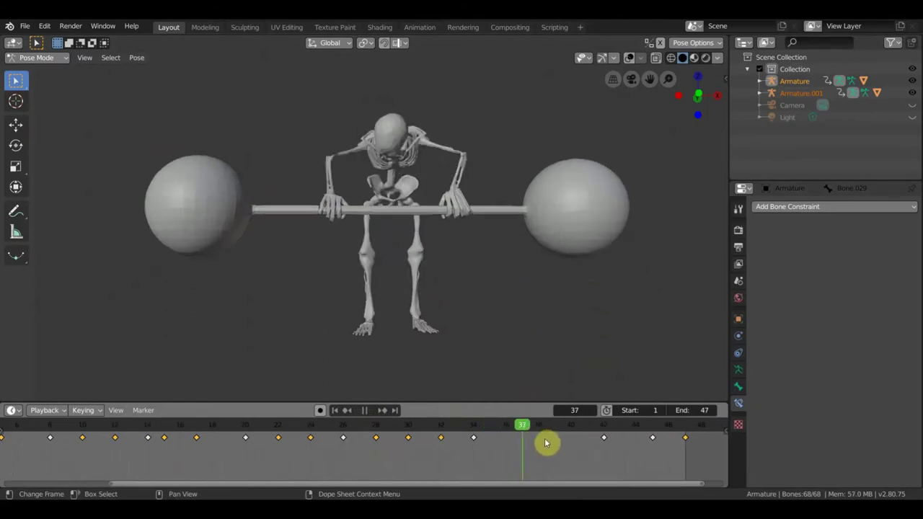
left_click_drag(487, 439, 474, 436)
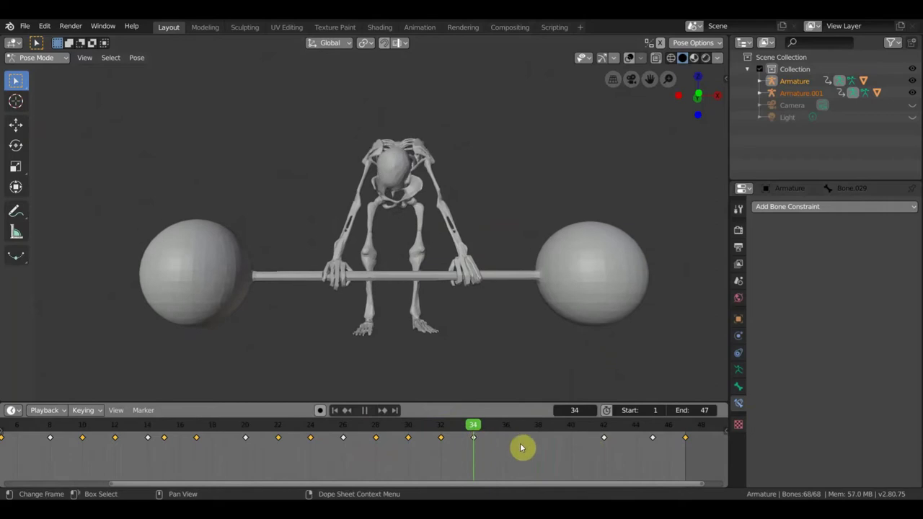
left_click(520, 444)
left_click(511, 446)
mouse_move(513, 445)
middle_mouse_down("ctrl")
mouse_move(591, 454)
mouse_move(401, 448)
middle_mouse_up("ctrl")
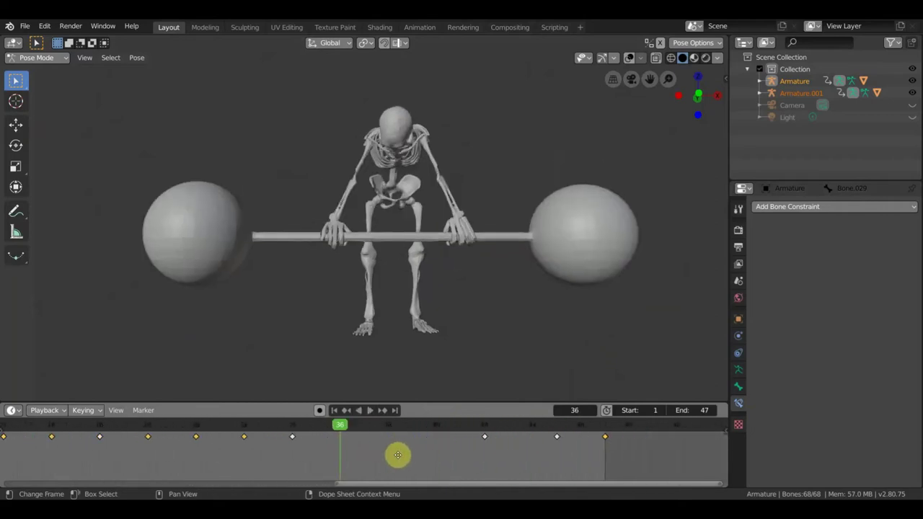
scroll(433, 444, "up", 1)
scroll(431, 443, "up", 1)
scroll(430, 445, "up", 1)
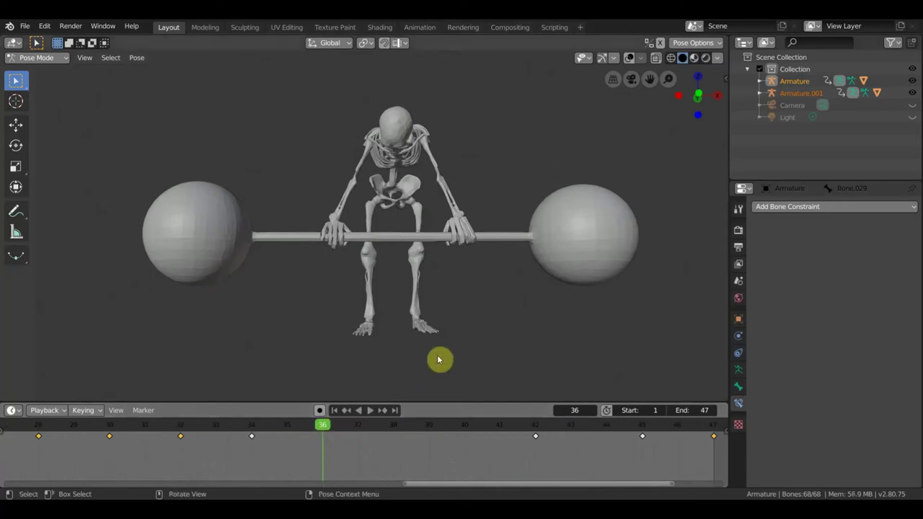
Key location and rotation at frames 36, 38 and 40
key("i")
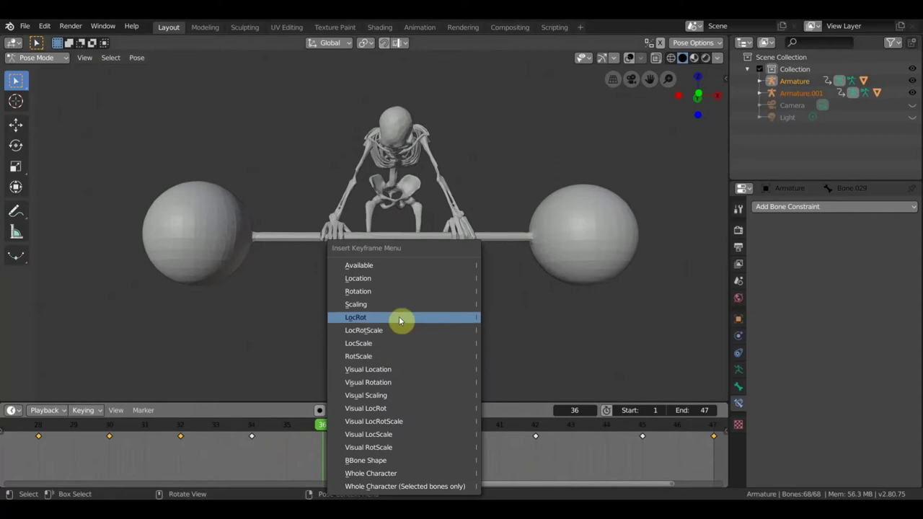
left_click(398, 319)
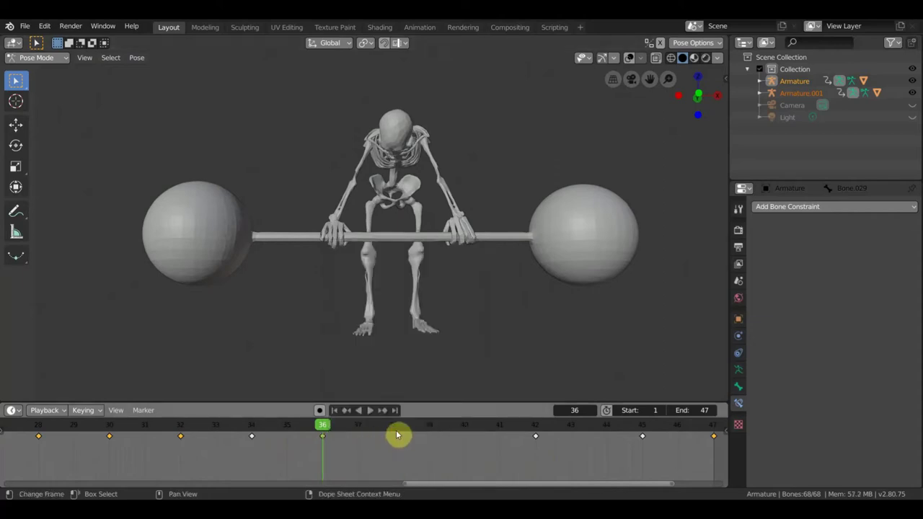
left_click(396, 434)
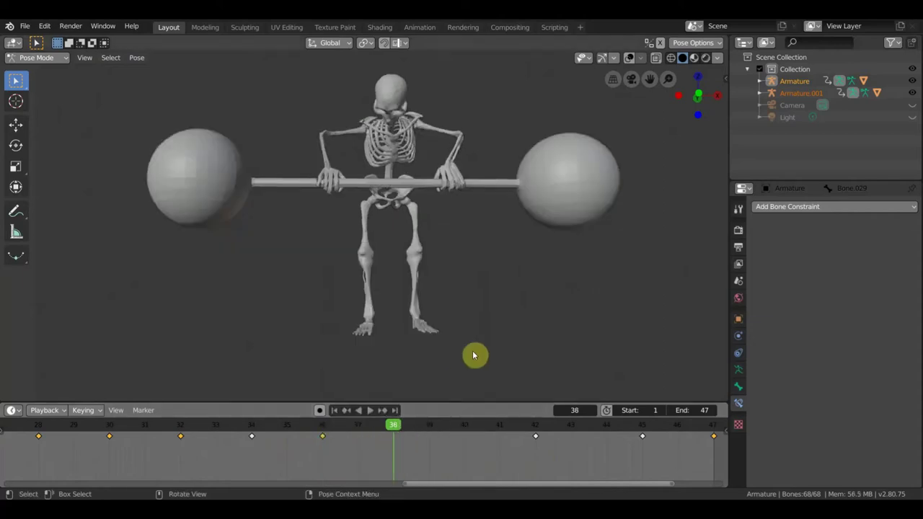
key("i")
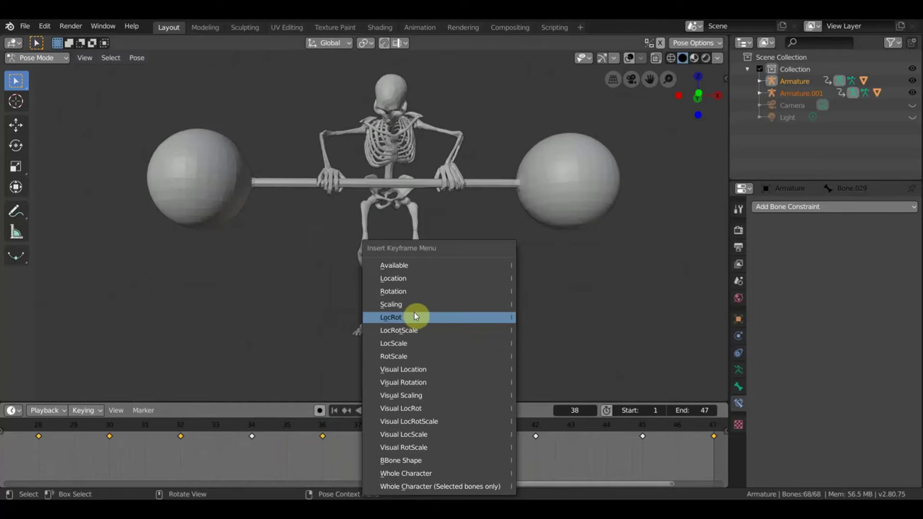
left_click(414, 317)
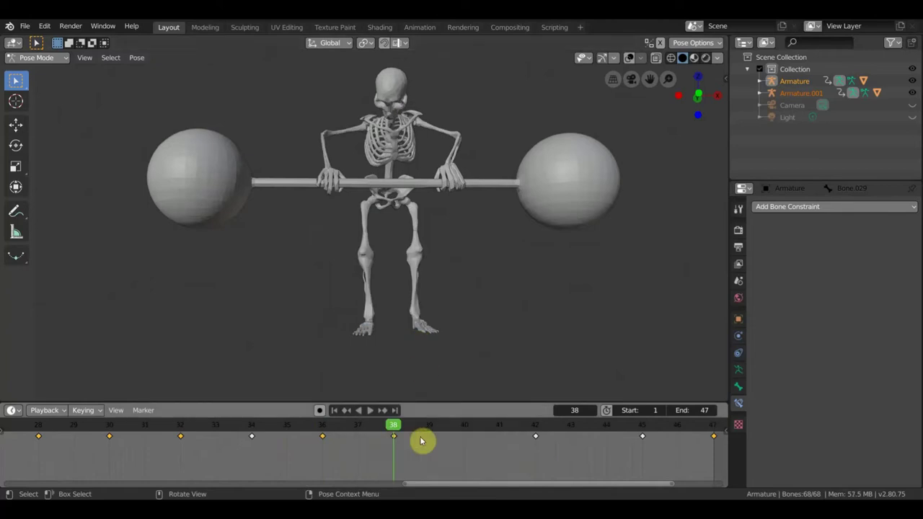
left_click(465, 435)
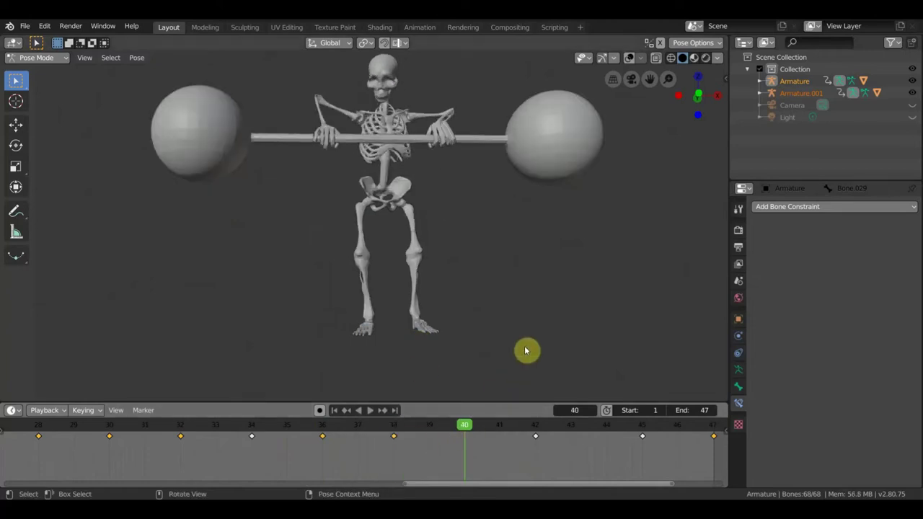
key("i")
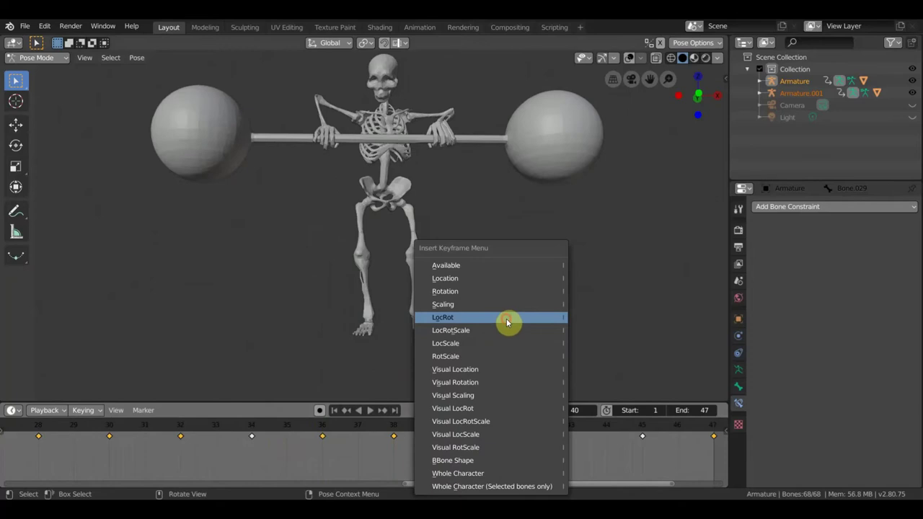
left_click(506, 318)
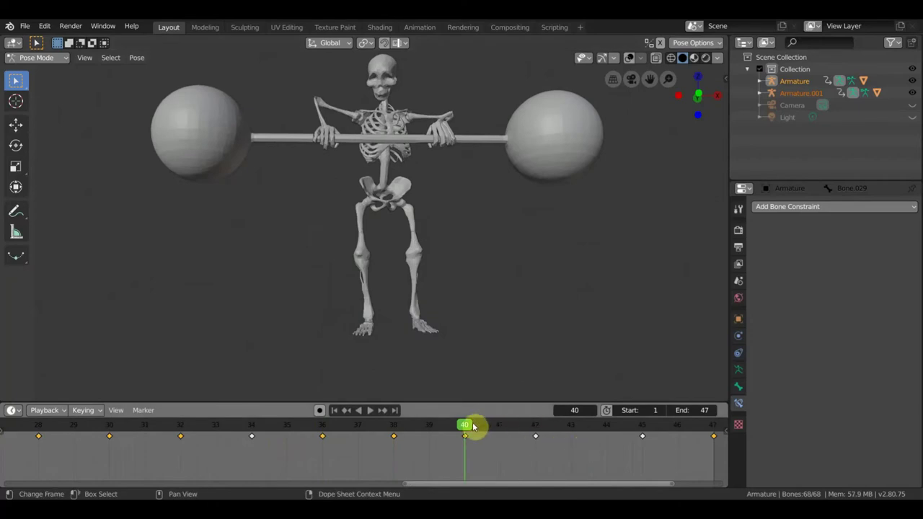
Play forward to frame 46 and key LocRot for the upright, arms-raised pose
key("space")
left_click(537, 439)
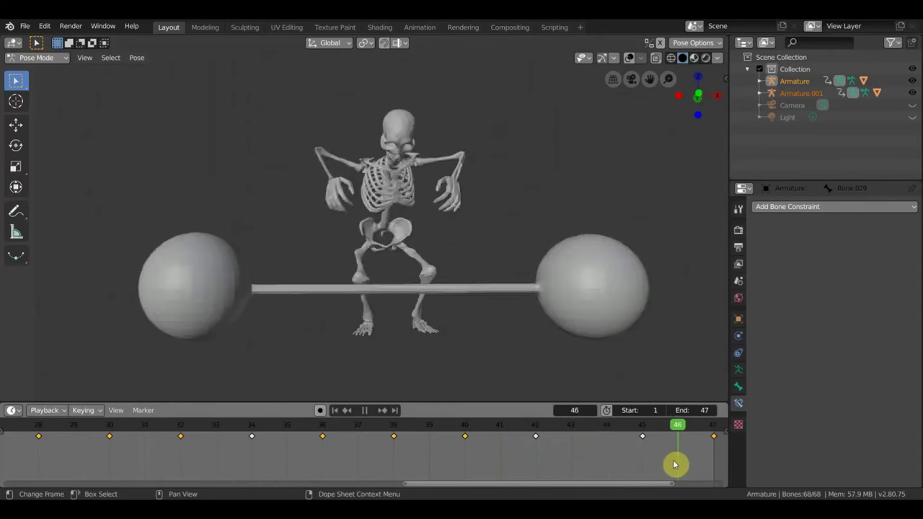
key("space")
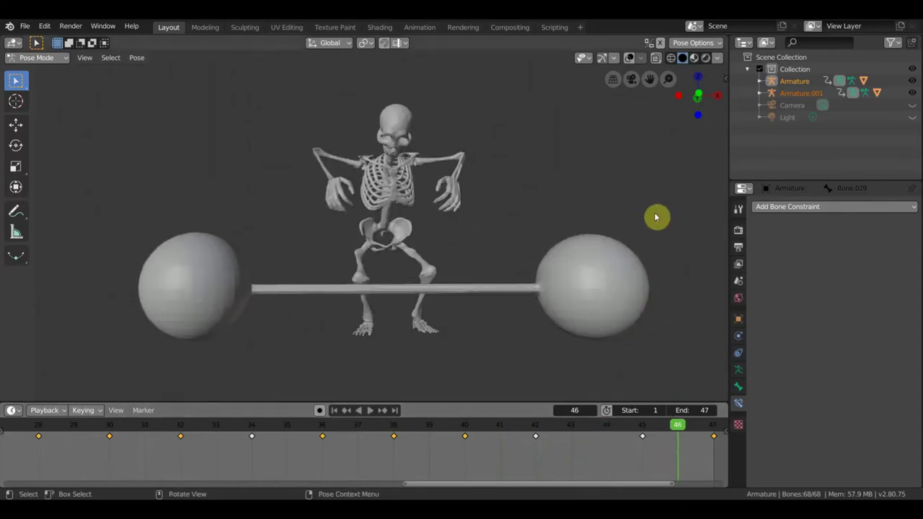
key("i")
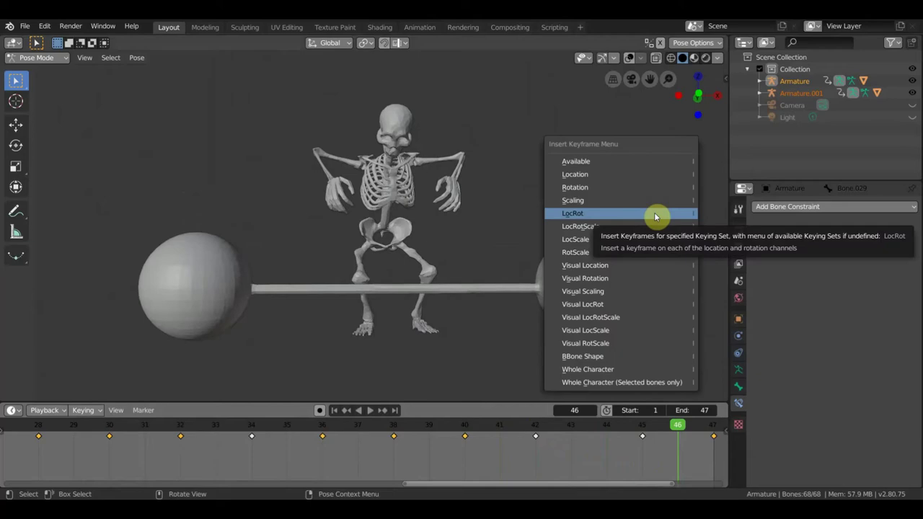
left_click(656, 216)
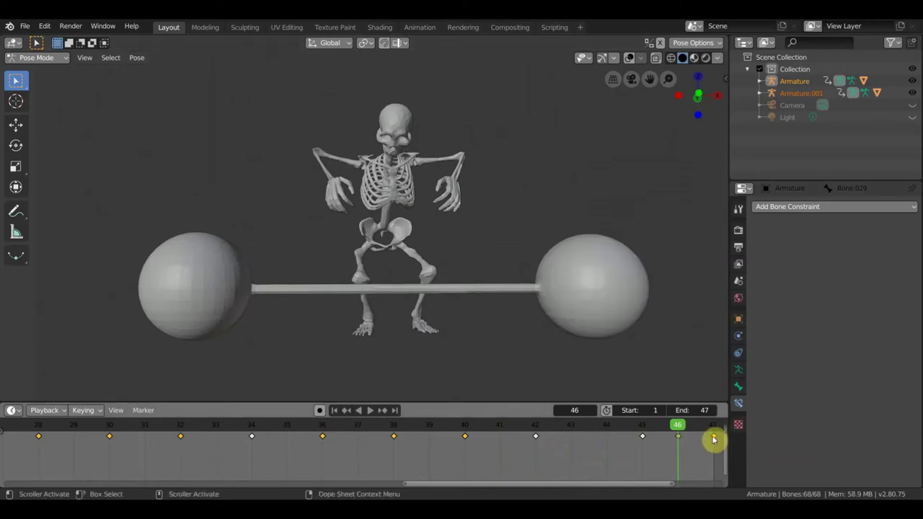
Zoom out and play the barbell-lift animation from frame 1 to review the motion
scroll(716, 441, "down", 2)
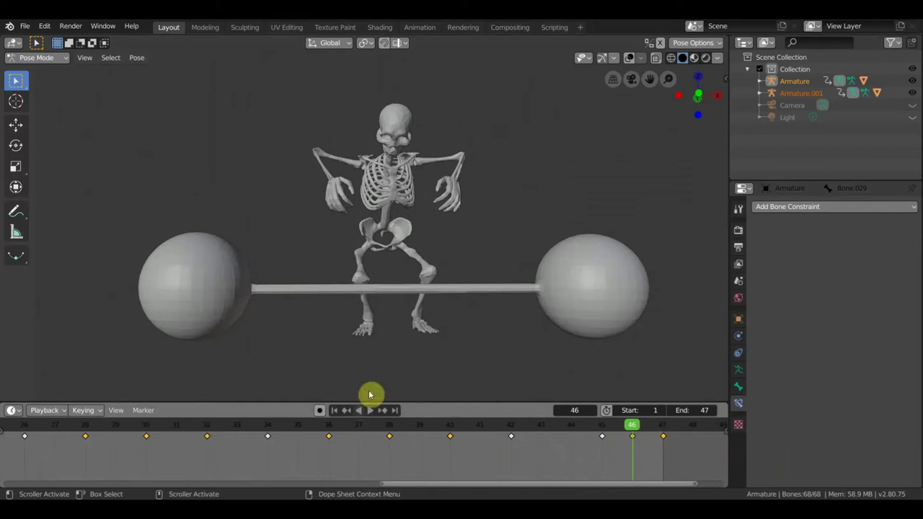
scroll(400, 346, "down", 1)
scroll(400, 346, "down", 1)
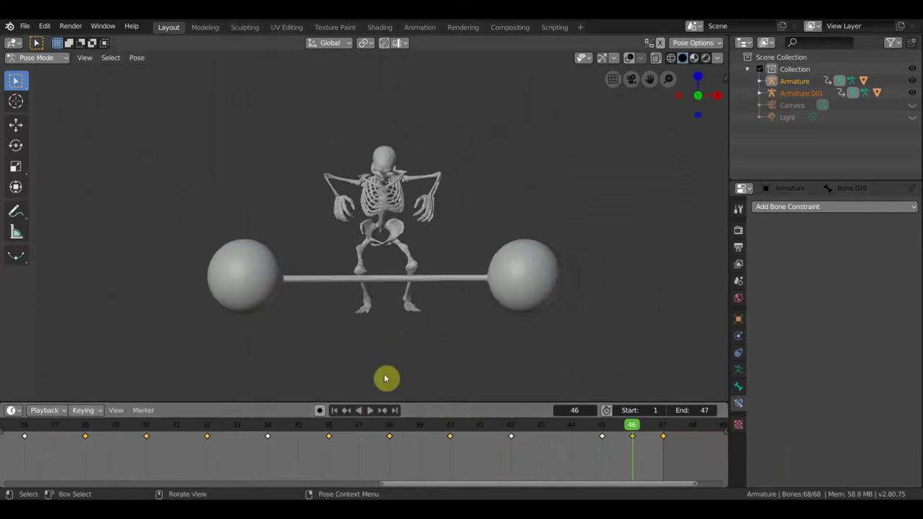
left_click(370, 412)
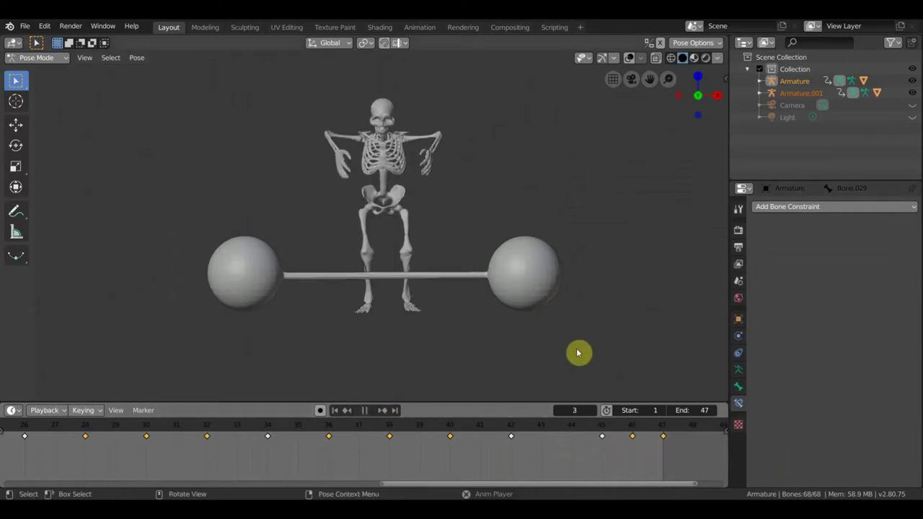
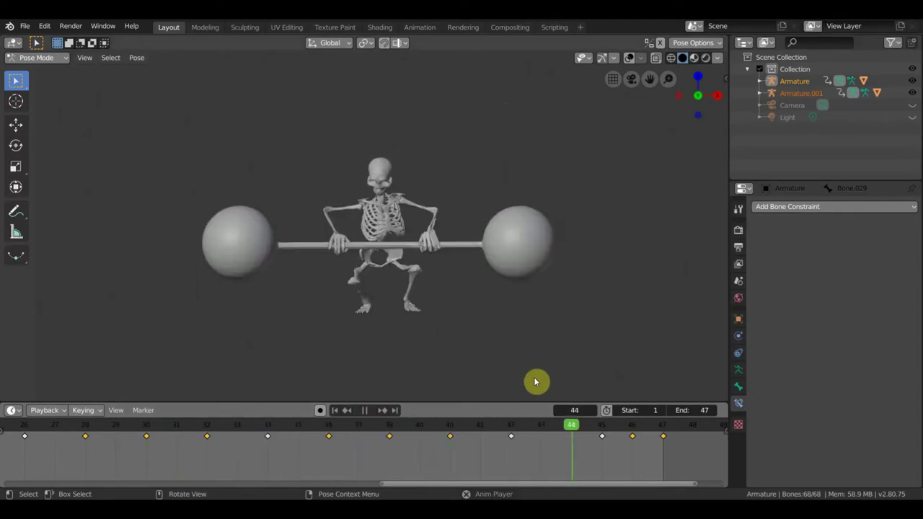
Stop playback and park the playhead on frame 47, the arms-raised final pose
left_click(365, 409)
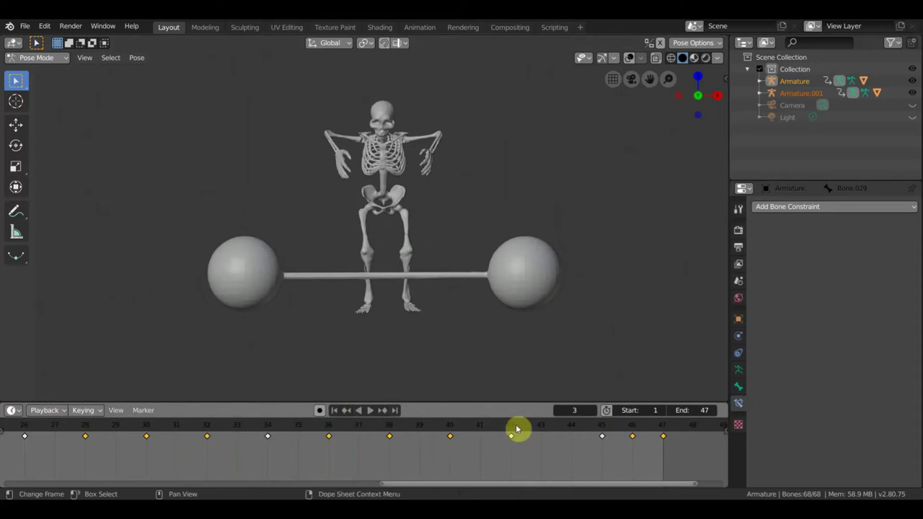
left_click(634, 431)
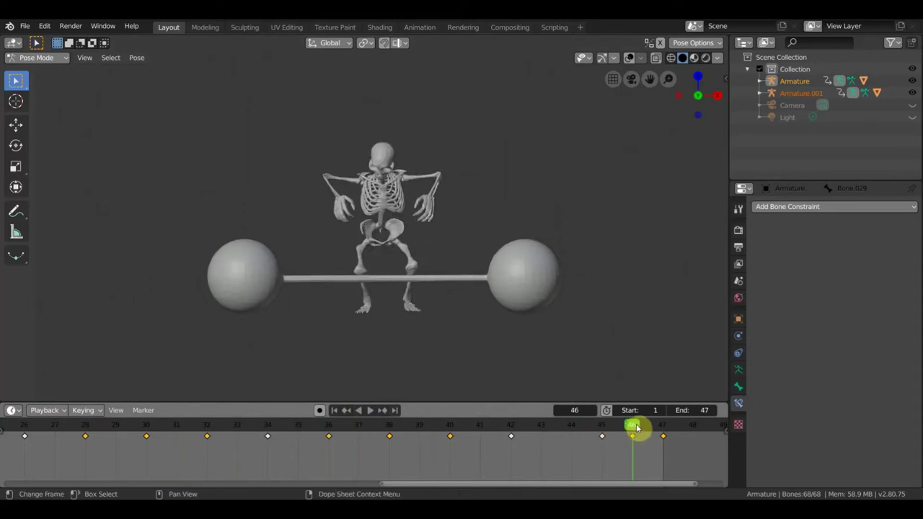
left_click_drag(640, 428, 661, 431)
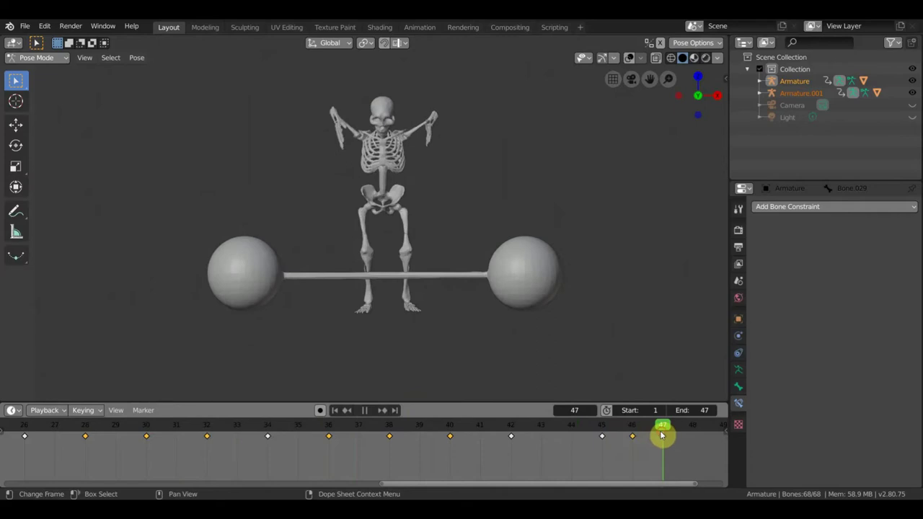
key("space")
key("Escape")
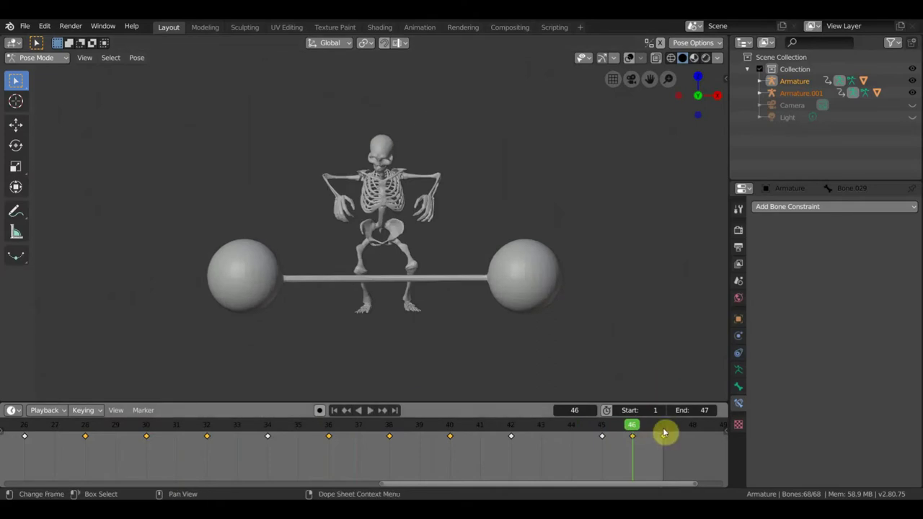
left_click(663, 432)
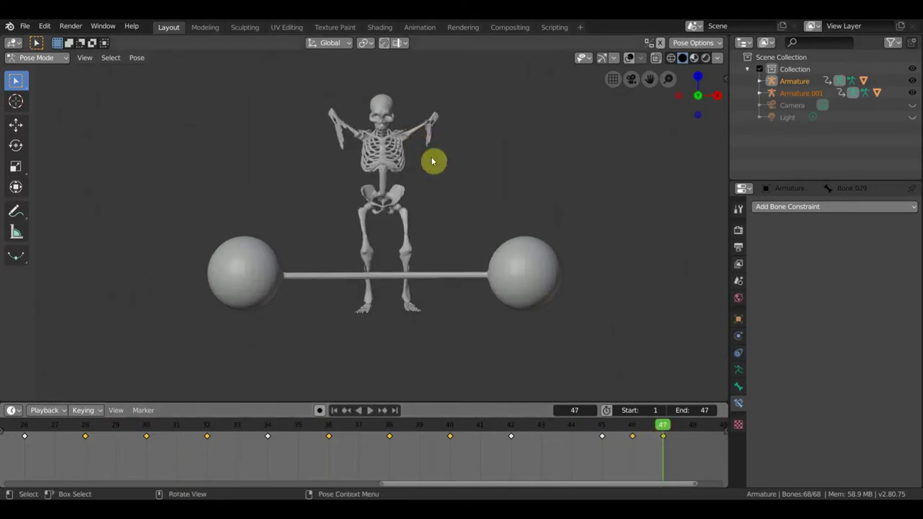
mouse_move(458, 178)
middle_mouse_down()
mouse_move(482, 188)
mouse_move(447, 228)
mouse_move(495, 235)
mouse_move(543, 207)
middle_mouse_up()
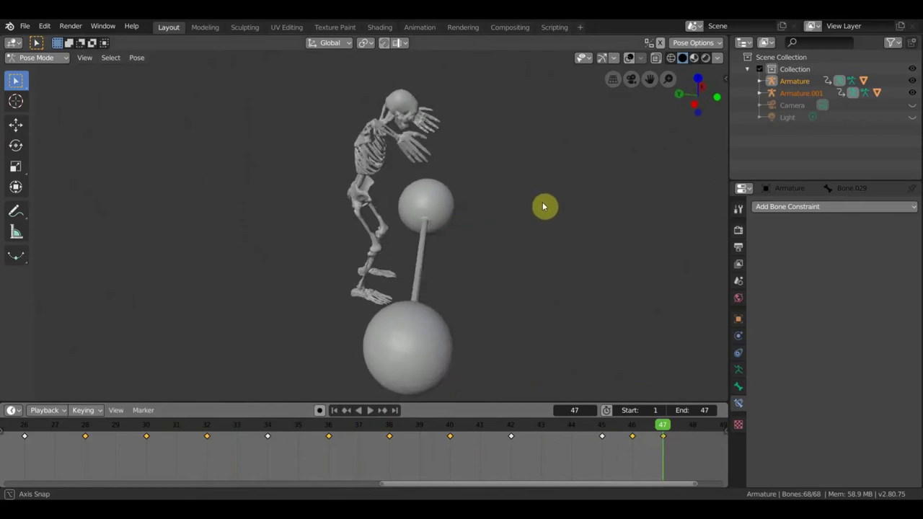
Show the armature overlay, select Bone.040 and rotate it
left_click(629, 58)
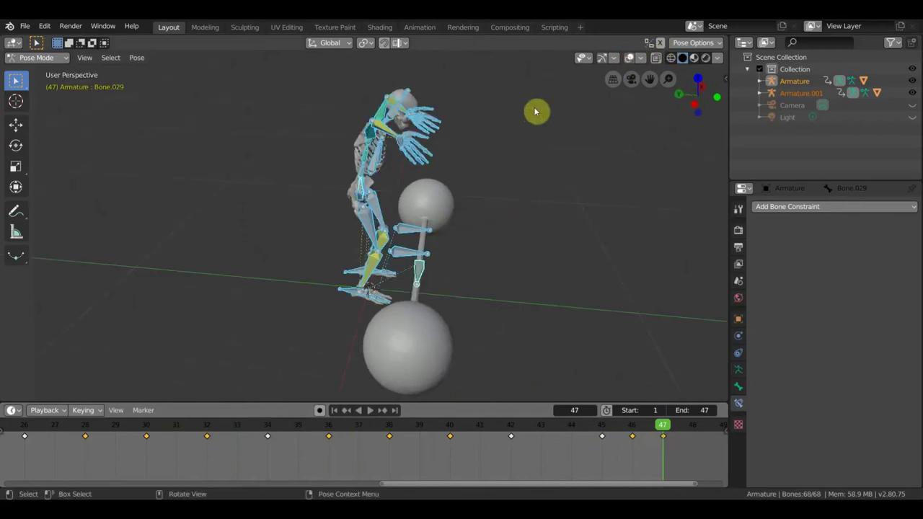
left_click(401, 144)
middle_click_drag(523, 183, 428, 155)
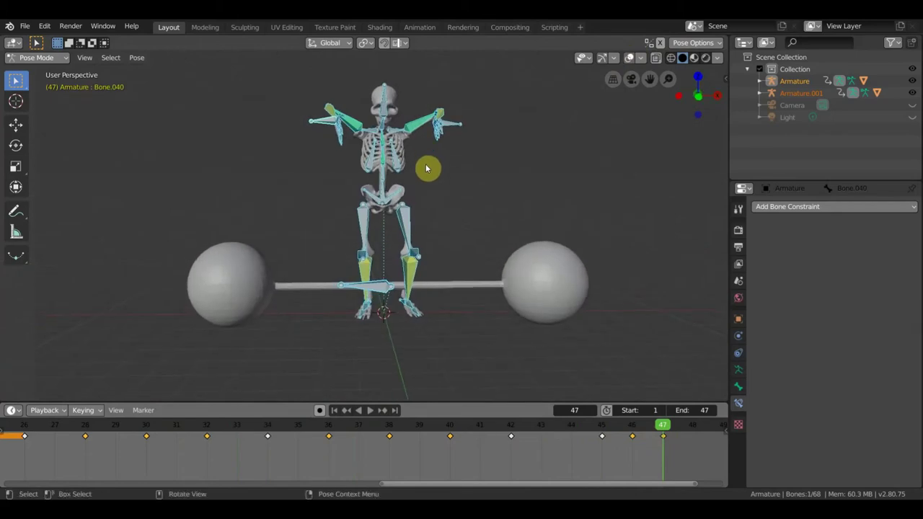
mouse_move(443, 177)
middle_mouse_down()
mouse_move(397, 187)
mouse_move(352, 181)
mouse_move(386, 179)
middle_mouse_up()
key("r")
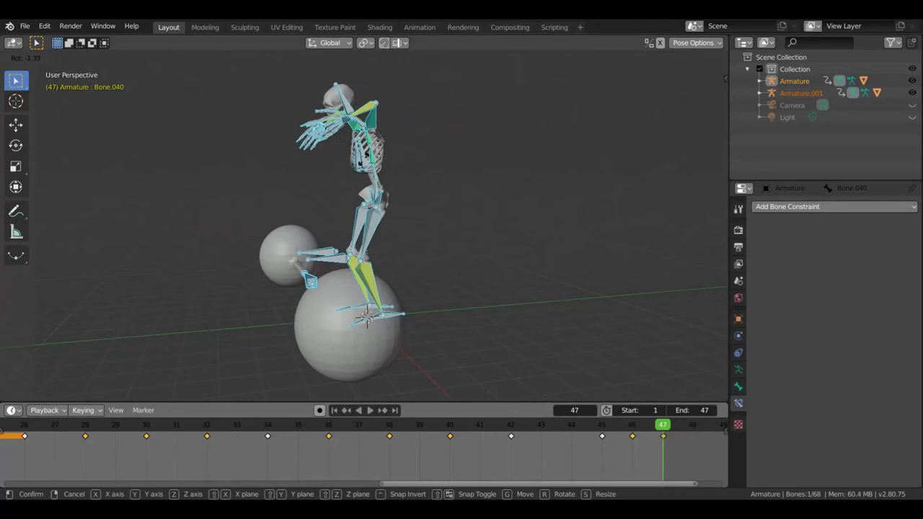
left_click(366, 163)
Reposition the bone, rotate it 76.9°, and move the arm bone into place
key("g")
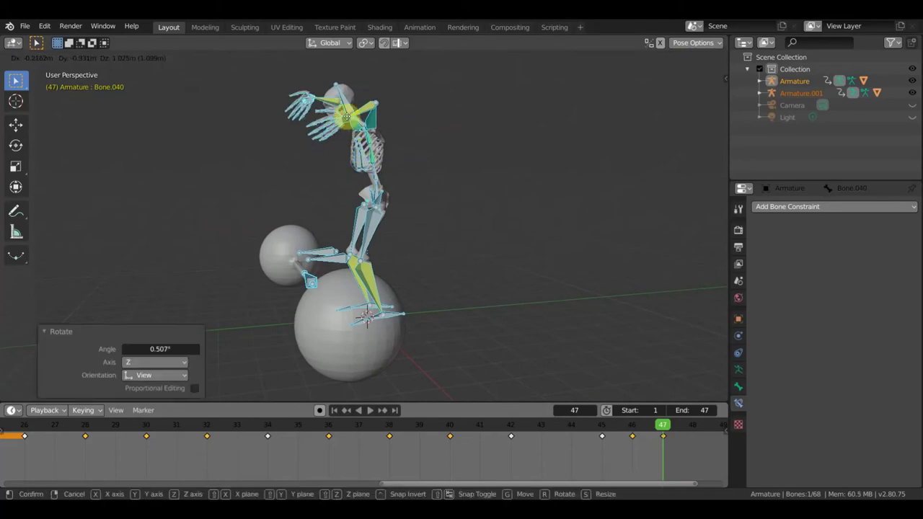
left_click(387, 131)
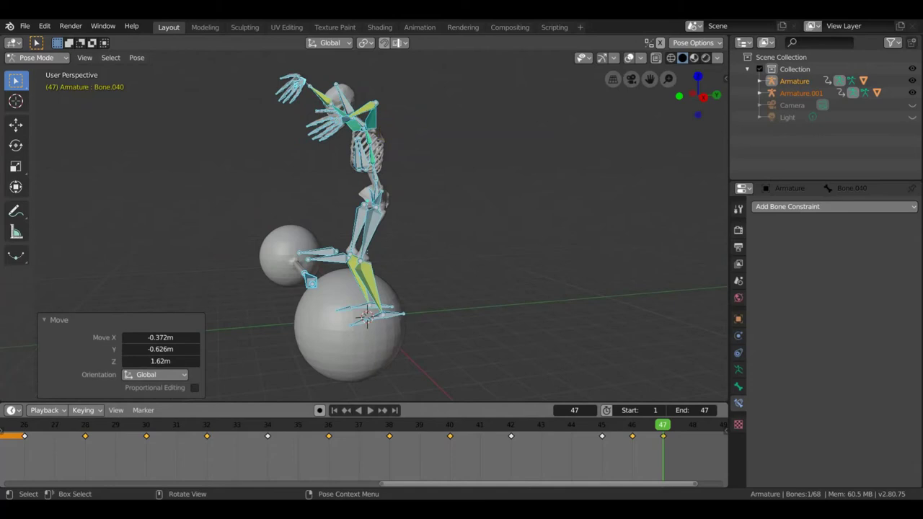
key("r")
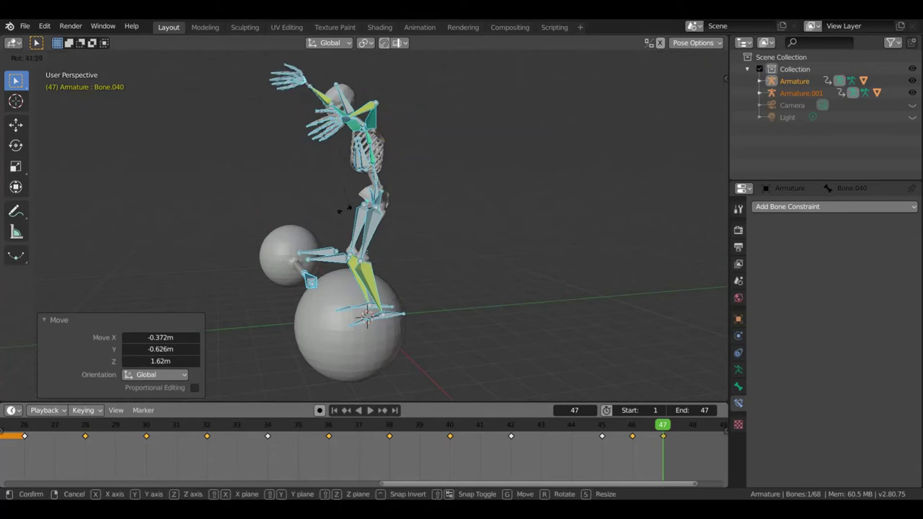
left_click(282, 163)
key("g")
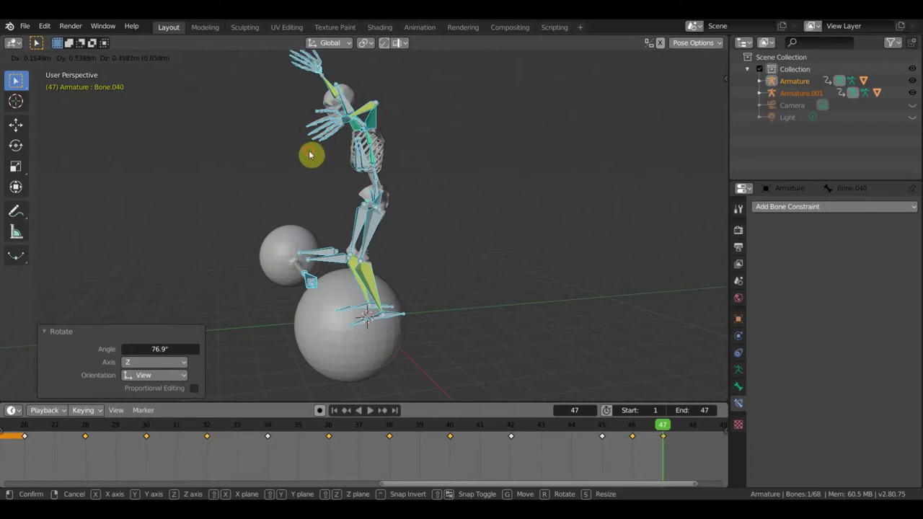
left_click(353, 124)
Select arm bone Bone.026 and begin lifting it upward
left_click(353, 129)
middle_click_drag(370, 144, 457, 136)
scroll(457, 136, "up", 2)
scroll(457, 137, "down", 1)
key("g")
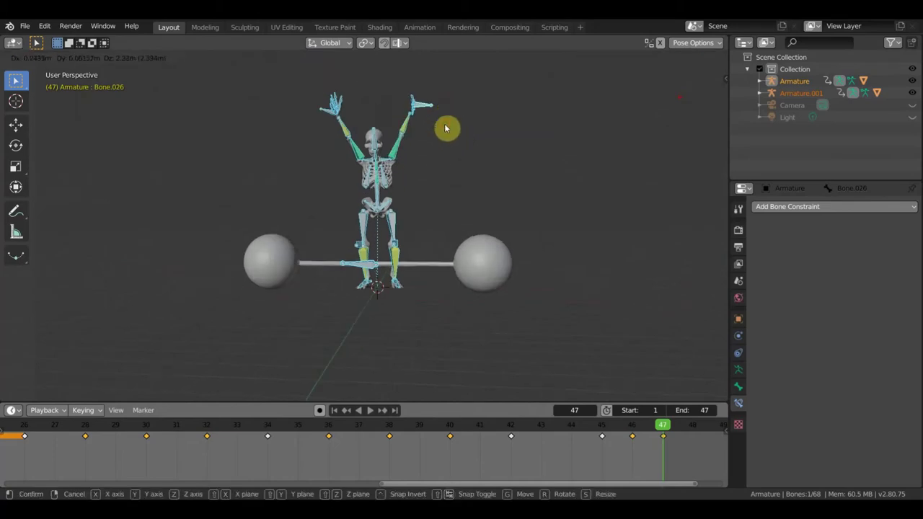
Raise Bone.026 overhead, rotate it 72.8° and move it into place
left_click(446, 116)
middle_click_drag(411, 139, 350, 148)
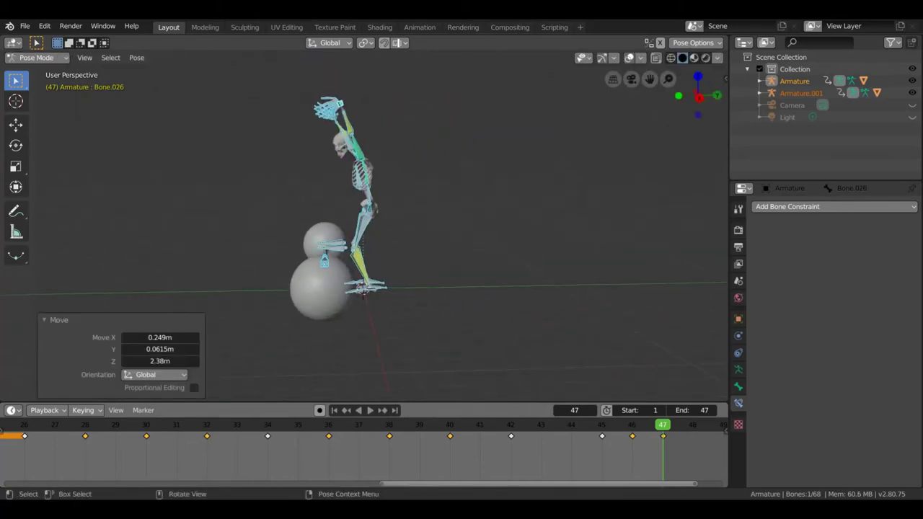
key("r")
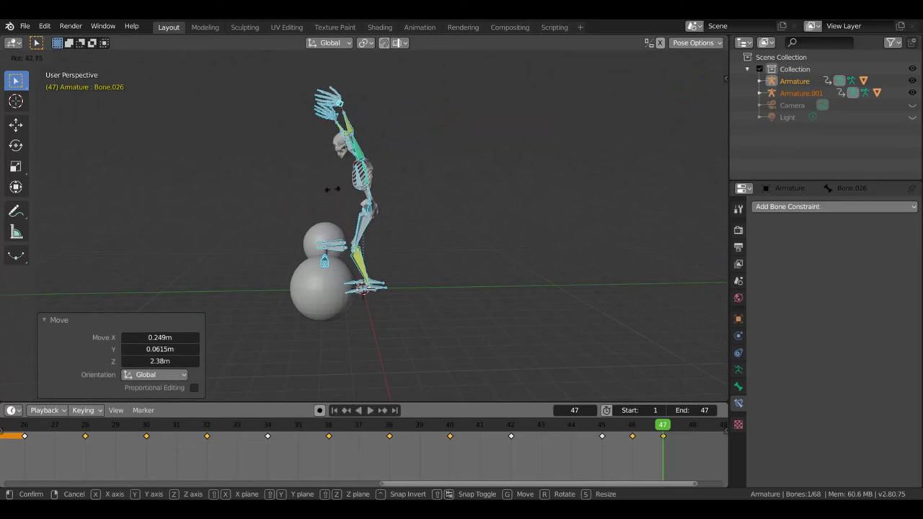
left_click(309, 186)
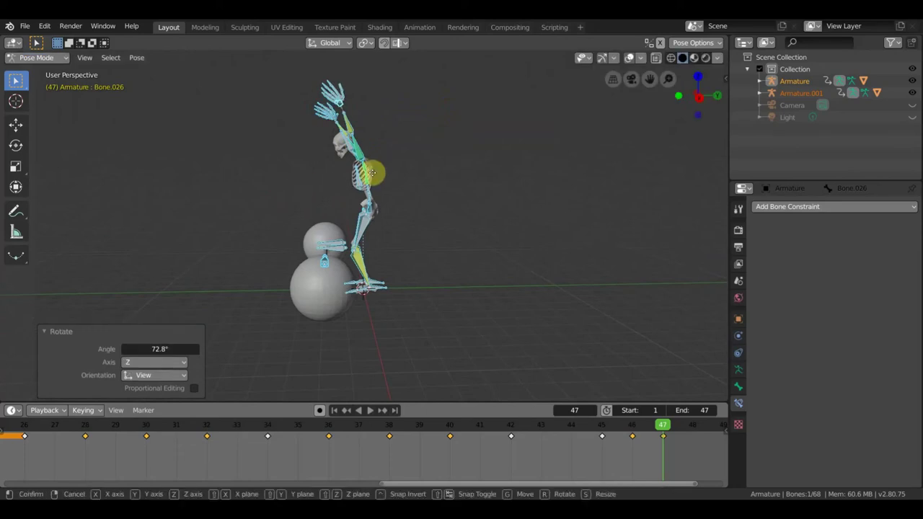
key("g")
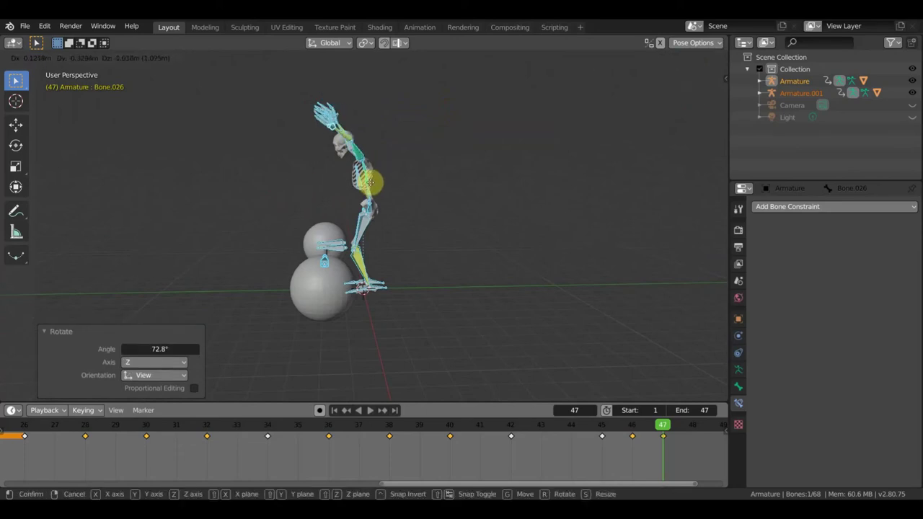
left_click(371, 186)
Rotate arm bone Bone.034 by -27.1°, then select Bone.030
middle_click_drag(371, 186, 503, 171)
mouse_move(430, 156)
middle_mouse_down()
mouse_move(488, 158)
mouse_move(480, 194)
mouse_move(446, 171)
middle_mouse_up()
scroll(479, 160, "up", 2)
mouse_move(403, 149)
middle_mouse_down()
mouse_move(392, 154)
mouse_move(393, 145)
mouse_move(433, 155)
middle_mouse_up()
left_click(391, 141)
scroll(433, 155, "down", 2)
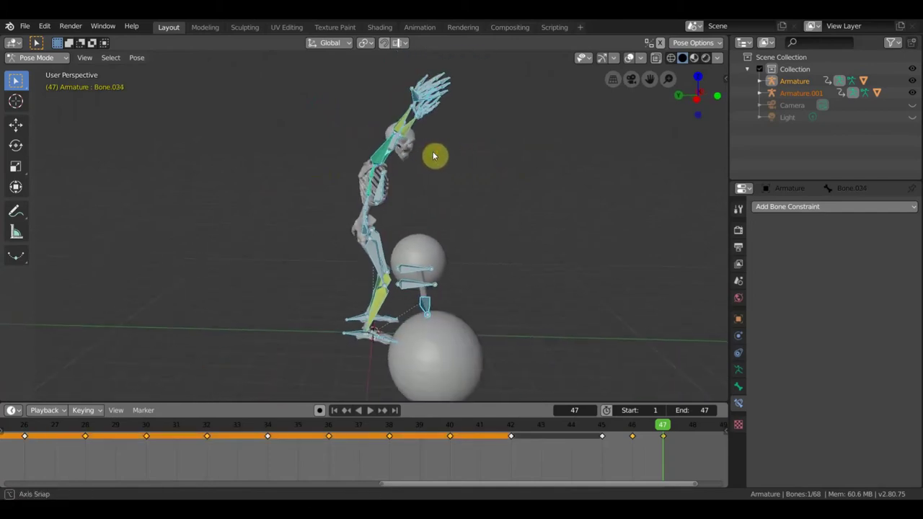
key("r")
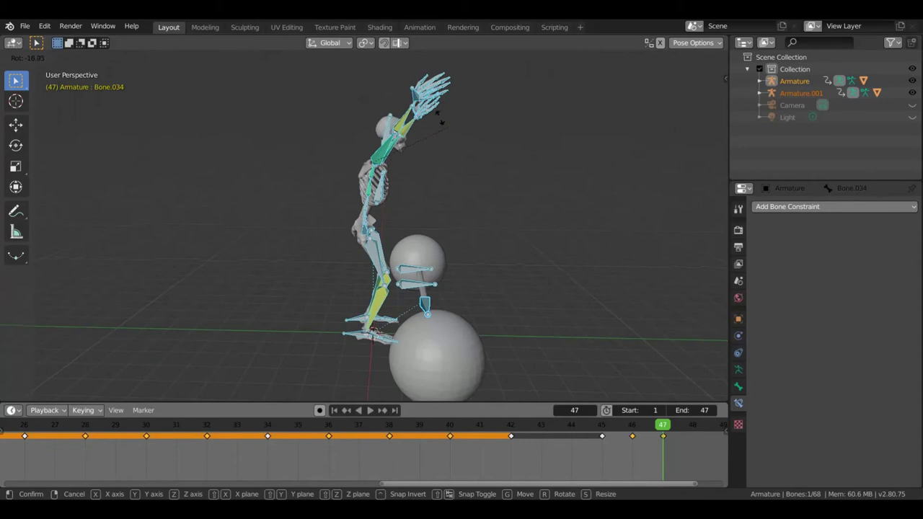
left_click(382, 200)
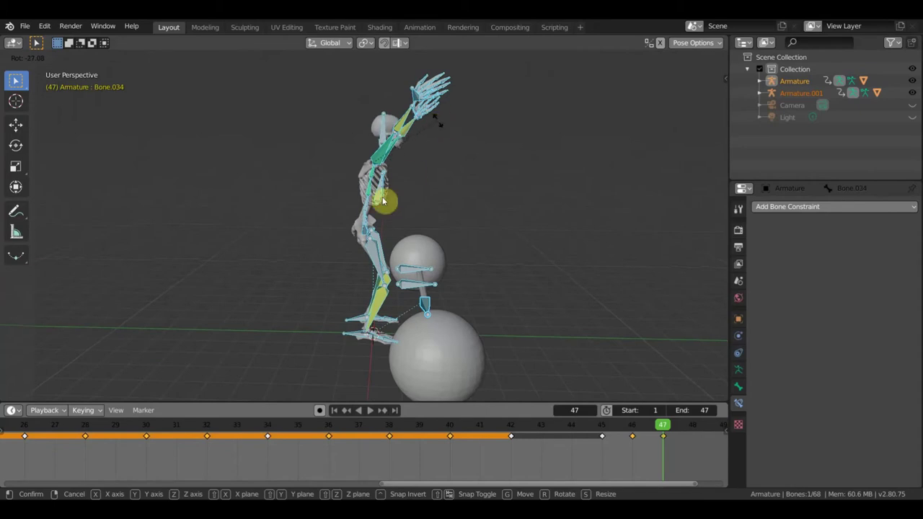
left_click(382, 220)
mouse_move(382, 221)
middle_mouse_down()
mouse_move(410, 220)
mouse_move(396, 228)
middle_mouse_up()
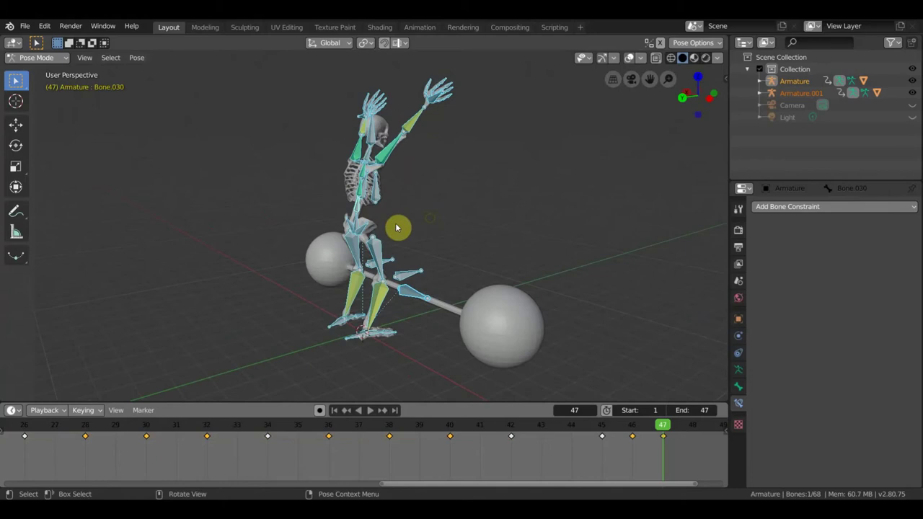
Select Bone.029 and move it into place
left_click(358, 225)
middle_click_drag(359, 225, 346, 220)
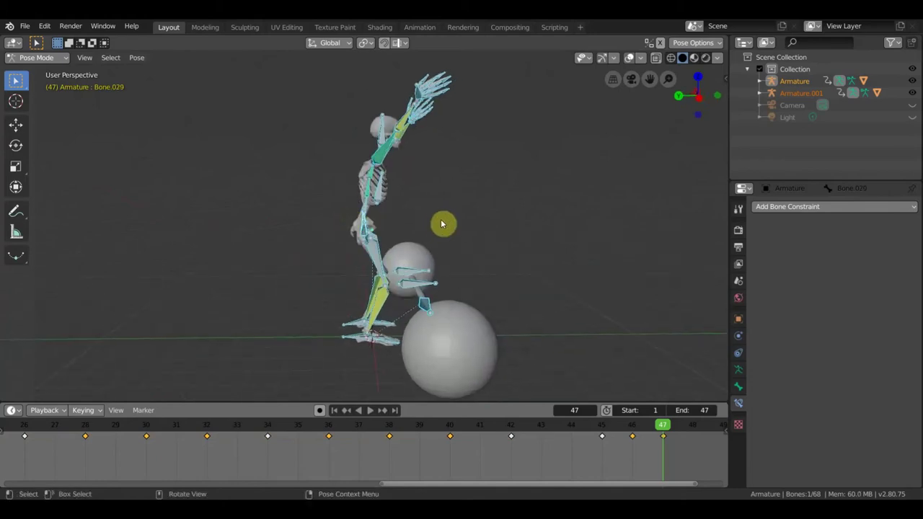
key("g")
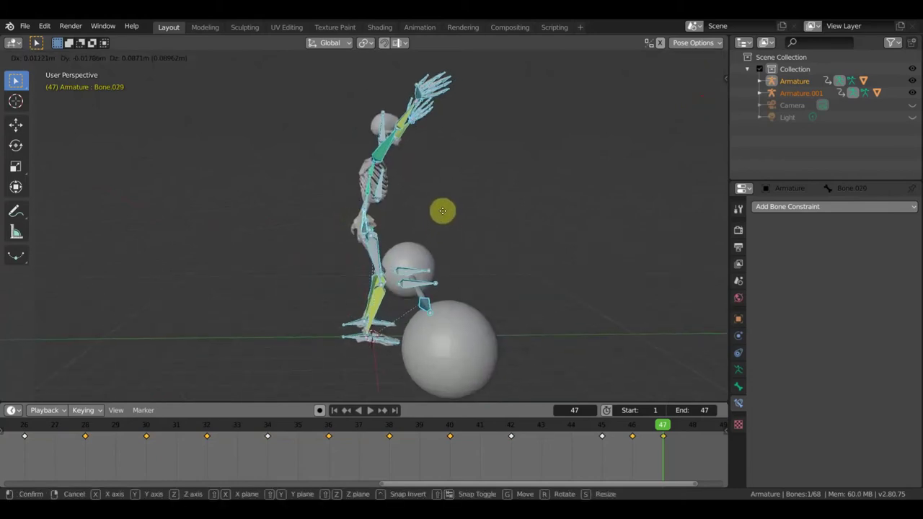
left_click(441, 207)
middle_click_drag(441, 207, 342, 212)
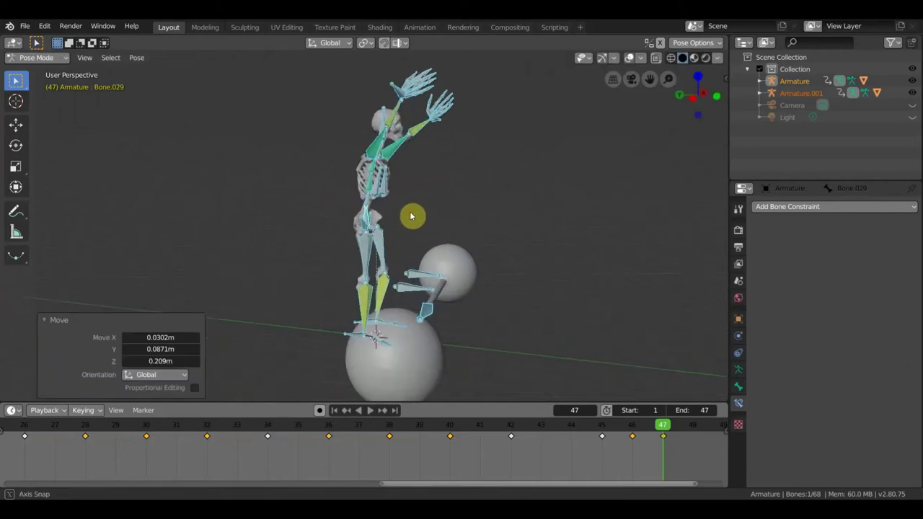
mouse_move(451, 167)
middle_mouse_down()
mouse_move(353, 177)
mouse_move(373, 153)
mouse_move(259, 136)
middle_mouse_up()
Rotate arm bone Bone.026 repeatedly, ending with -49.8° and -13.1° turns
left_click(282, 124)
key("r")
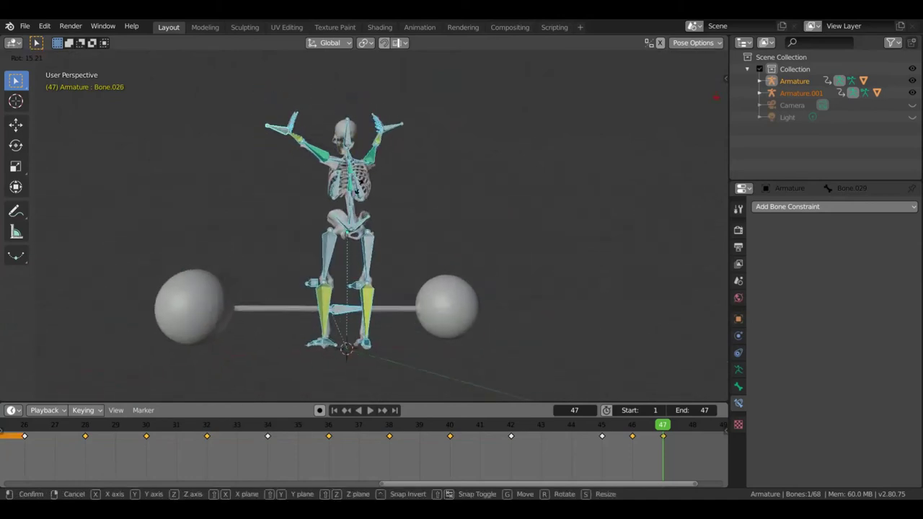
left_click(357, 209)
middle_click_drag(357, 208, 375, 293)
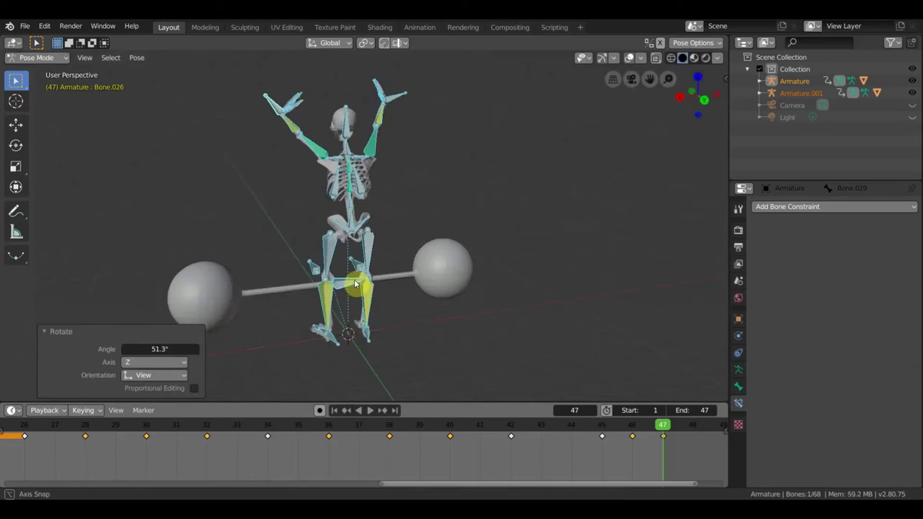
middle_click_drag(467, 210, 480, 285)
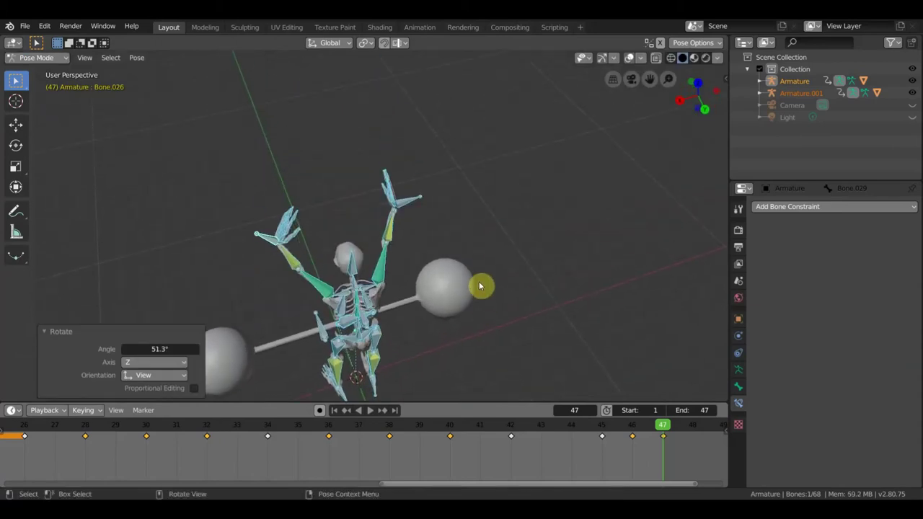
key("r")
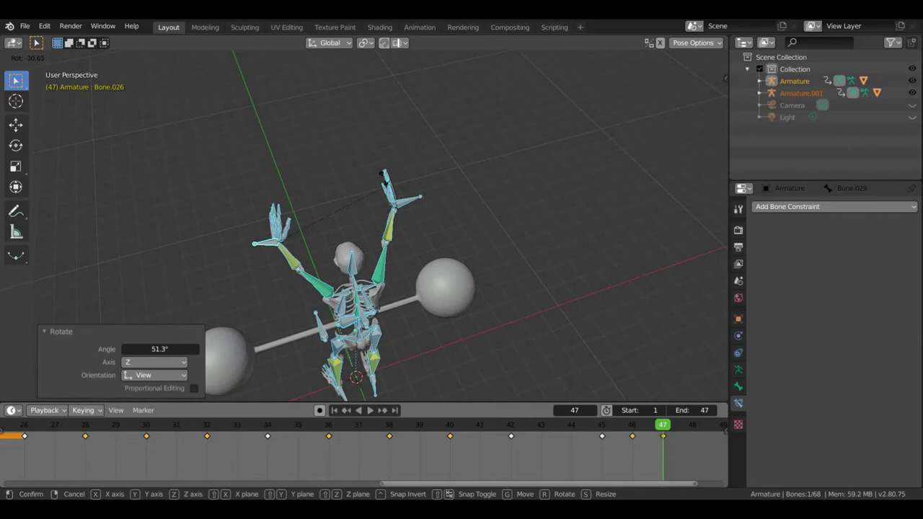
left_click(408, 255)
middle_click_drag(408, 256, 484, 187)
key("r")
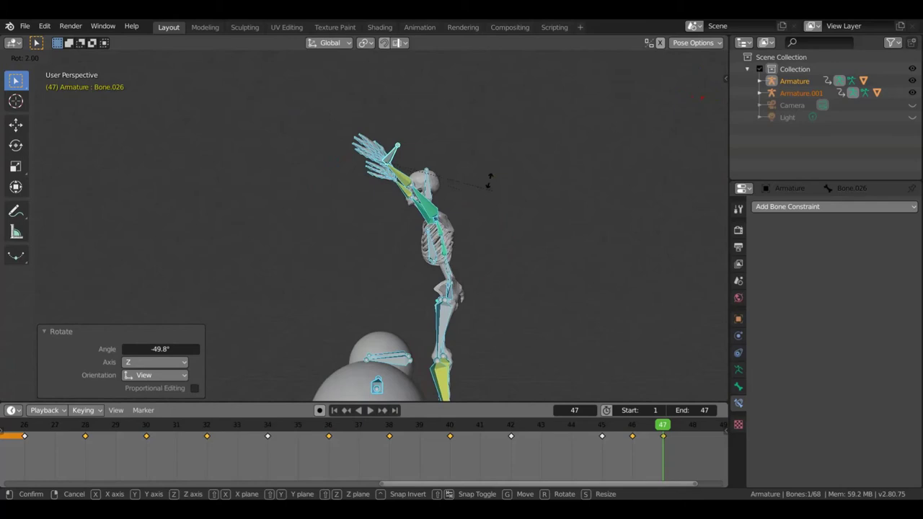
left_click(448, 212)
middle_click_drag(448, 212, 535, 216)
mouse_move(315, 208)
middle_mouse_down()
mouse_move(345, 210)
mouse_move(344, 186)
mouse_move(364, 177)
middle_mouse_up()
Rotate Bone.040 and the left hand by 70.1° and -41.1°
left_click(345, 189)
key("r")
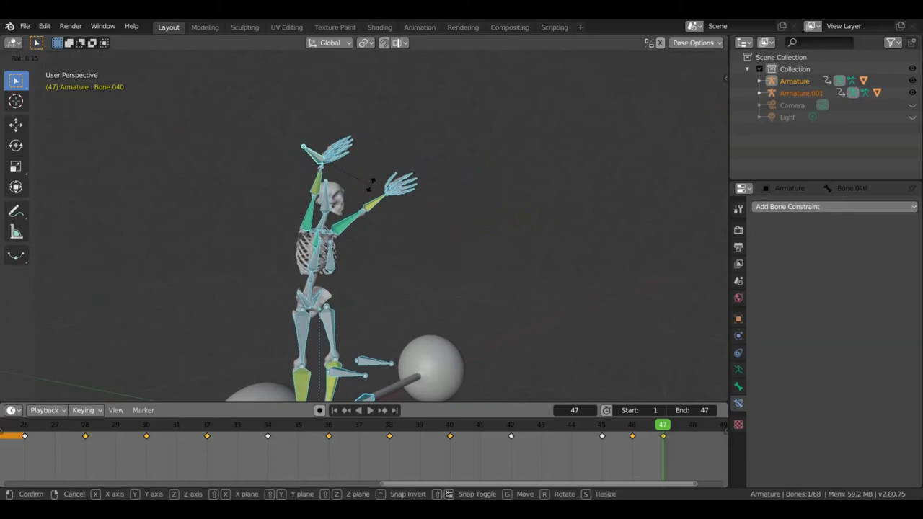
left_click(372, 189)
mouse_move(373, 190)
middle_mouse_down()
mouse_move(302, 186)
mouse_move(464, 206)
middle_mouse_up()
key("r")
left_click(348, 199)
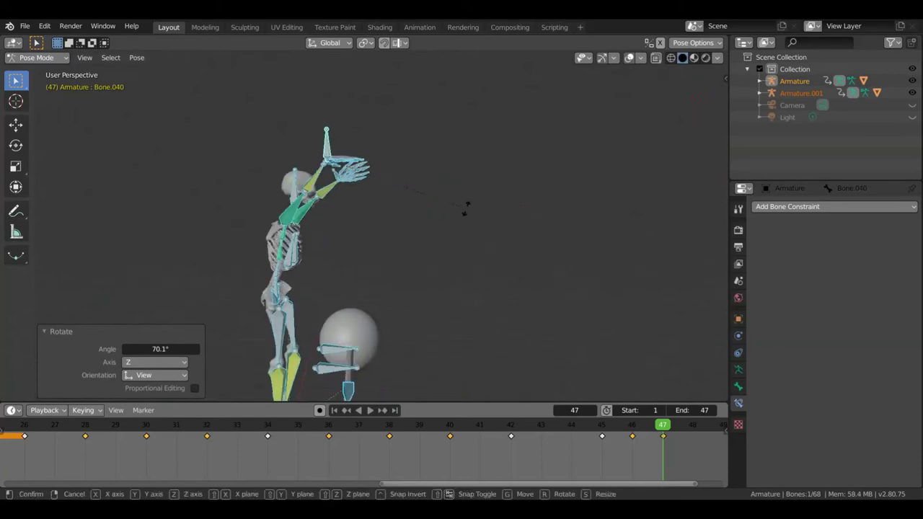
key("r")
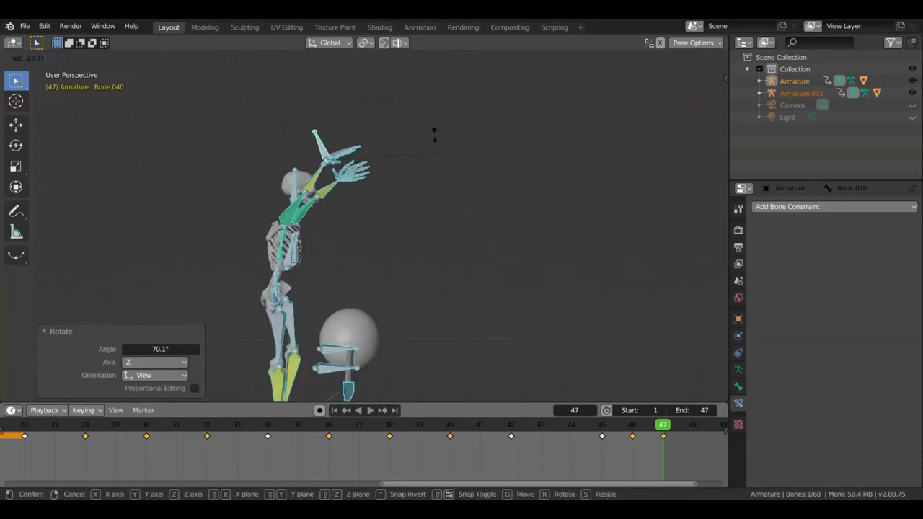
left_click(430, 142)
mouse_move(431, 142)
middle_mouse_down()
mouse_move(315, 159)
mouse_move(304, 148)
mouse_move(391, 151)
middle_mouse_up()
Apply further bone rotations of -69.9° and 3.94°, then face the skeleton forward
key("r")
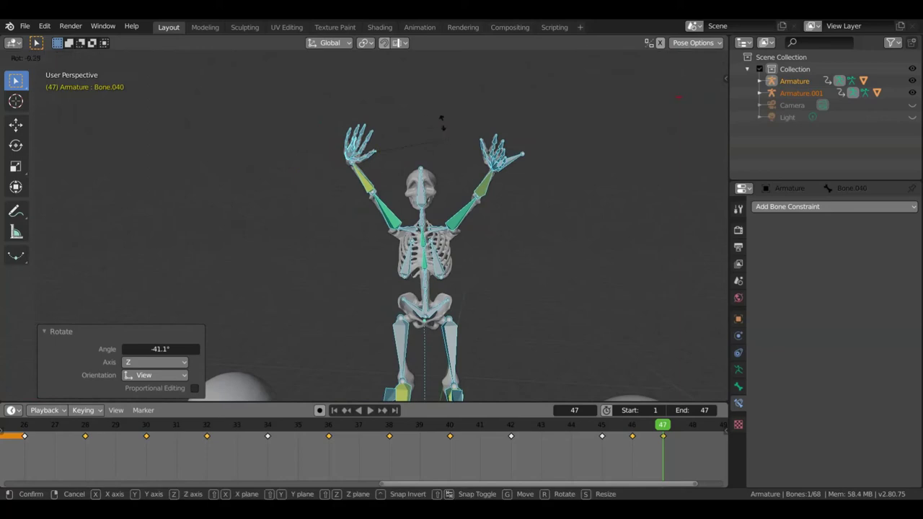
left_click(391, 119)
mouse_move(392, 119)
middle_mouse_down()
mouse_move(340, 204)
mouse_move(473, 149)
middle_mouse_up()
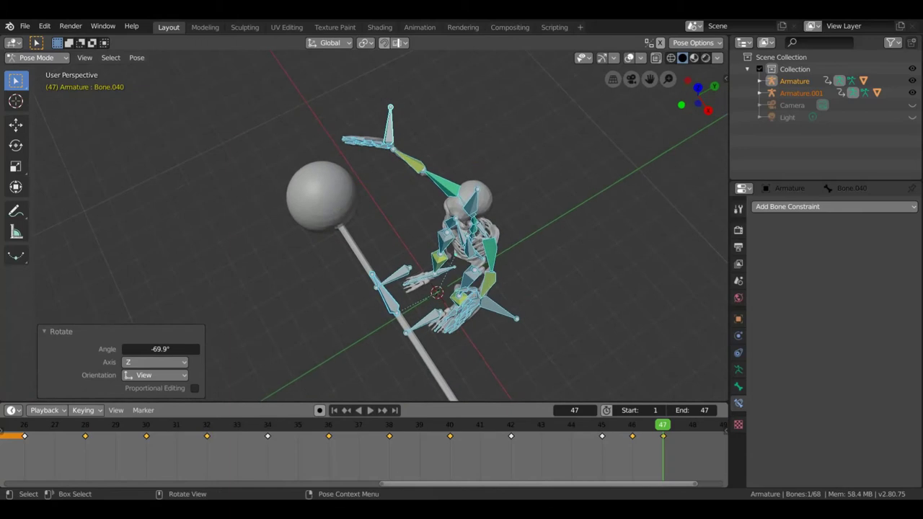
key("r")
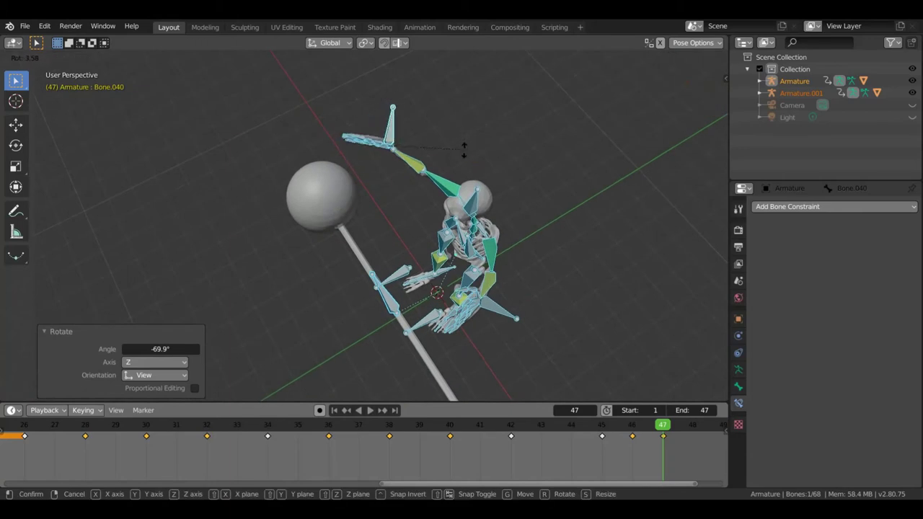
left_click(464, 156)
mouse_move(464, 156)
middle_mouse_down()
mouse_move(531, 130)
mouse_move(537, 109)
mouse_move(514, 168)
mouse_move(462, 157)
mouse_move(500, 151)
middle_mouse_up()
scroll(491, 191, "down", 2)
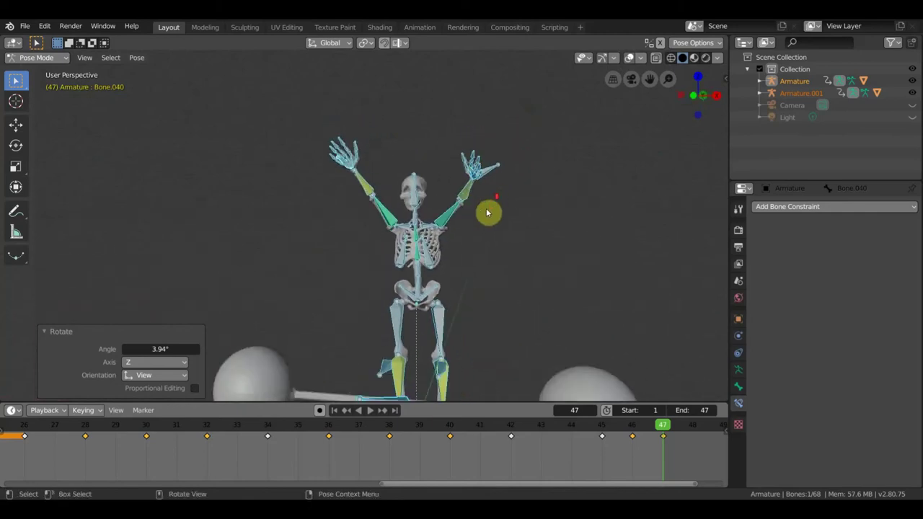
scroll(481, 249, "down", 2)
middle_click_drag(481, 248, 488, 257)
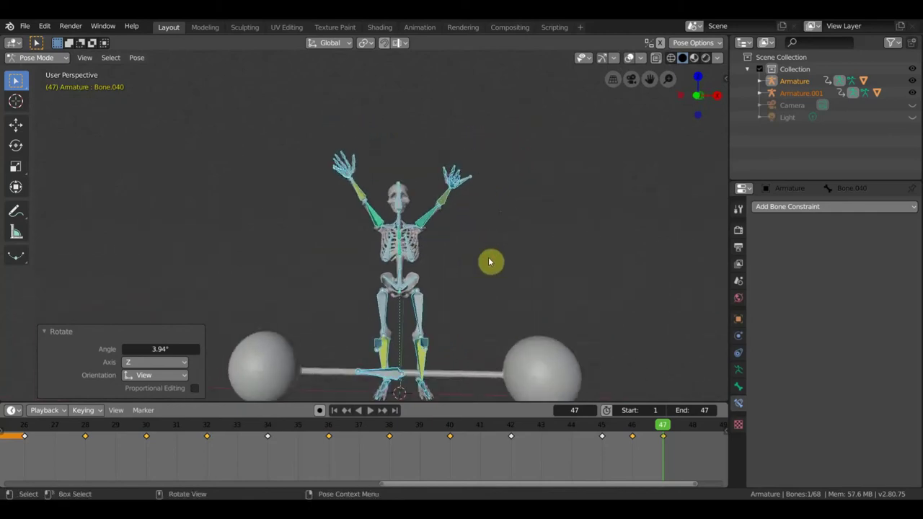
Key location and rotation (LocRot) on all bones at frame 47
key("a")
key("i")
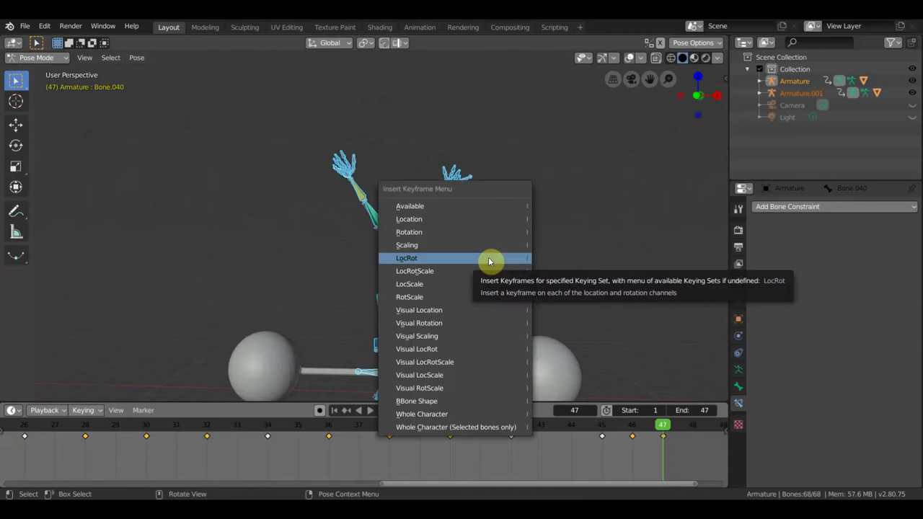
left_click(488, 258)
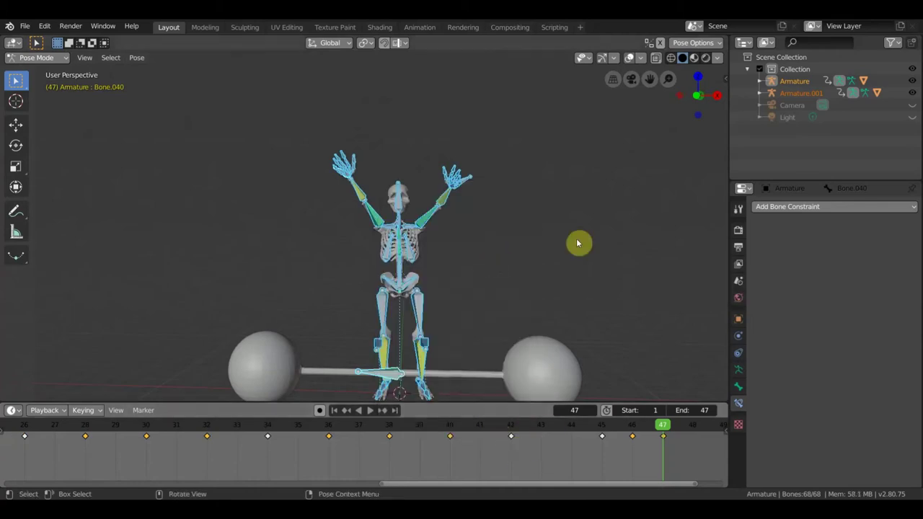
Hide the viewport overlays, raise the view, and play the deadlift animation
left_click(630, 57)
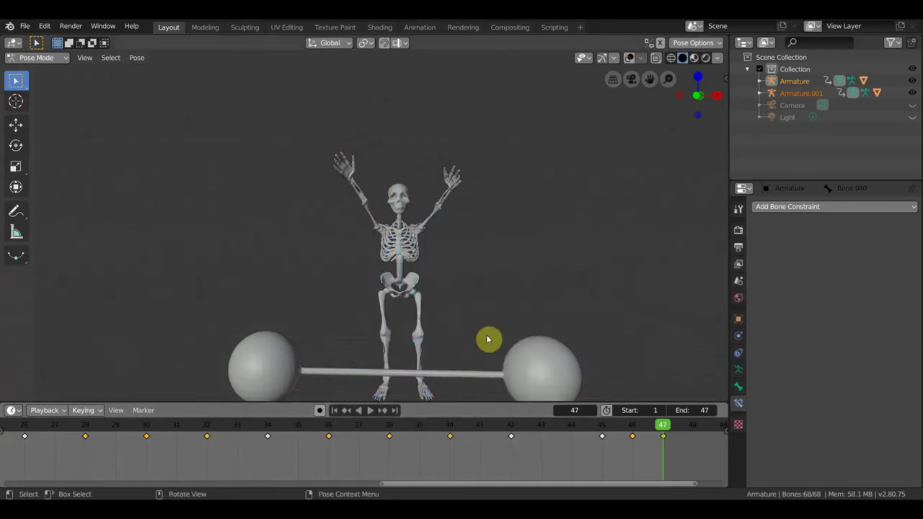
middle_click_drag(486, 302, 479, 231, "shift")
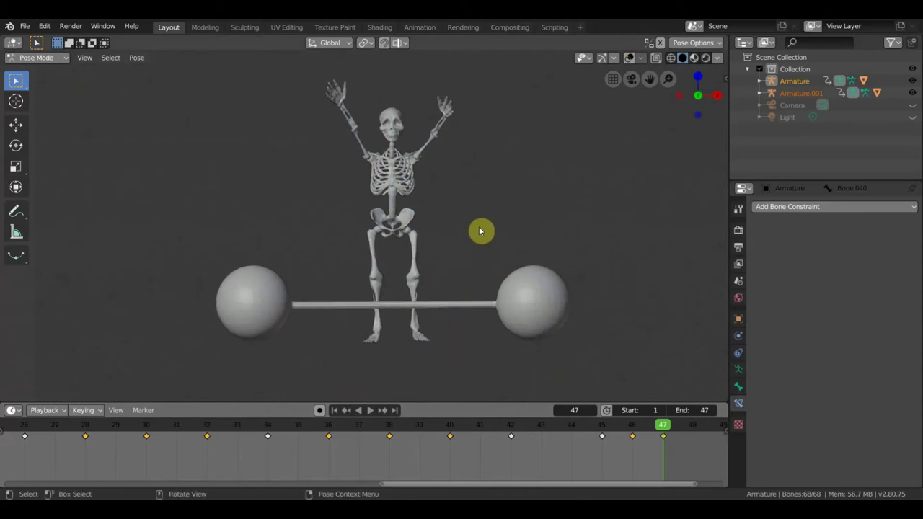
left_click(374, 413)
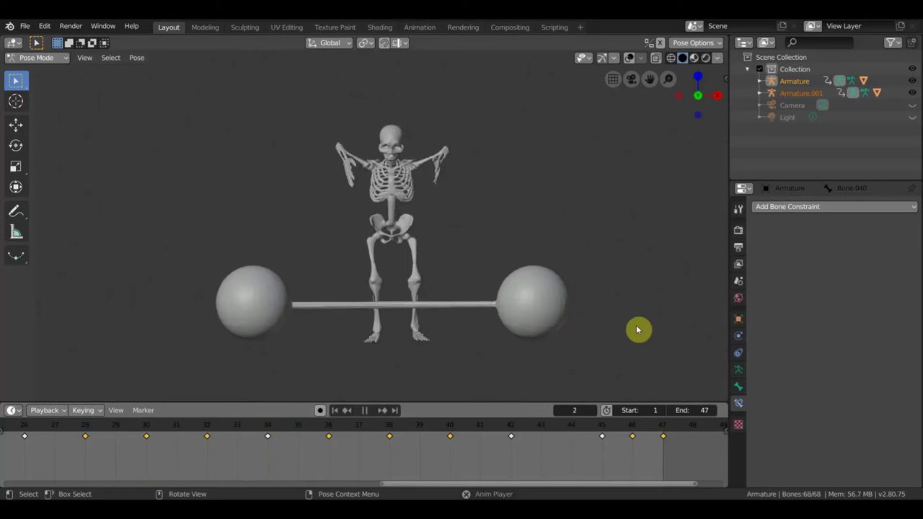
Duplicate the final frame-47 keyframe 12 frames later and set the end frame to 60
left_click(365, 410)
scroll(522, 450, "down", 3)
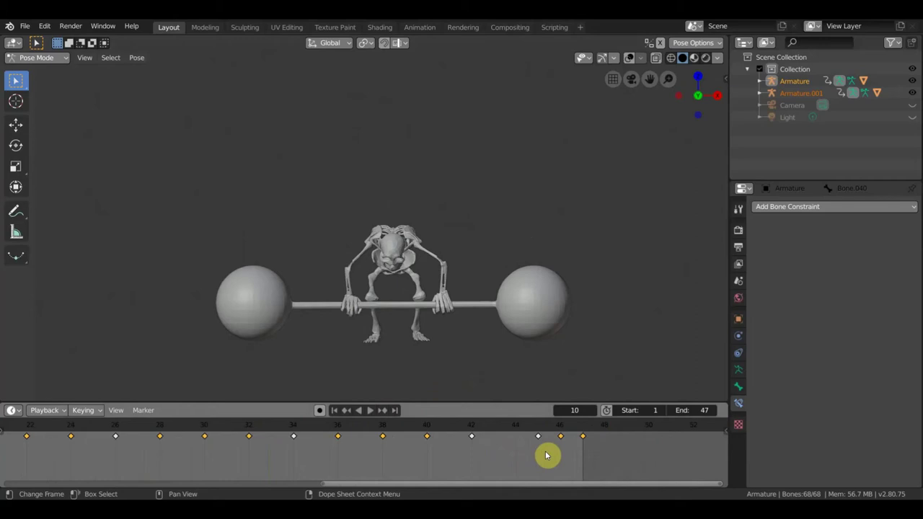
scroll(546, 453, "down", 2)
left_click_drag(566, 453, 530, 437)
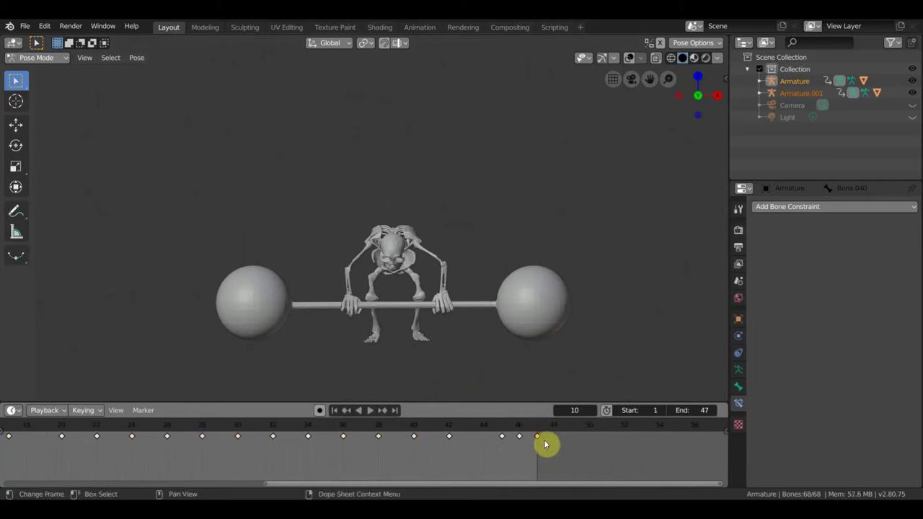
scroll(547, 445, "down", 2)
scroll(559, 446, "down", 2)
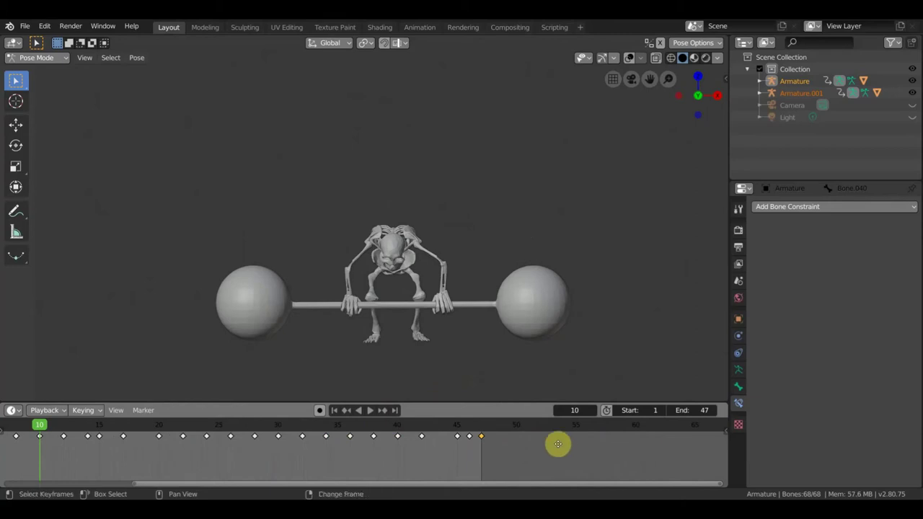
key("shift+d")
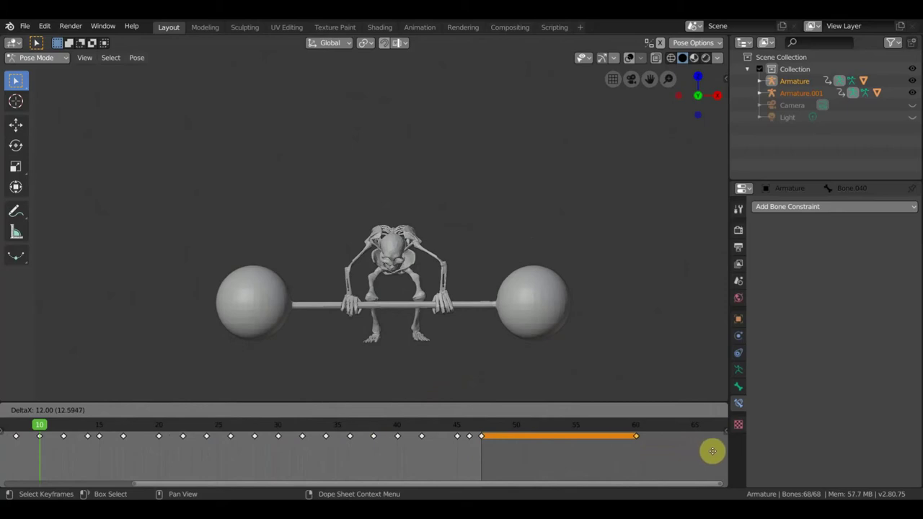
left_click(673, 452)
type("60")
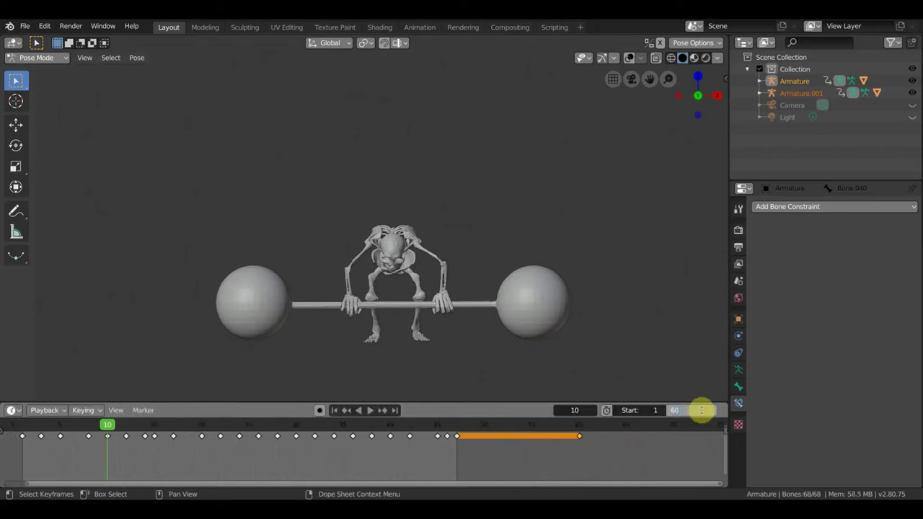
key("Return")
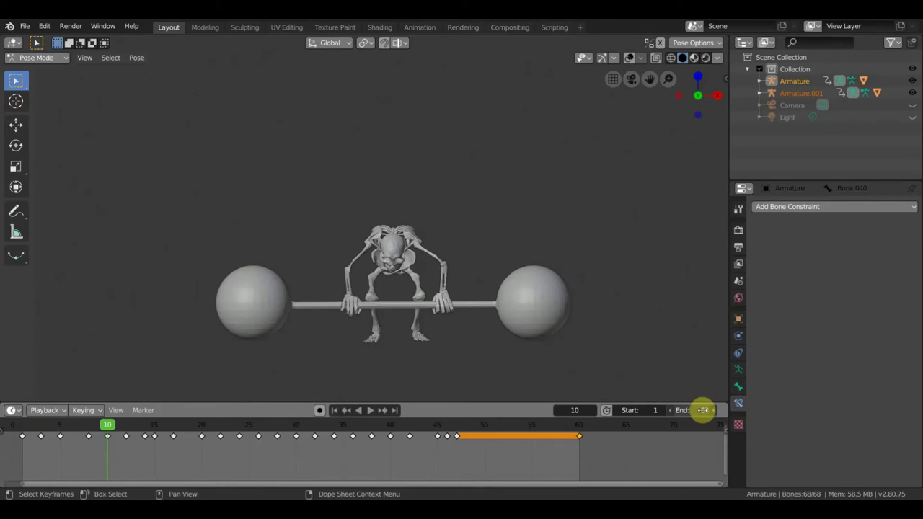
Replay the retimed animation, zoom the timeline in, and scrub back to frame 34
left_click(372, 410)
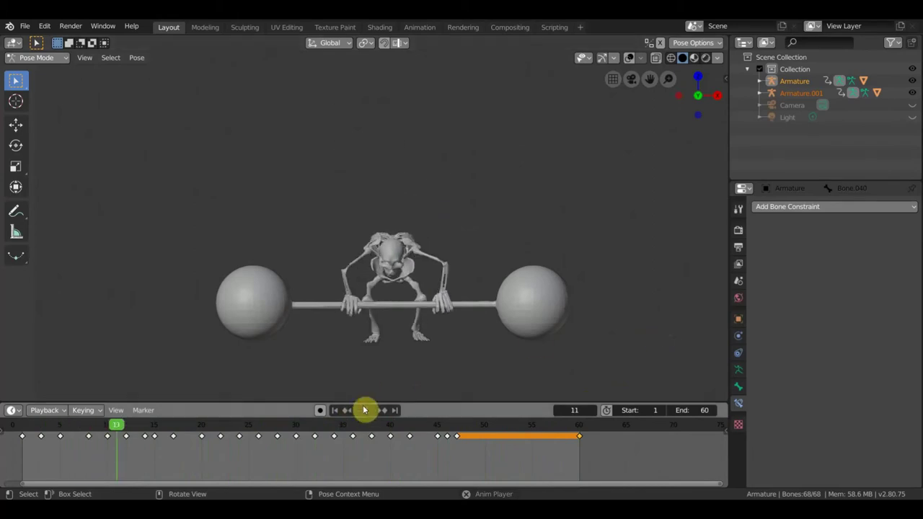
key("space")
scroll(90, 448, "up", 3)
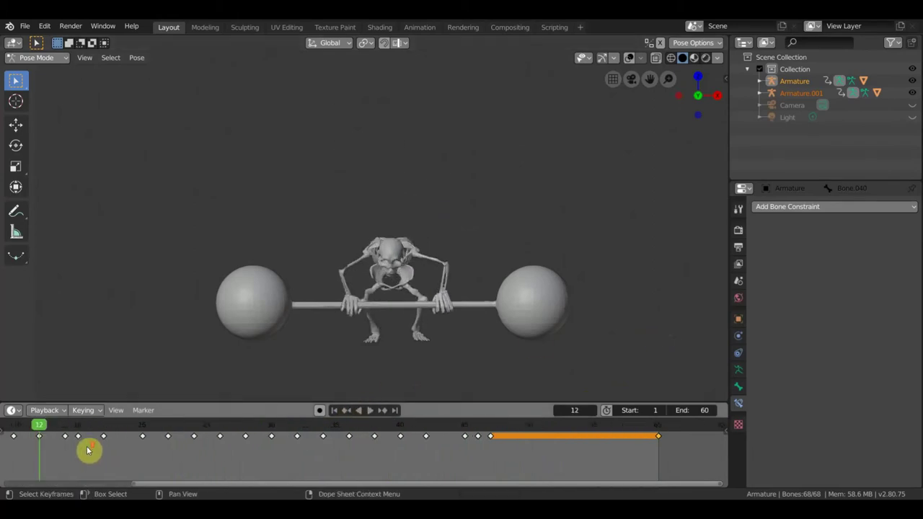
scroll(181, 453, "left", 3)
scroll(191, 449, "left", 3)
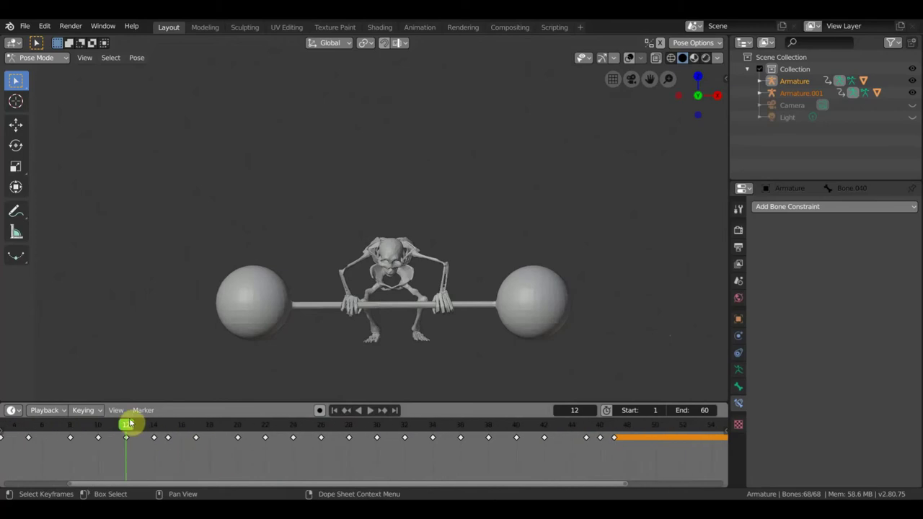
key("space")
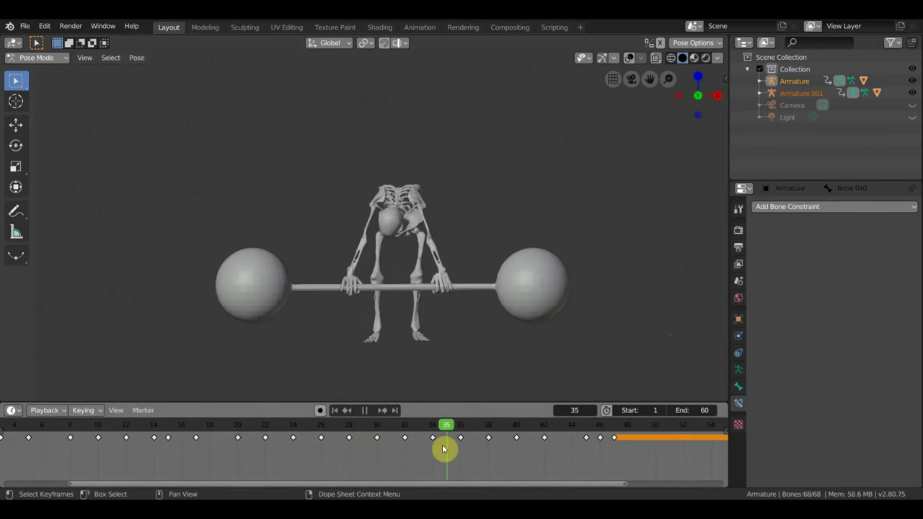
left_click_drag(443, 450, 427, 450)
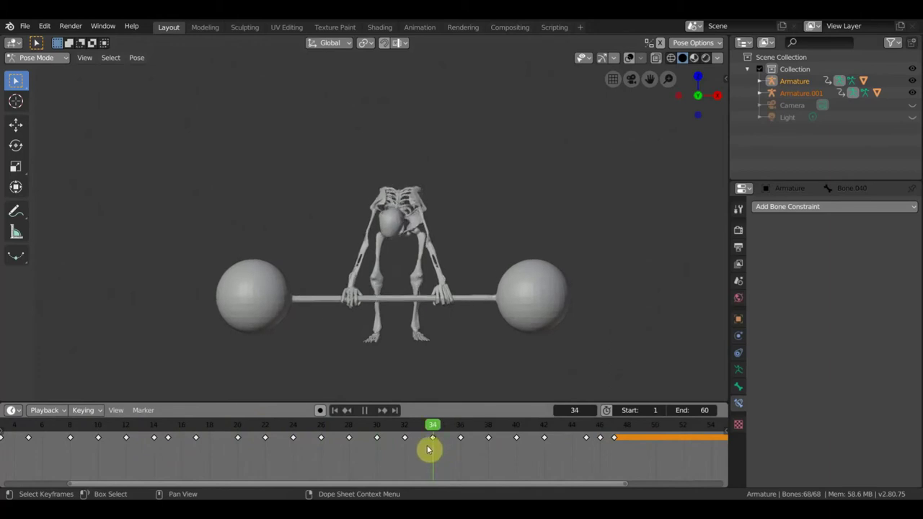
middle_click_drag(505, 457, 267, 452)
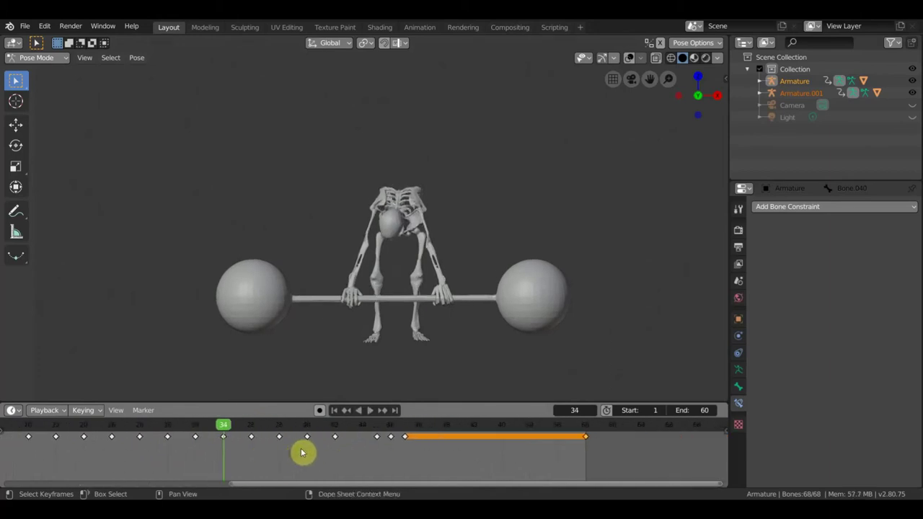
Check the poses at frames 45, 42, 34, 32 and 30
left_click(378, 432)
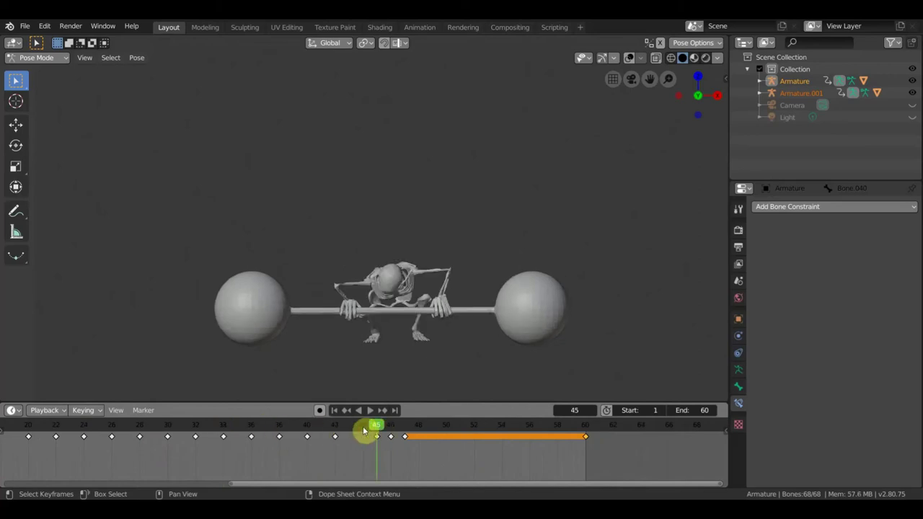
left_click(335, 433)
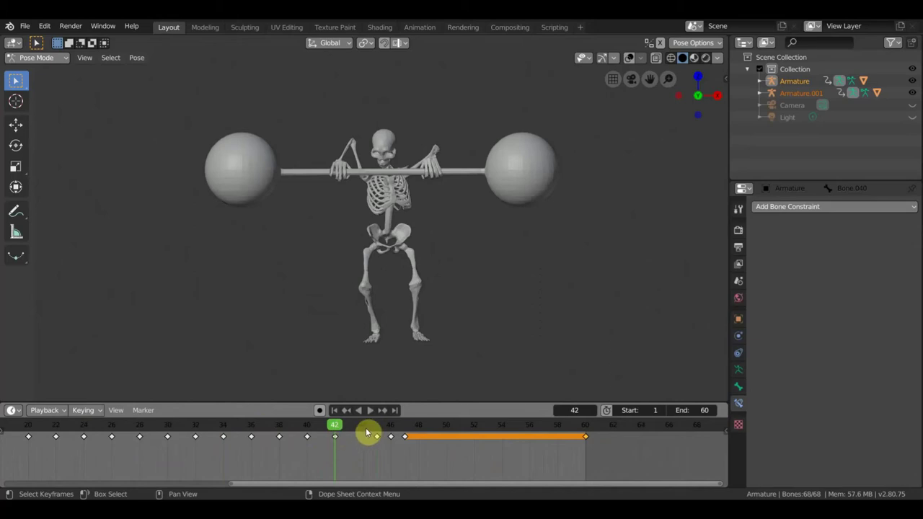
left_click(376, 434)
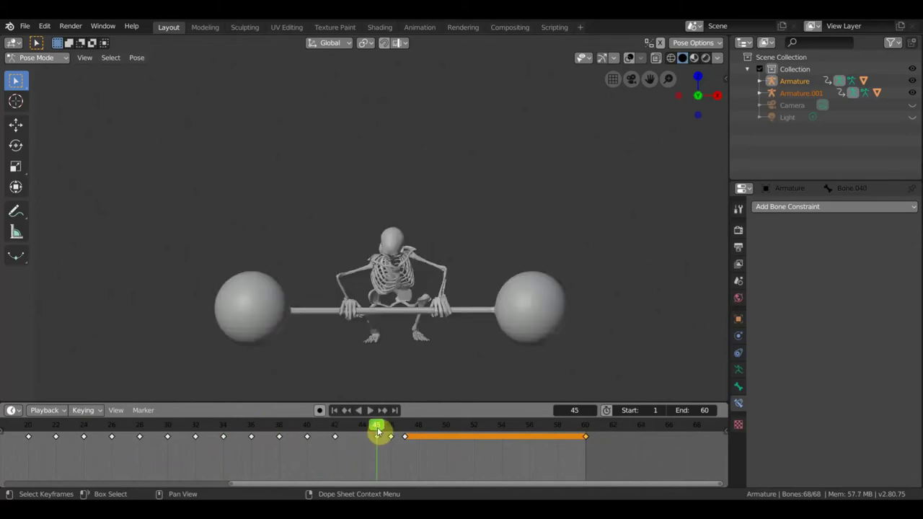
left_click(336, 434)
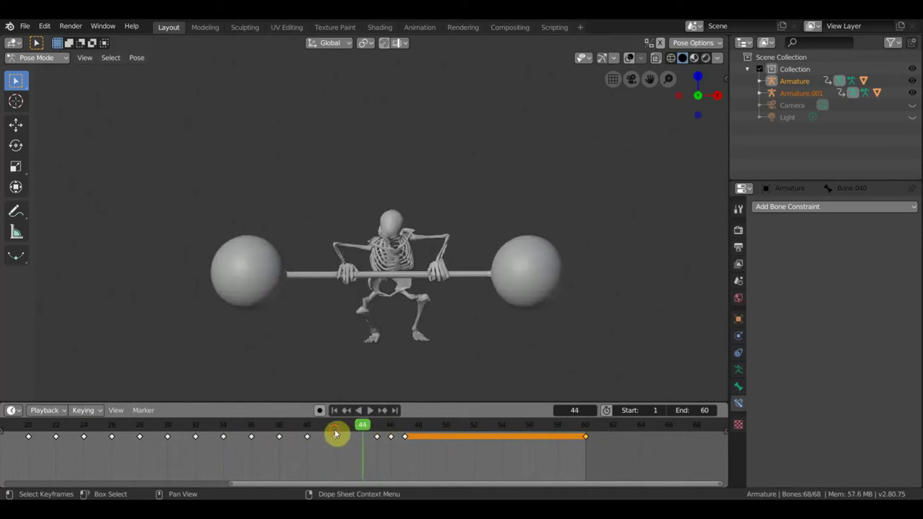
left_click(224, 433)
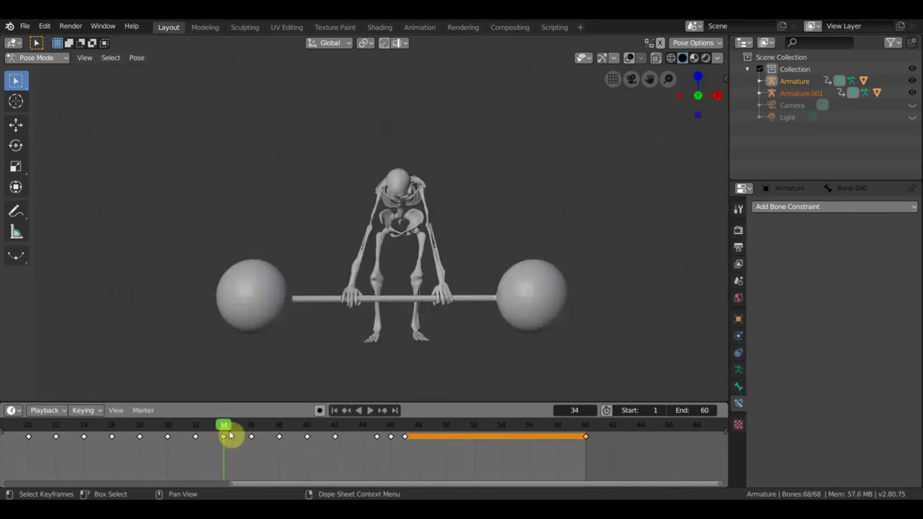
left_click(195, 434)
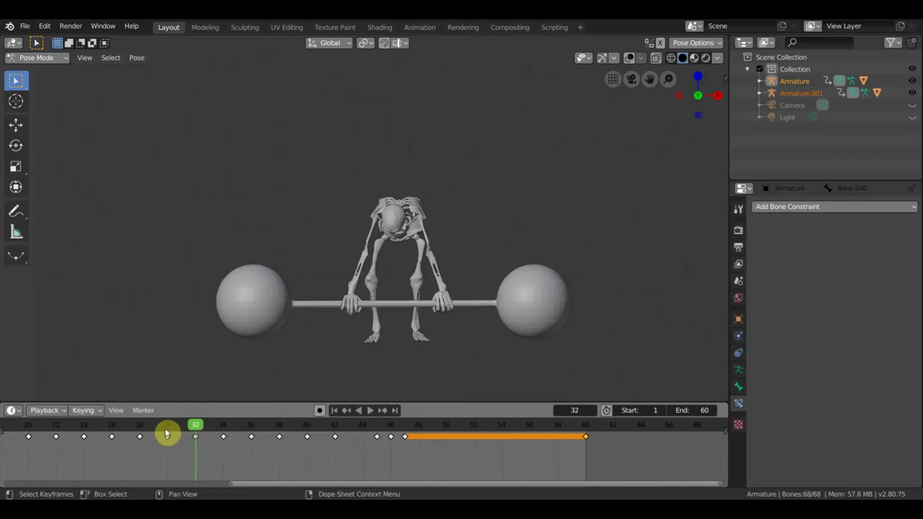
left_click(167, 433)
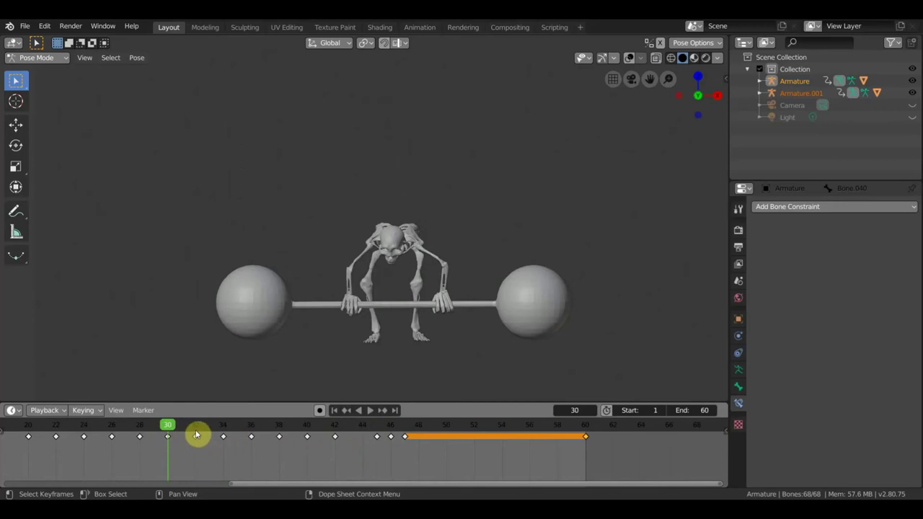
left_click(196, 433)
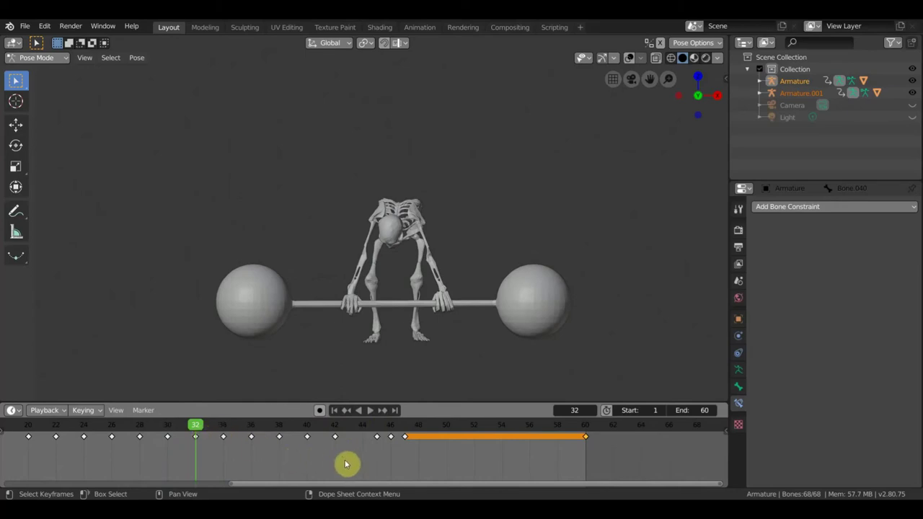
Shift all keyframes from frame 36 onward two frames later, play back, and select the frame-38 key
left_click(322, 457)
key("b")
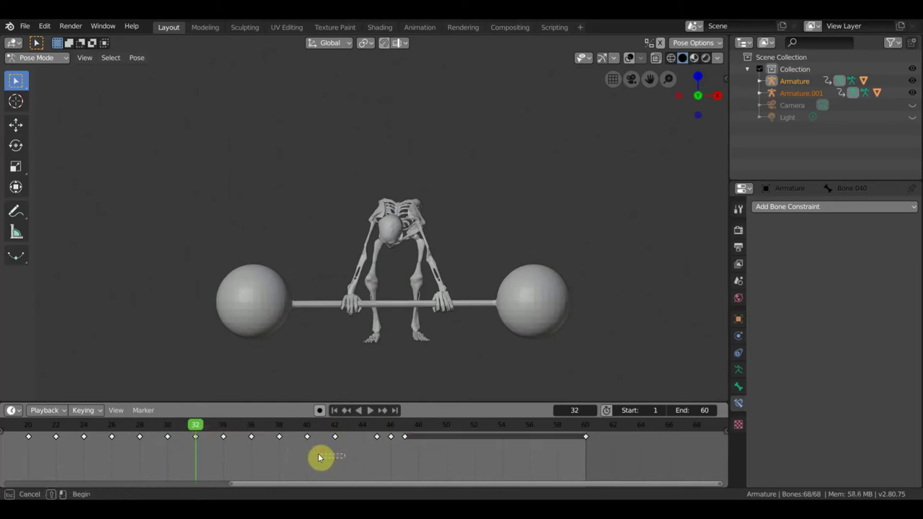
left_click(321, 457)
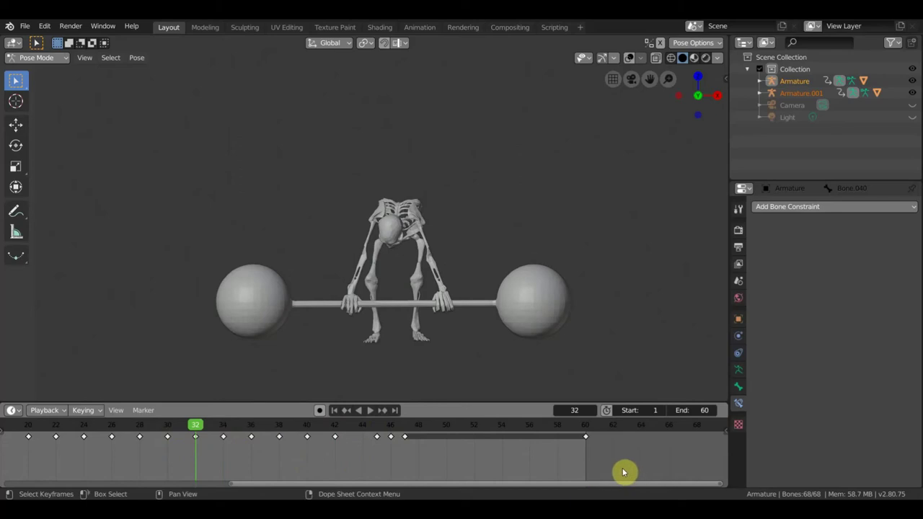
mouse_move(620, 467)
left_mouse_down()
mouse_move(257, 436)
mouse_move(265, 442)
mouse_move(245, 434)
mouse_move(317, 438)
left_mouse_up()
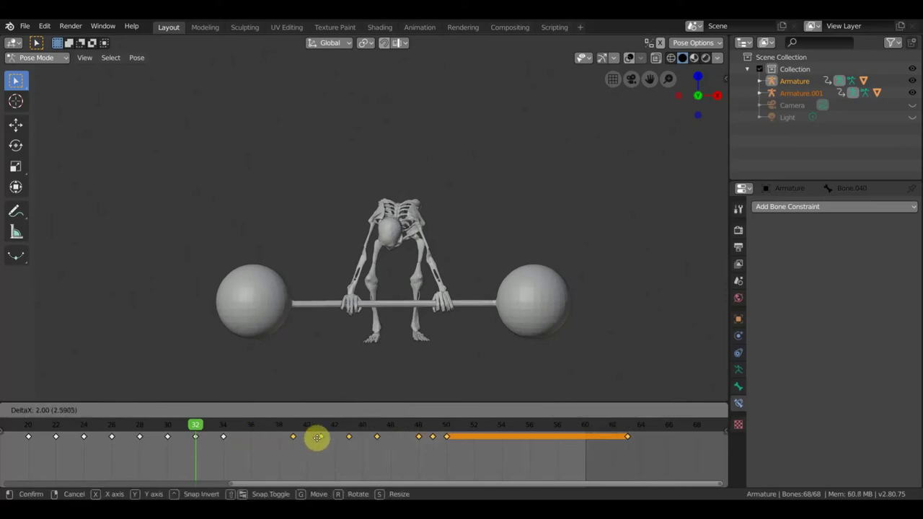
left_click_drag(319, 442, 321, 440)
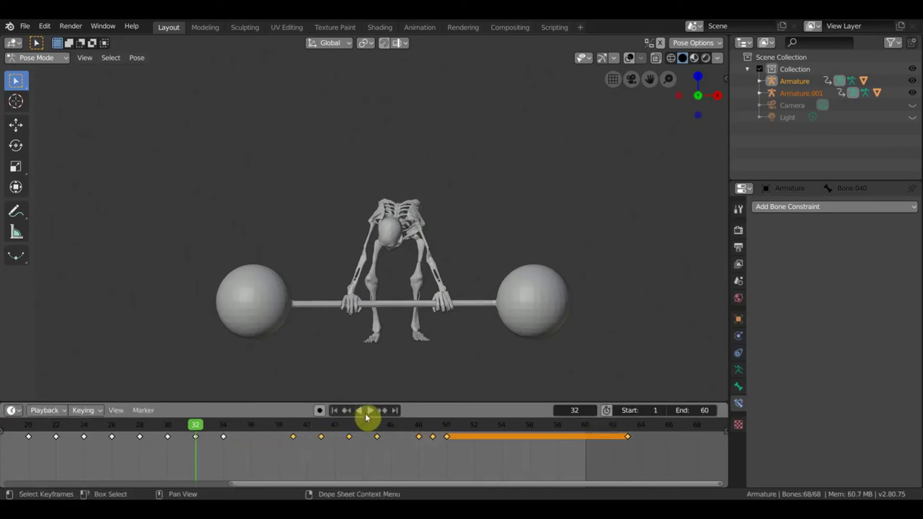
left_click(369, 413)
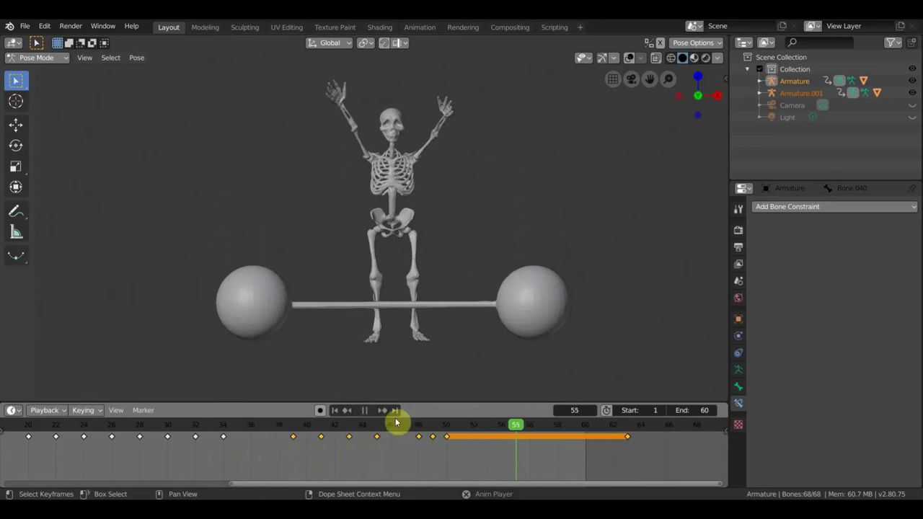
left_click(369, 411)
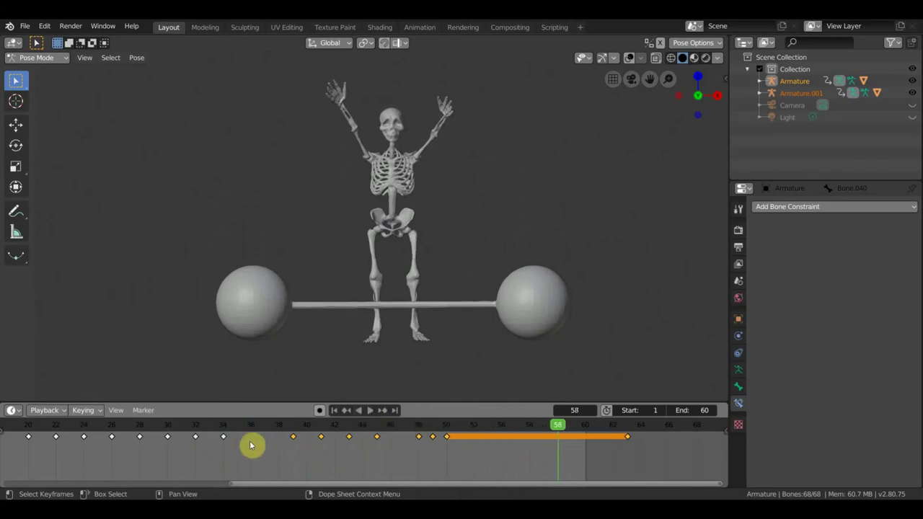
left_click(293, 437)
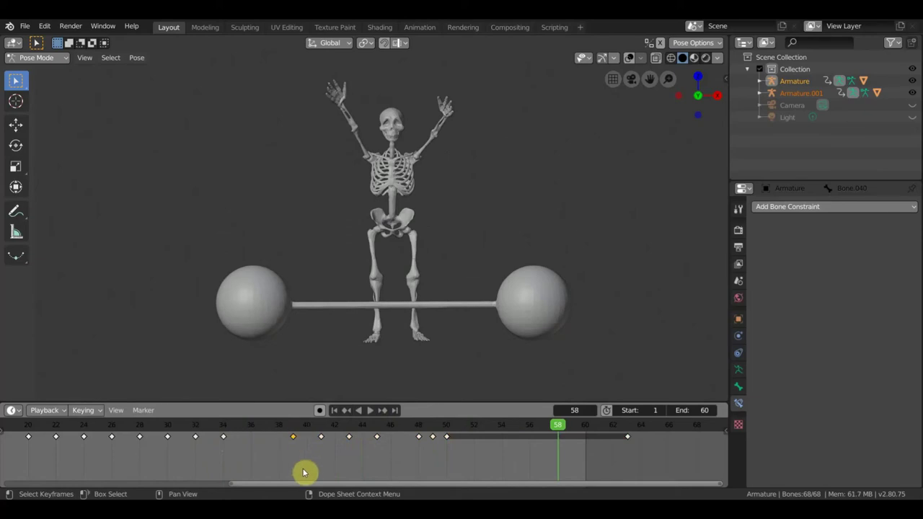
Move the frame-38 keyframe earlier, scrub back to frame 30, and play through to frame 59
key("g")
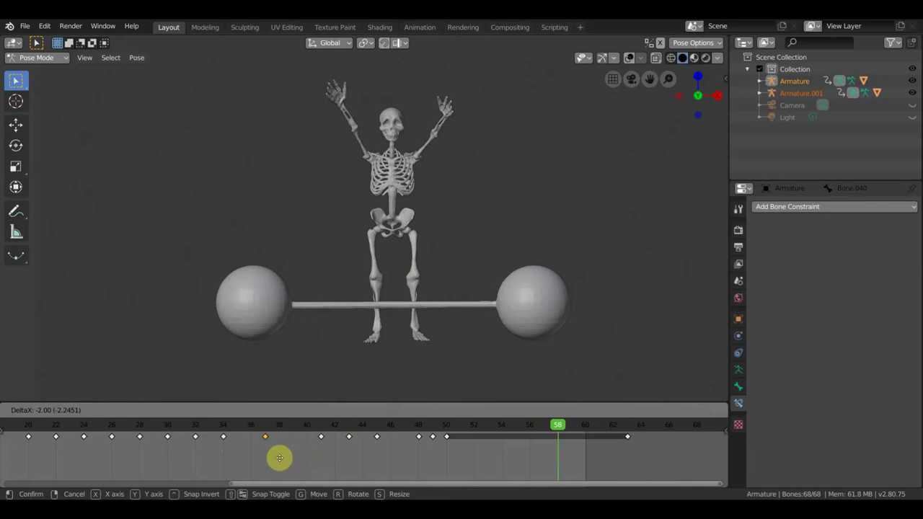
left_click(281, 462)
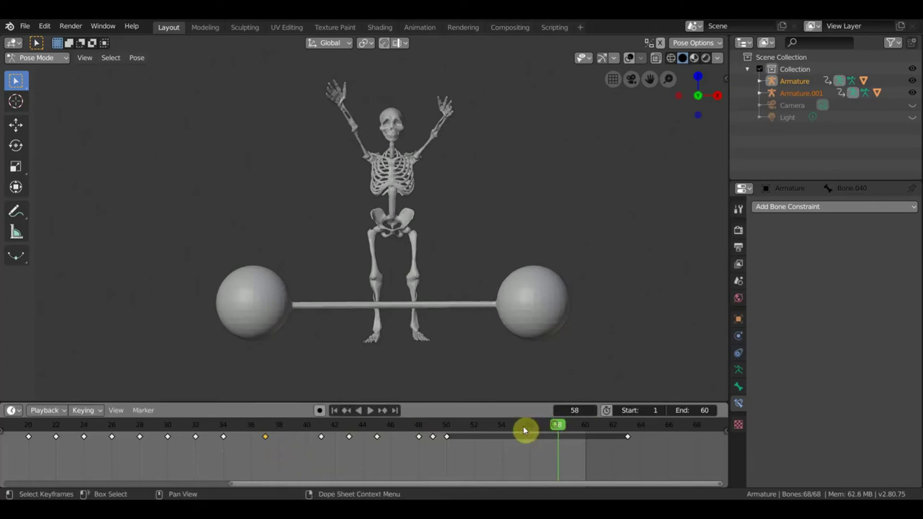
left_click_drag(383, 434, 265, 435)
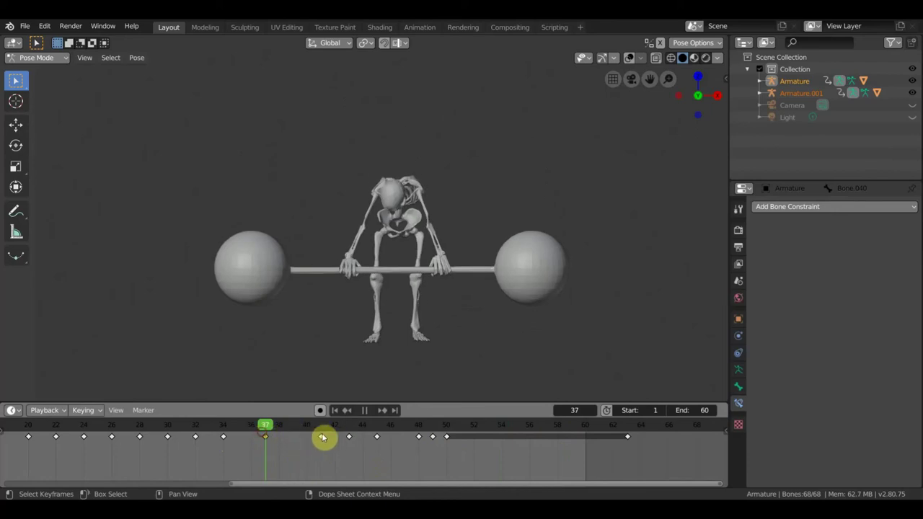
left_click_drag(237, 432, 167, 431)
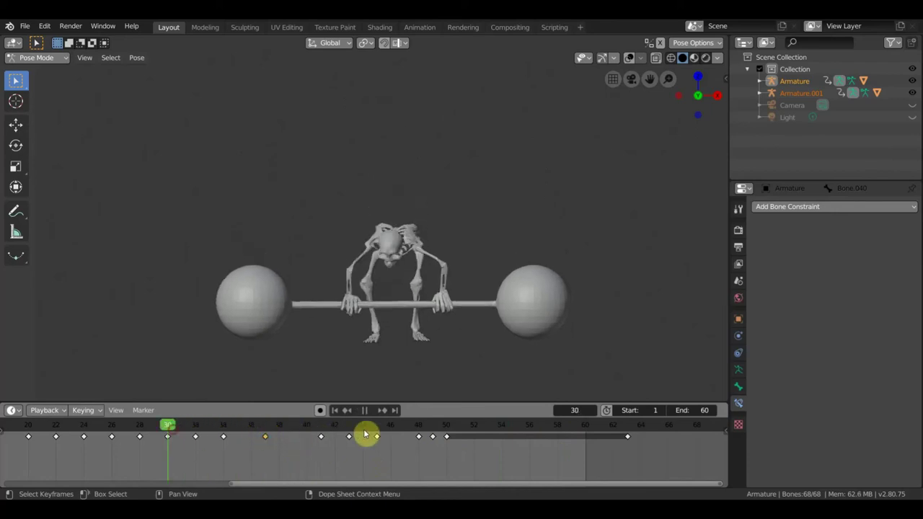
left_click(371, 413)
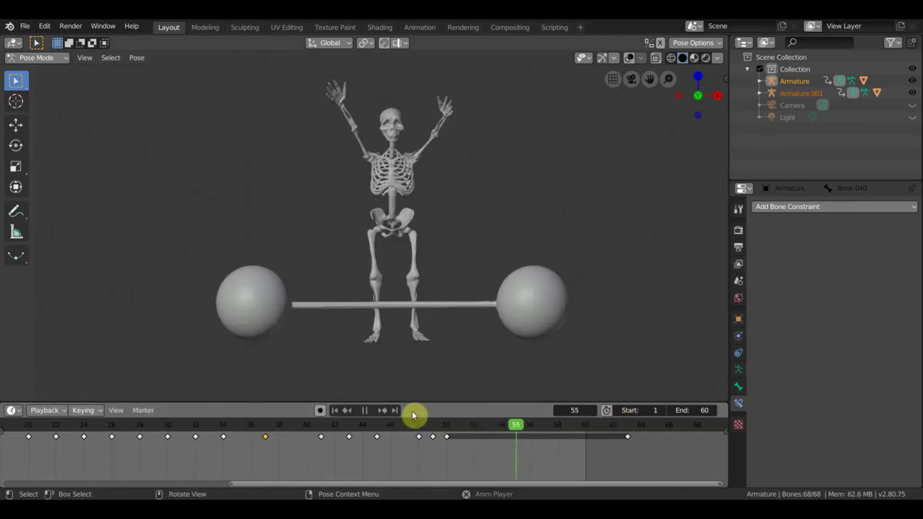
key("space")
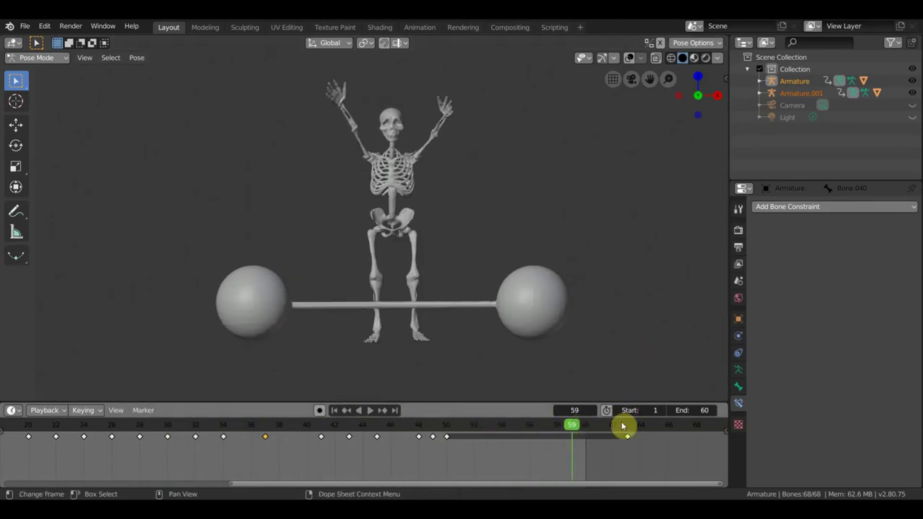
Set the animation end frame to 63 and start playback
left_click(627, 431)
key("i")
type("63")
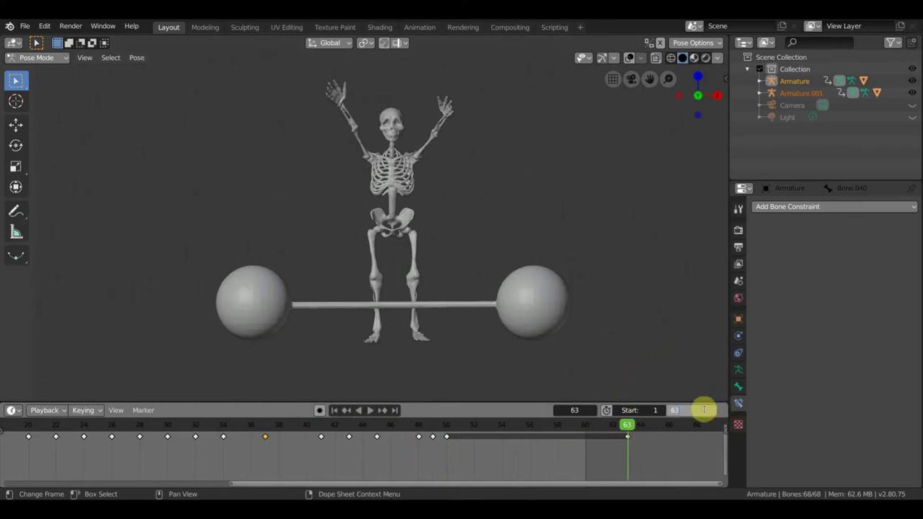
key("Return")
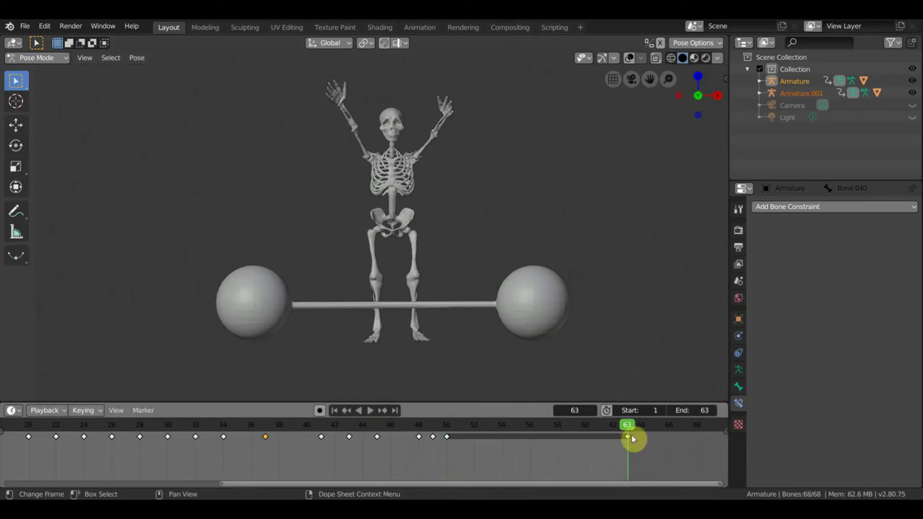
left_click(488, 425)
key("space")
Scrub through frames 44–46 and orbit to a side view of the lift
left_click_drag(438, 425, 110, 425)
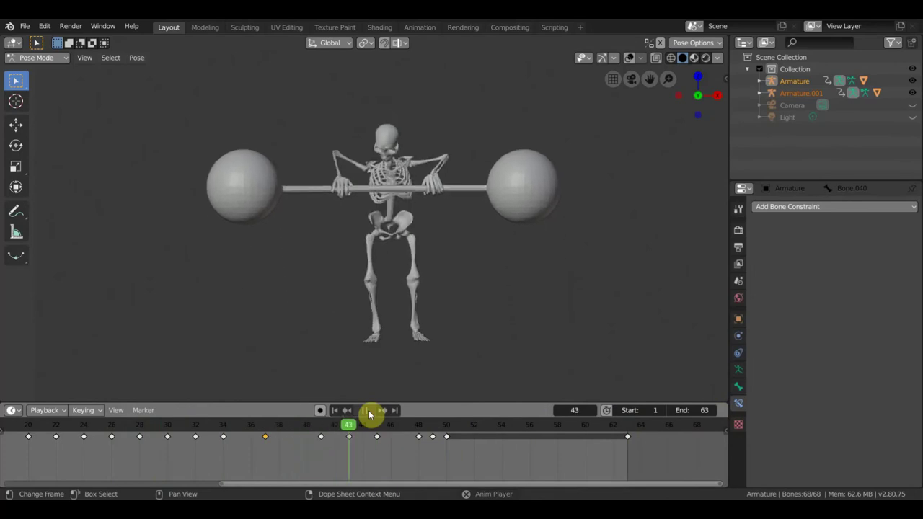
left_click(366, 410)
left_click_drag(376, 431, 369, 431)
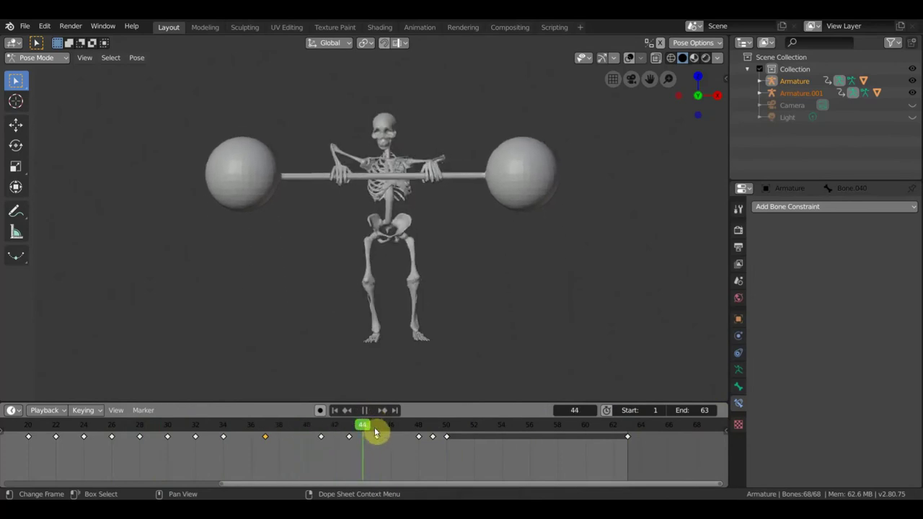
left_click(374, 432)
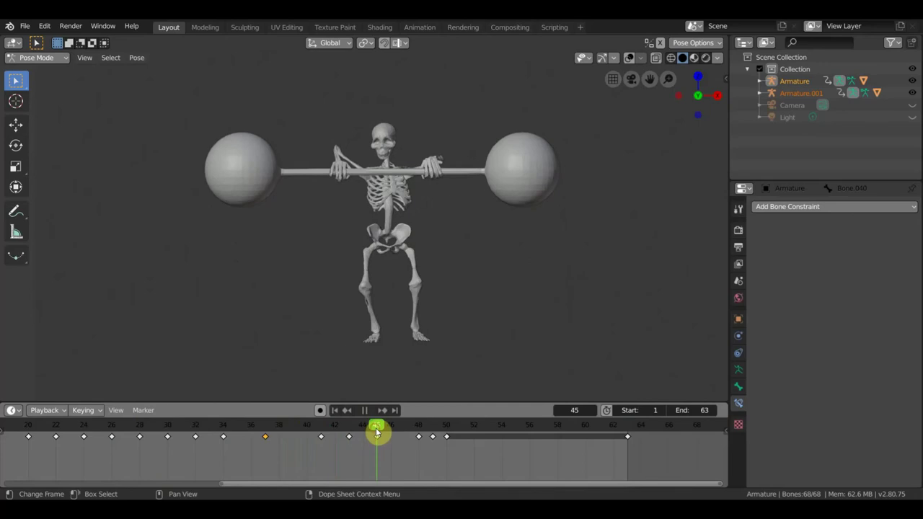
mouse_move(387, 319)
middle_mouse_down()
mouse_move(546, 328)
mouse_move(446, 326)
middle_mouse_up()
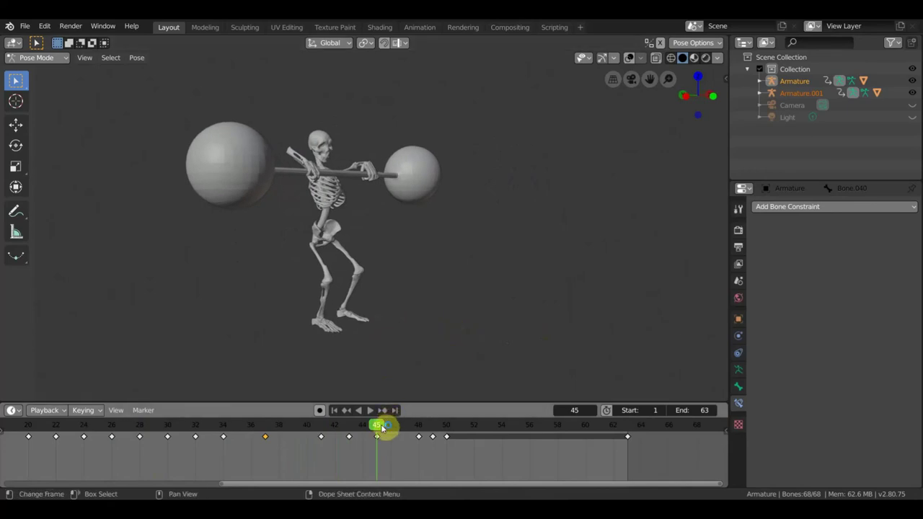
left_click_drag(381, 427, 402, 433)
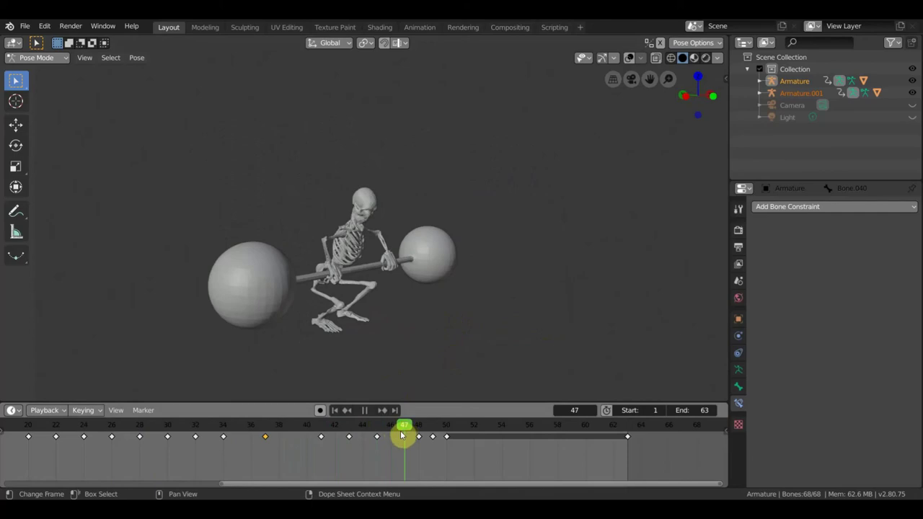
key("space")
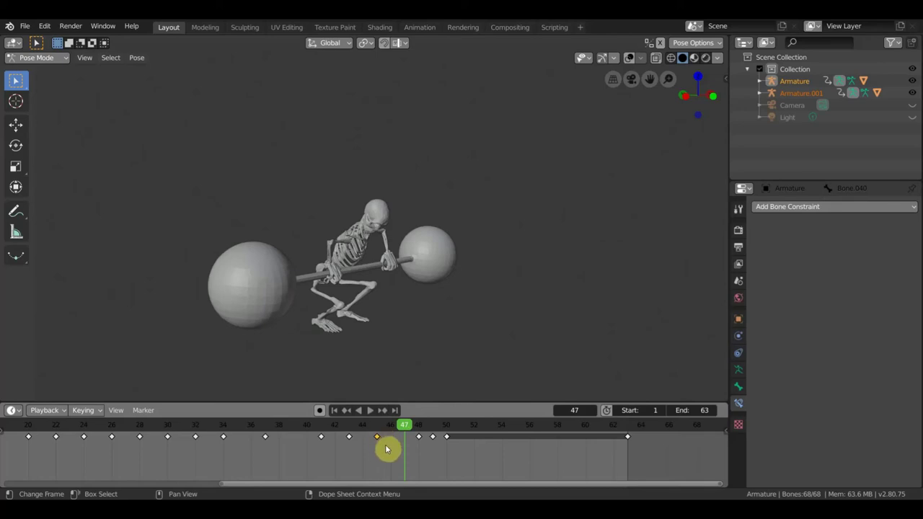
Move the frame-45 keyframe two frames later to frame 47
left_click(377, 436)
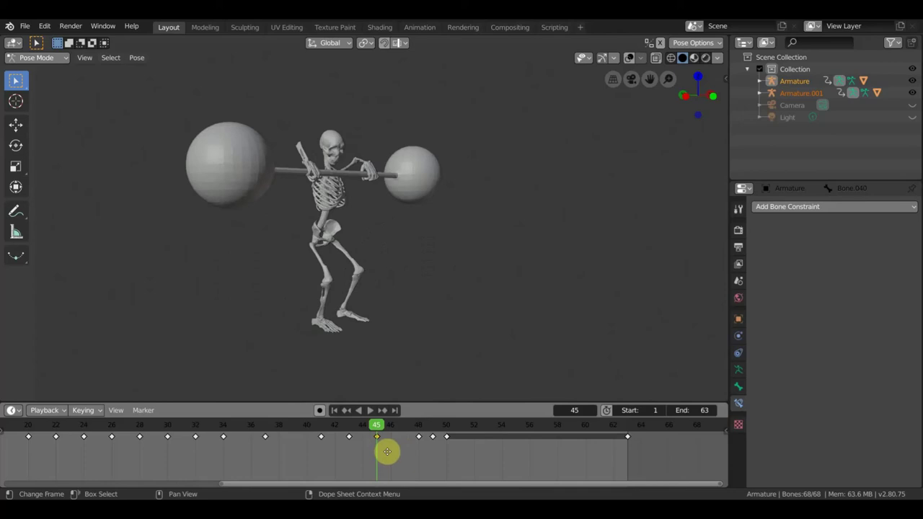
key("g")
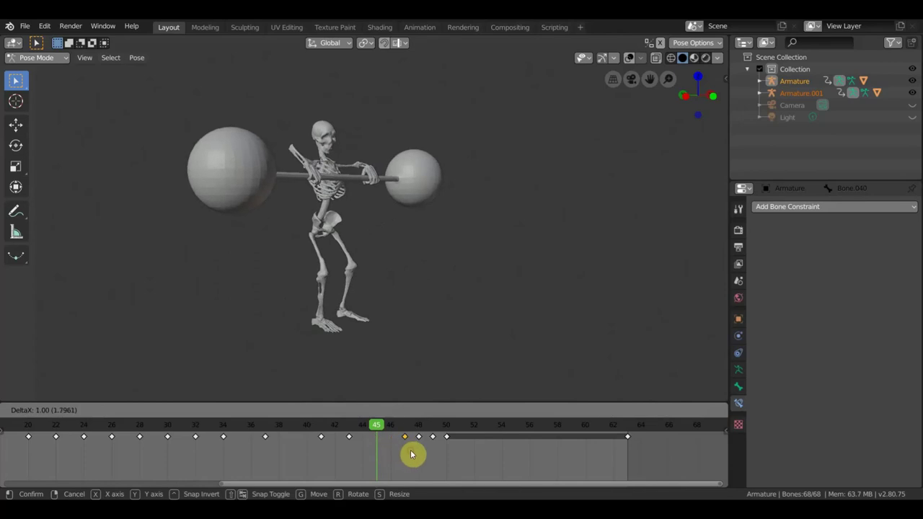
left_click(411, 453)
Replay the lift in reverse, then stop playback at frame 55
key("shift+ctrl+space")
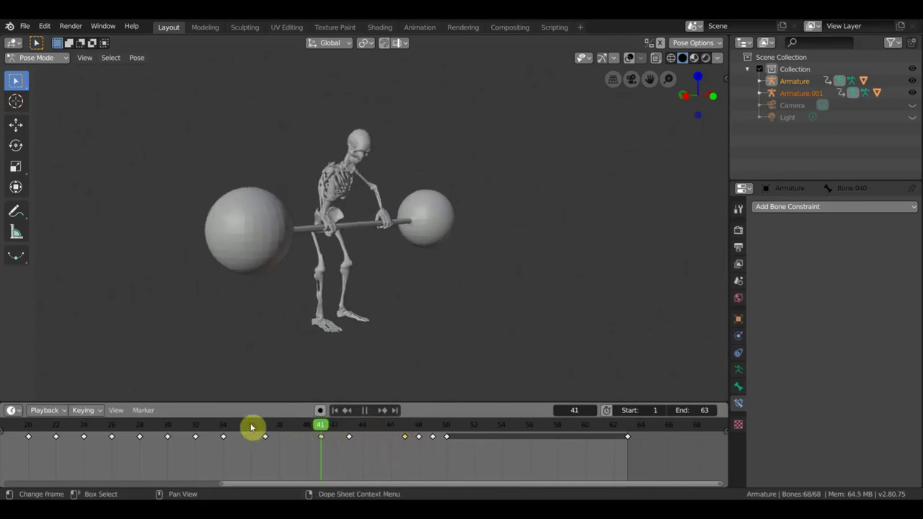
left_click(195, 425)
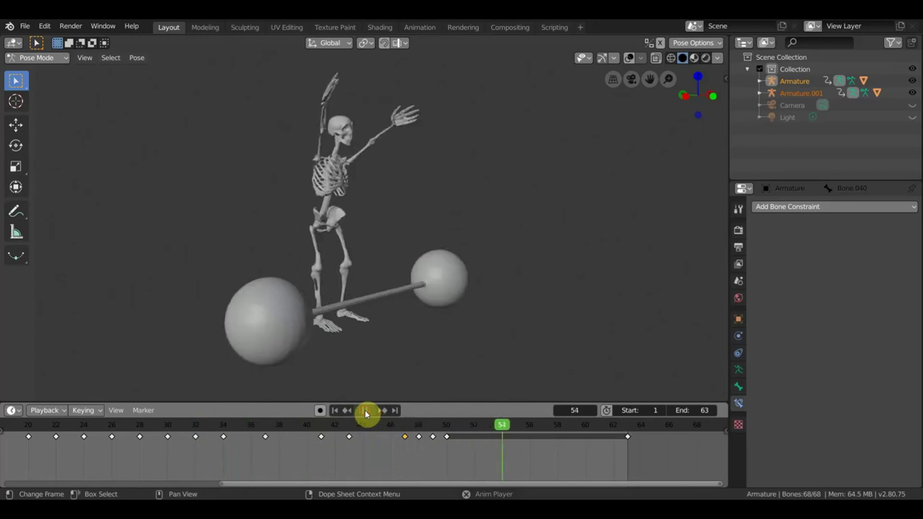
left_click(368, 413)
scroll(339, 461, "down", 1)
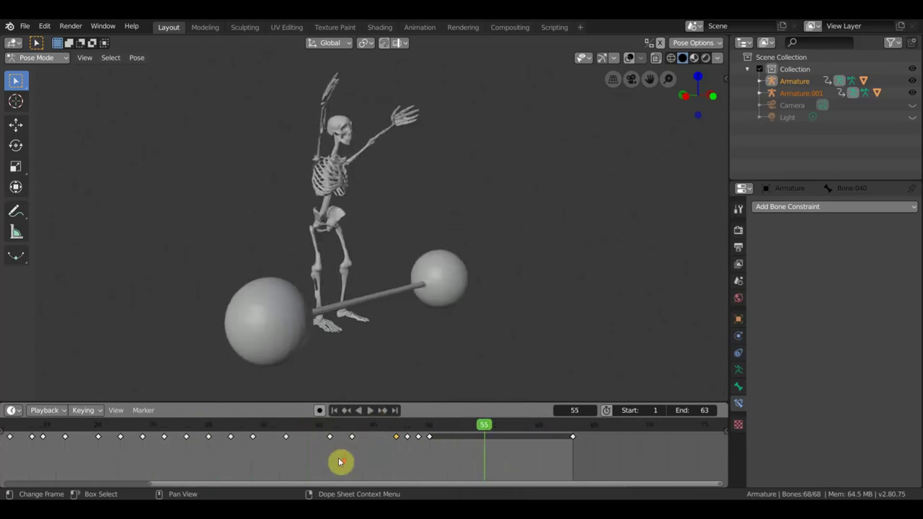
Zoom out and pan the timeline to show all keyframes, then reverse-play and scrub frames 34–40
scroll(340, 461, "down", 2)
scroll(340, 461, "down", 1)
mouse_move(340, 461)
middle_mouse_down()
mouse_move(375, 454)
mouse_move(379, 463)
middle_mouse_up()
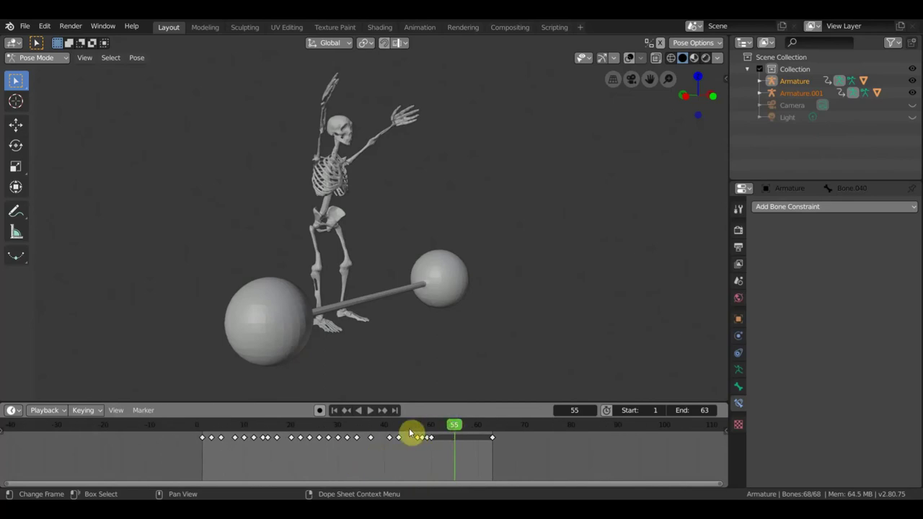
key("shift+ctrl+space")
mouse_move(309, 437)
left_mouse_down()
mouse_move(295, 437)
mouse_move(413, 460)
mouse_move(390, 463)
mouse_move(427, 471)
mouse_move(400, 465)
mouse_move(410, 469)
left_mouse_up()
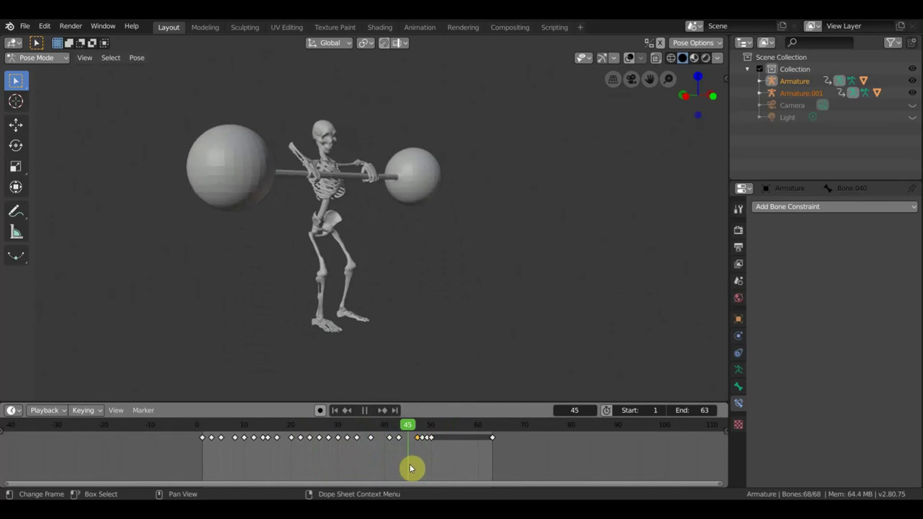
left_click_drag(409, 469, 382, 459)
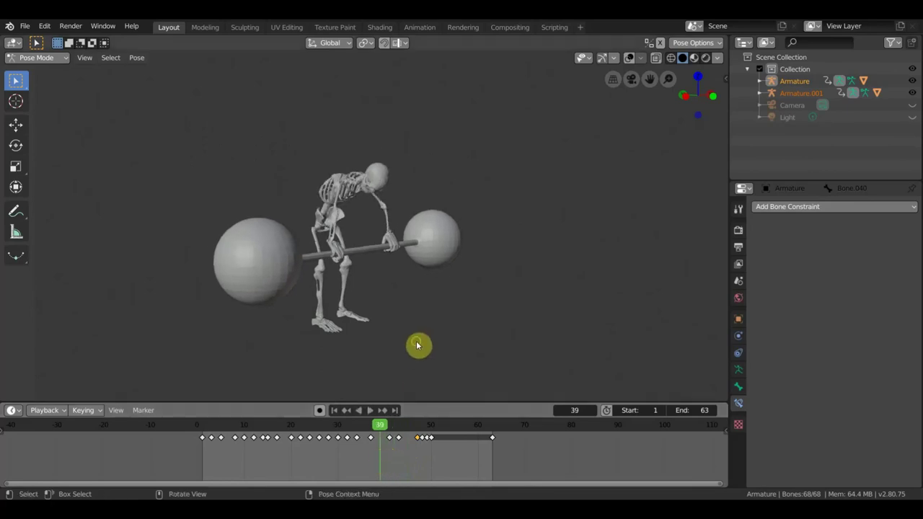
Orbit and zoom the viewport to a front view, then a low angle on the skeleton
middle_click_drag(417, 344, 360, 343)
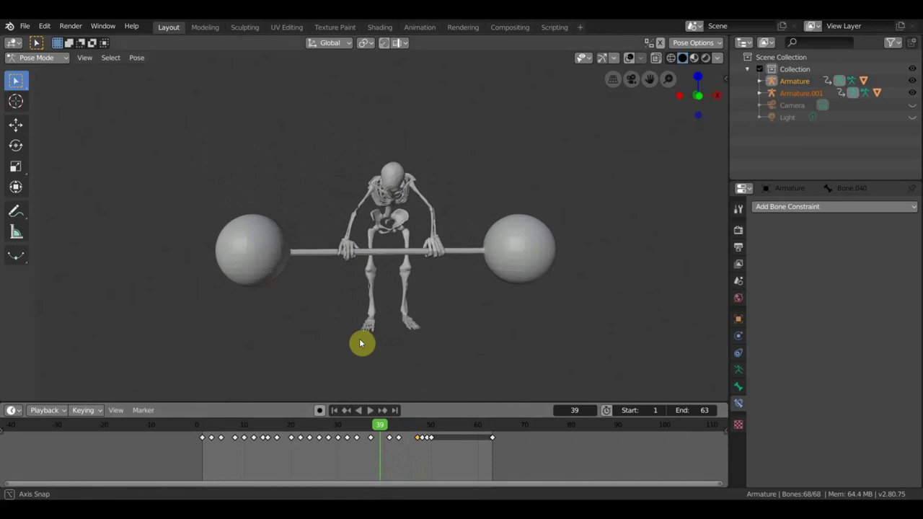
scroll(368, 339, "up", 4)
mouse_move(397, 344)
middle_mouse_down()
mouse_move(584, 344)
mouse_move(449, 325)
mouse_move(249, 322)
mouse_move(324, 315)
mouse_move(280, 320)
middle_mouse_up()
scroll(454, 325, "down", 3)
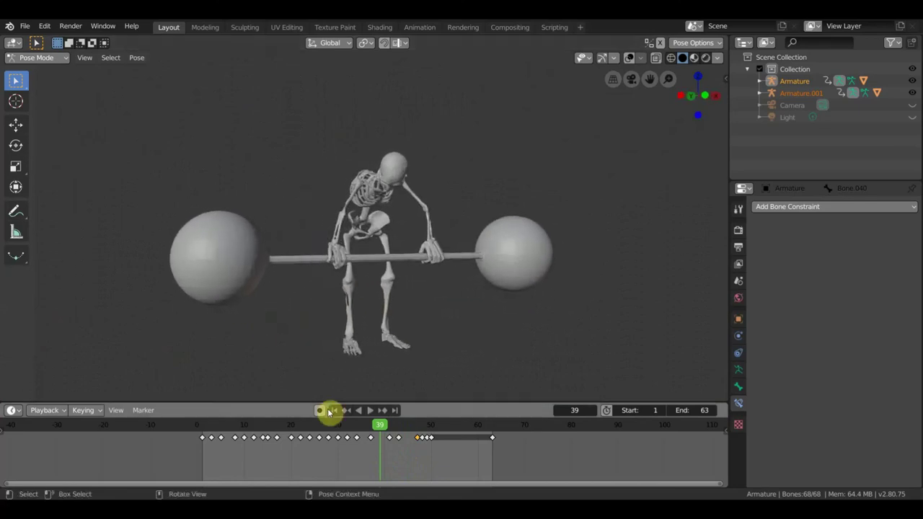
Scrub the lift through frames 32, 15, 47 and 48 to watch the bar drop
mouse_move(376, 431)
left_mouse_down()
mouse_move(321, 436)
mouse_move(355, 444)
mouse_move(246, 439)
mouse_move(258, 440)
left_mouse_up()
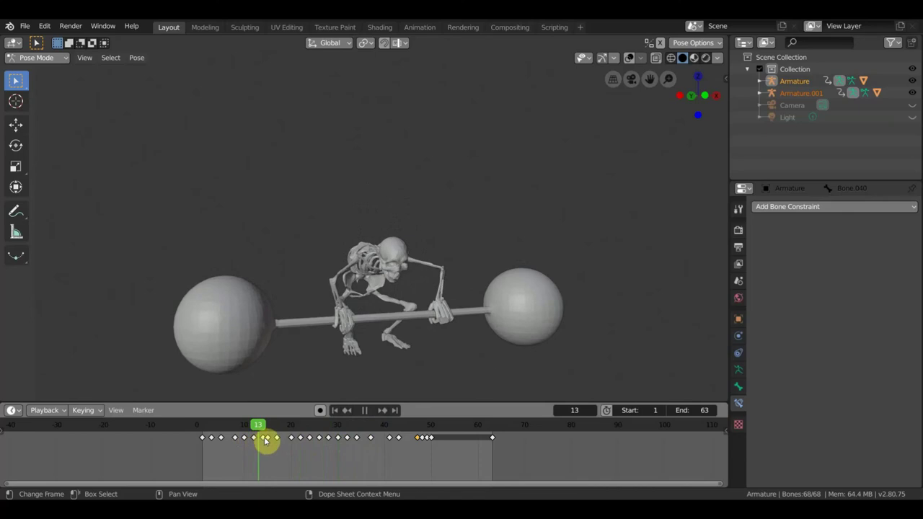
left_click_drag(267, 441, 384, 452)
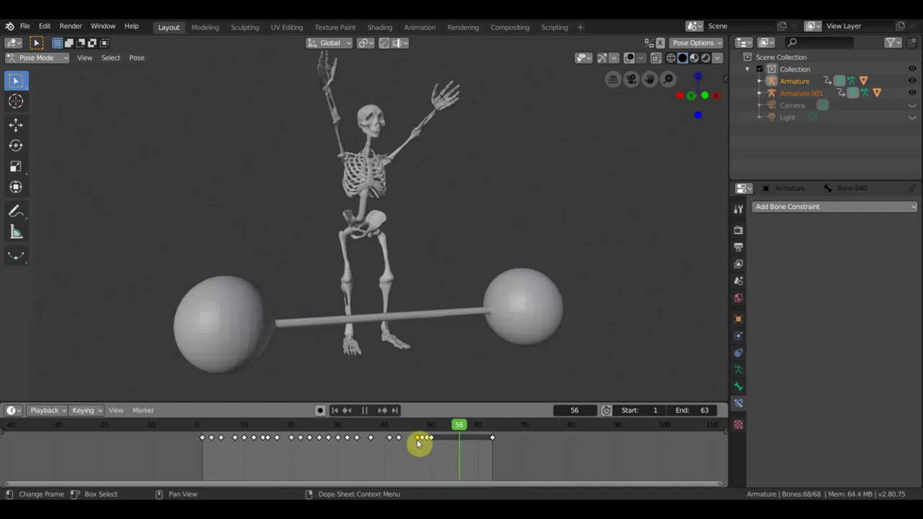
left_click(417, 442)
mouse_move(430, 446)
left_mouse_down()
mouse_move(392, 442)
mouse_move(428, 449)
left_mouse_up()
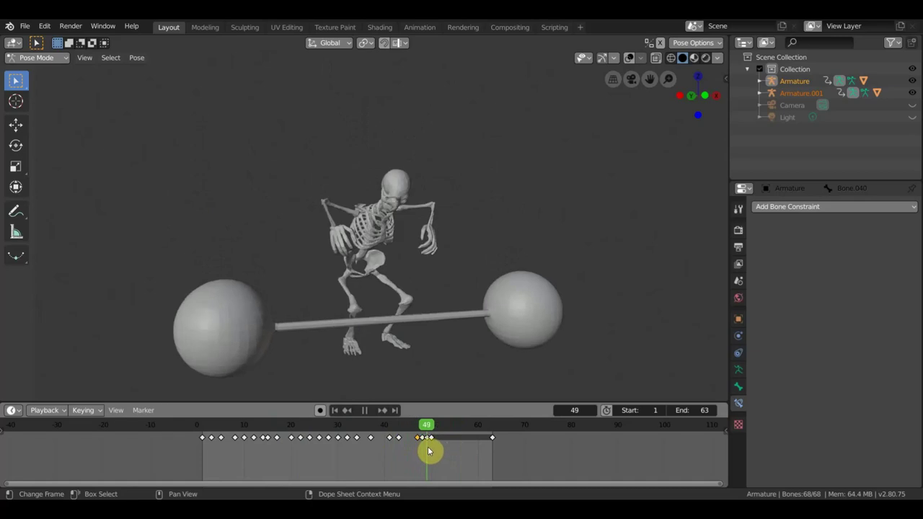
mouse_move(438, 355)
middle_mouse_down()
mouse_move(389, 357)
mouse_move(461, 363)
mouse_move(474, 315)
mouse_move(428, 323)
mouse_move(456, 318)
middle_mouse_up()
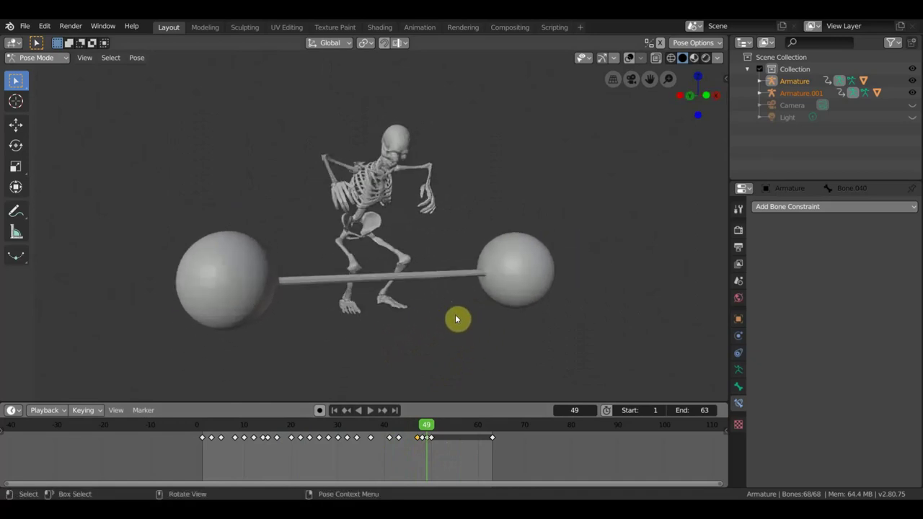